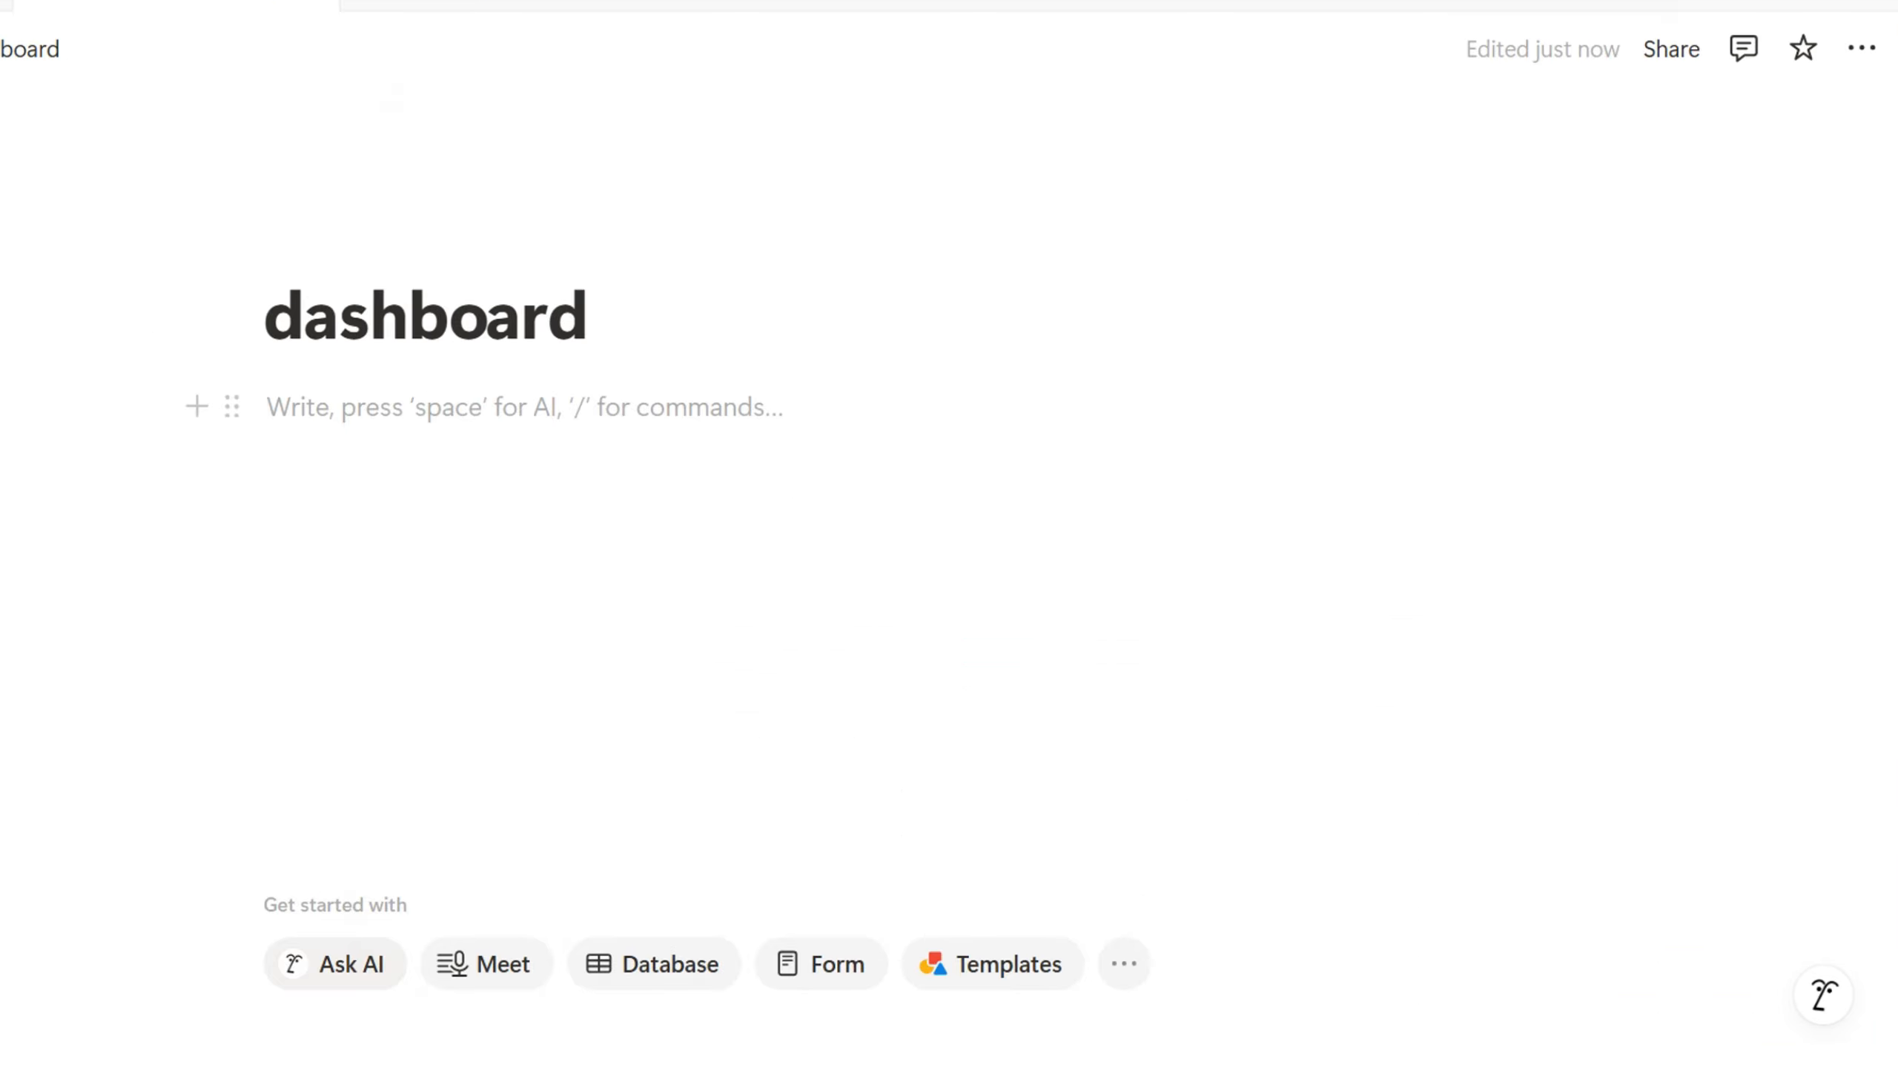
# Embed a new sub-page inside the dashboard page
pyautogui.write('/')
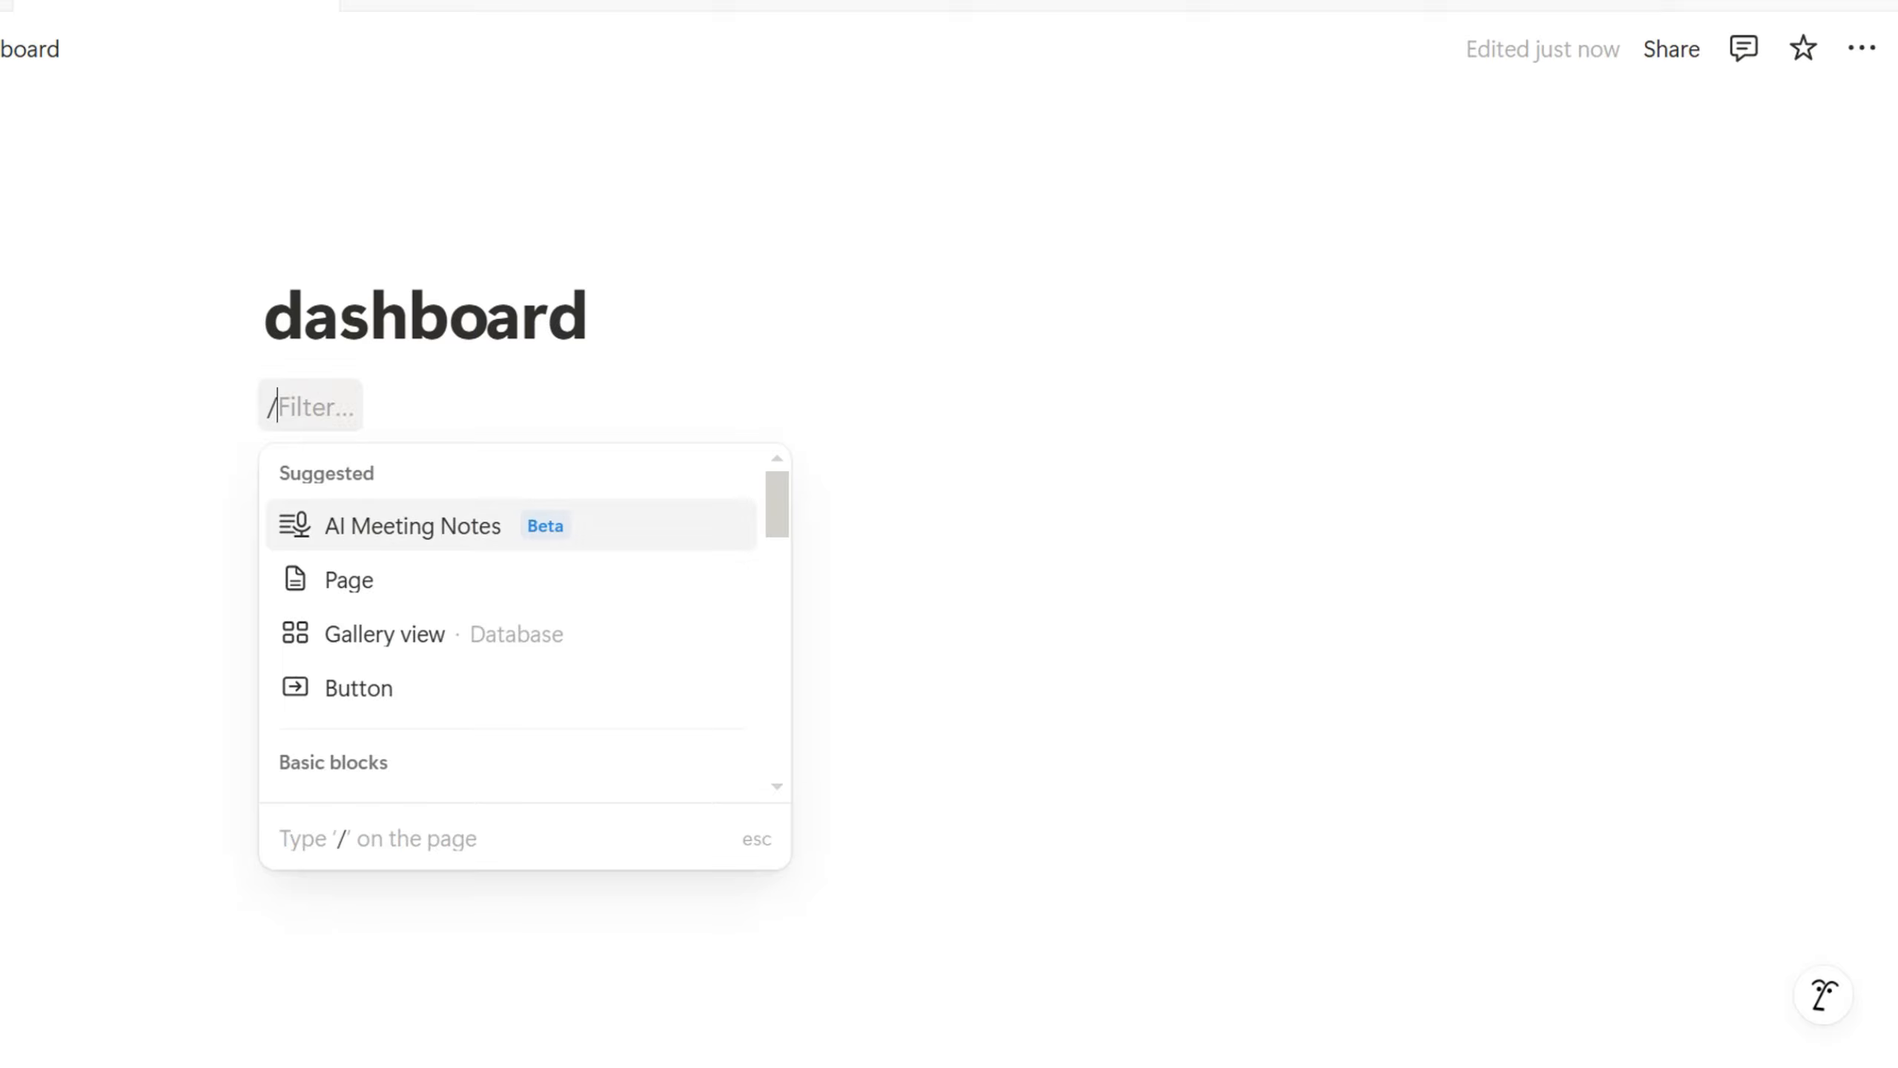
pyautogui.press('Down')
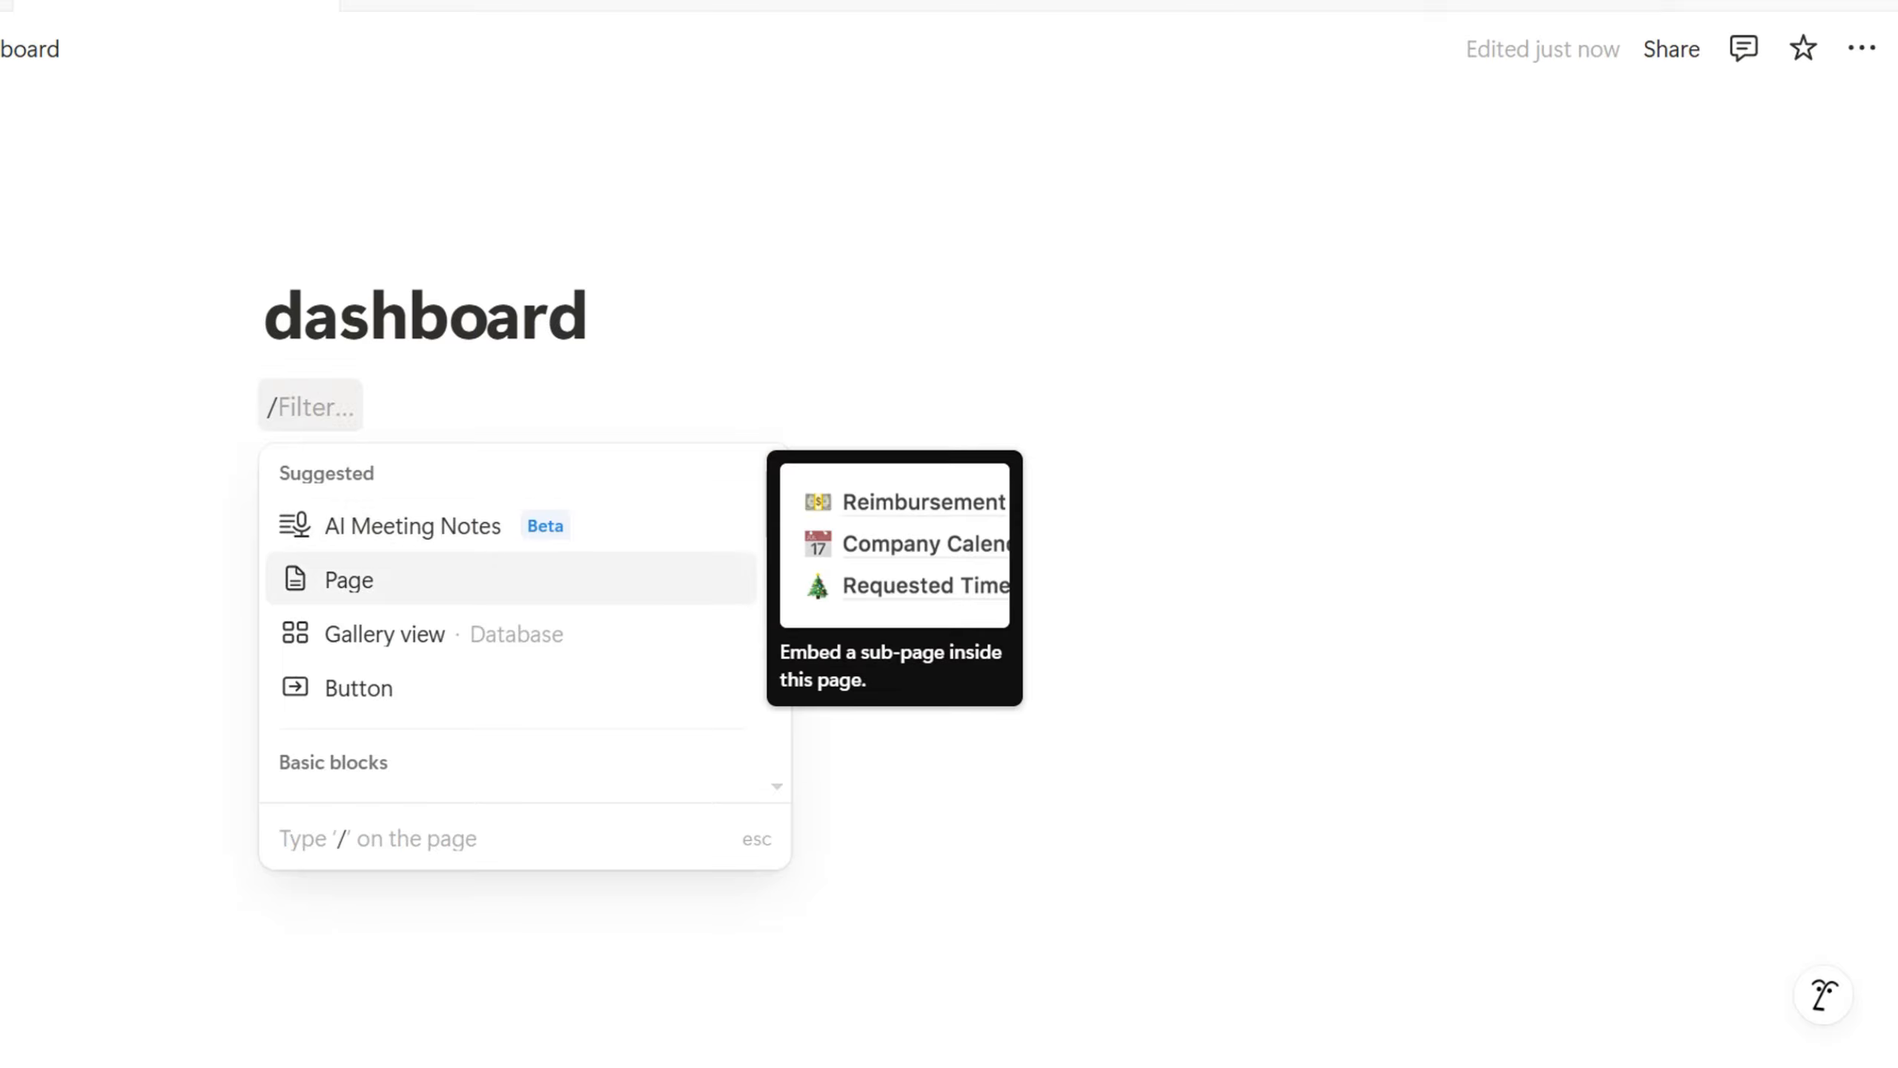
pyautogui.press('Return')
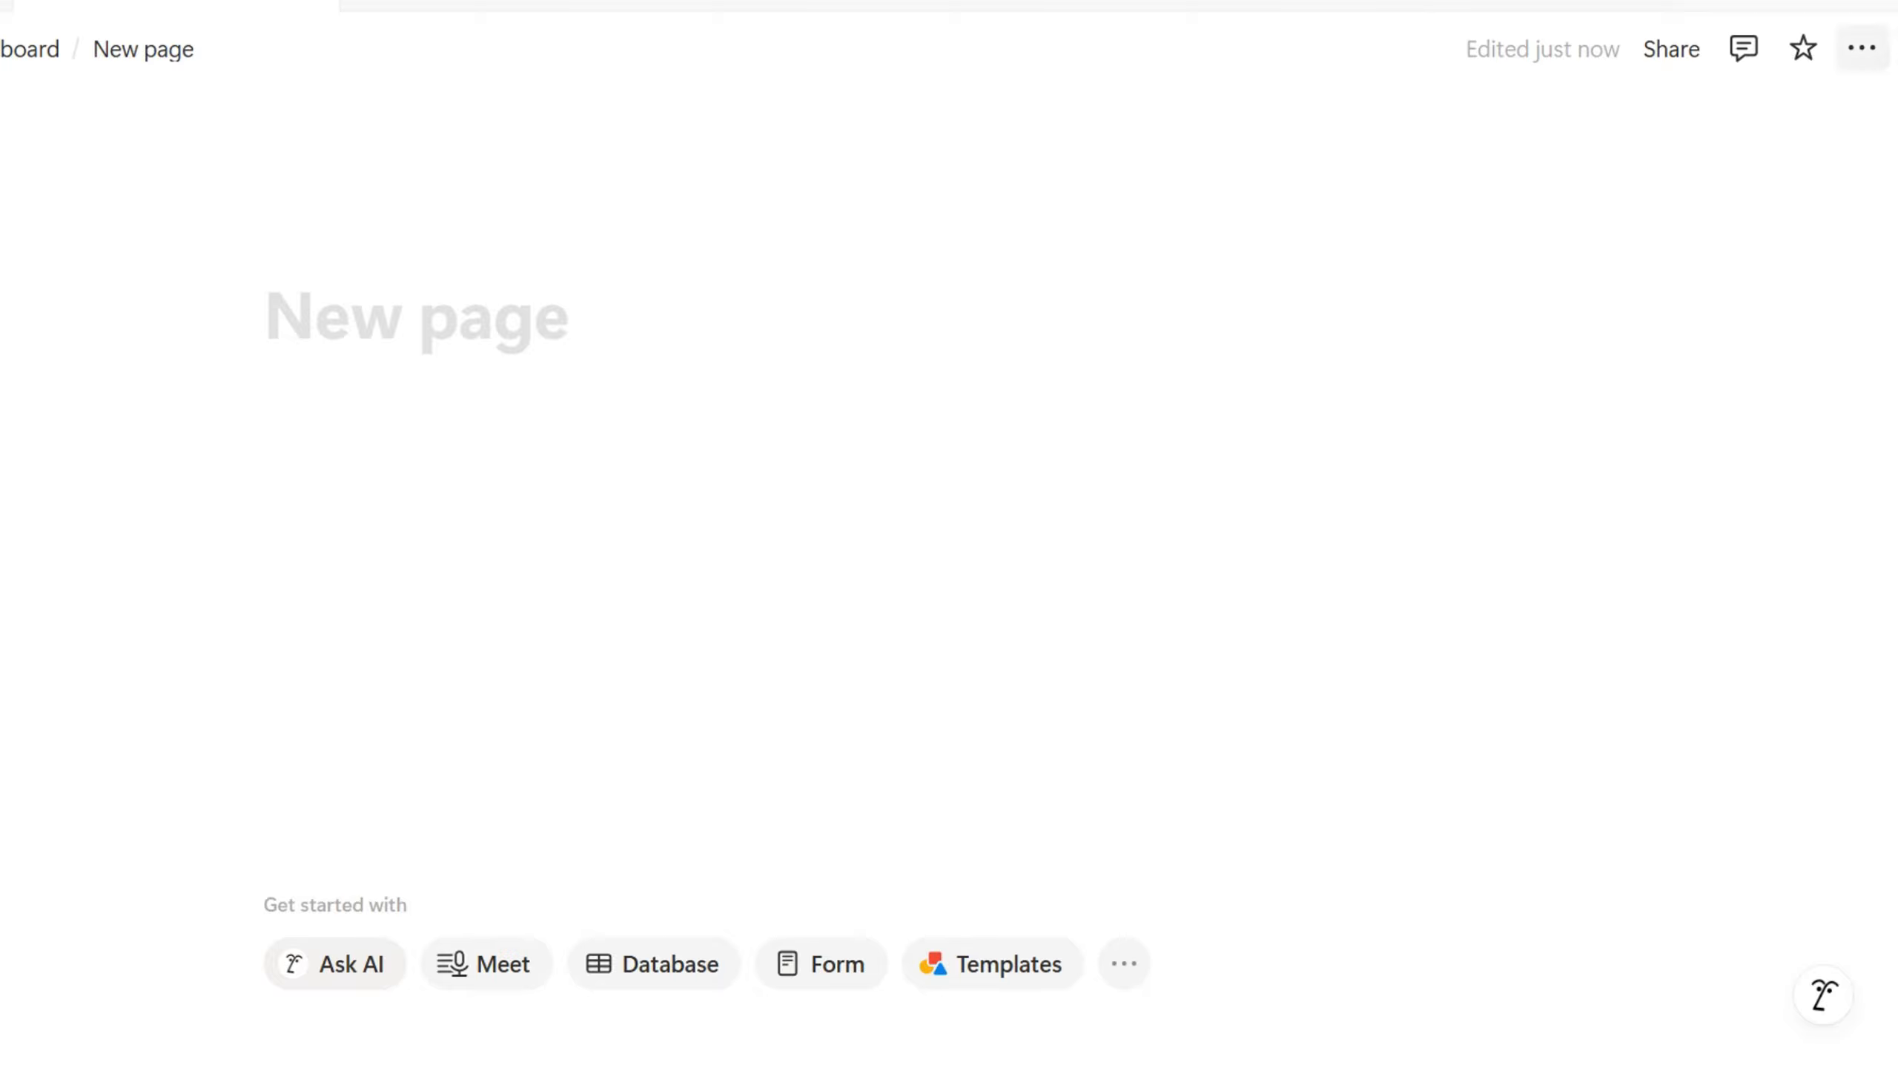
# Turn on small text and full width for the new page
pyautogui.click(1862, 48)
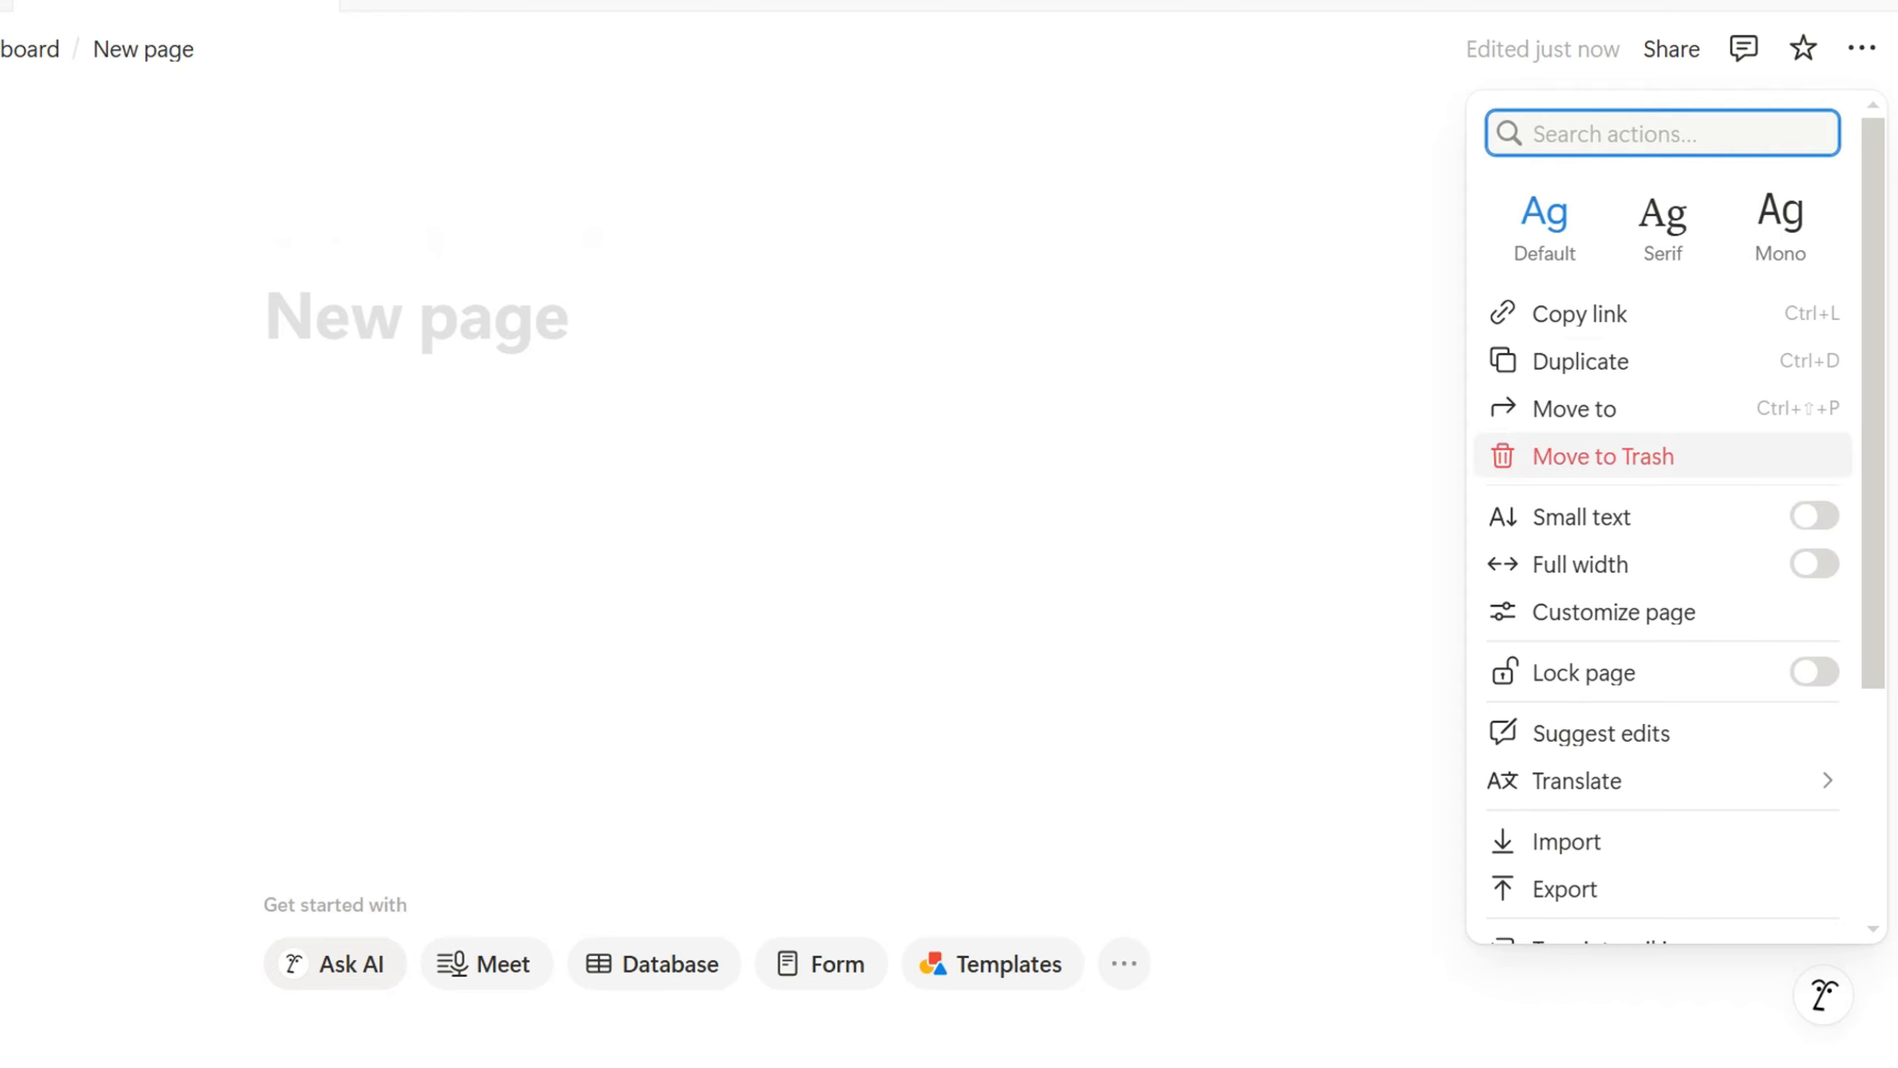
pyautogui.click(1644, 516)
pyautogui.click(1644, 564)
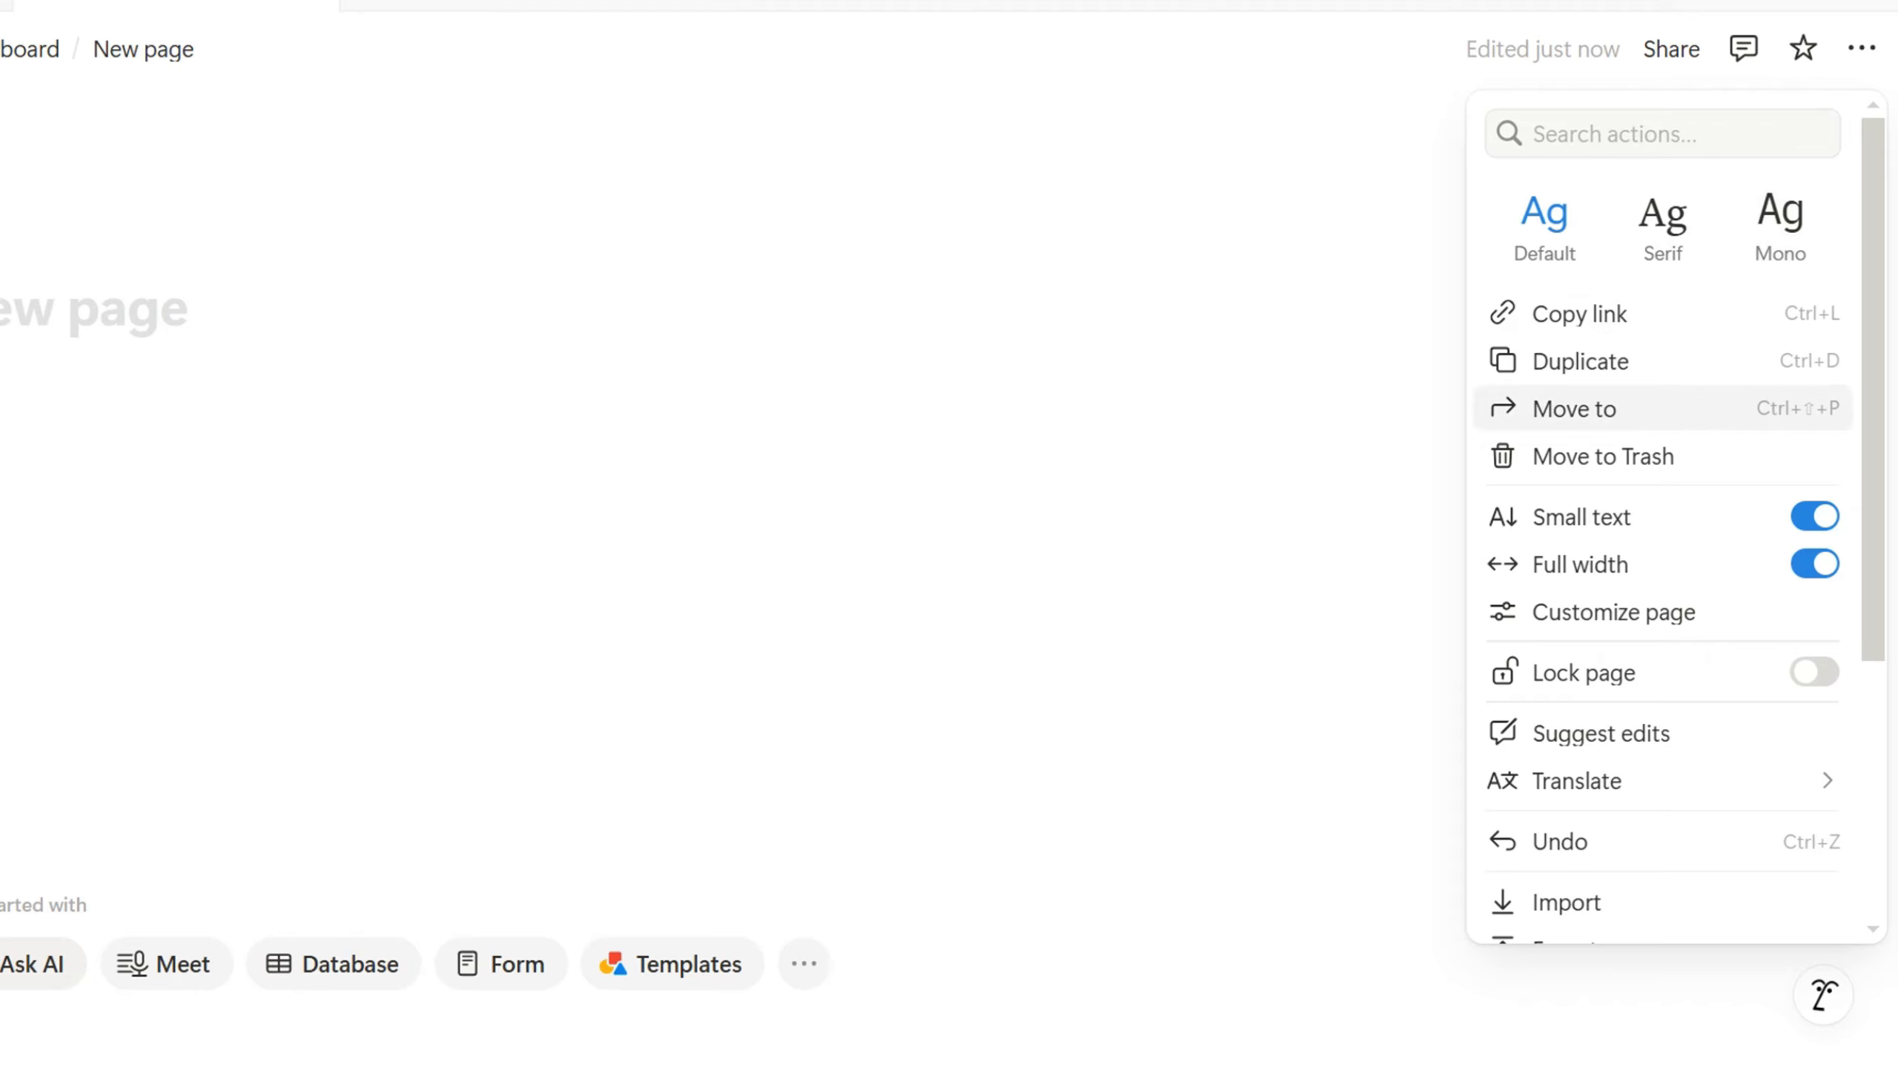
# Title the new page "habit tracker"
pyautogui.click(1233, 321)
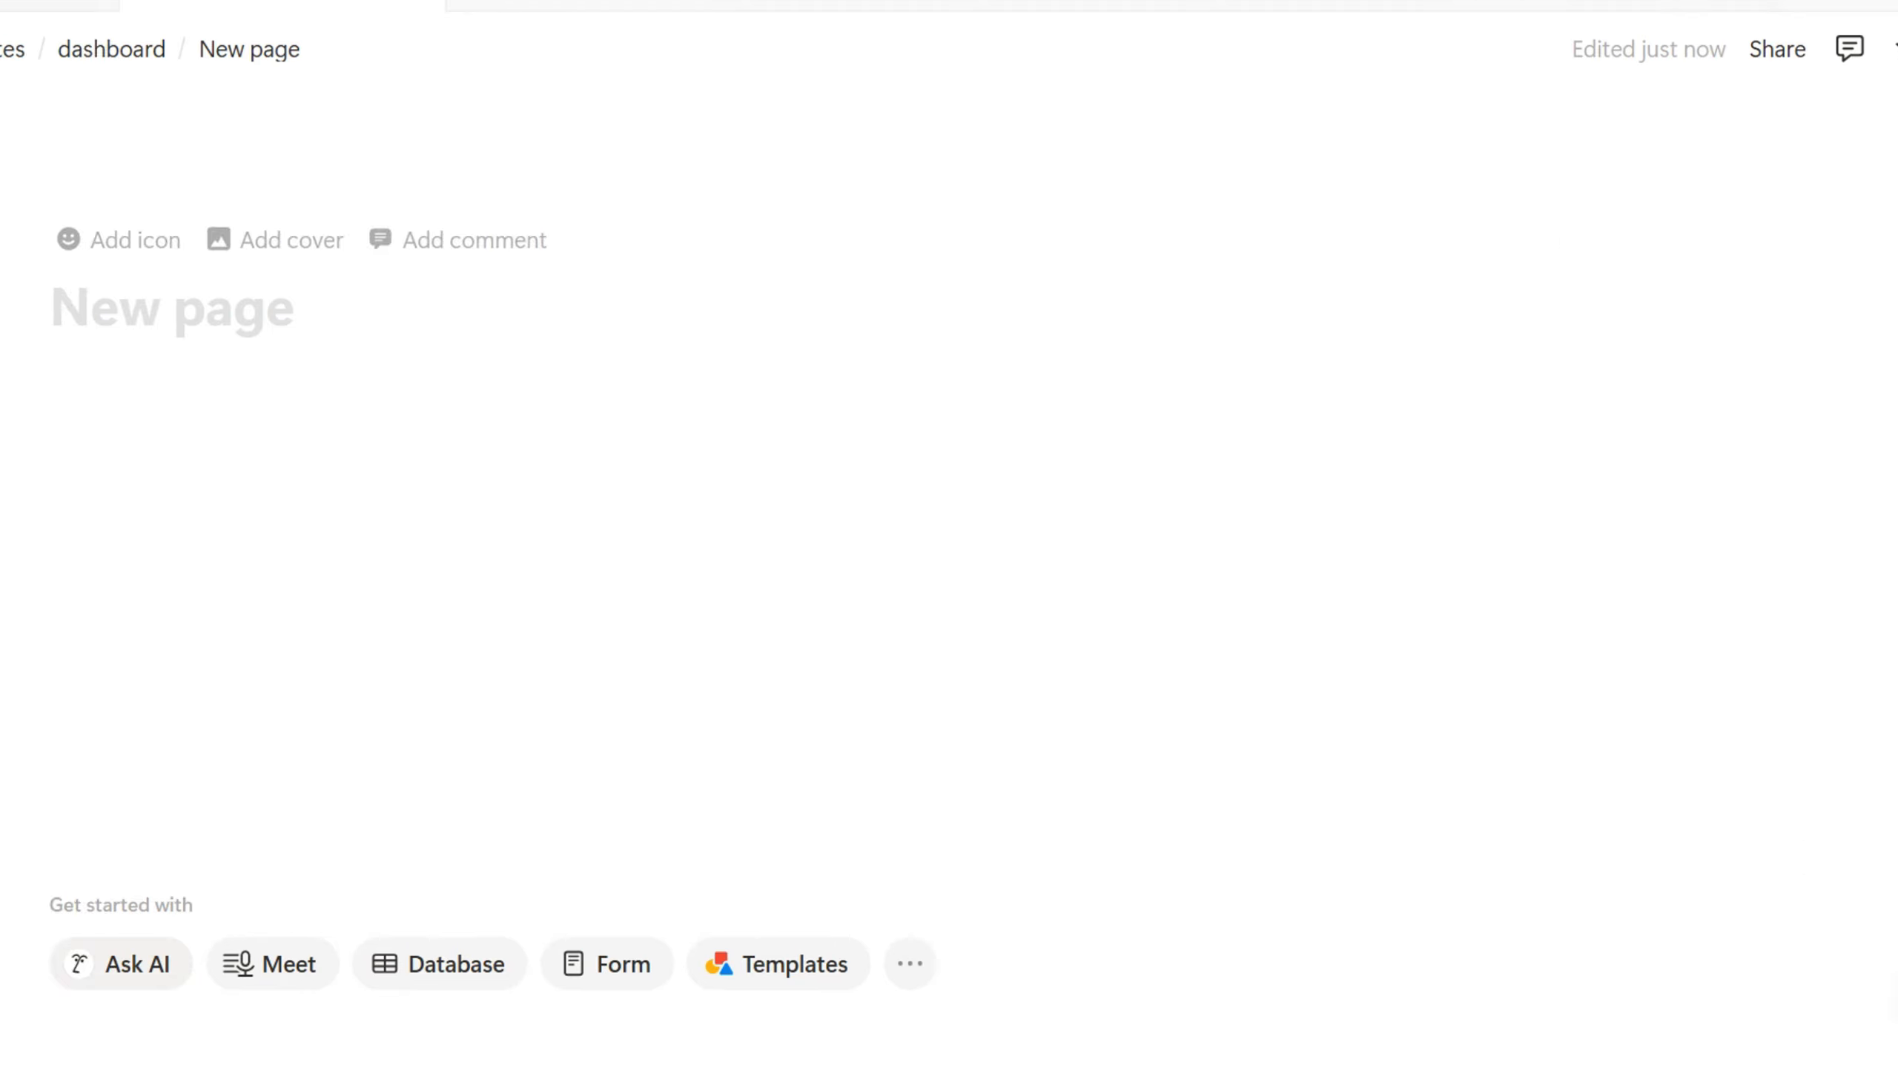
pyautogui.write('habit tra')
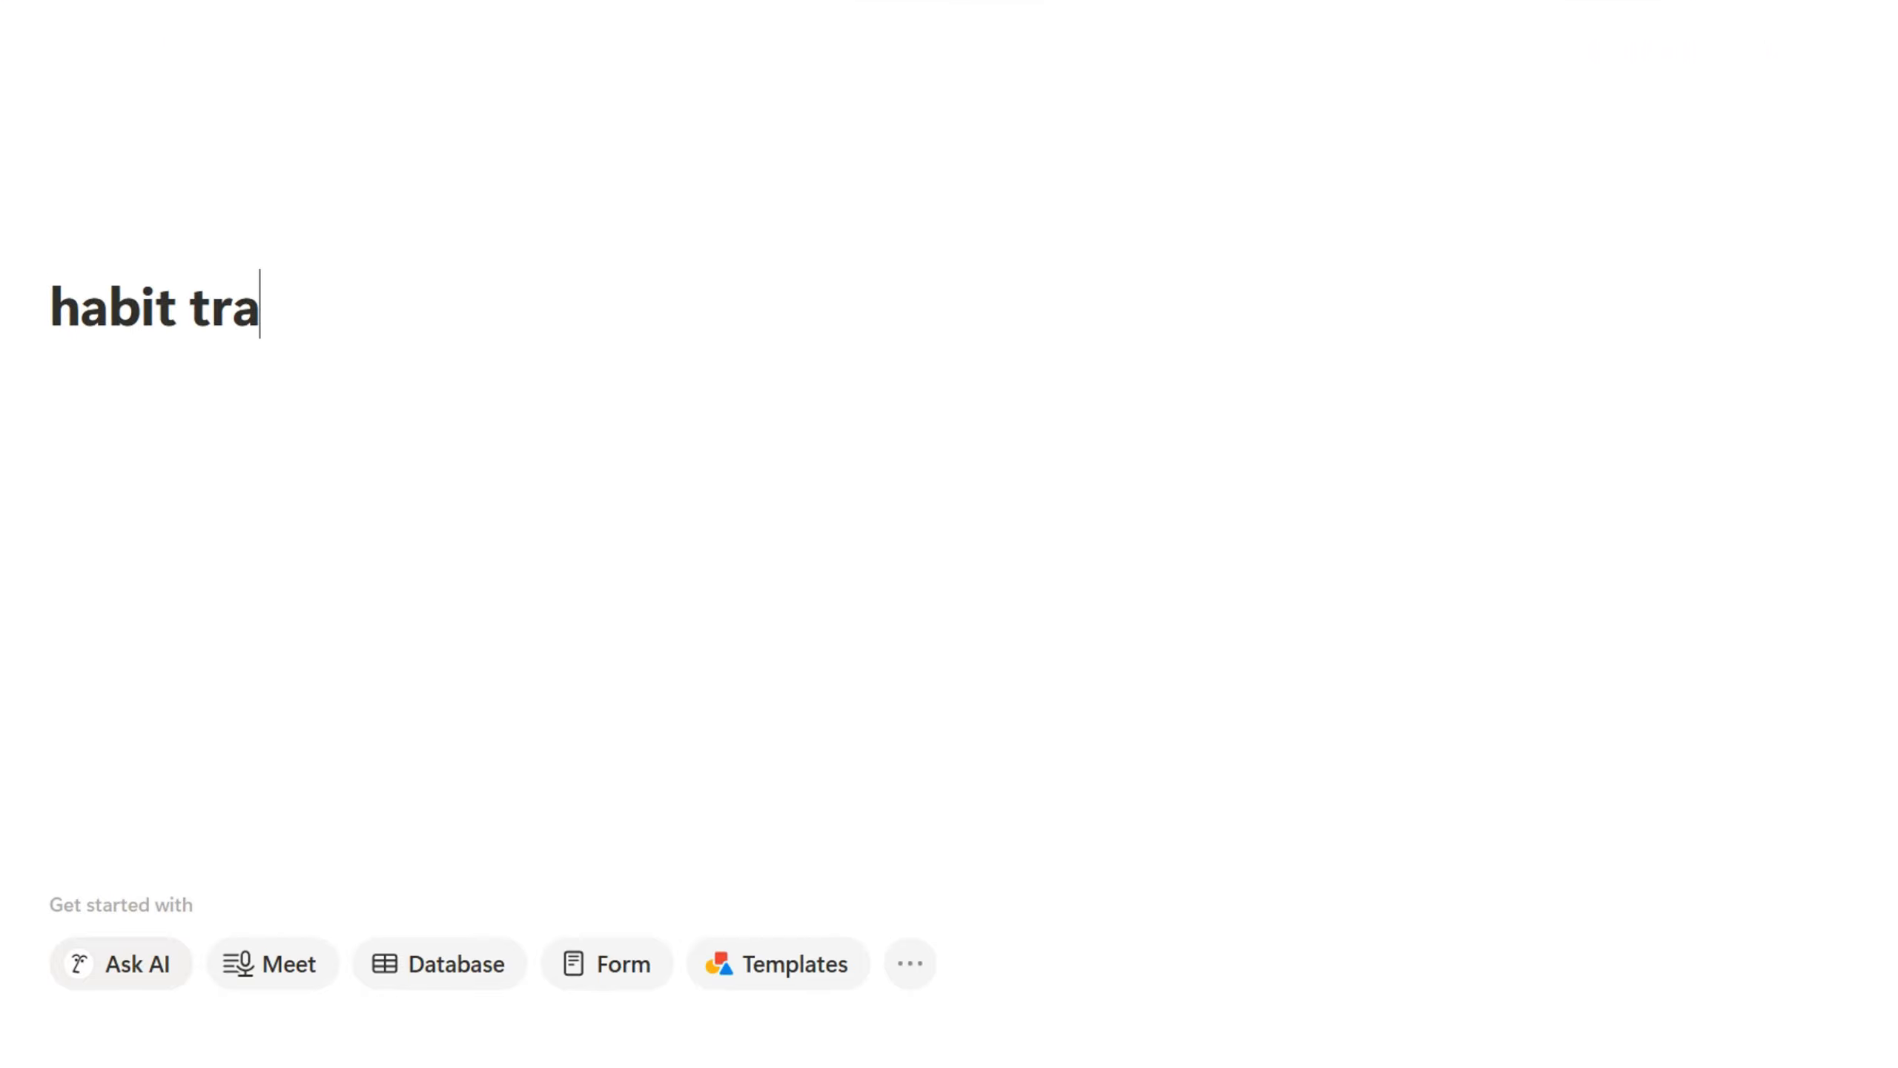
pyautogui.write('cker')
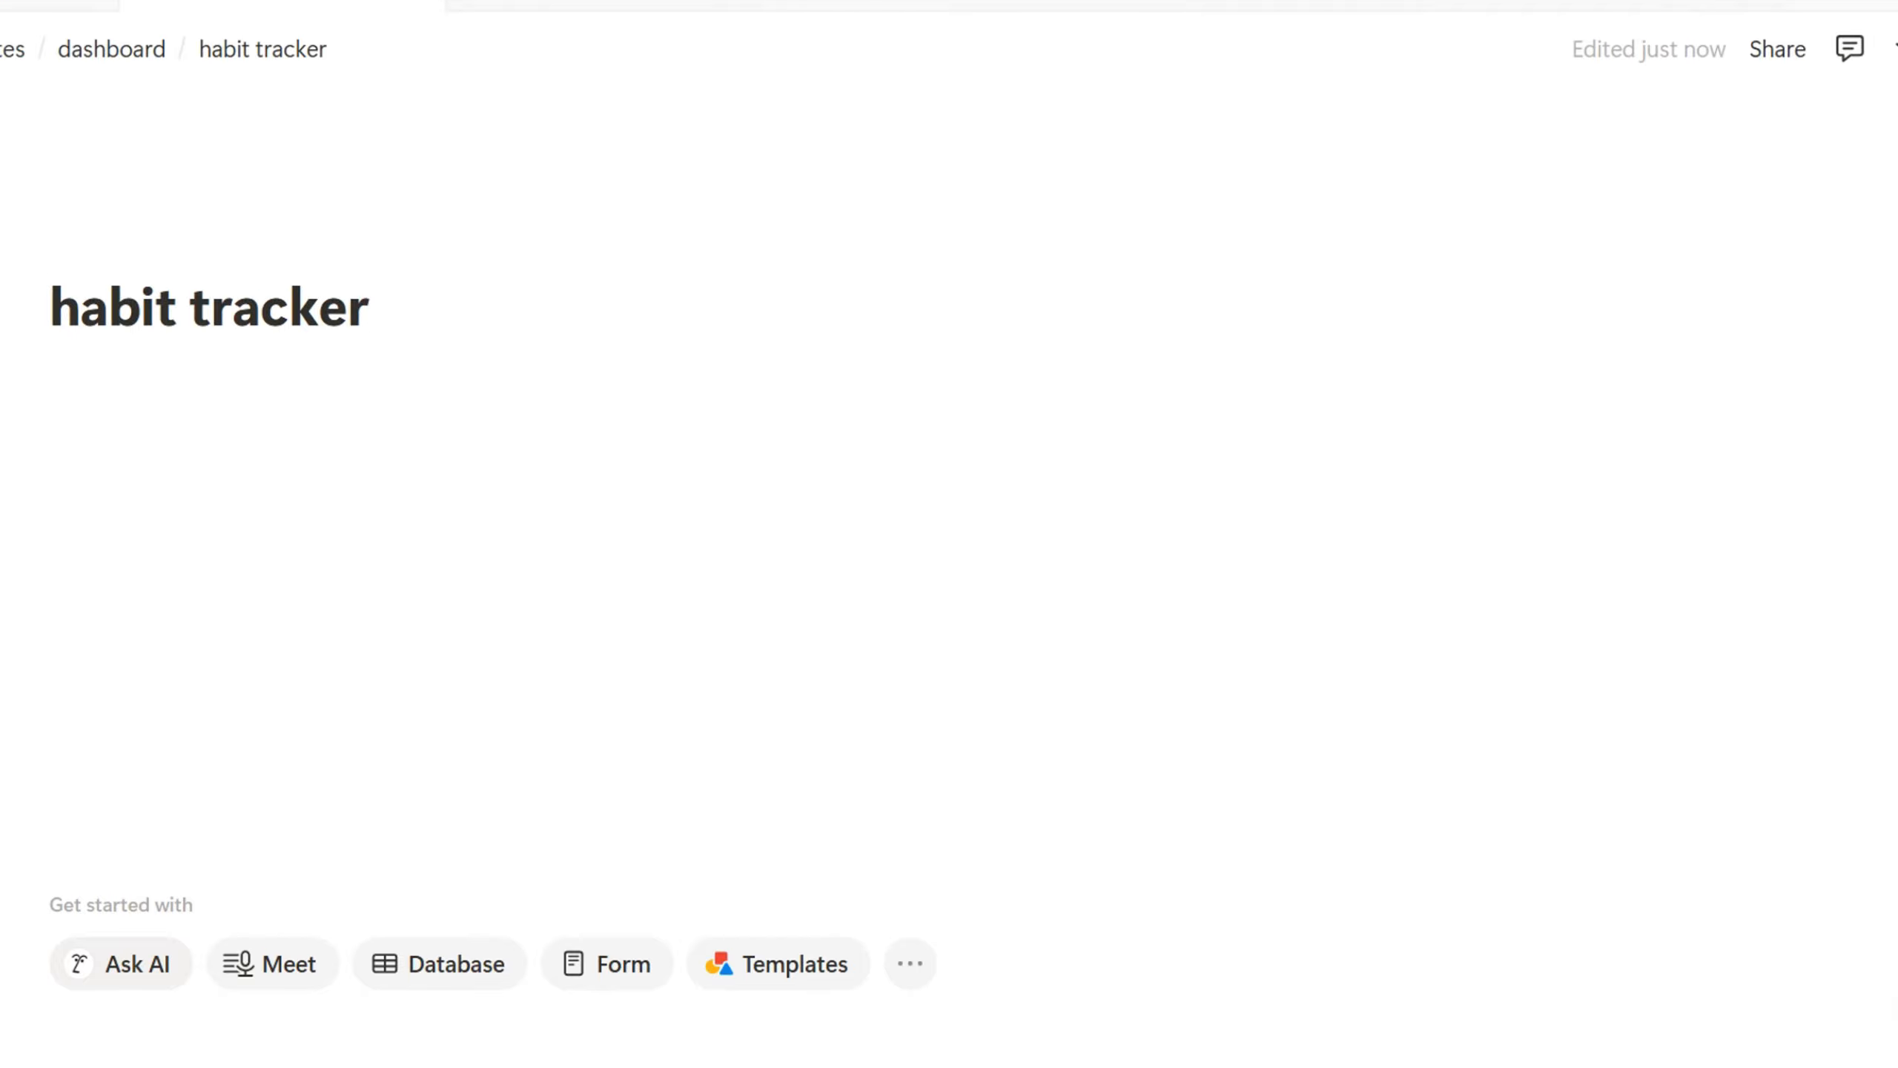
# Insert a gallery view database below the page title and name it "habit tracker"
pyautogui.press('Return')
pyautogui.write('/')
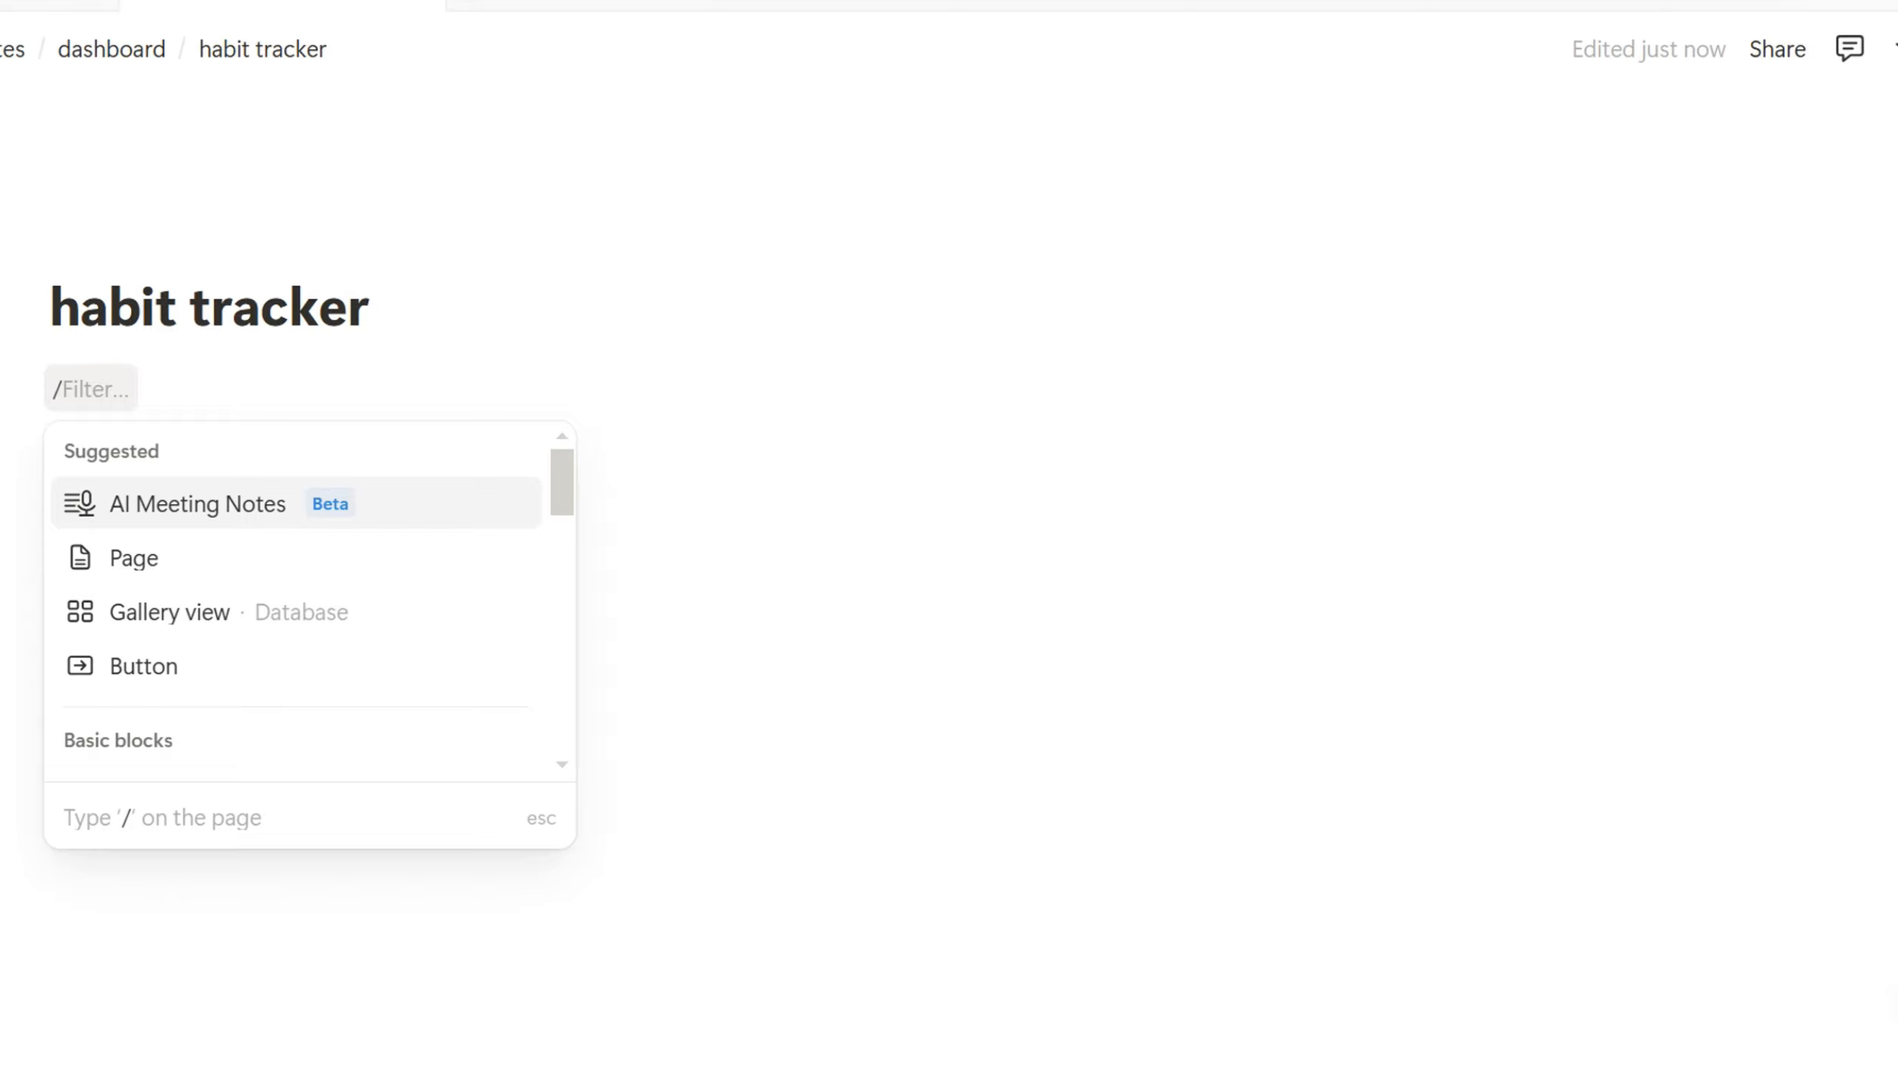
pyautogui.write('gallery')
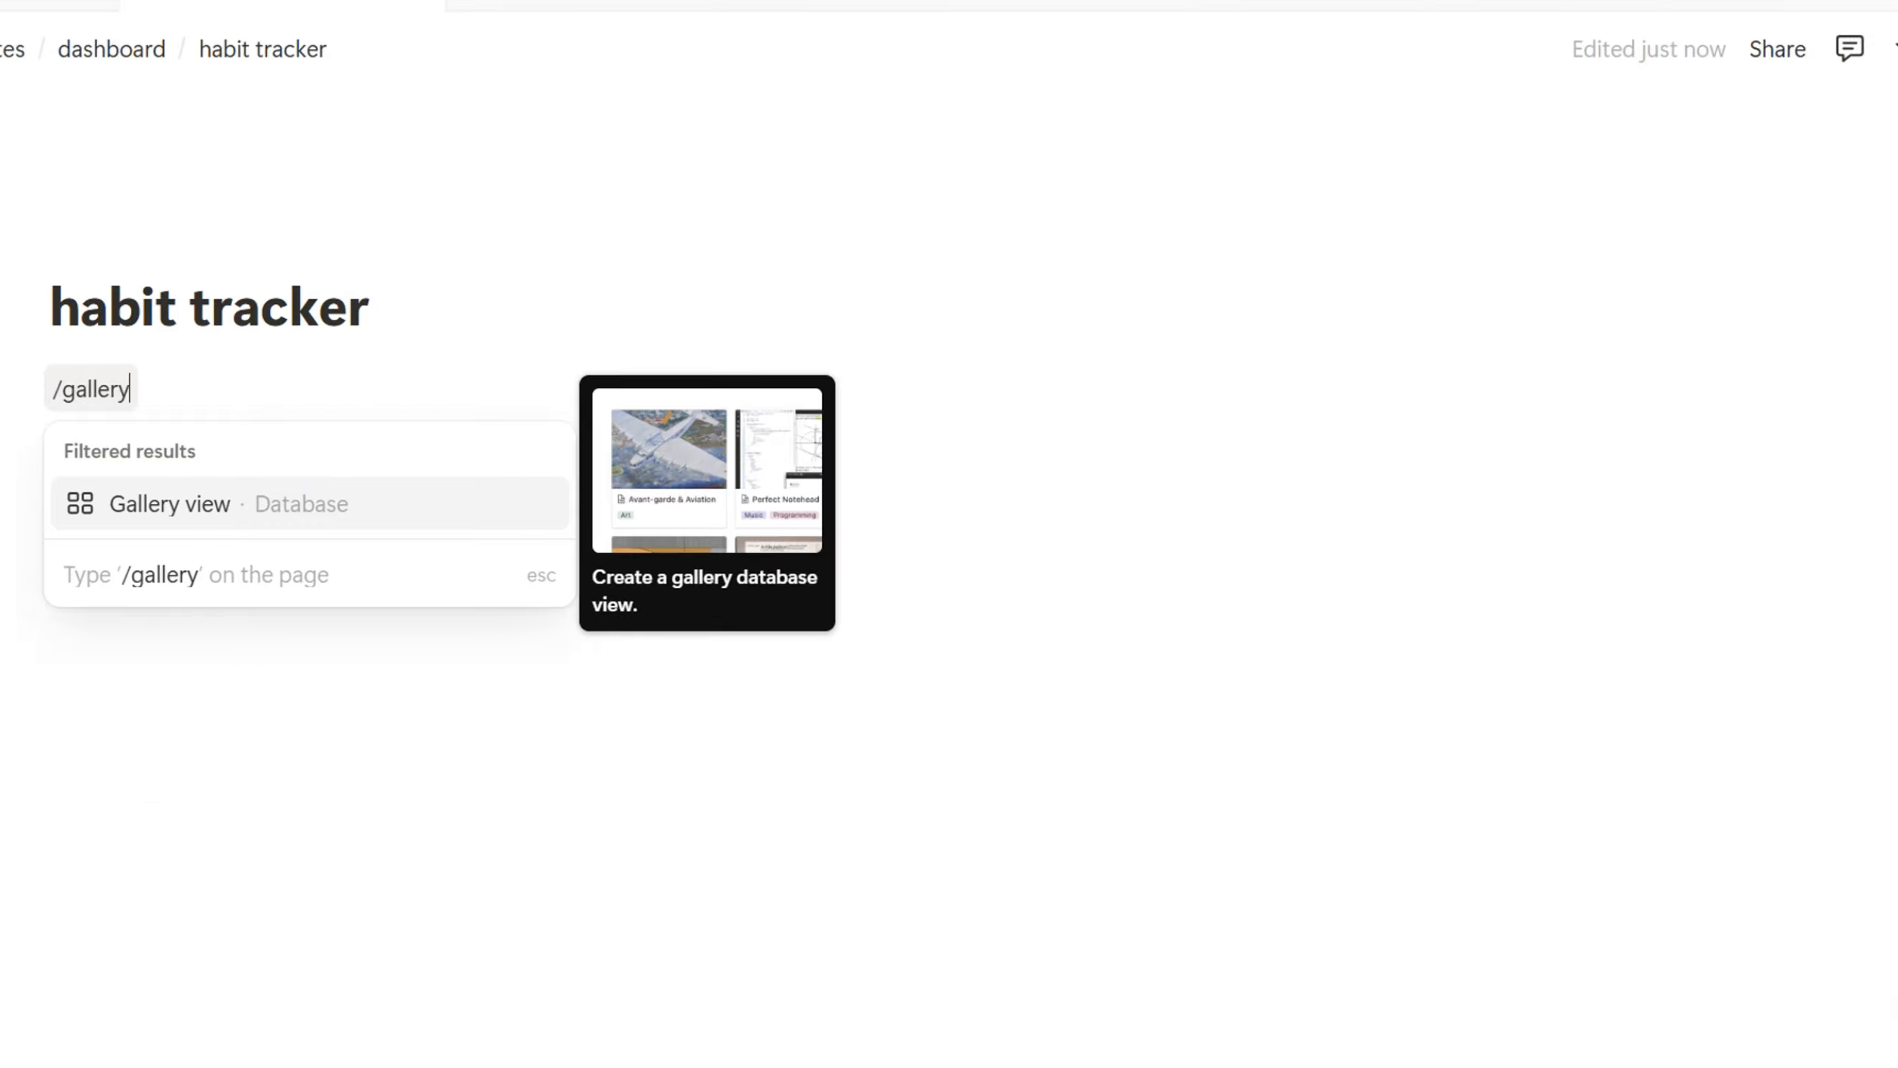
pyautogui.press('Return')
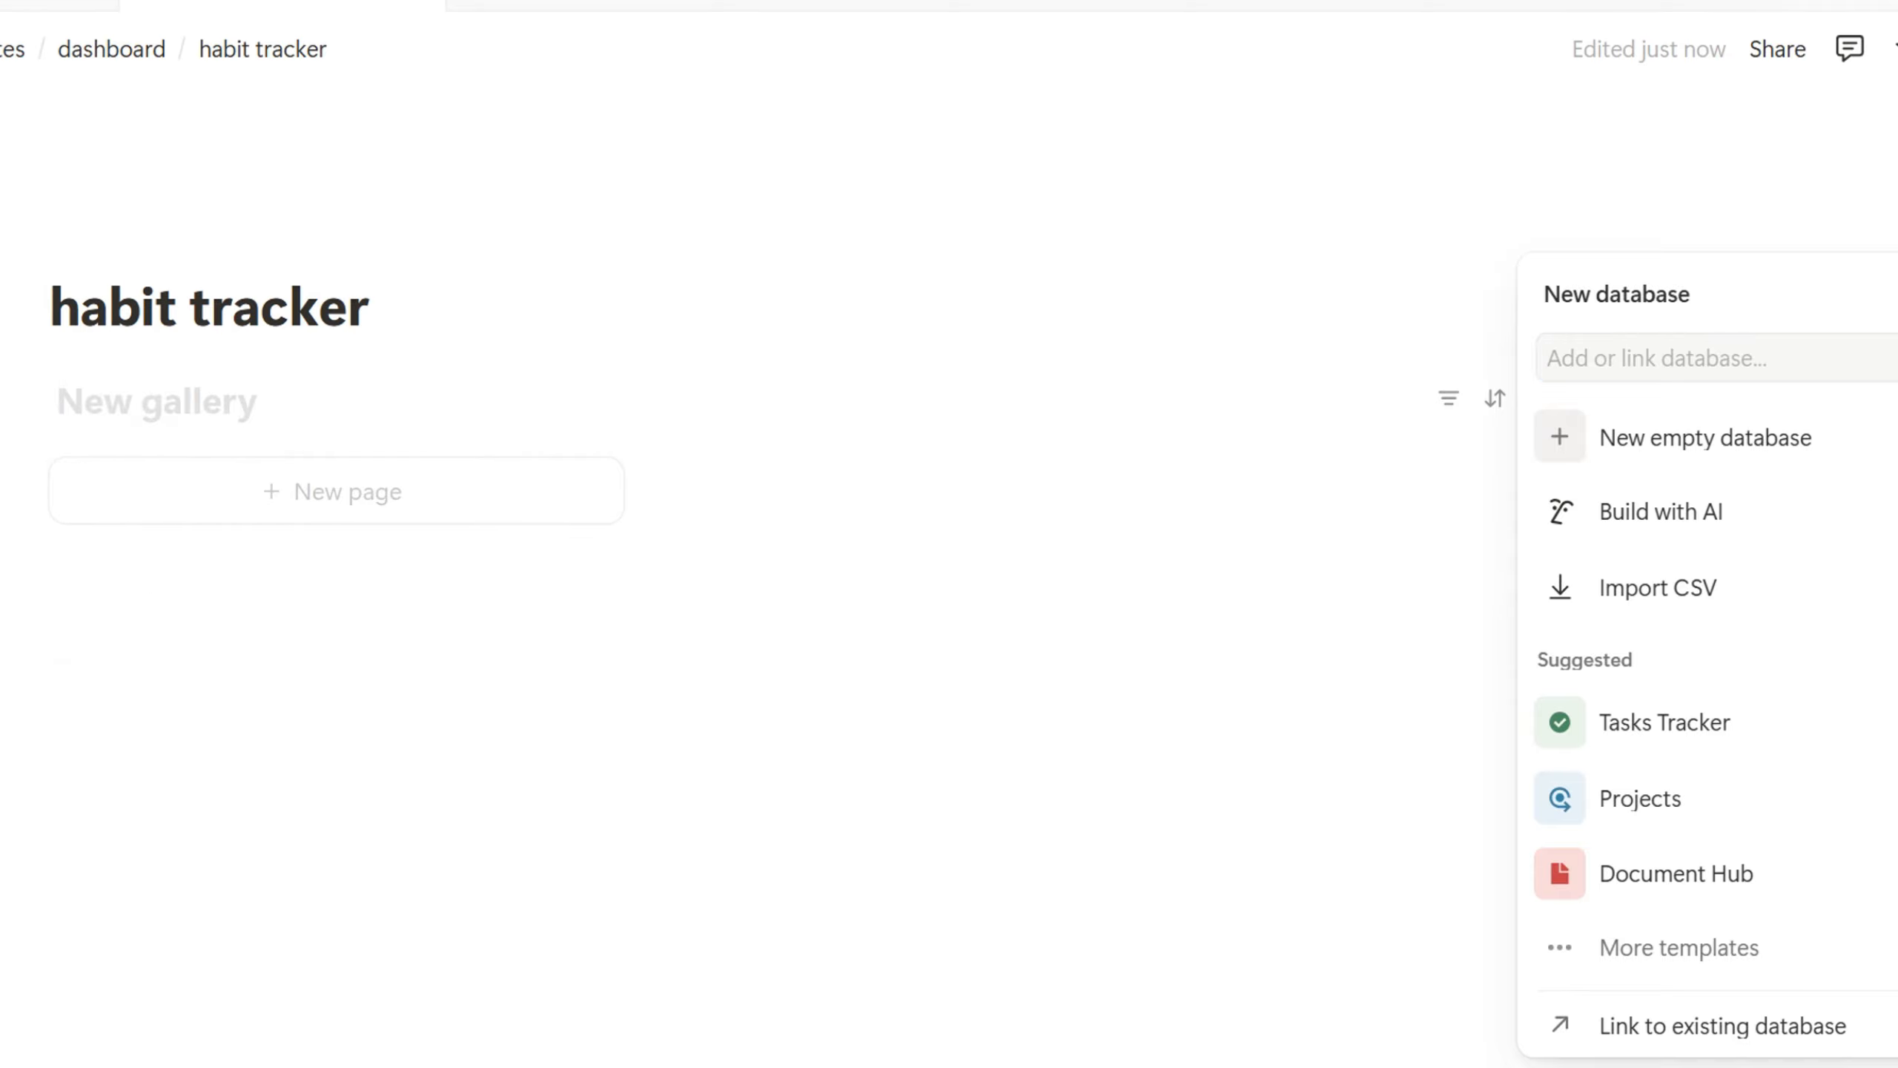
pyautogui.press('Escape')
pyautogui.write('habit ')
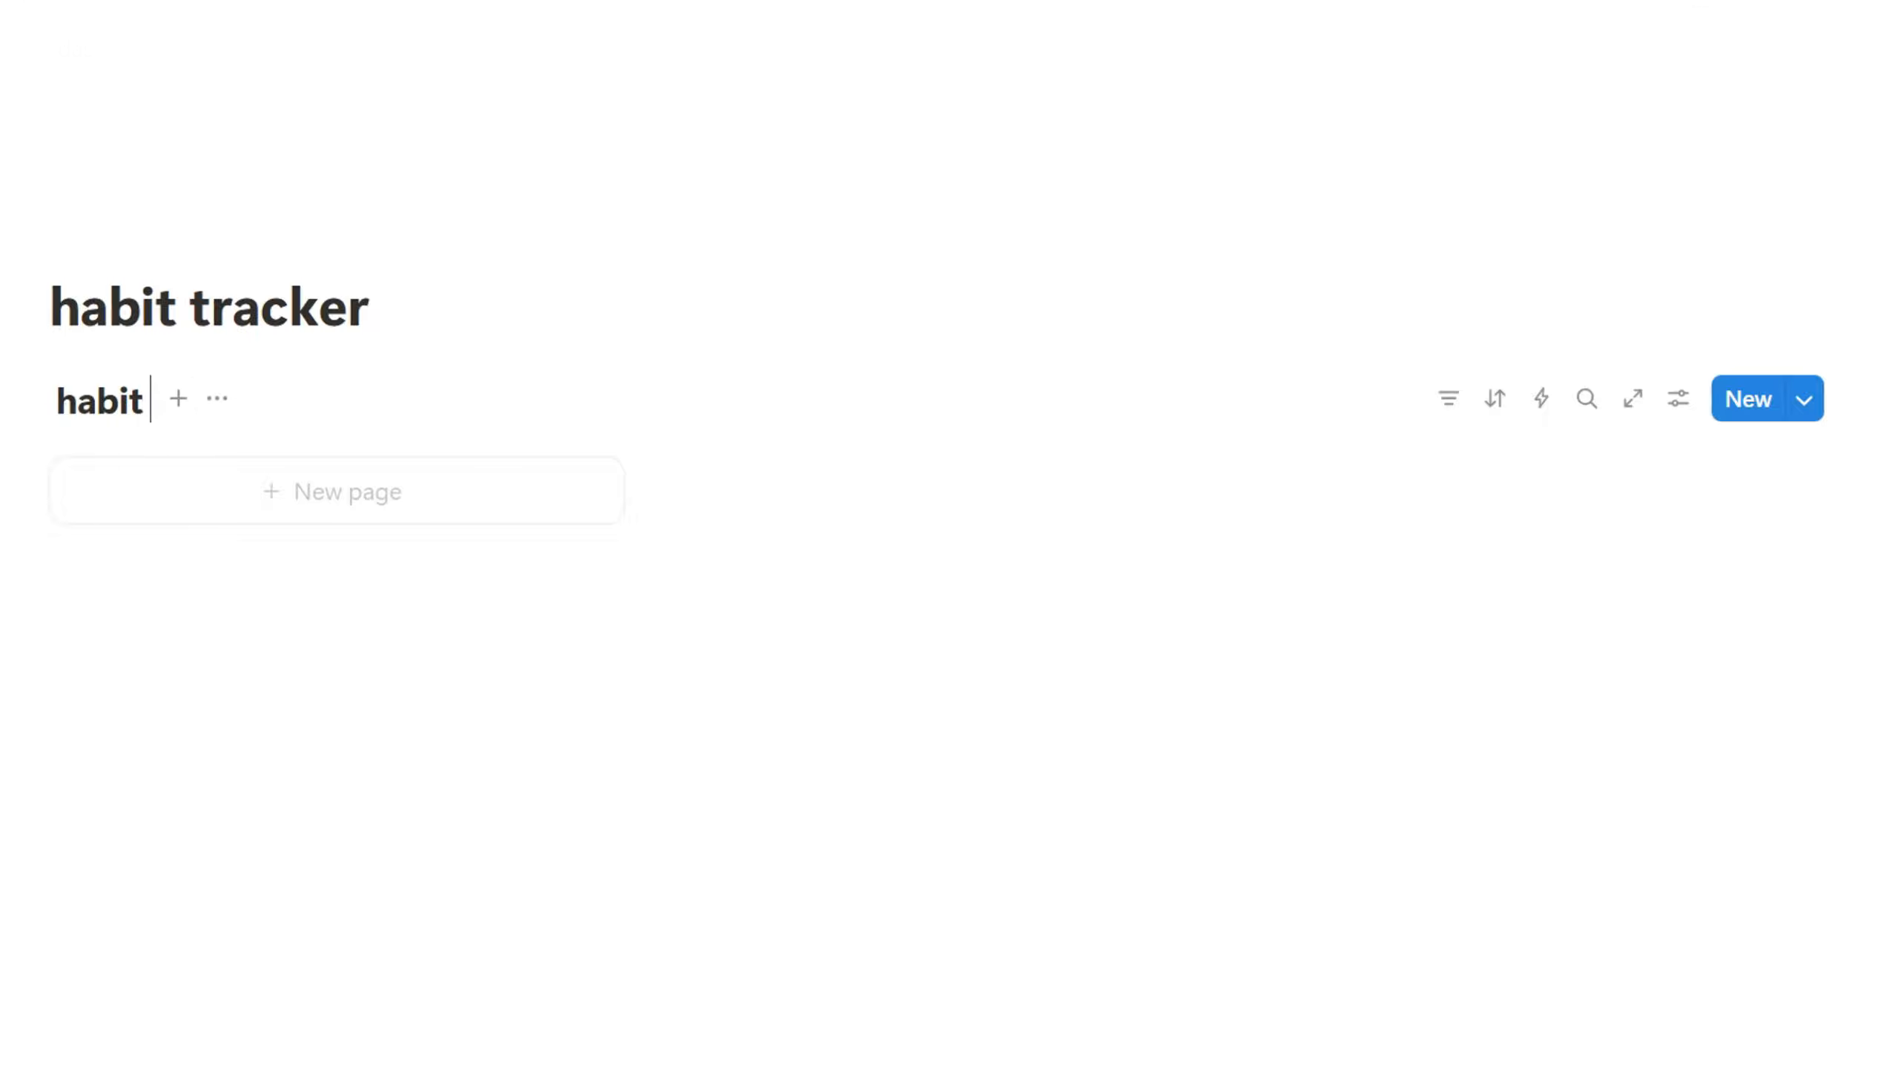
pyautogui.write('tracker')
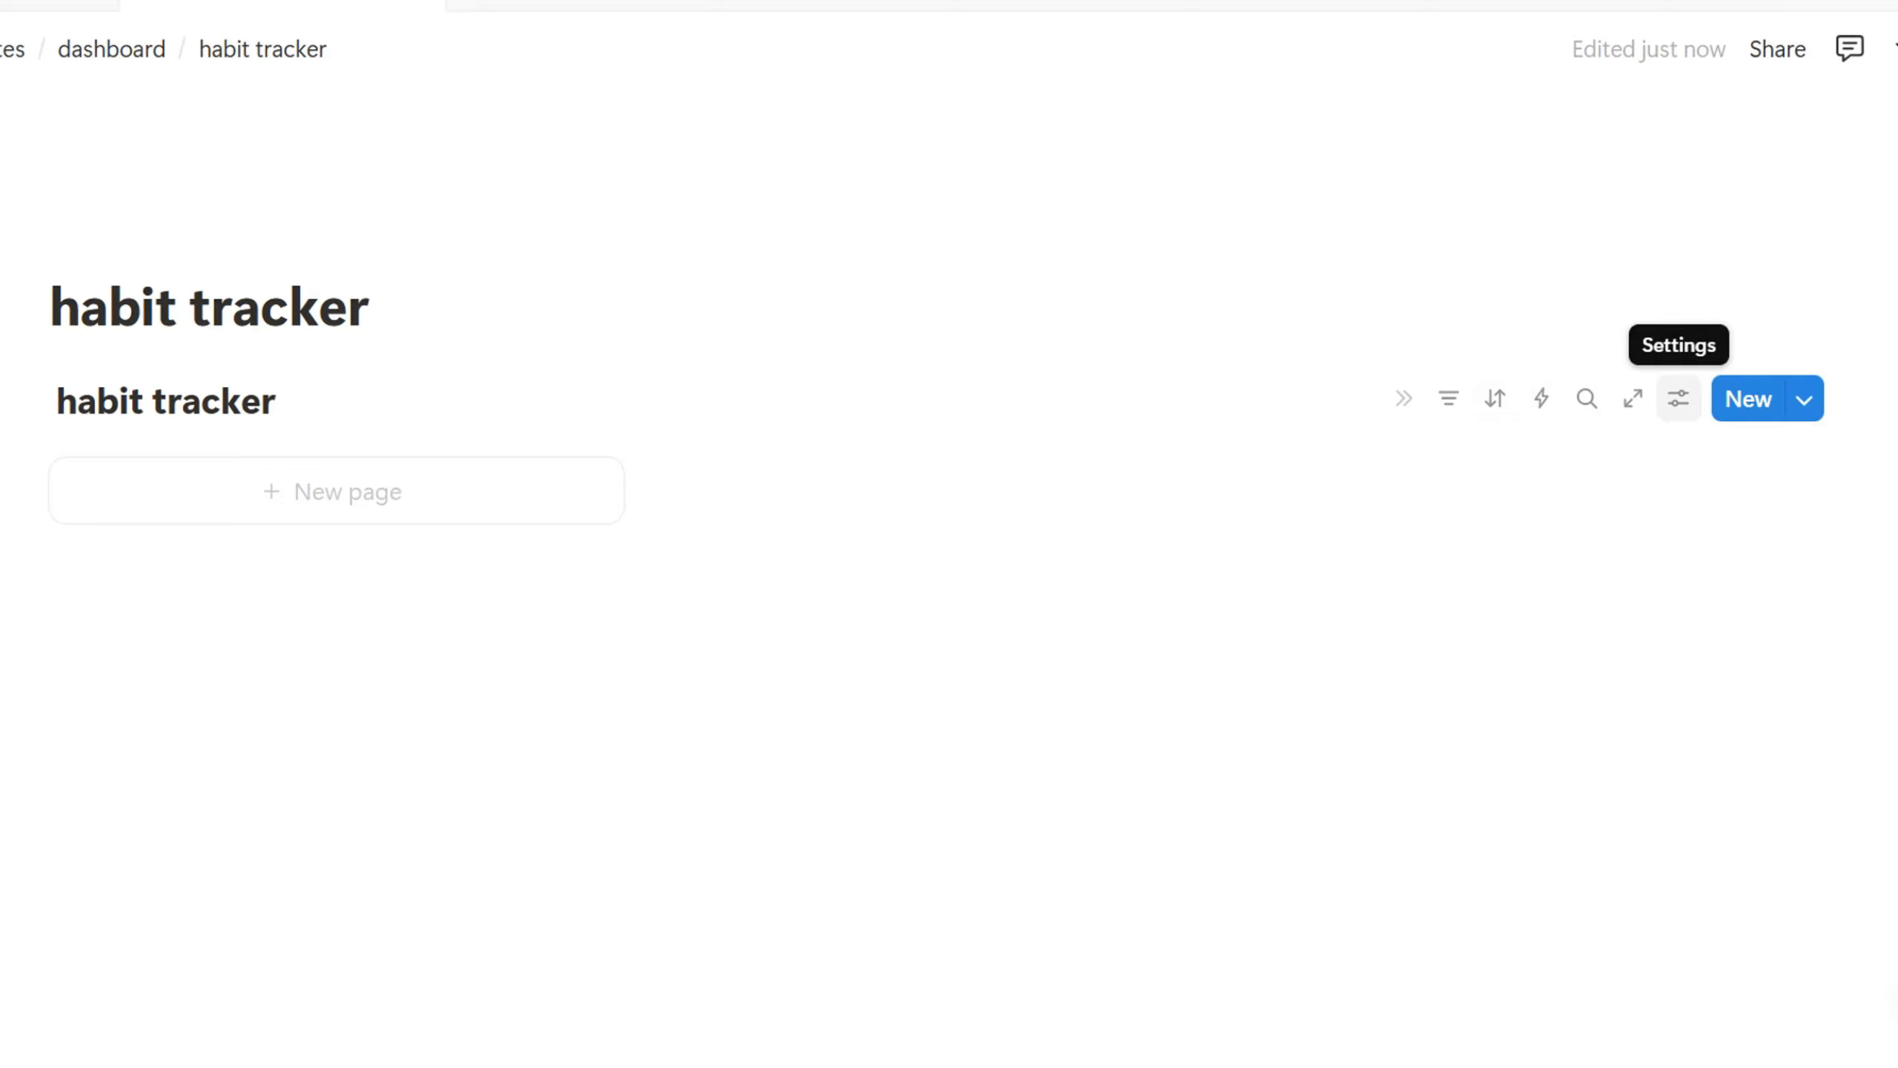
# Hide the database title in the gallery layout and set the card preview to None
pyautogui.click(1678, 399)
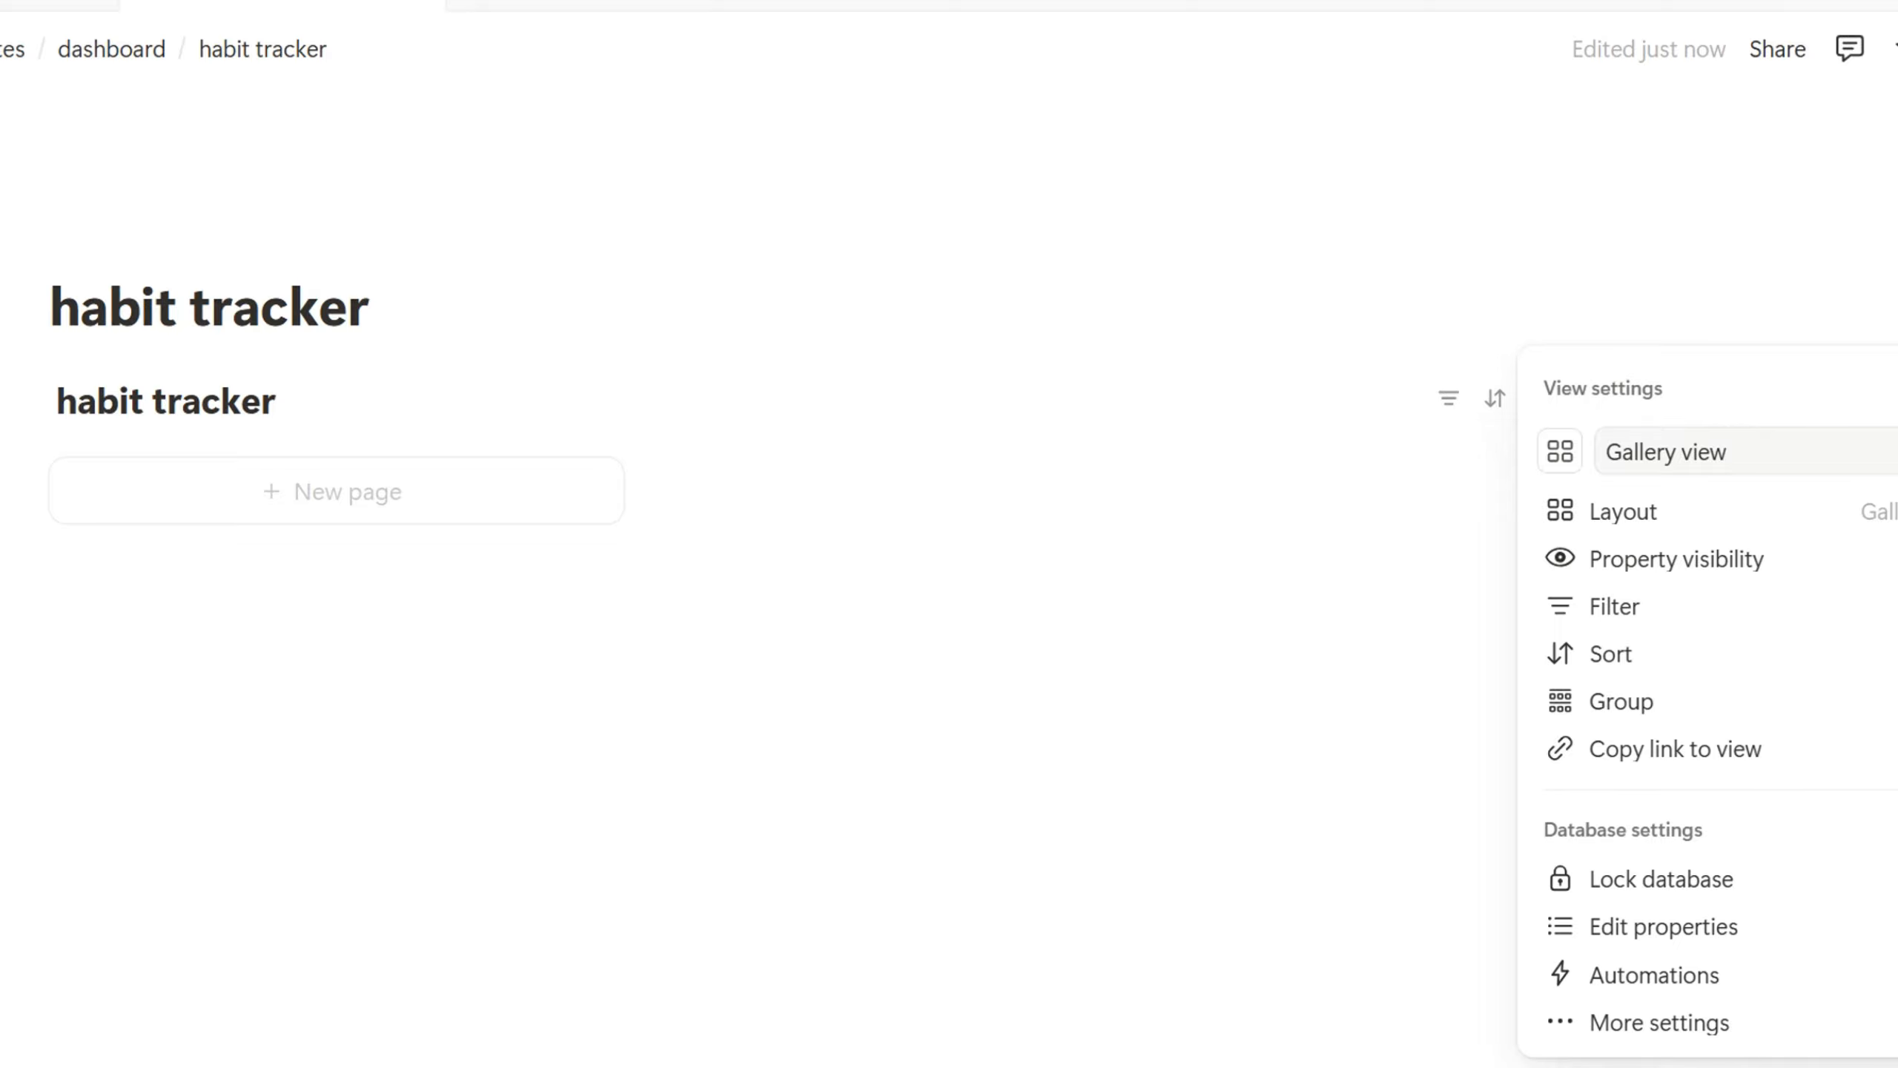
pyautogui.click(1623, 511)
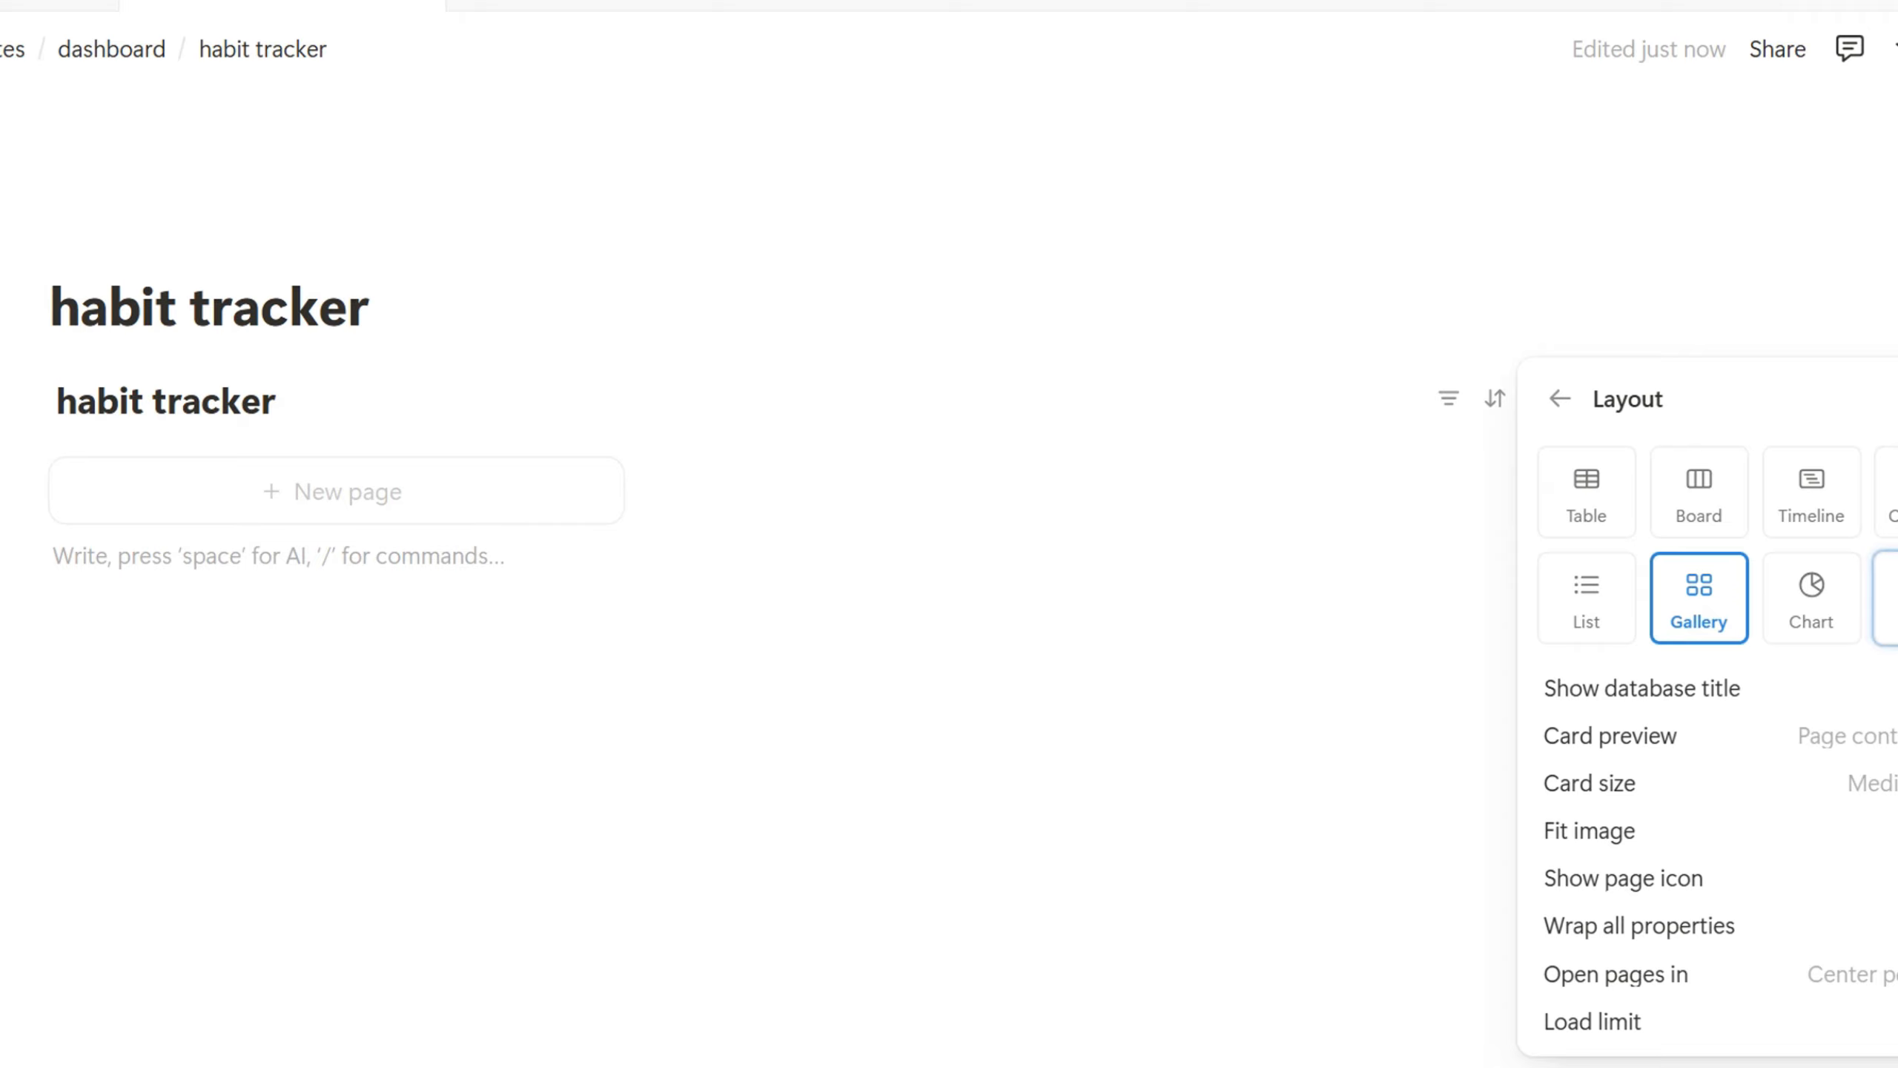
pyautogui.click(1836, 687)
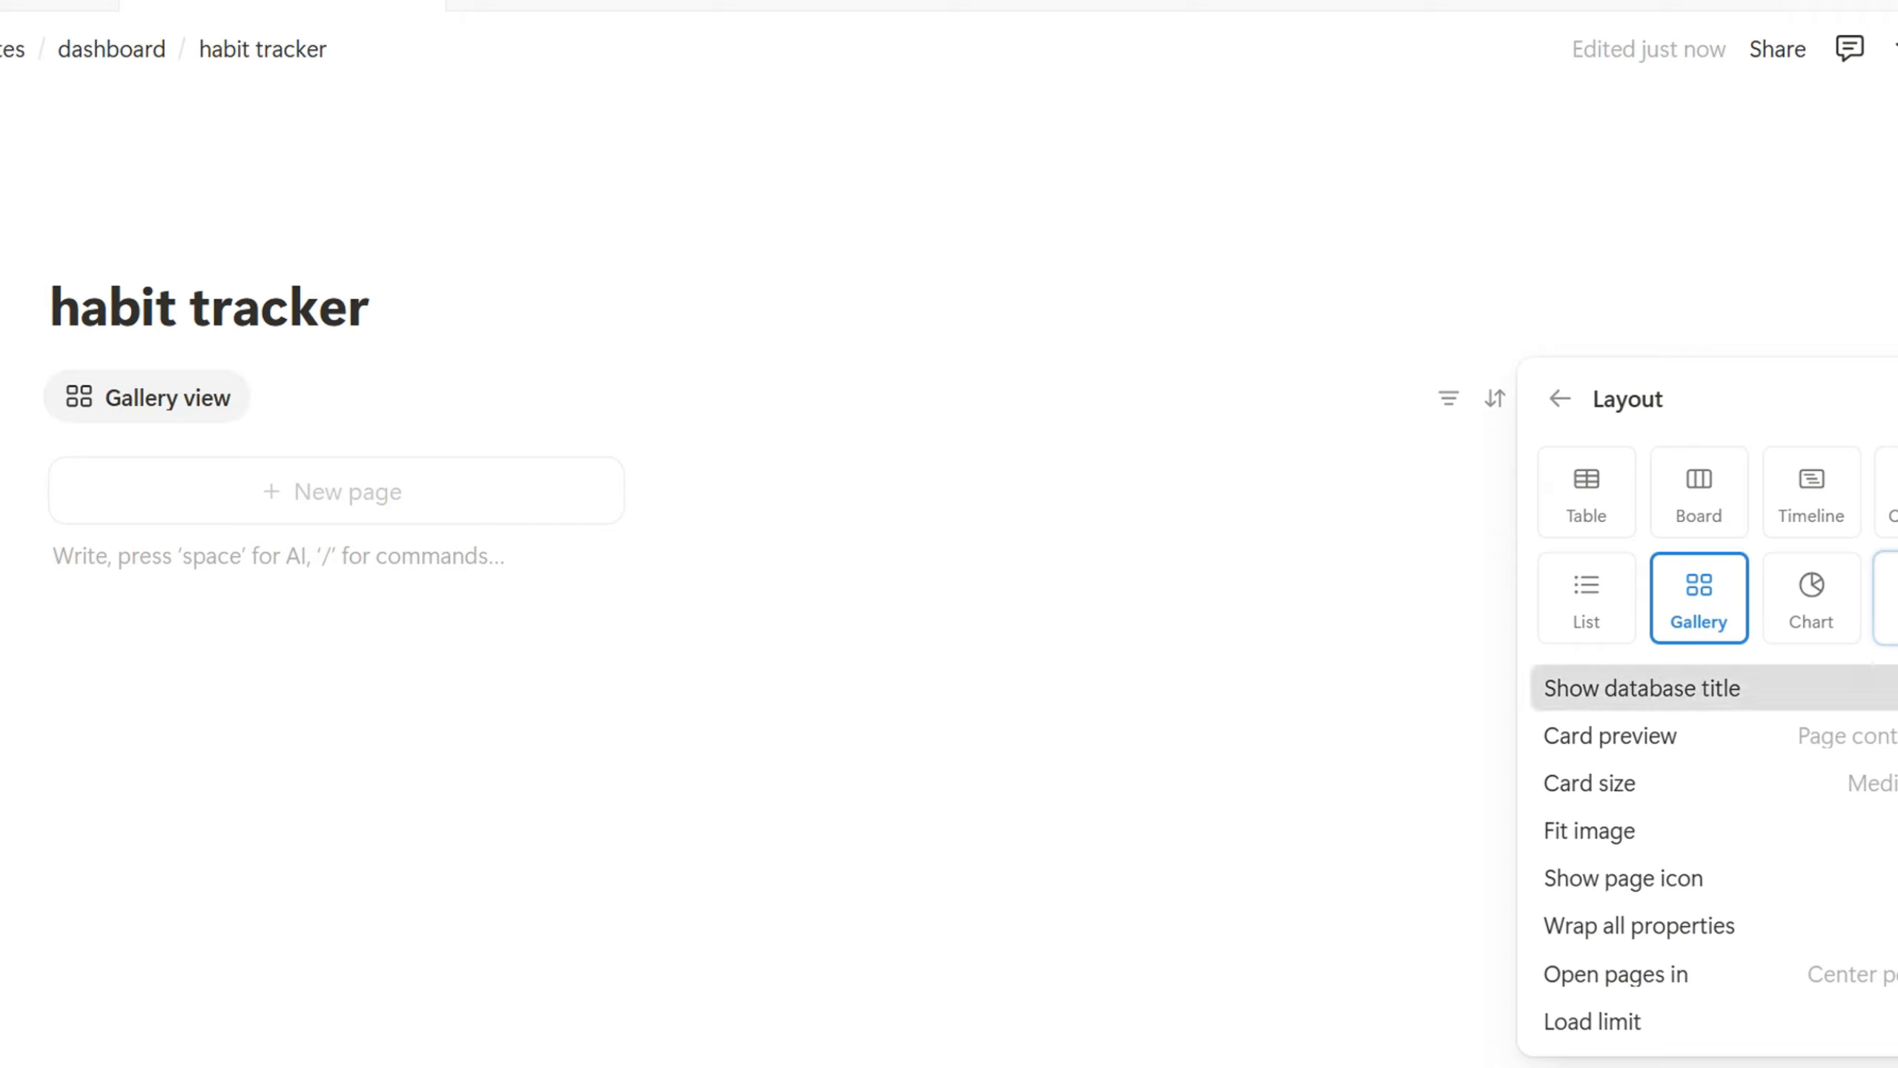
pyautogui.click(1756, 735)
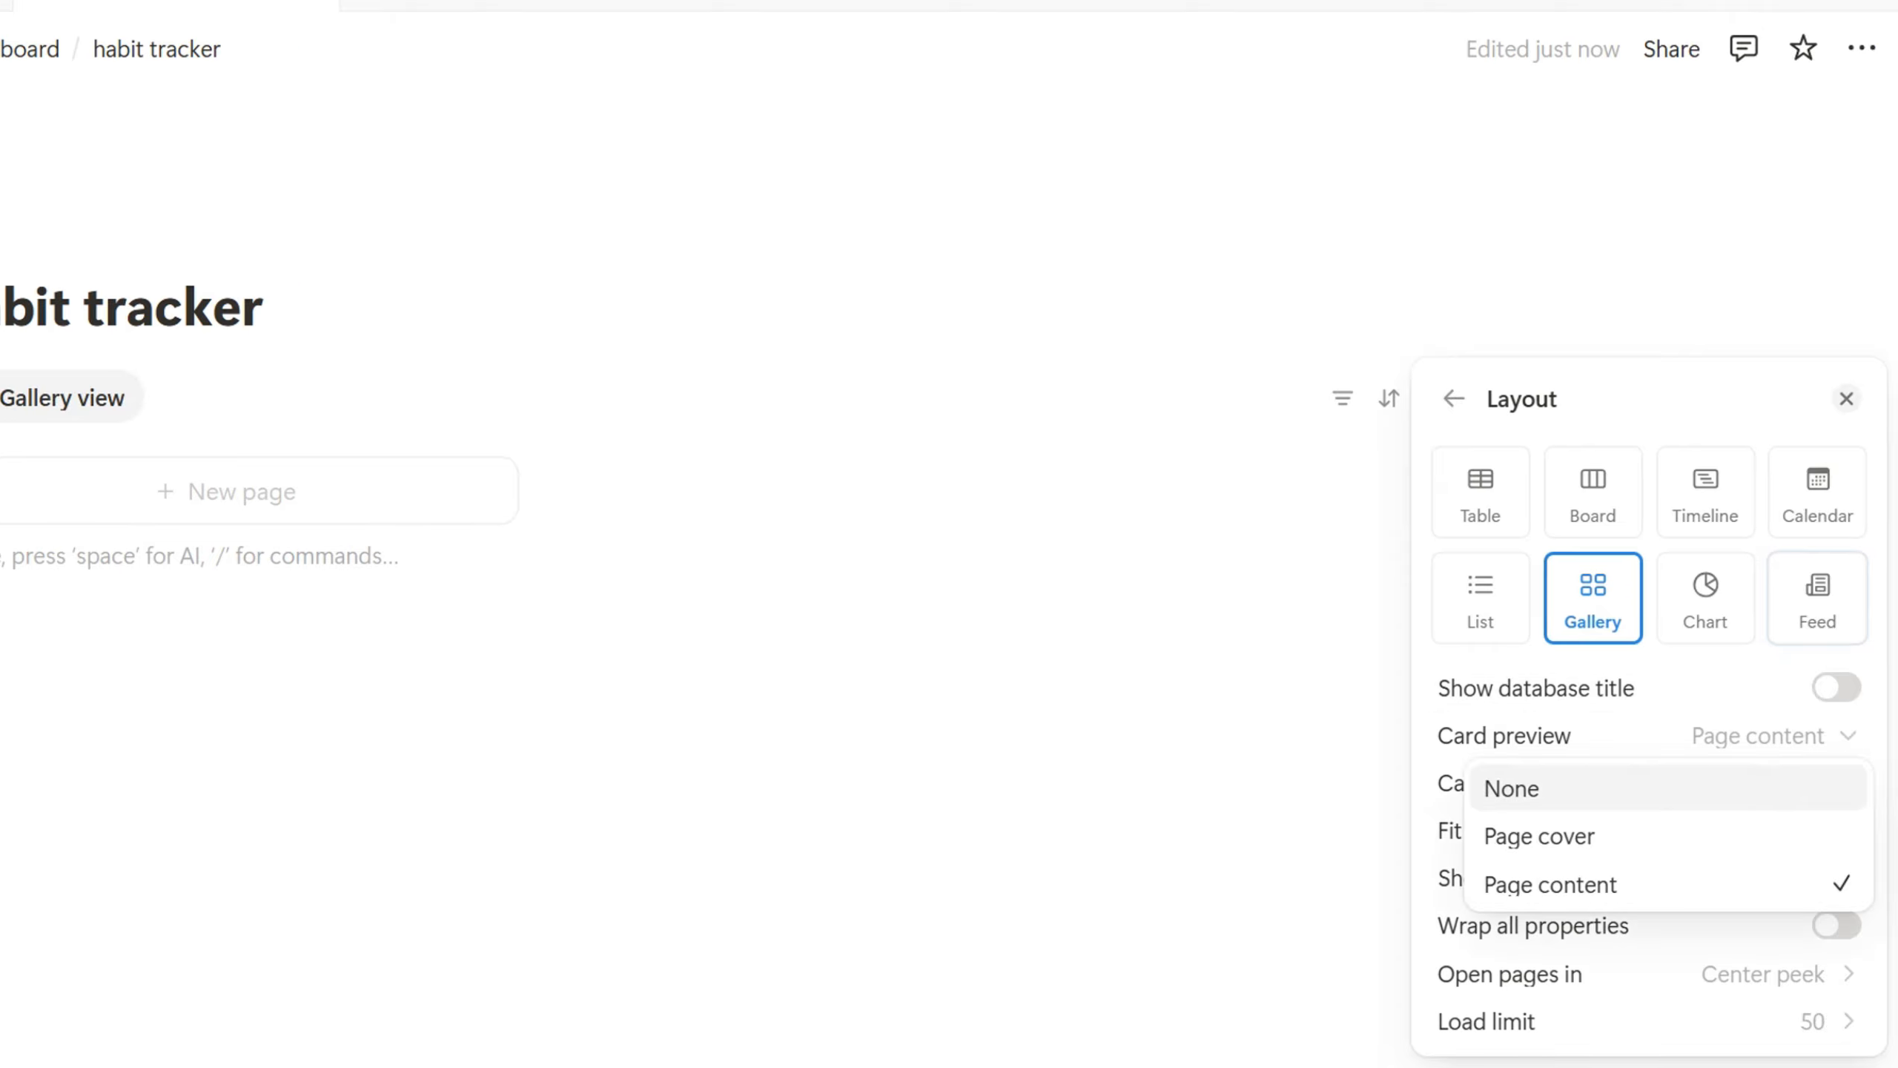
pyautogui.click(1644, 789)
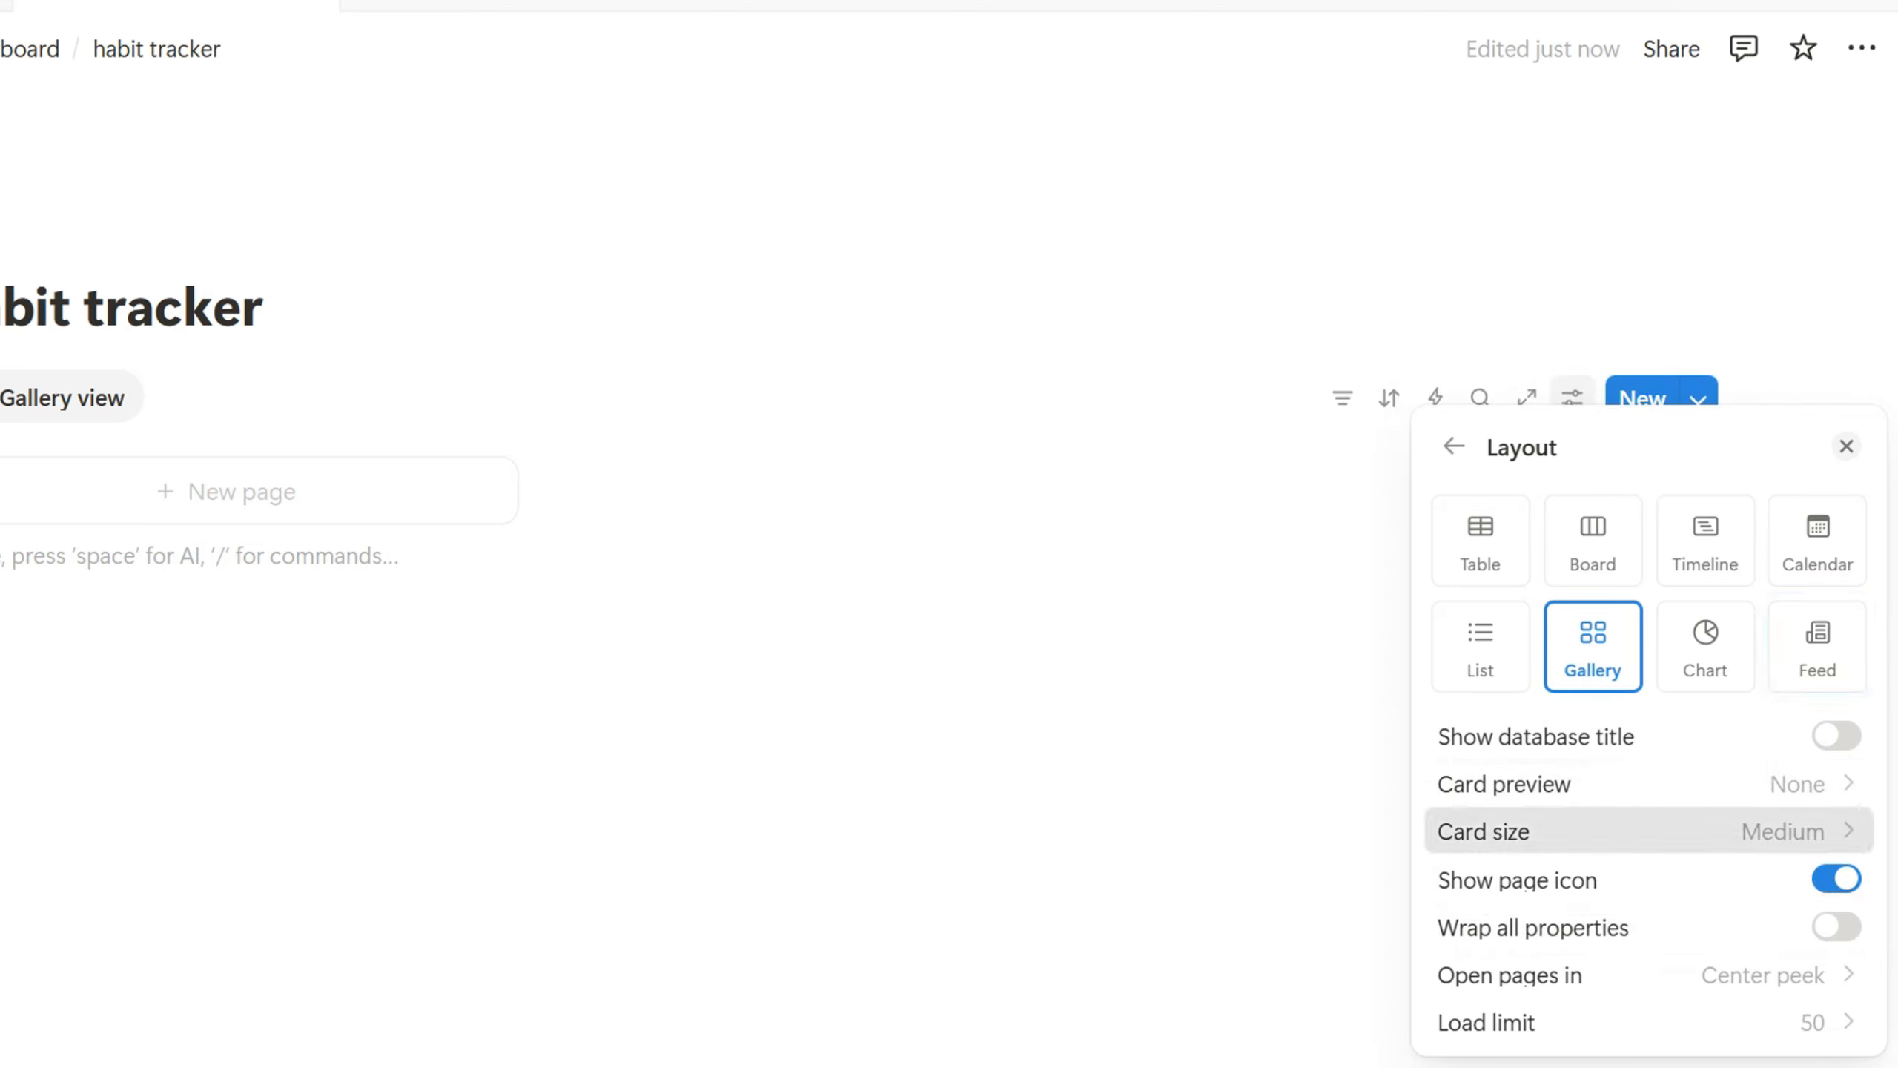
# Set the gallery's card size to Small and turn on wrapping for all properties
pyautogui.click(1644, 831)
pyautogui.click(1570, 882)
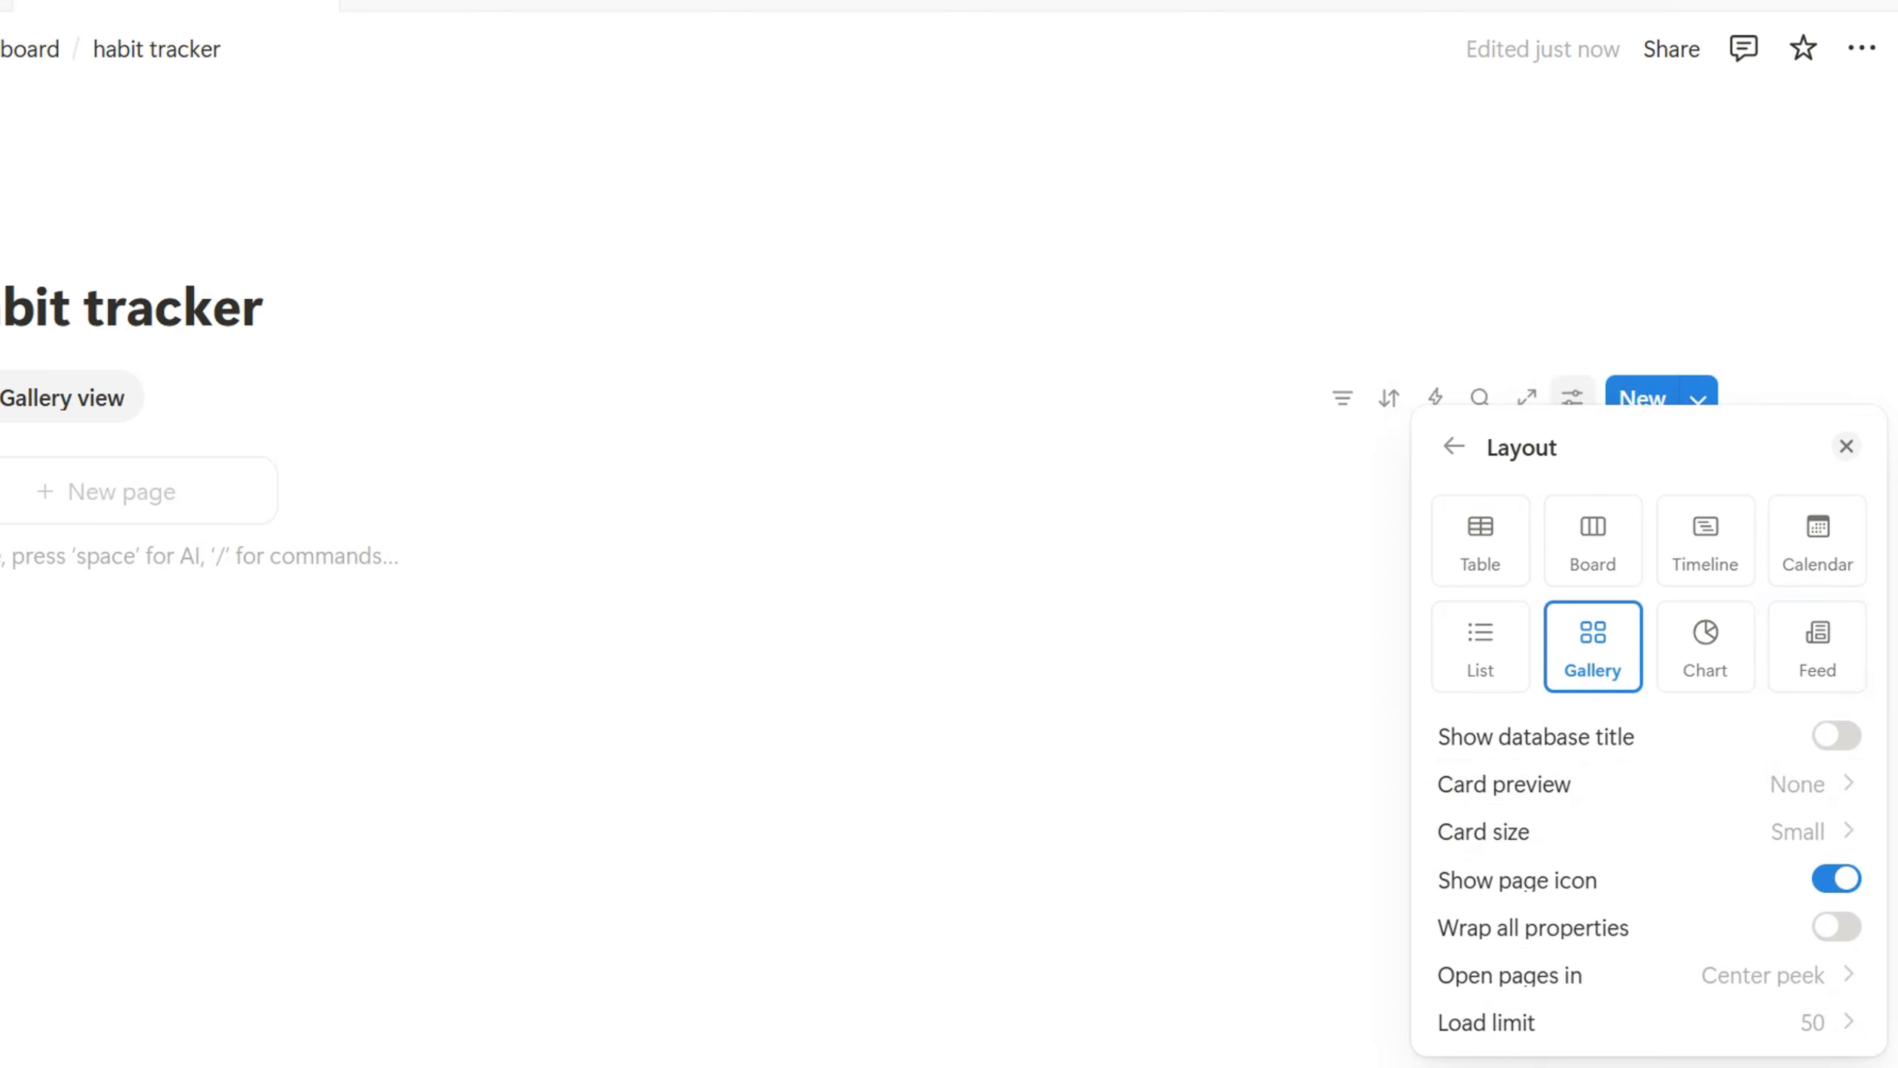
pyautogui.click(1569, 926)
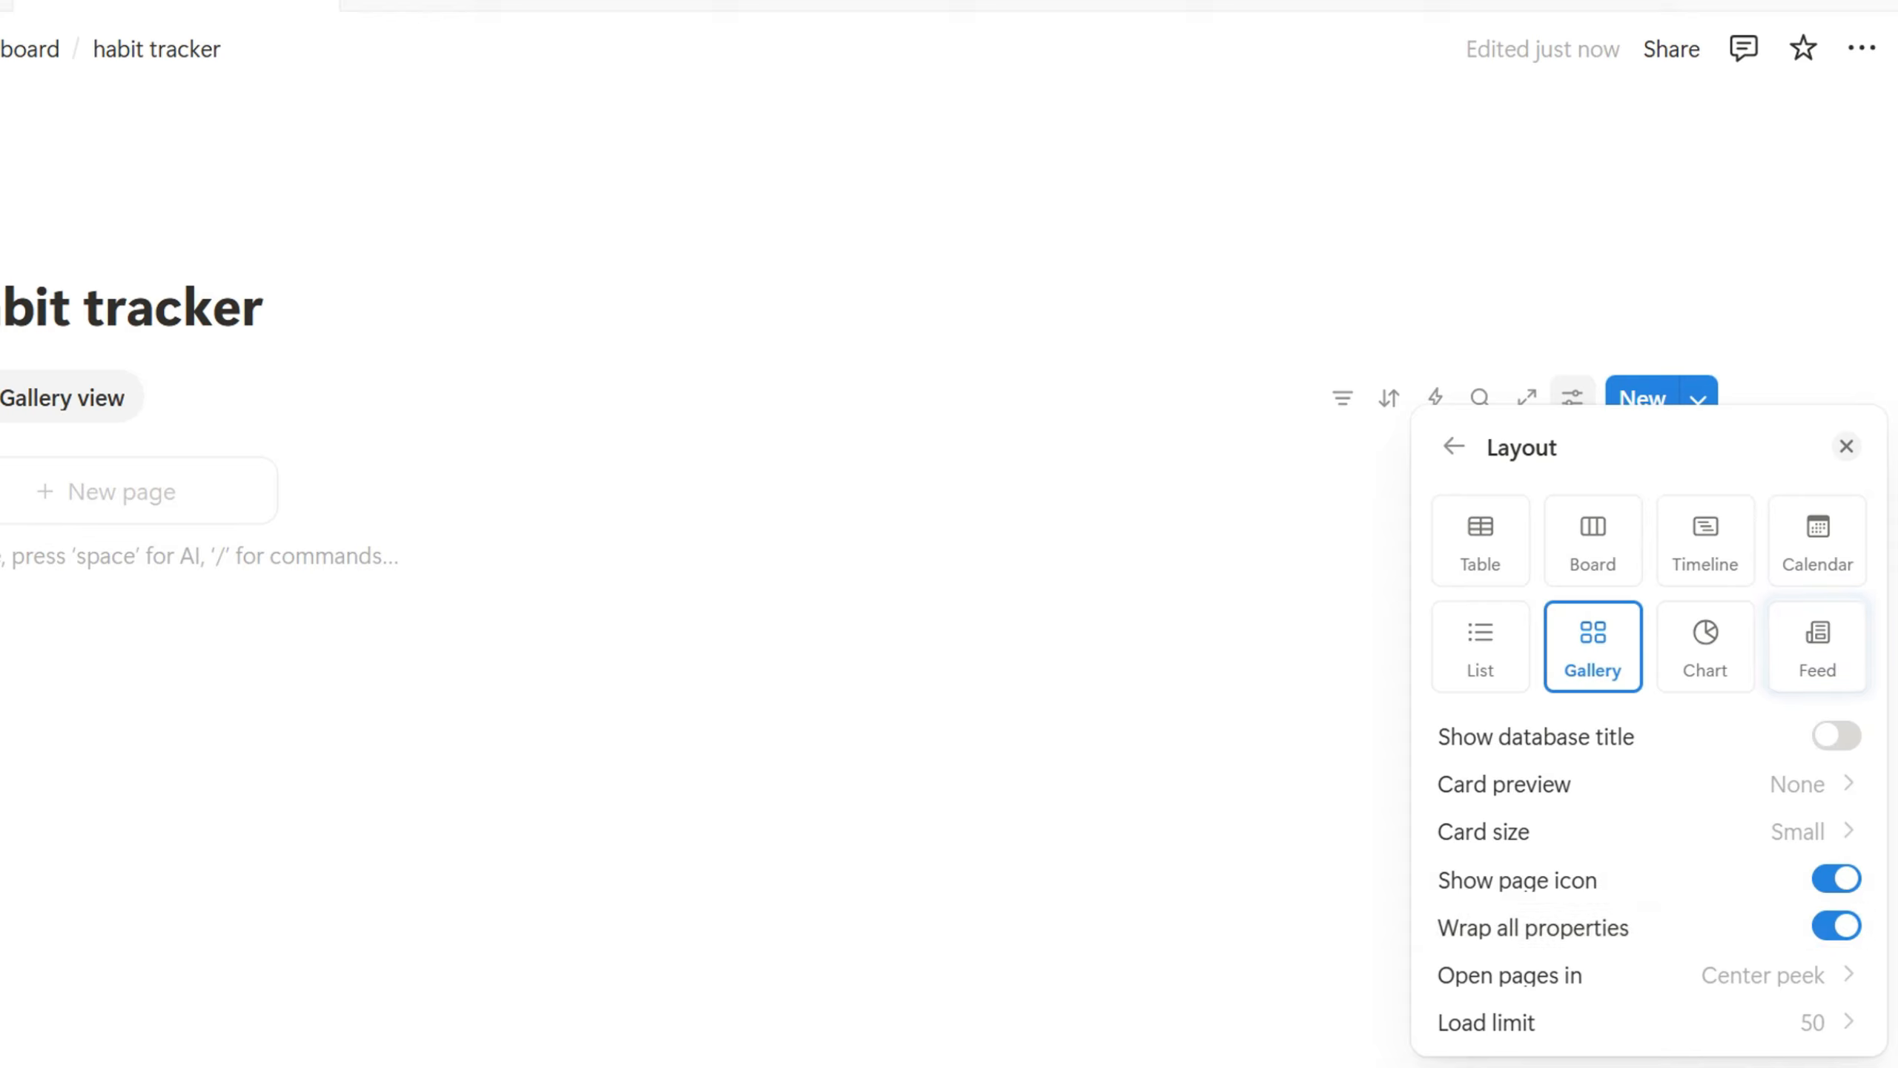
pyautogui.click(1846, 447)
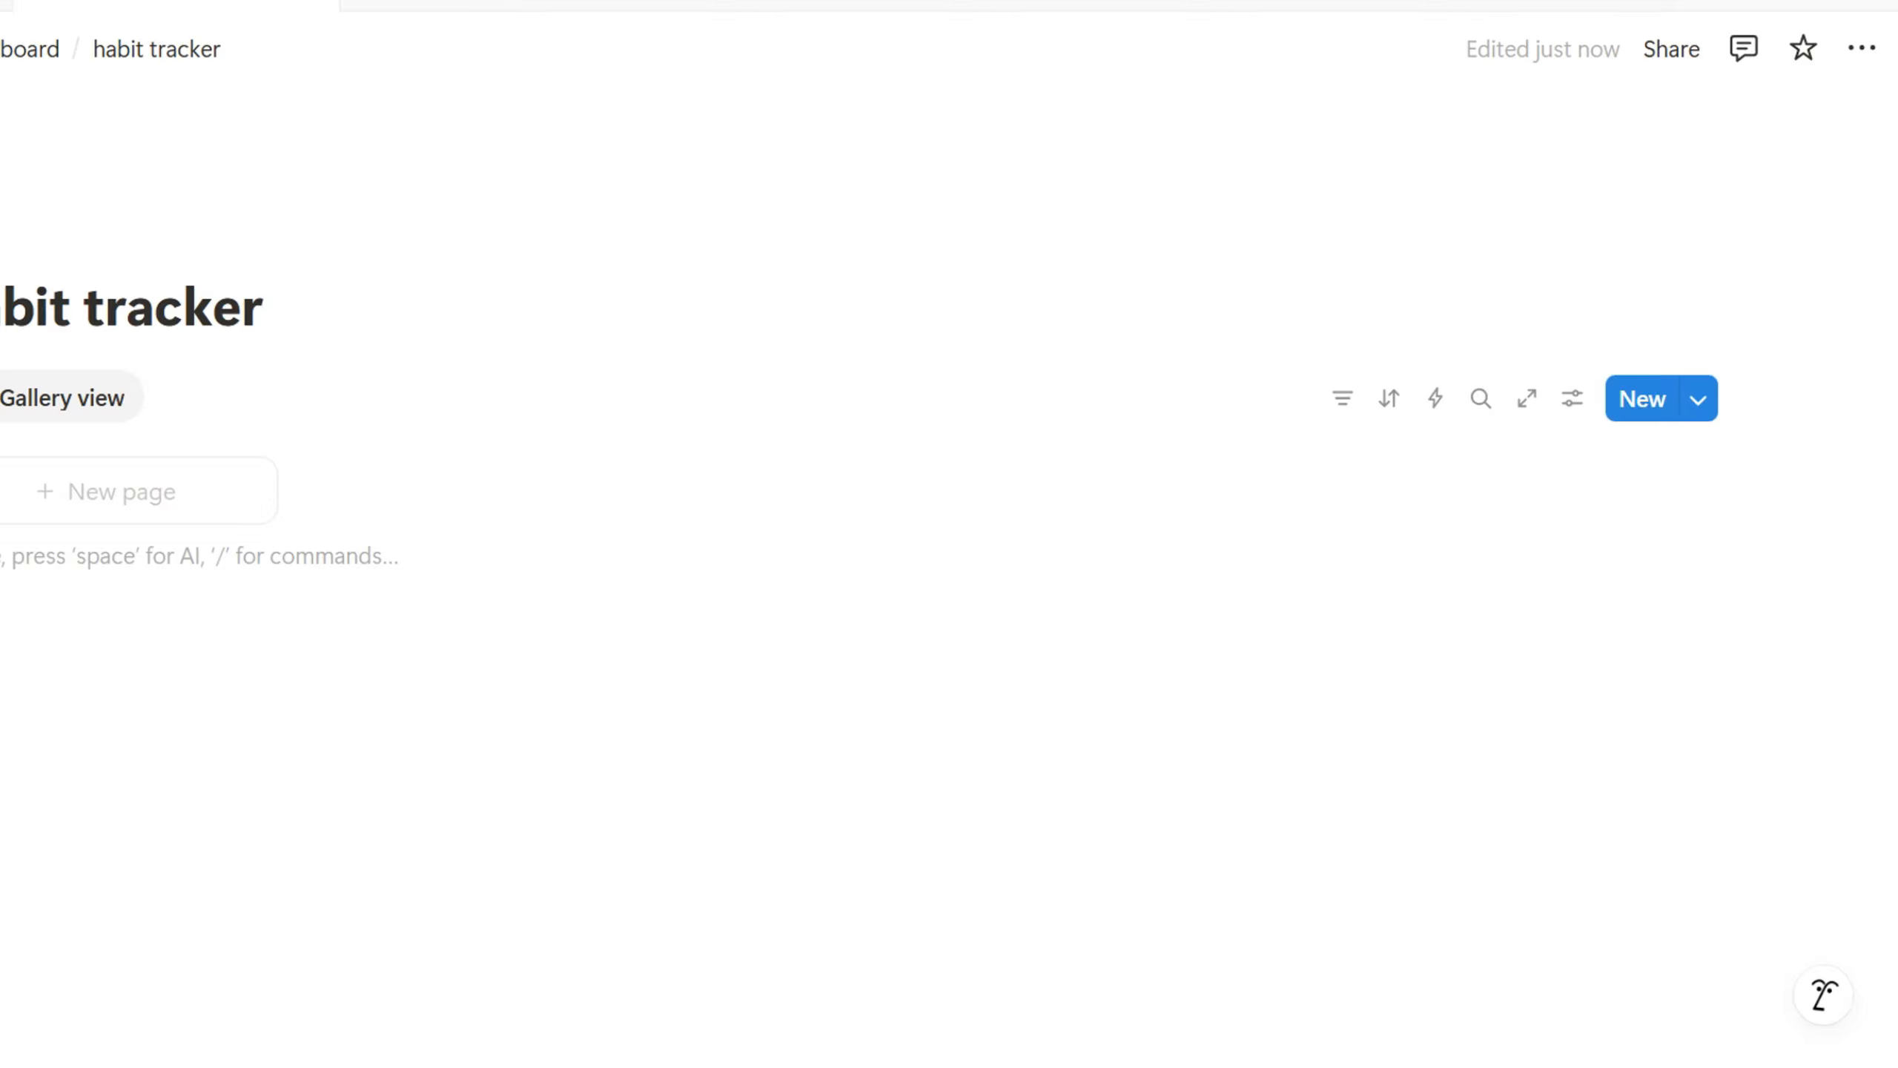
# Clear the gallery view's name and give the view the checklist icon found with "check"
pyautogui.click(62, 396)
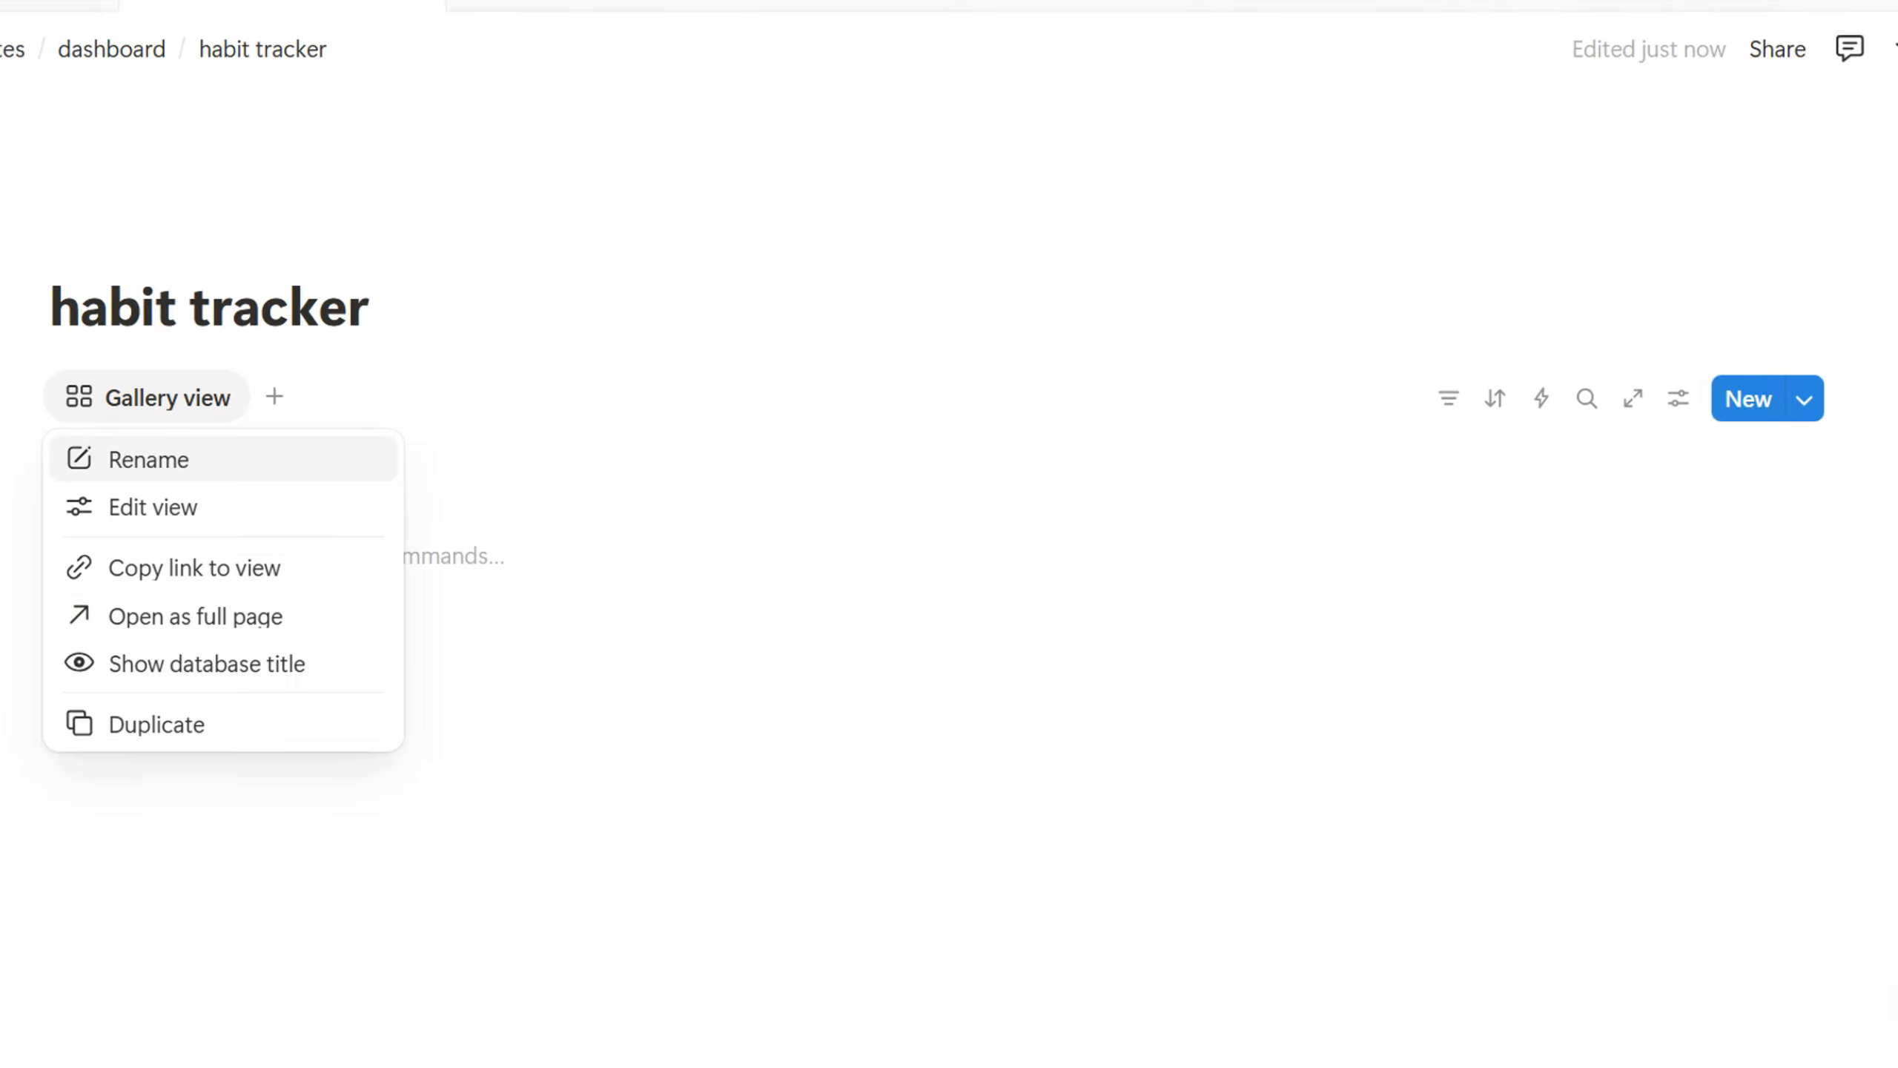
pyautogui.click(149, 458)
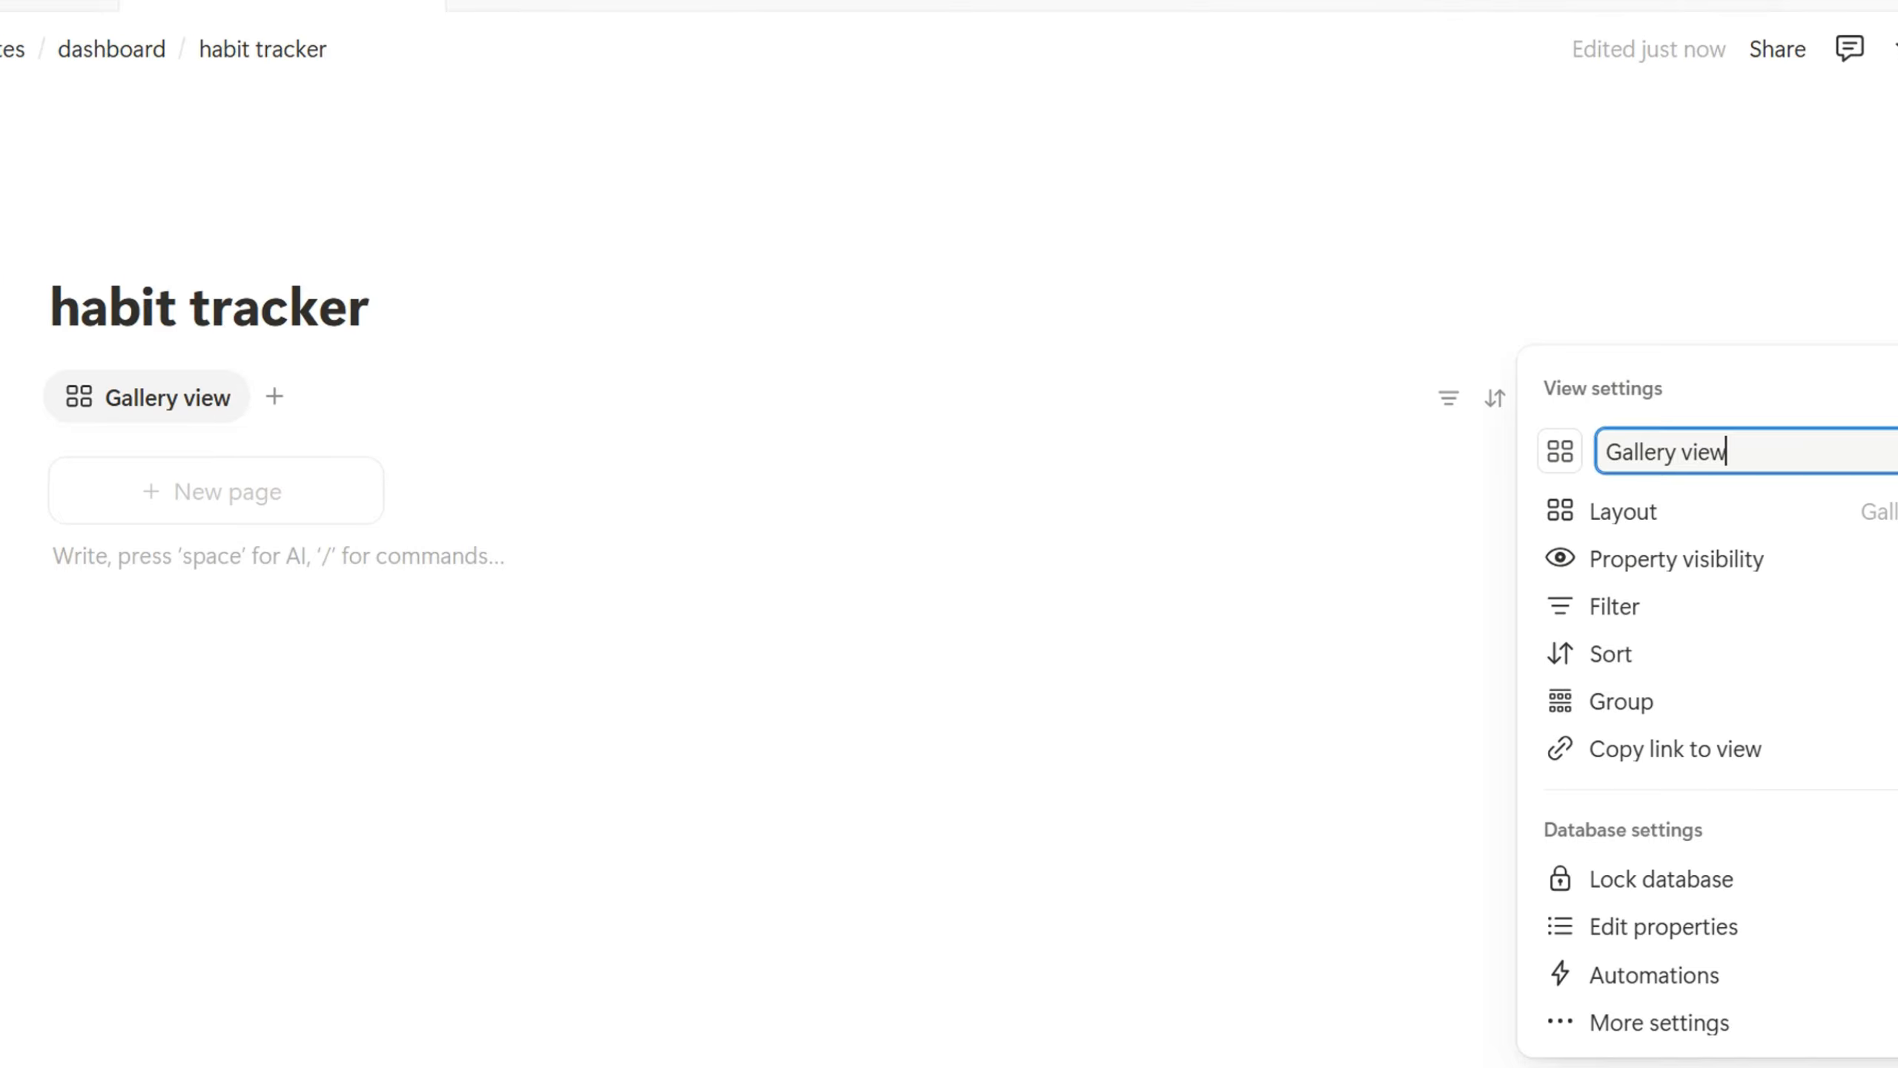
pyautogui.moveTo(1731, 452); pyautogui.dragTo(1563, 451)
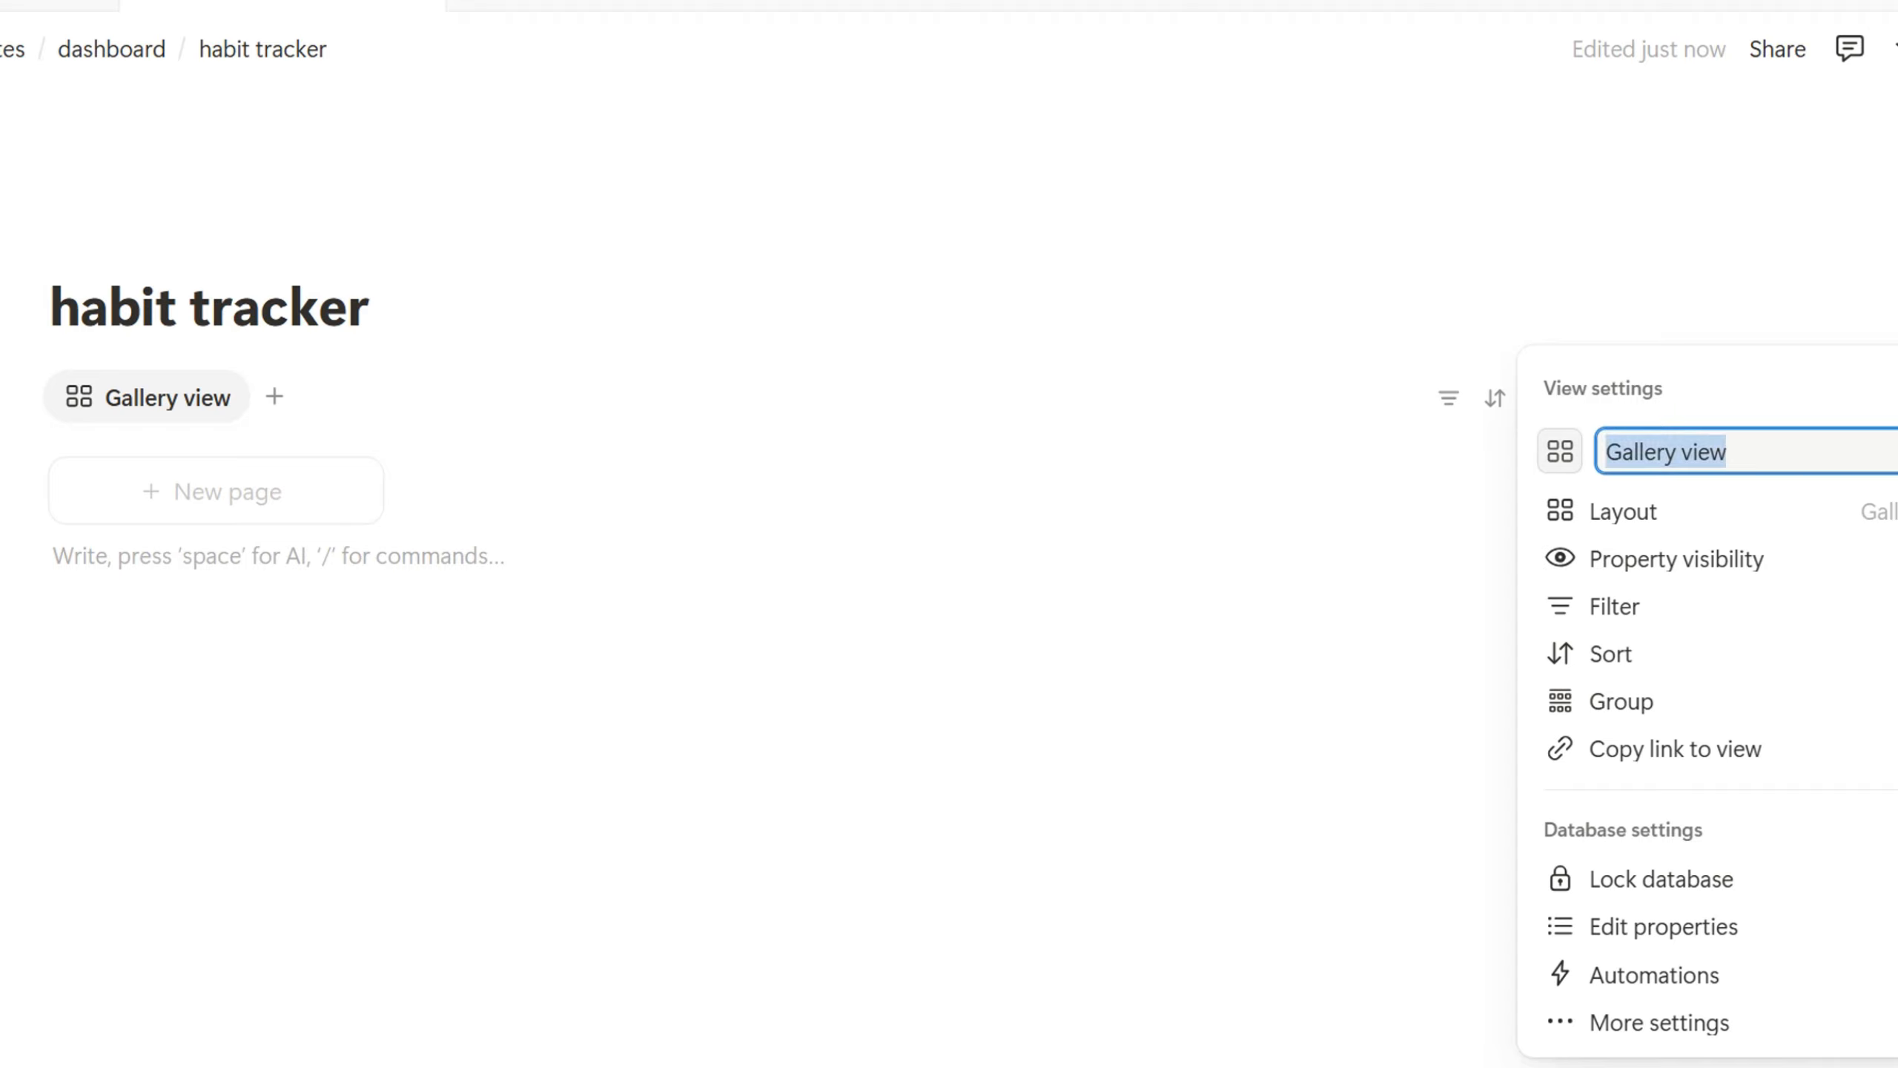
pyautogui.press('BackSpace')
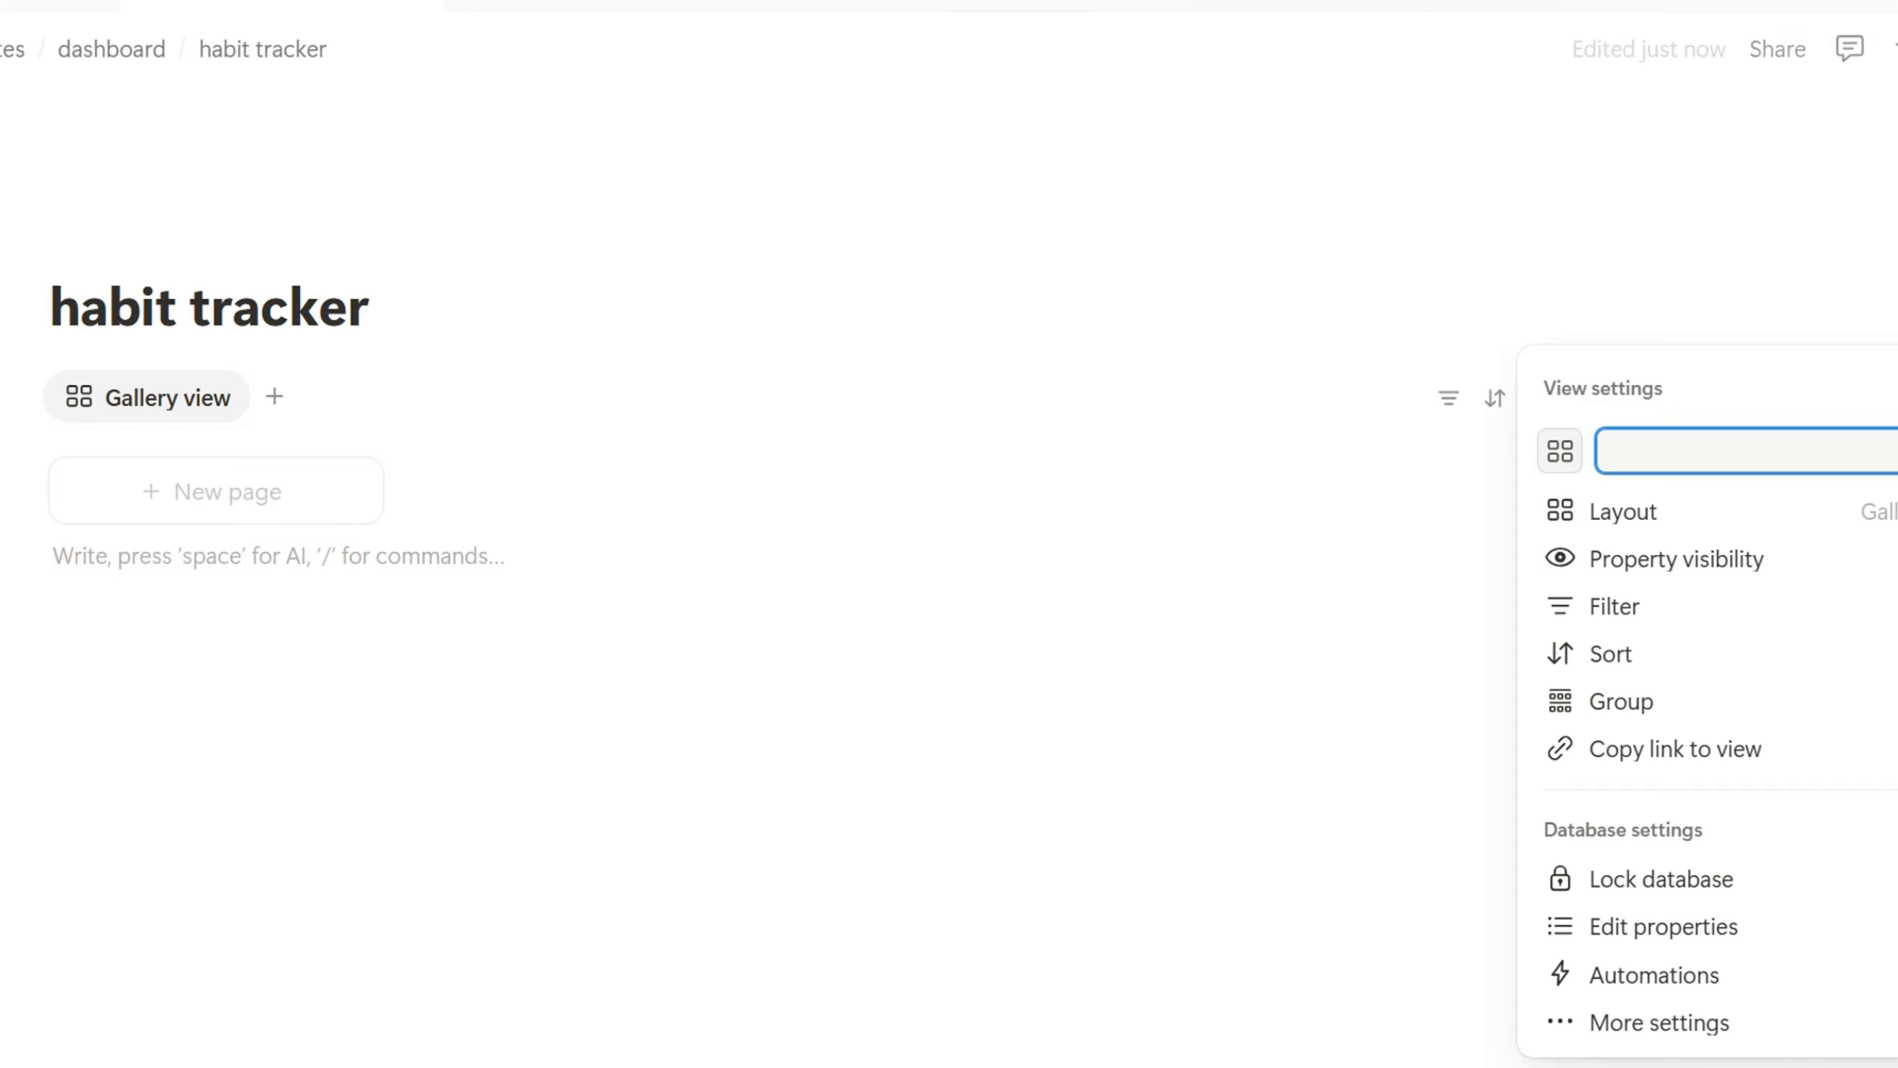
pyautogui.click(1559, 450)
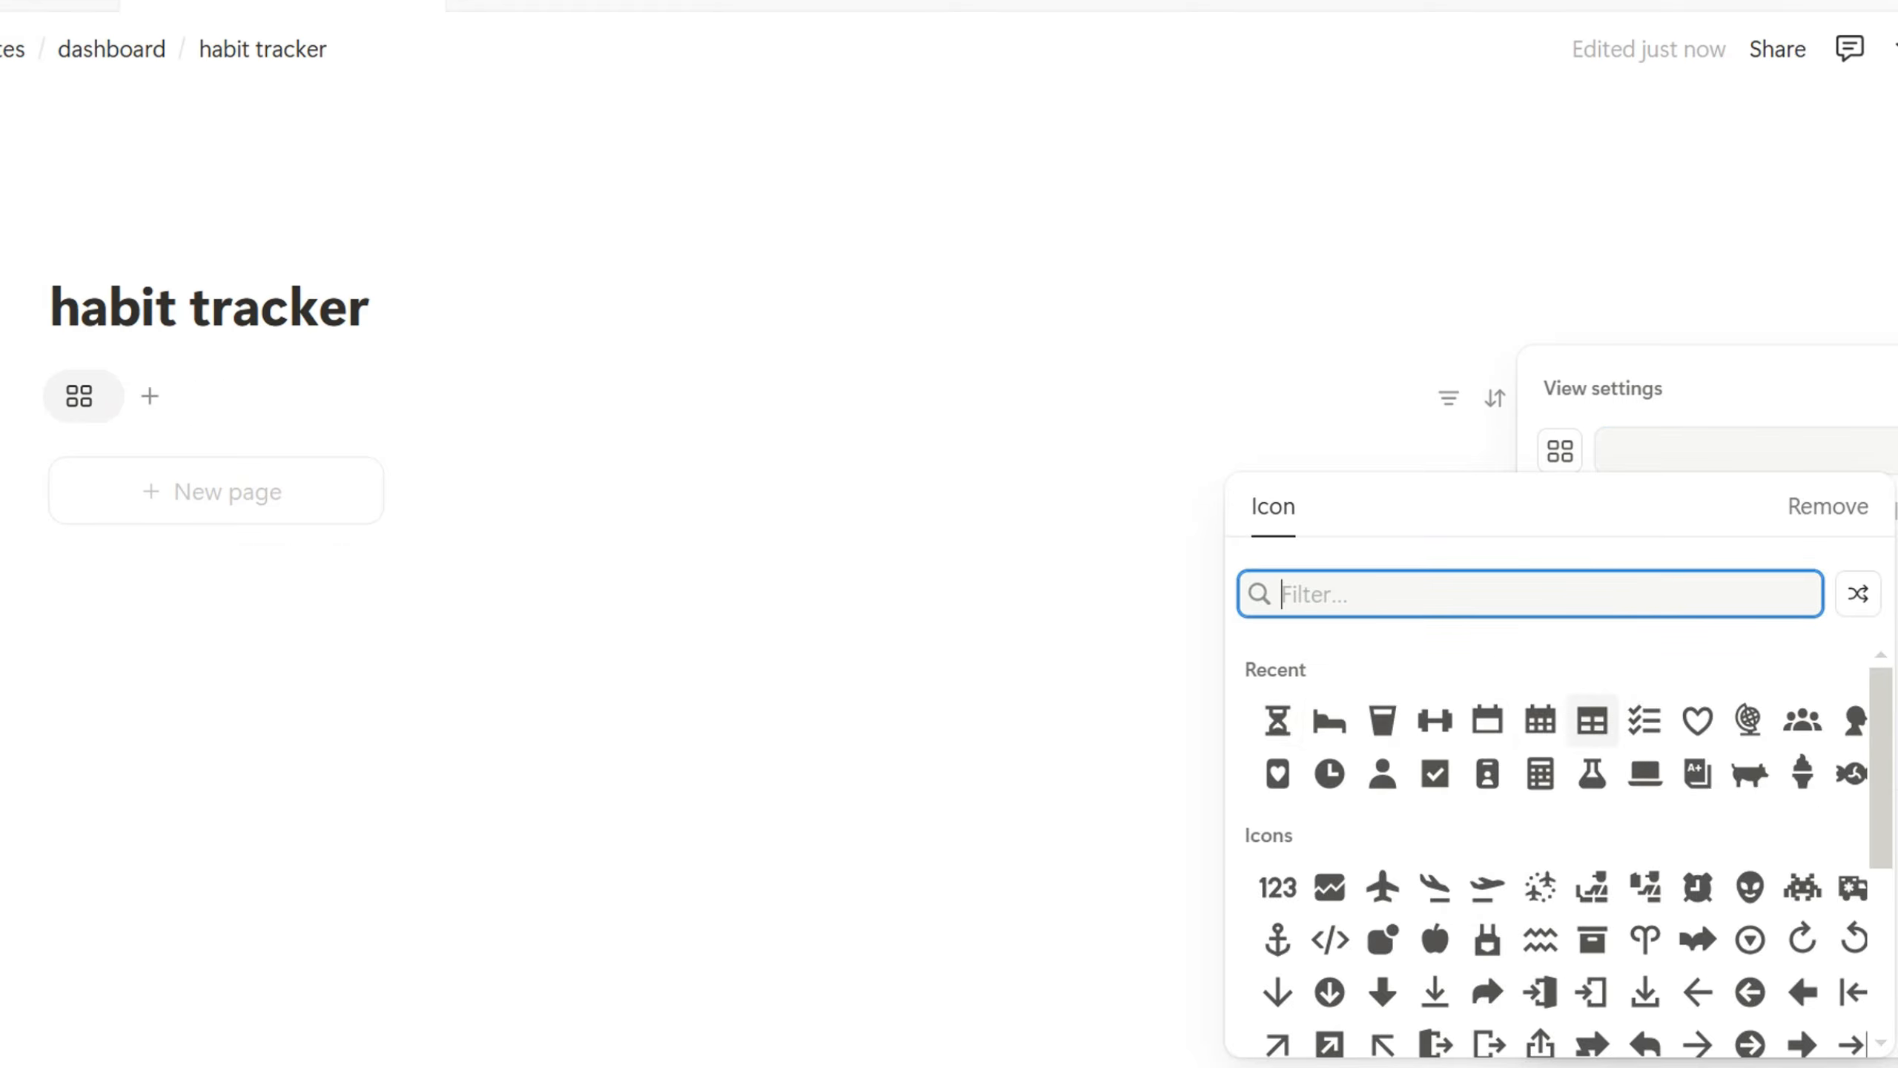
pyautogui.write('check')
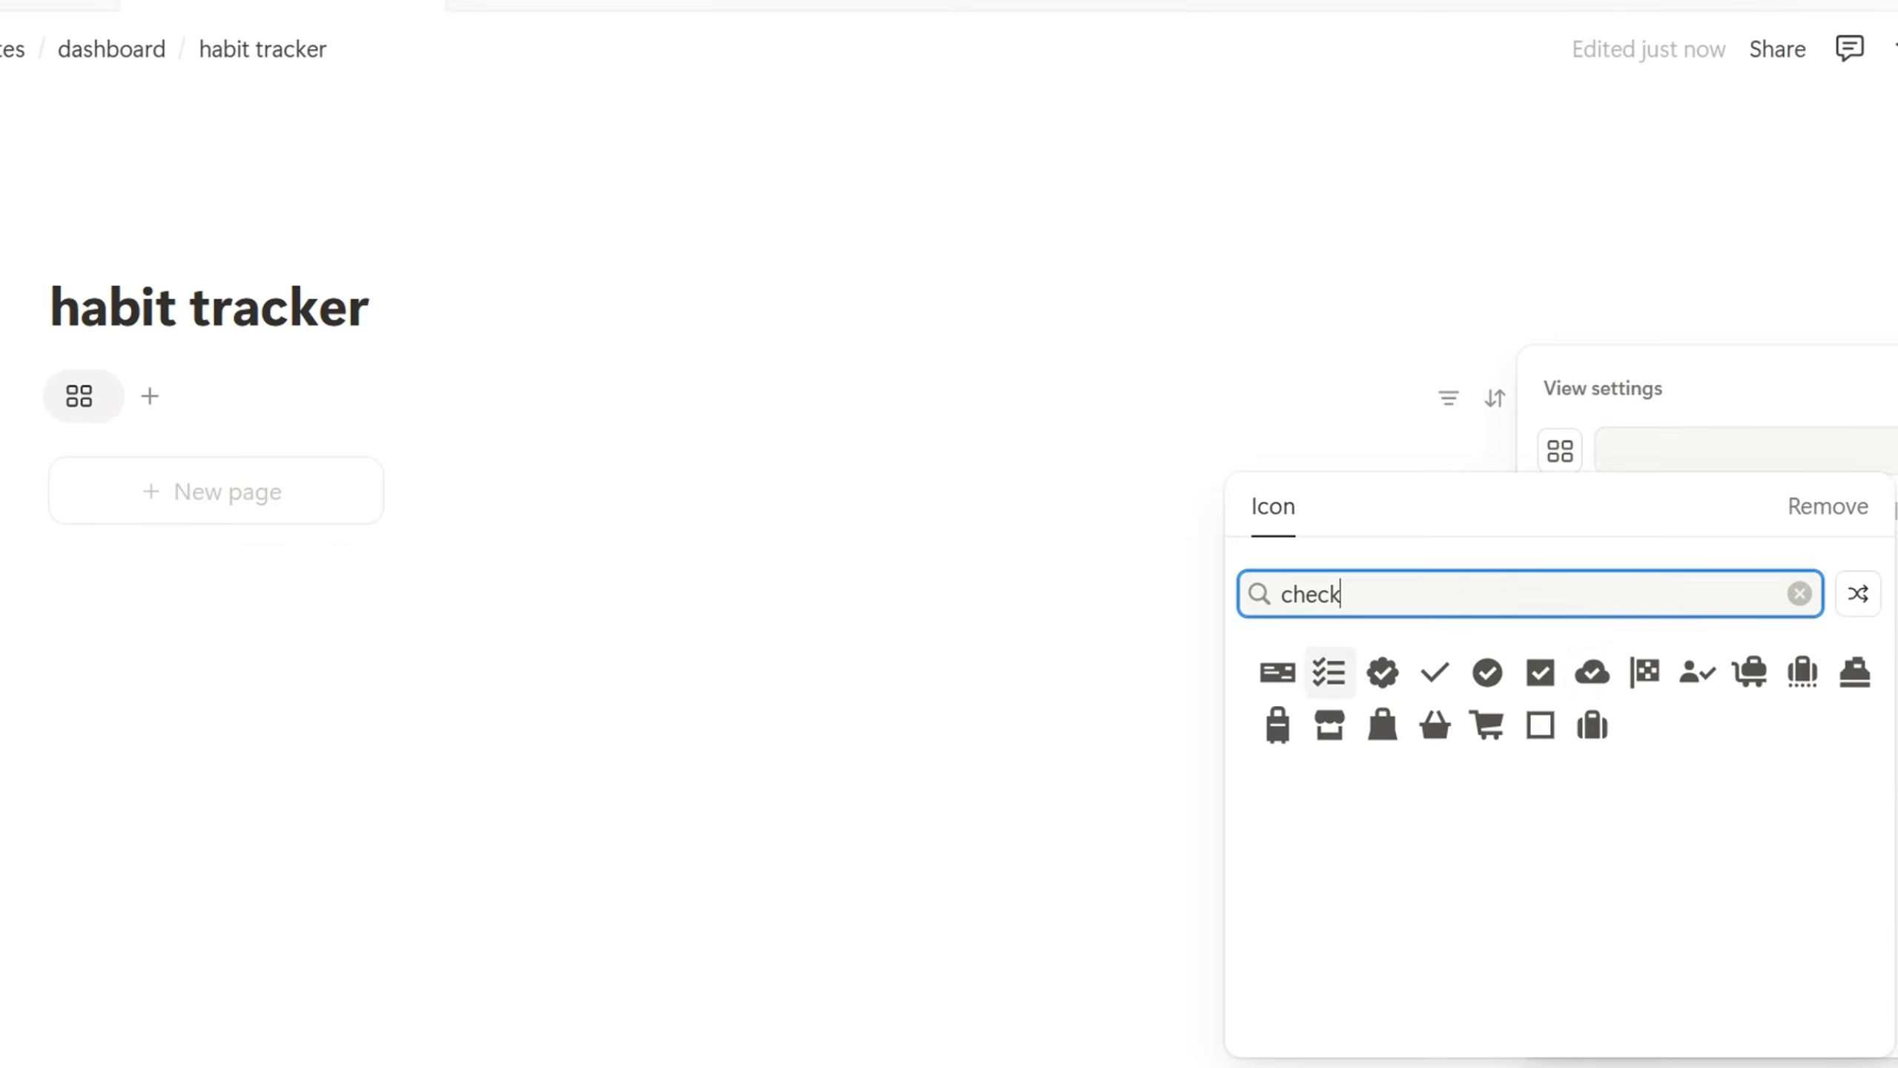
pyautogui.click(1329, 672)
# Add an unnamed table view with the solid table icon and wrap all its columns
pyautogui.click(143, 395)
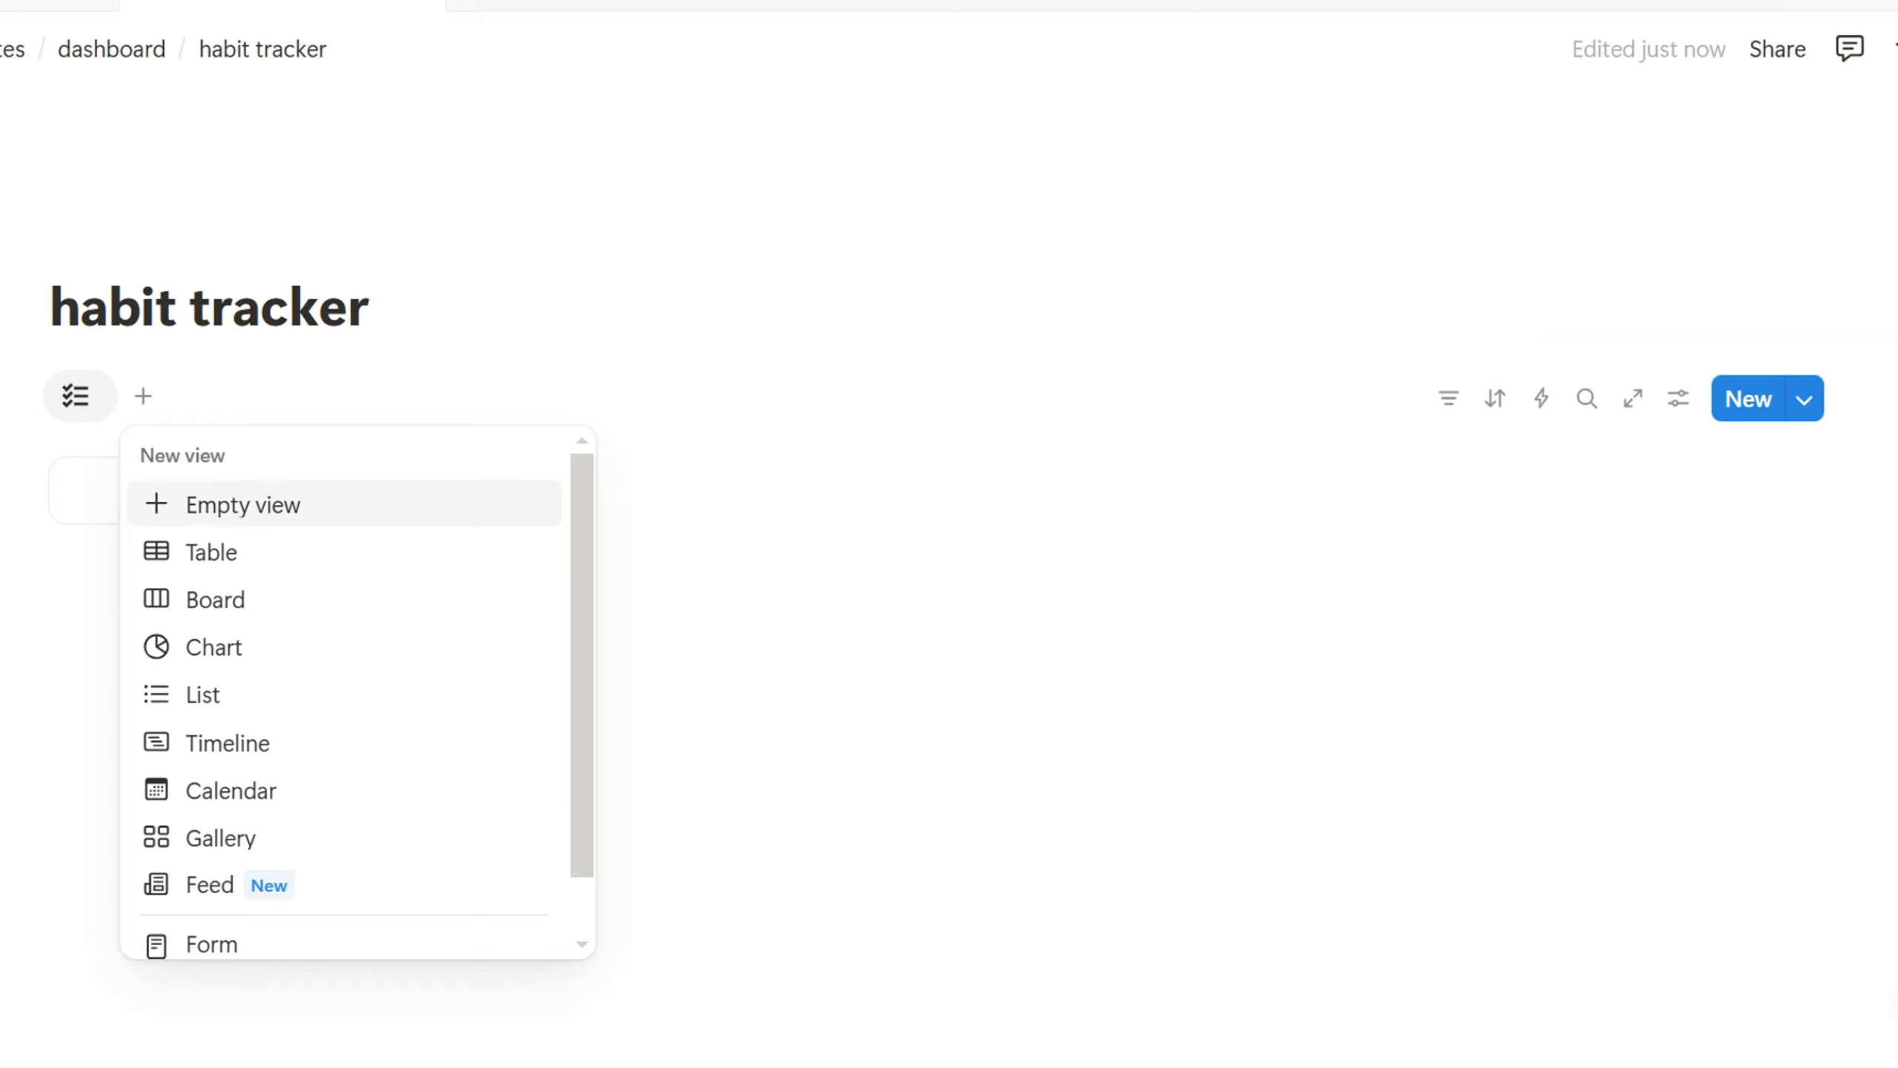
pyautogui.click(211, 551)
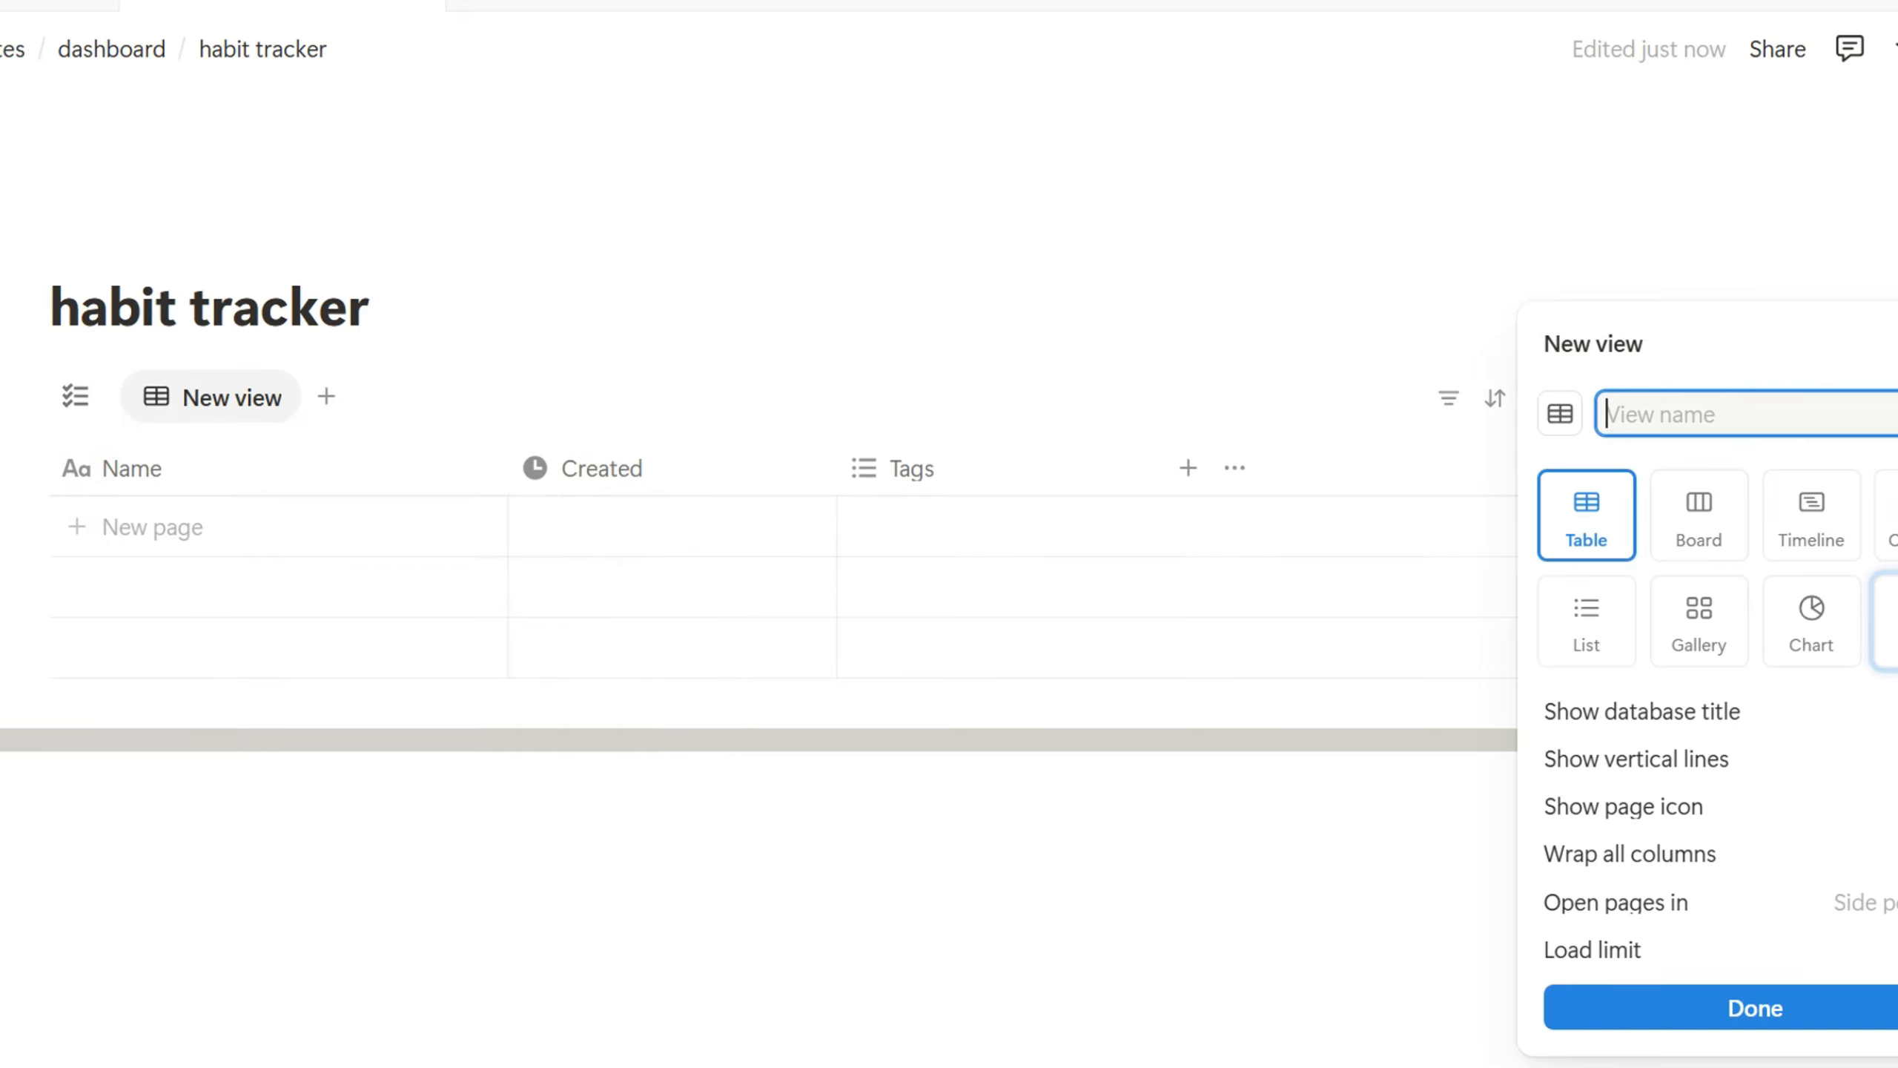
pyautogui.click(1559, 413)
pyautogui.write('tab')
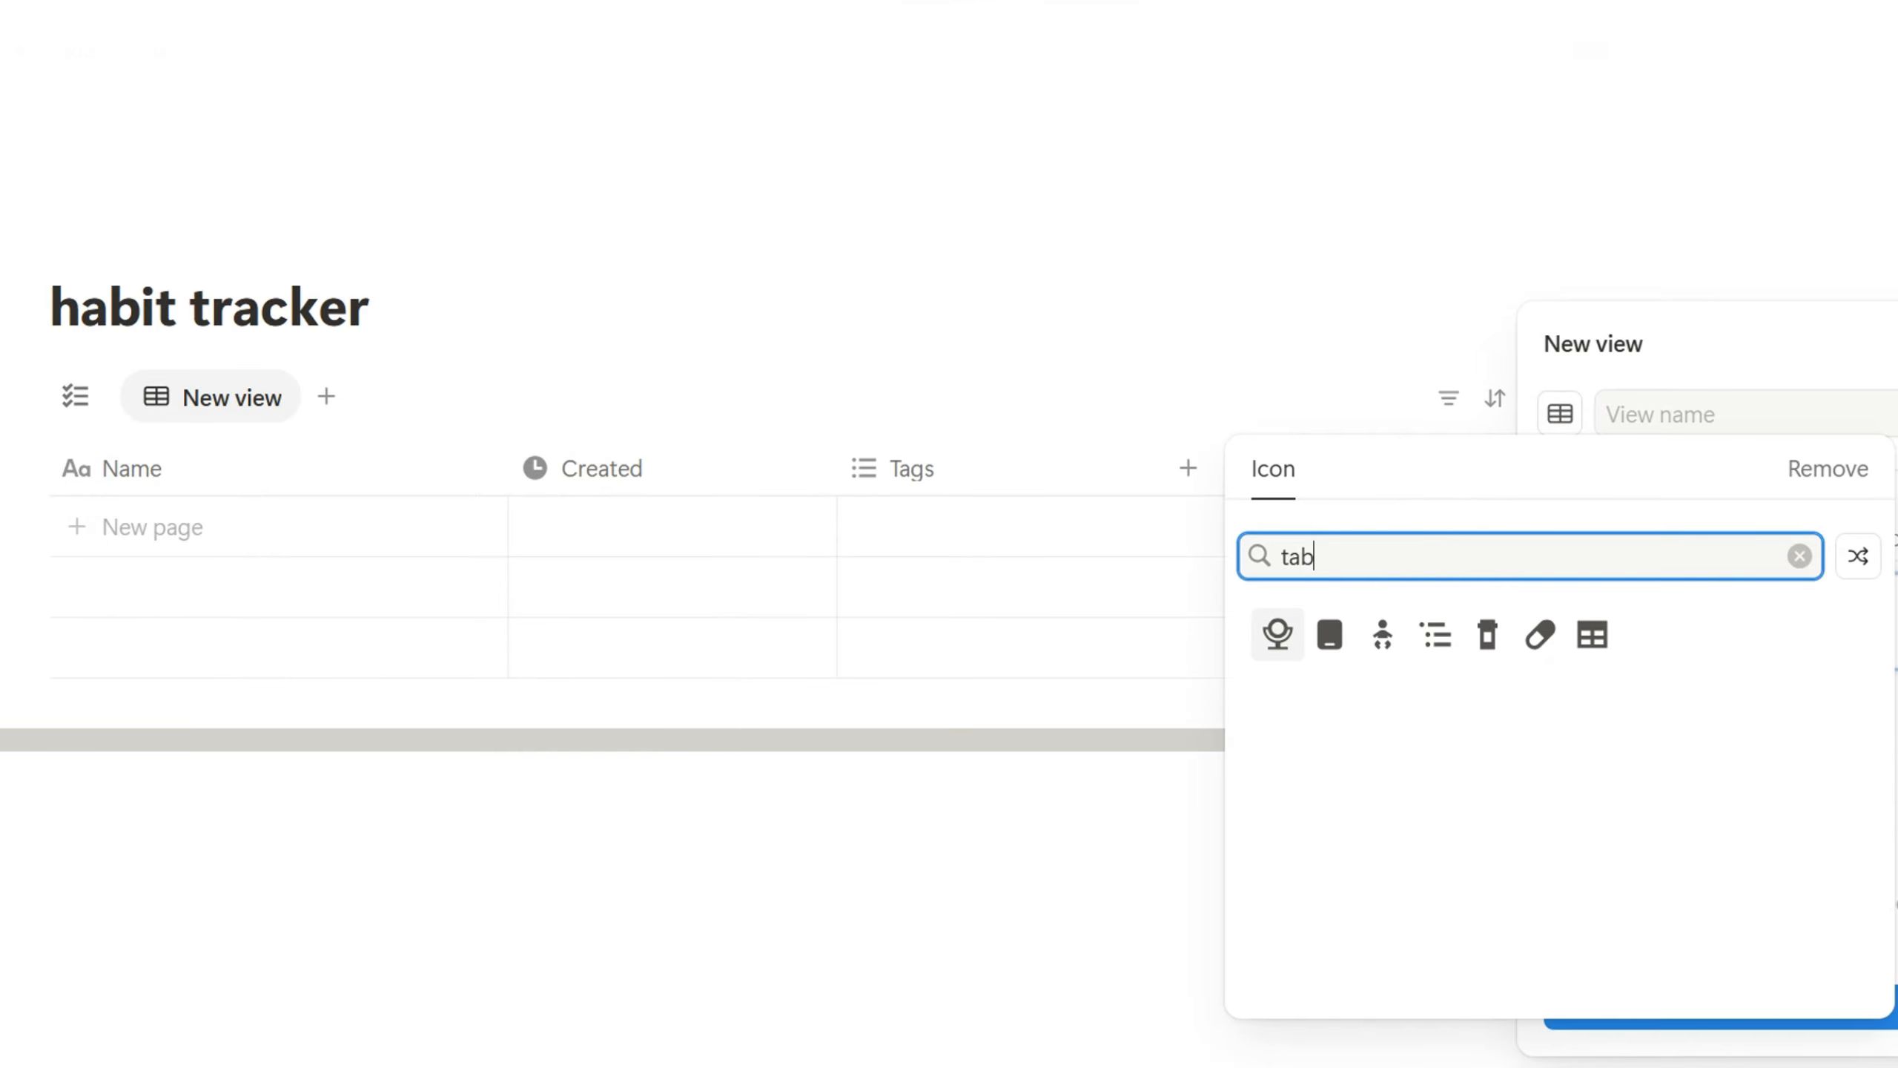
pyautogui.click(1593, 634)
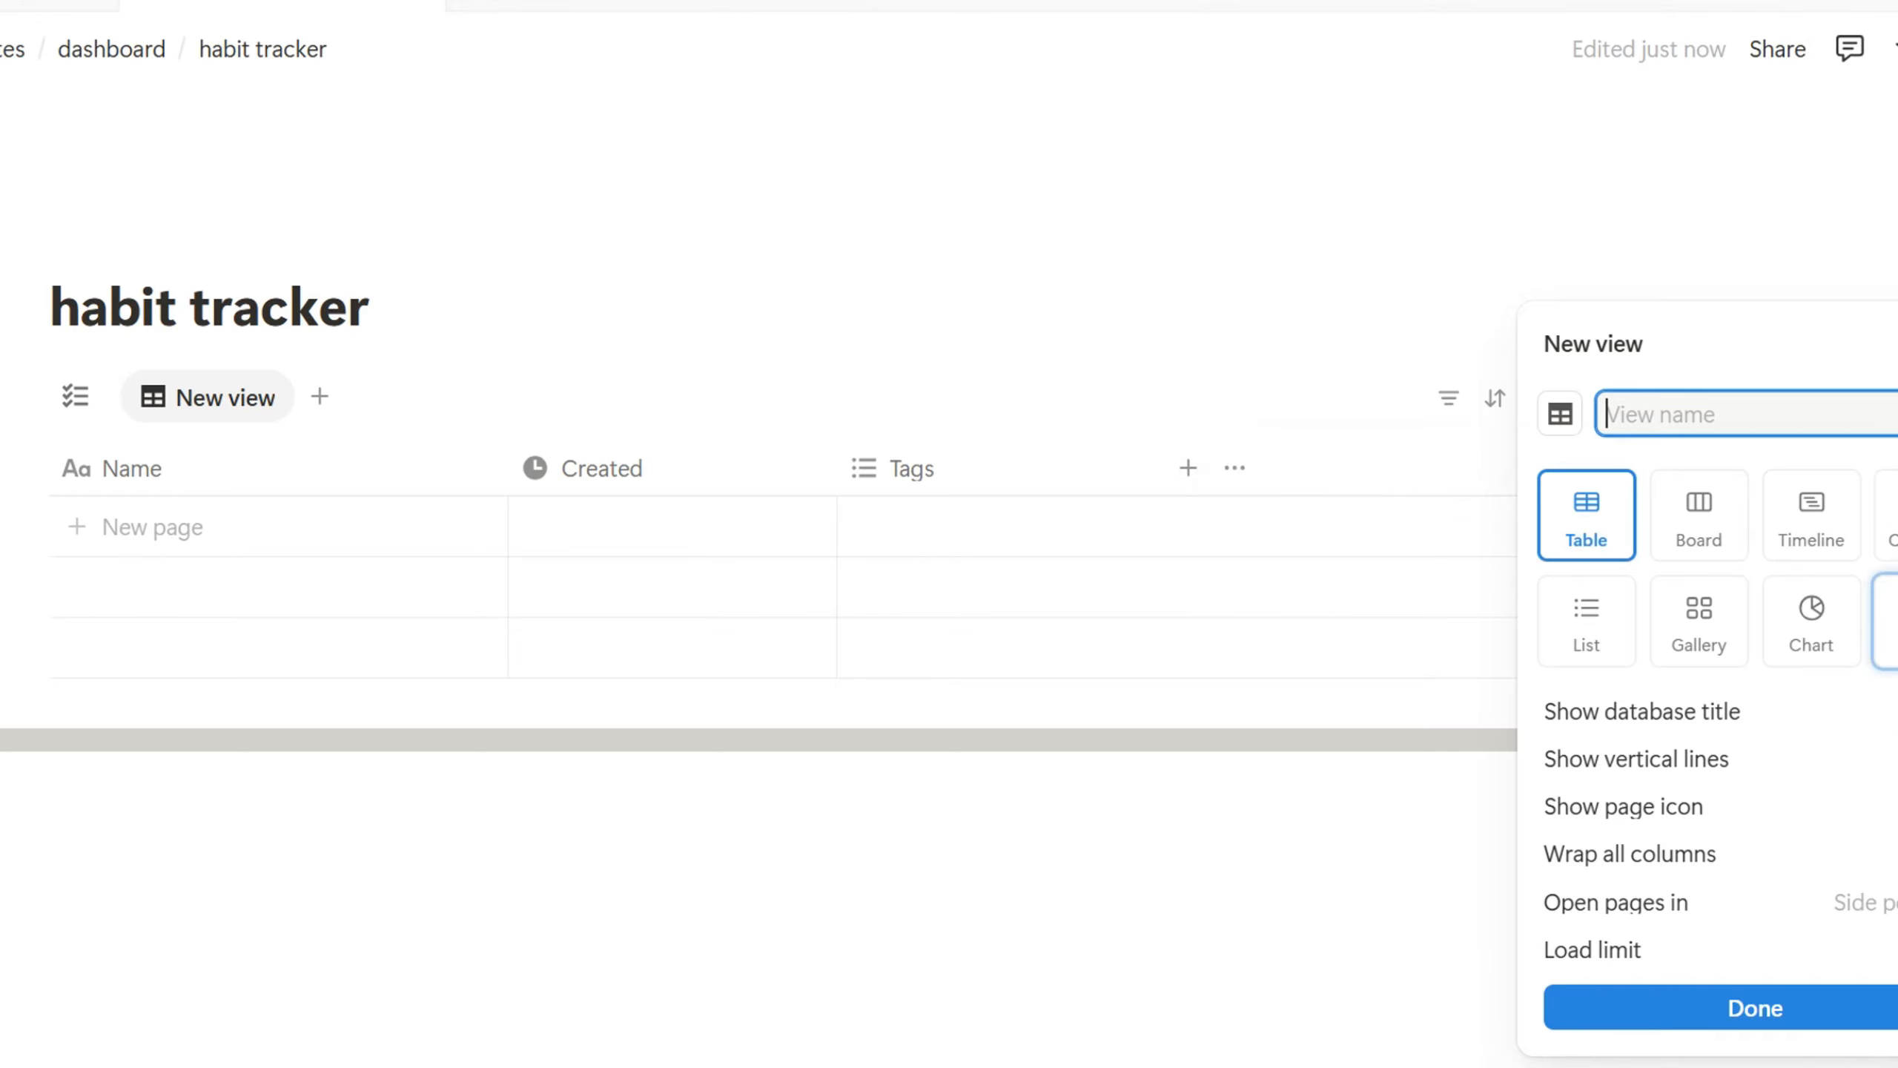
pyautogui.click(1836, 853)
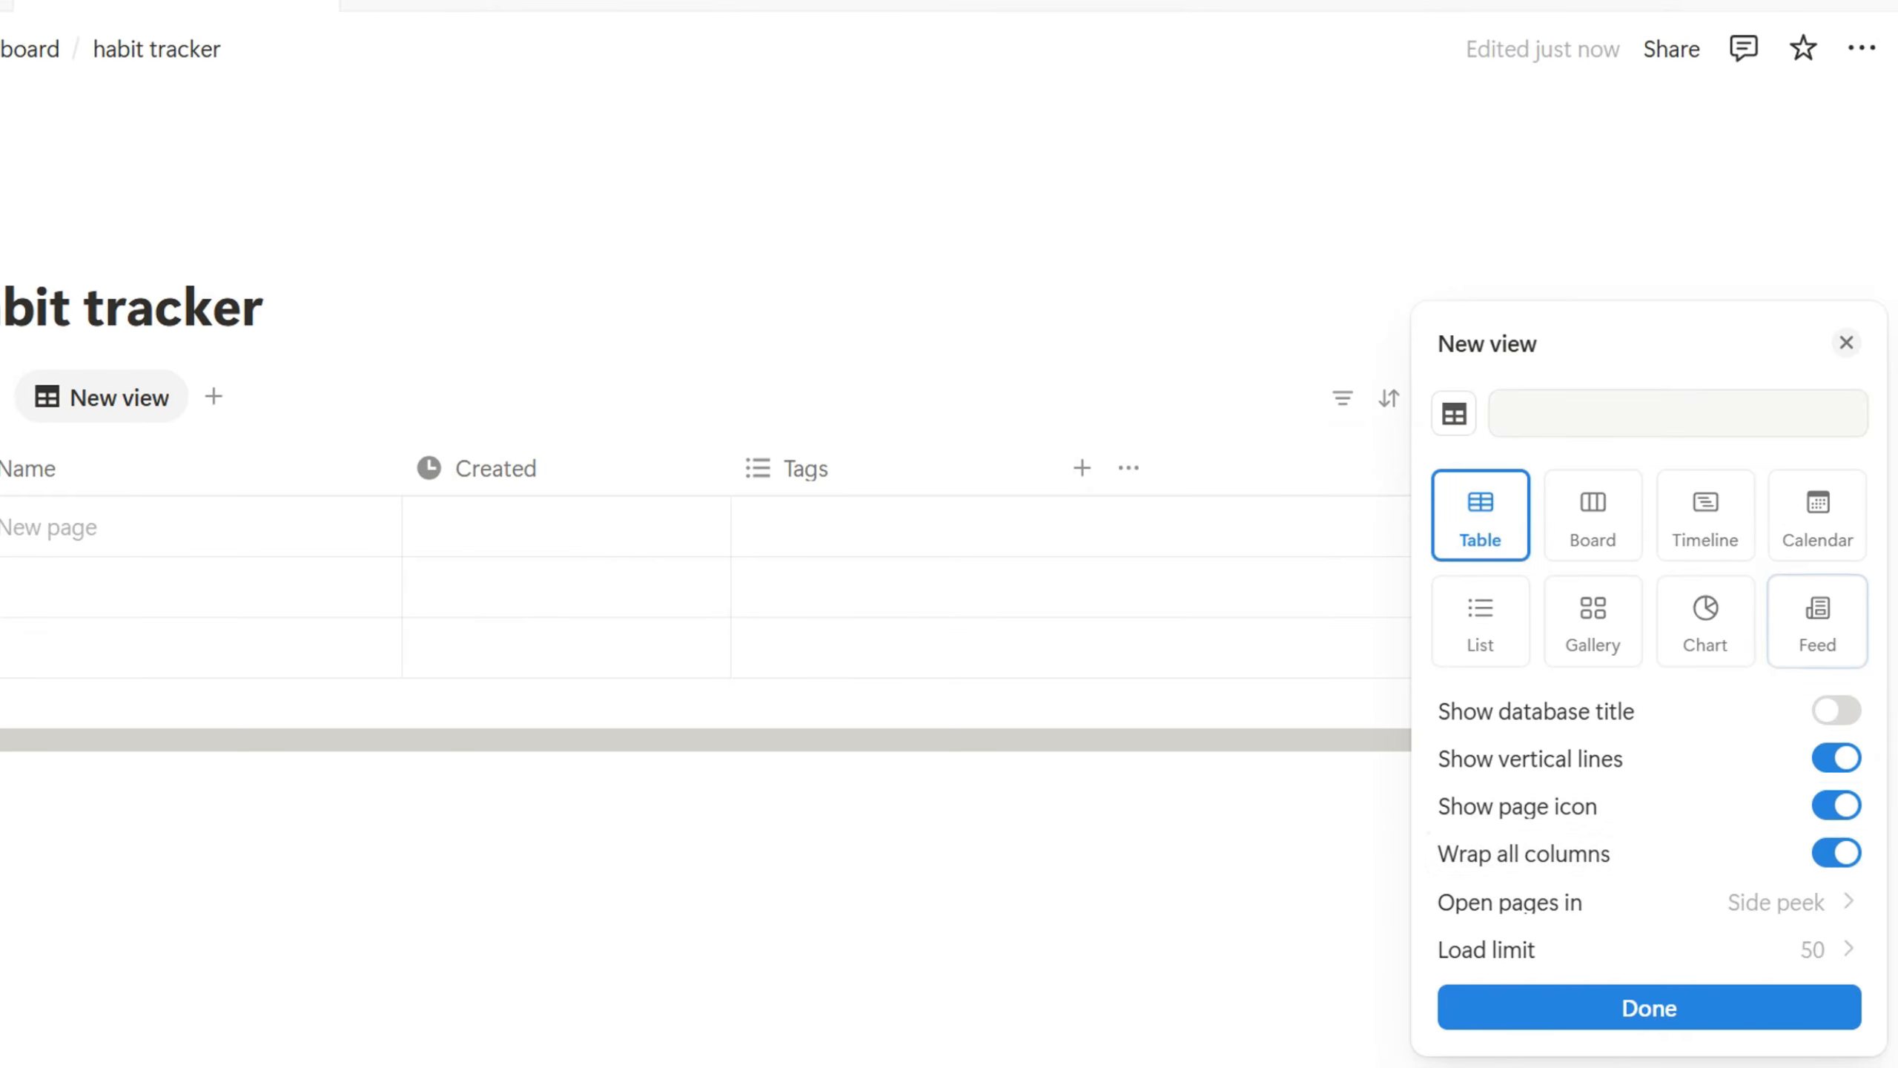
pyautogui.click(1846, 342)
# Add an unnamed calendar view with the plain calendar icon found with "cale" and wrap its page titles
pyautogui.click(213, 396)
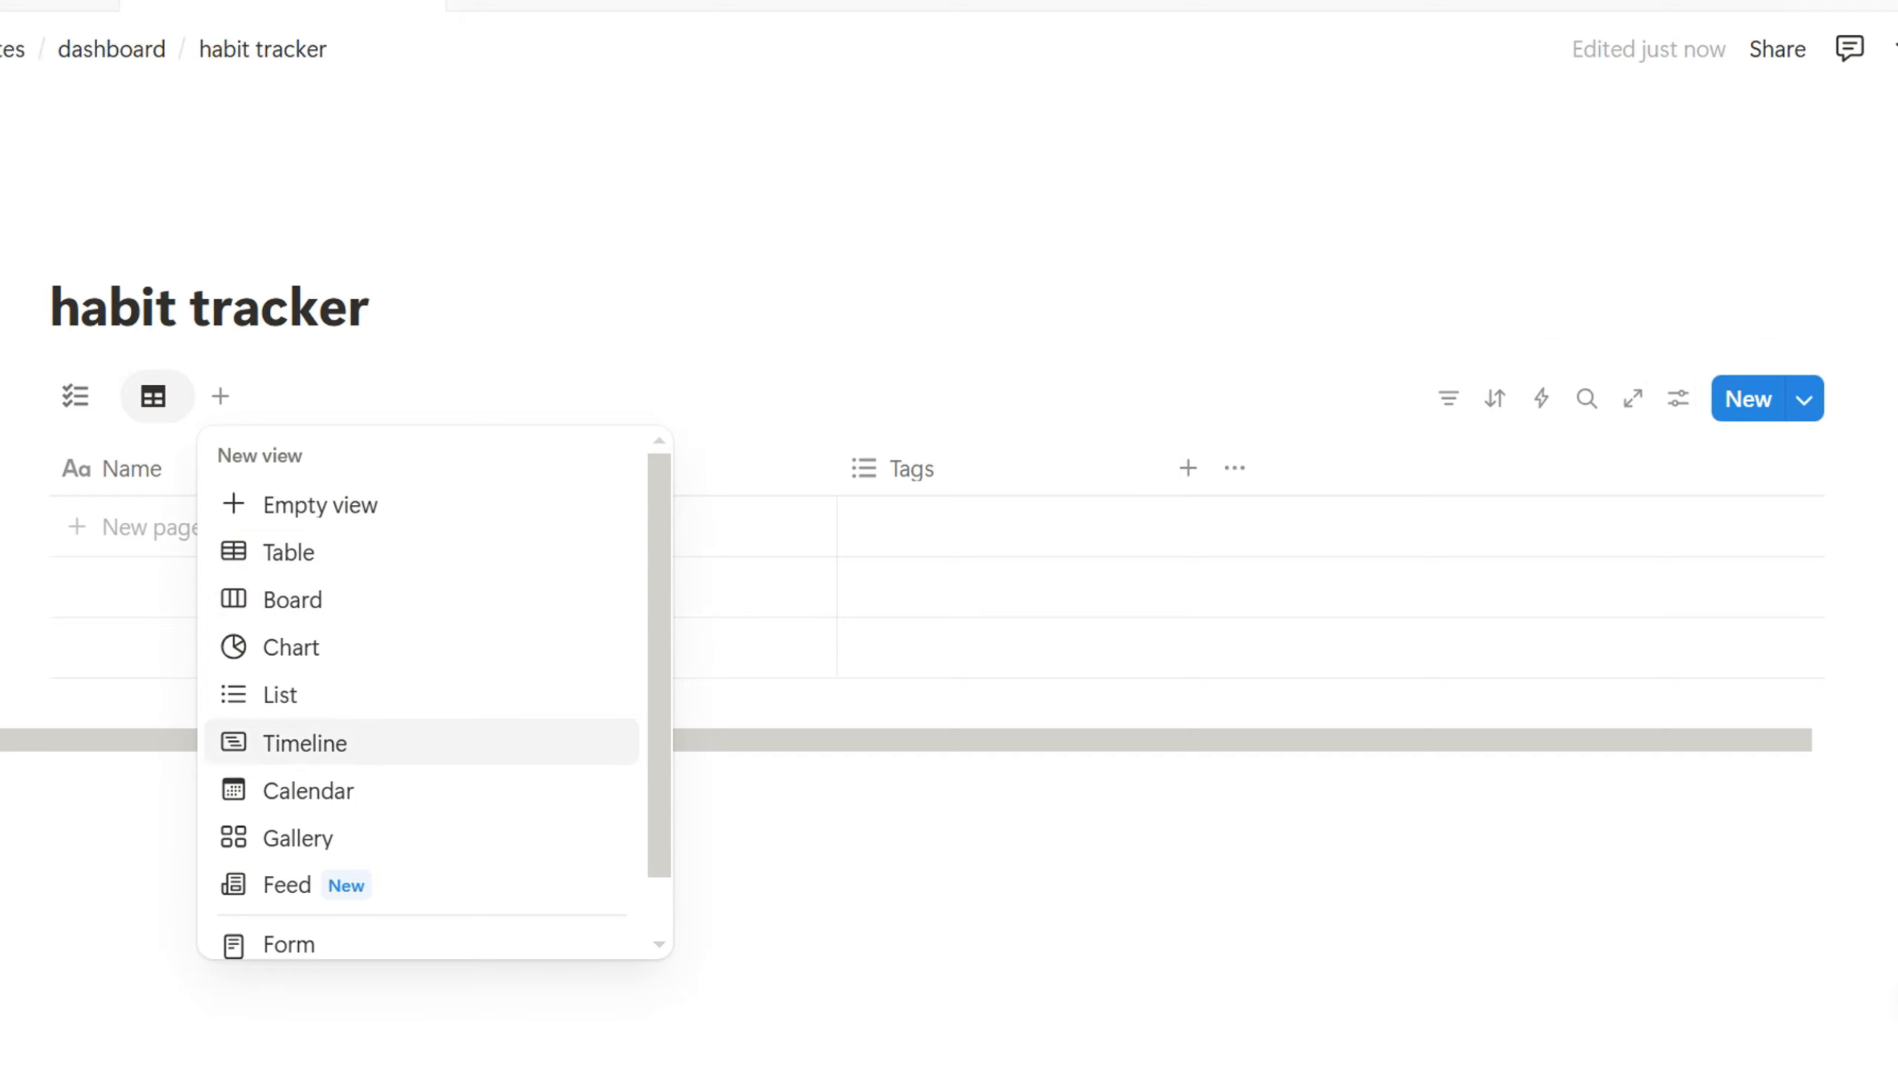
pyautogui.click(308, 791)
pyautogui.click(1559, 364)
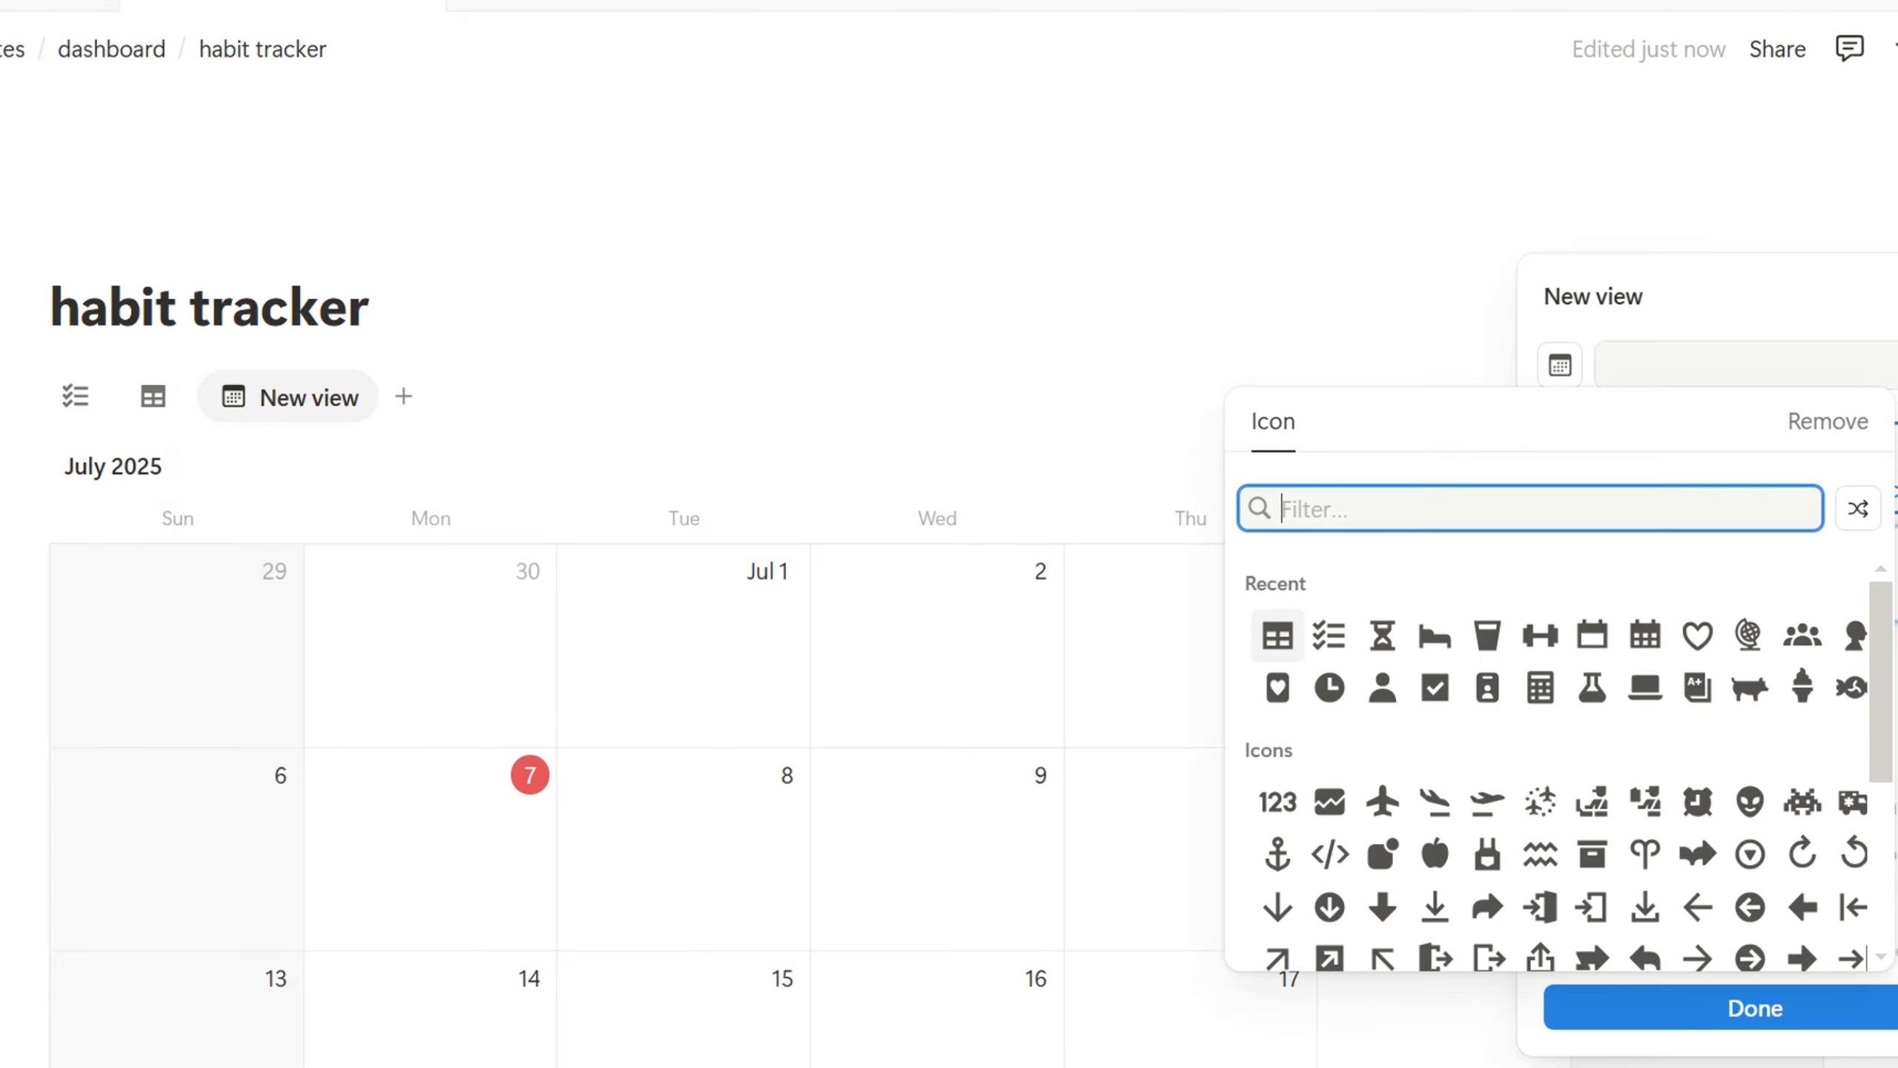
pyautogui.write('cale')
pyautogui.click(1332, 588)
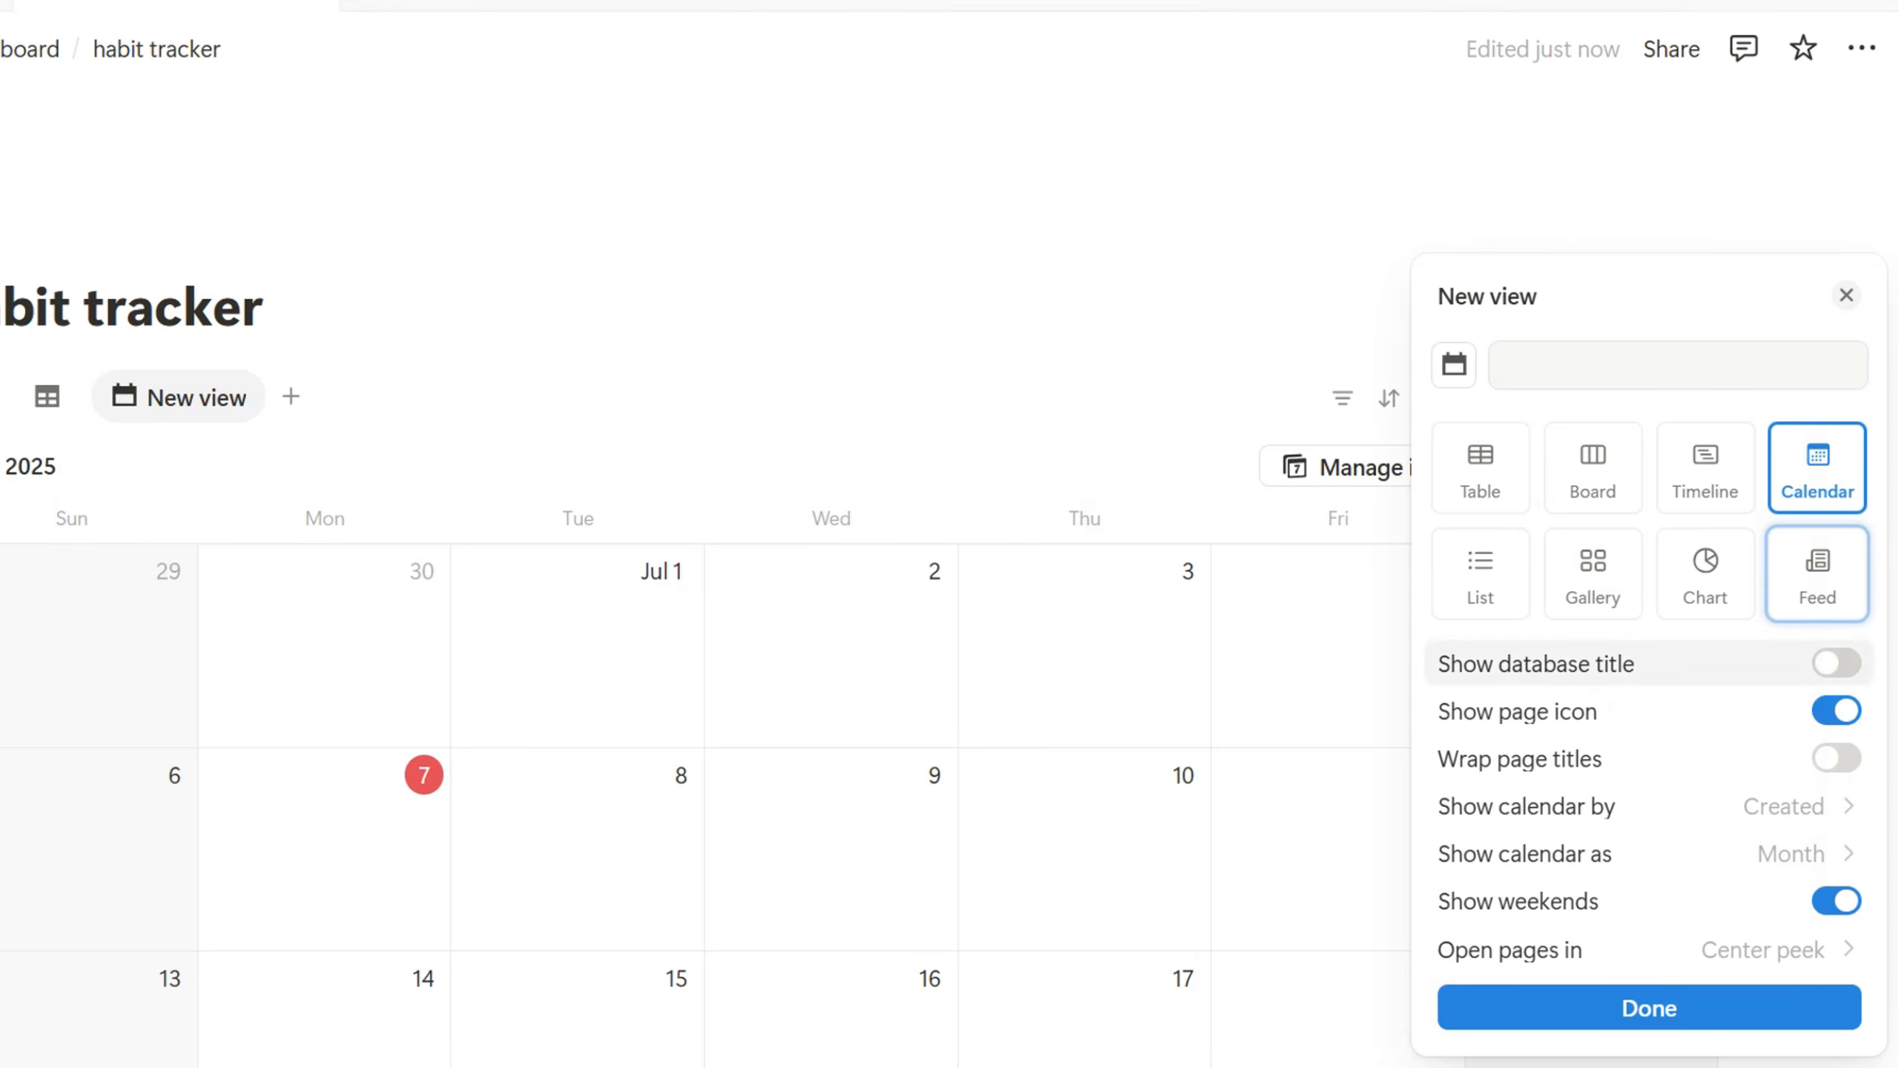
pyautogui.click(1836, 759)
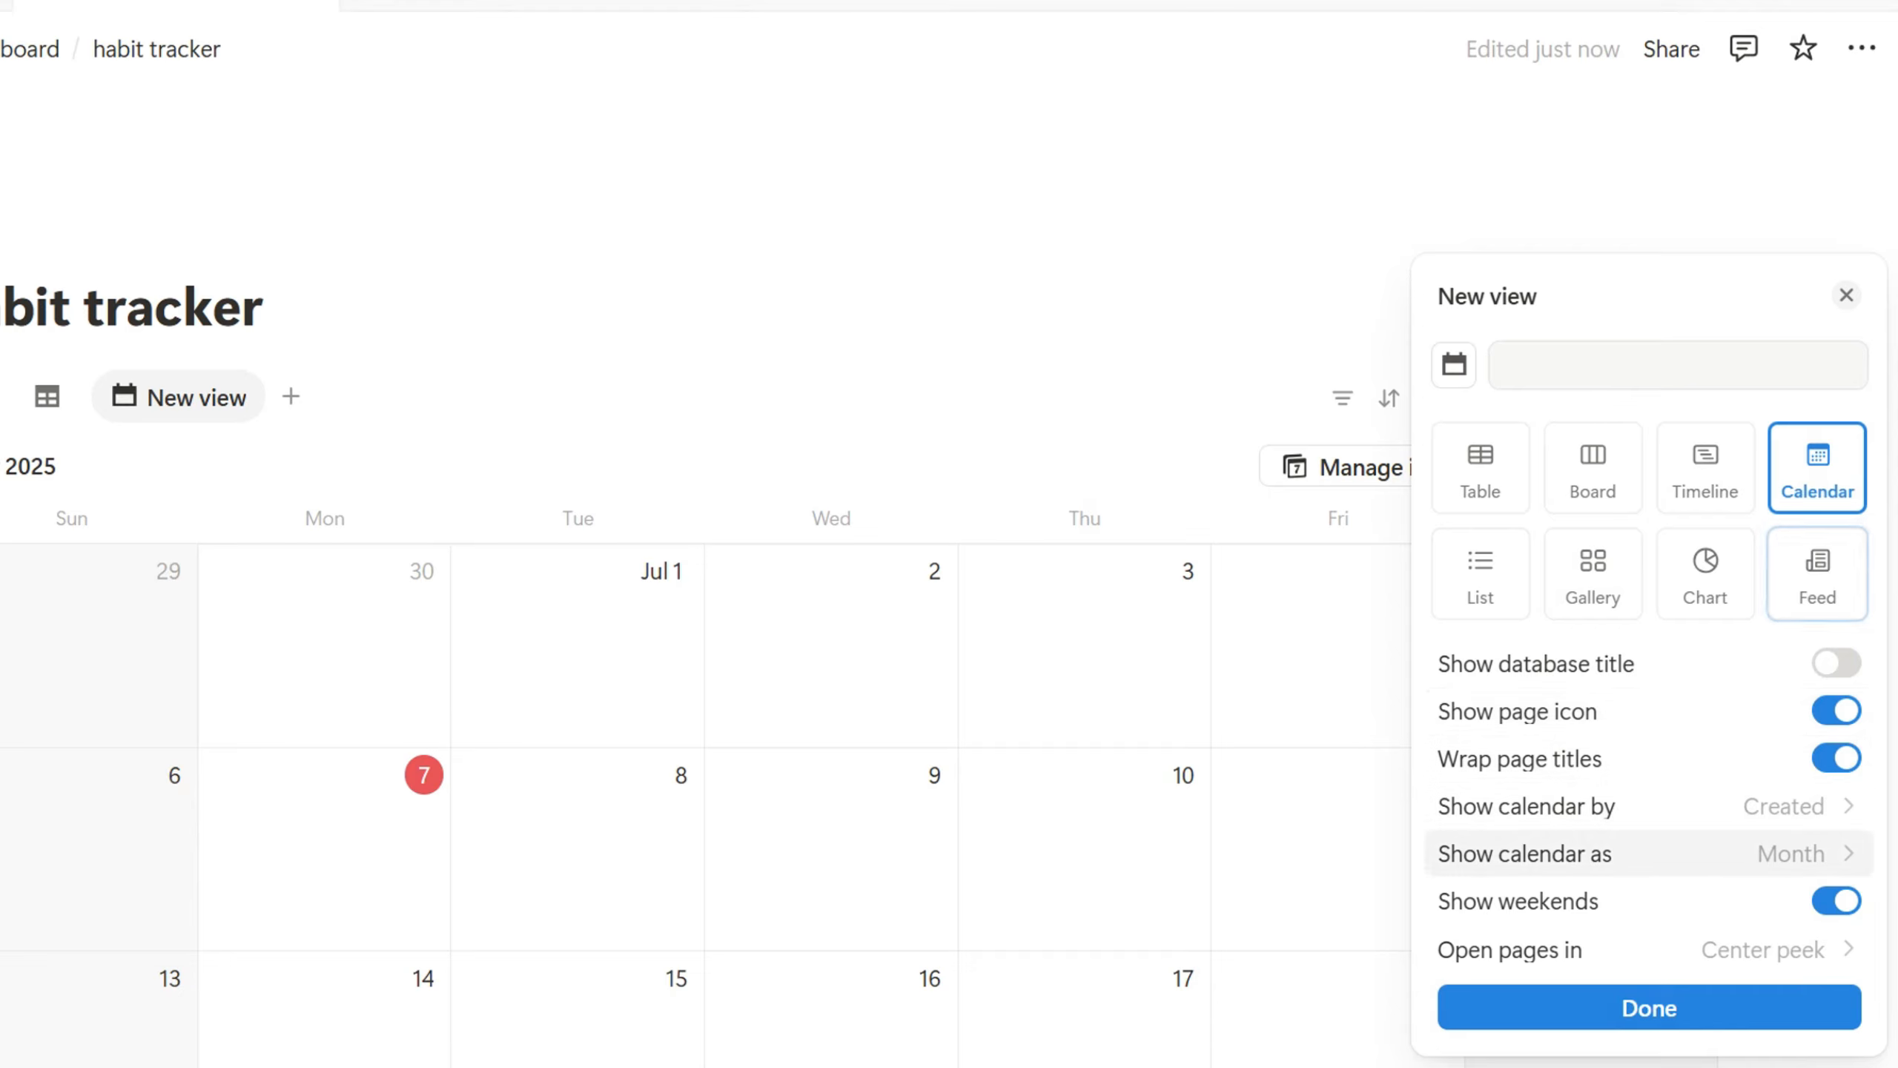
pyautogui.click(1794, 854)
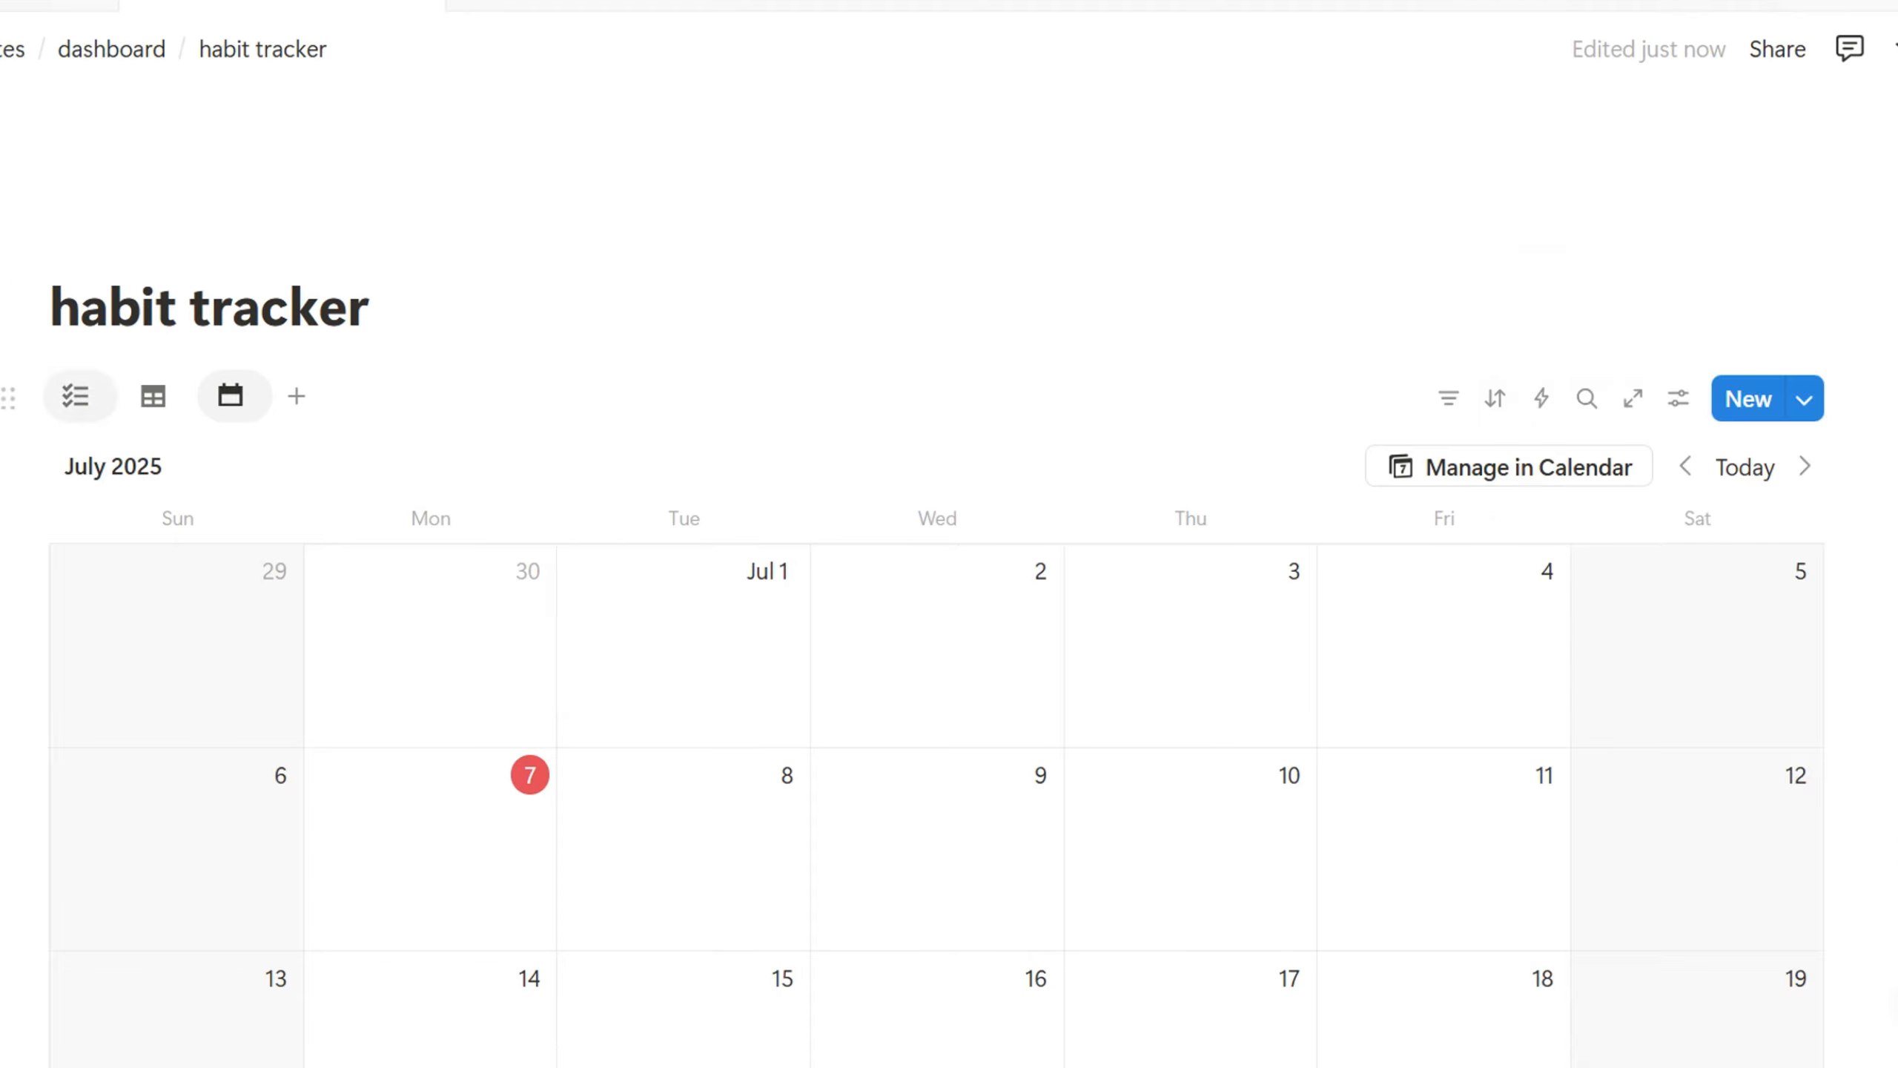
# From the checklist gallery view, create a new database template that repeats every 1 day around midnight, starting tomorrow
pyautogui.click(80, 396)
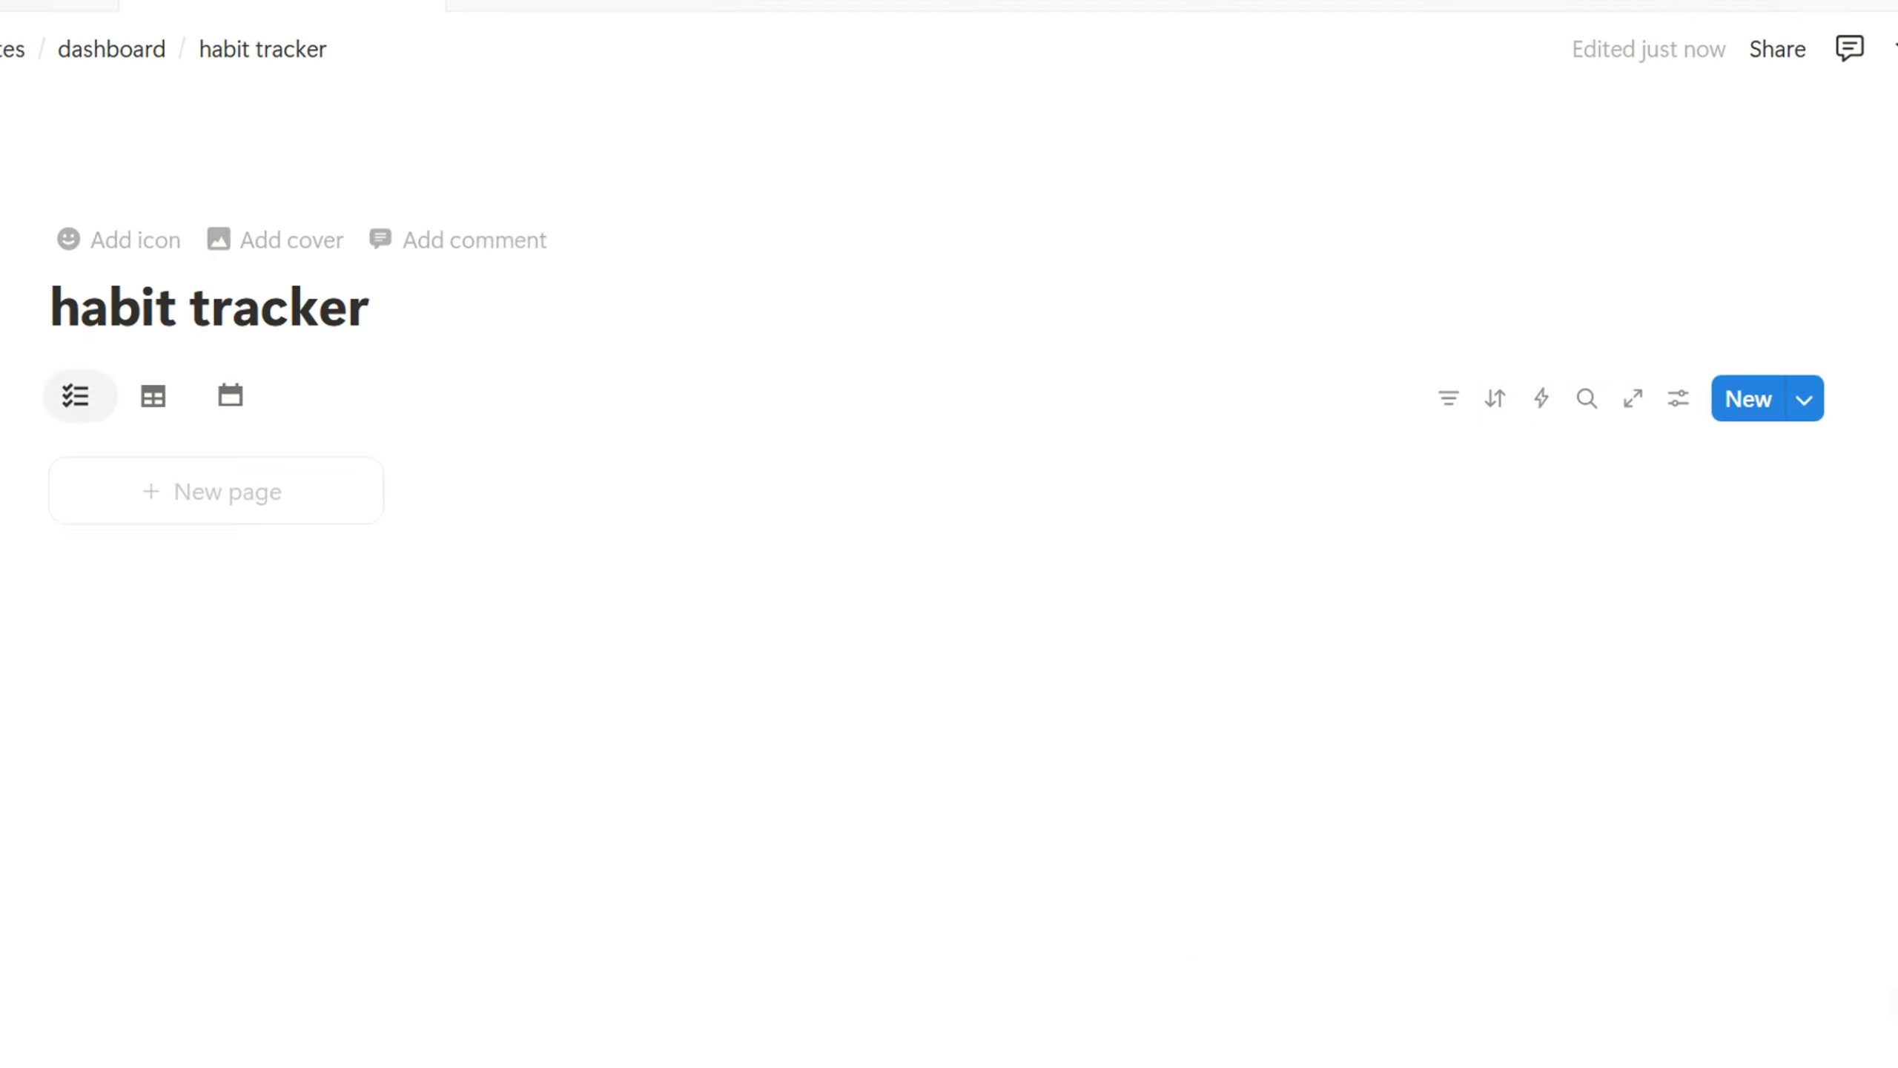
pyautogui.click(1804, 398)
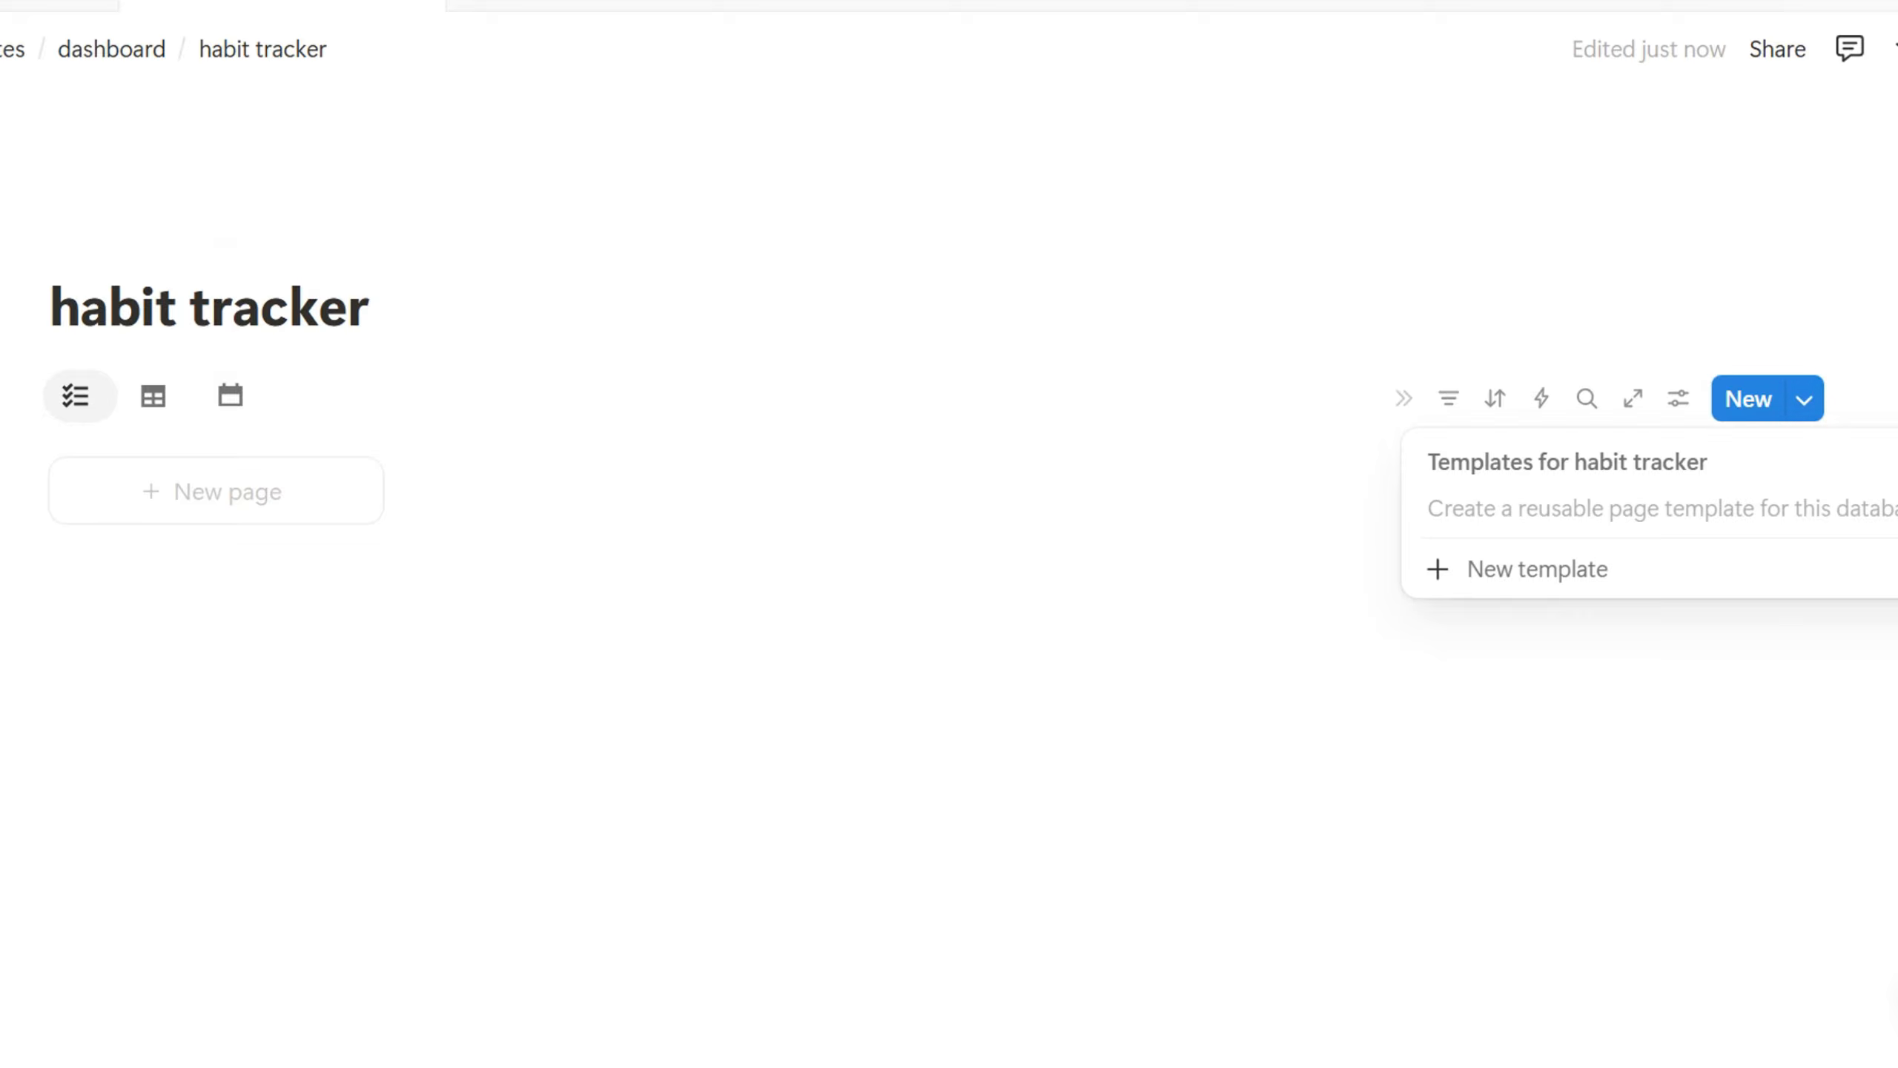
pyautogui.click(1537, 568)
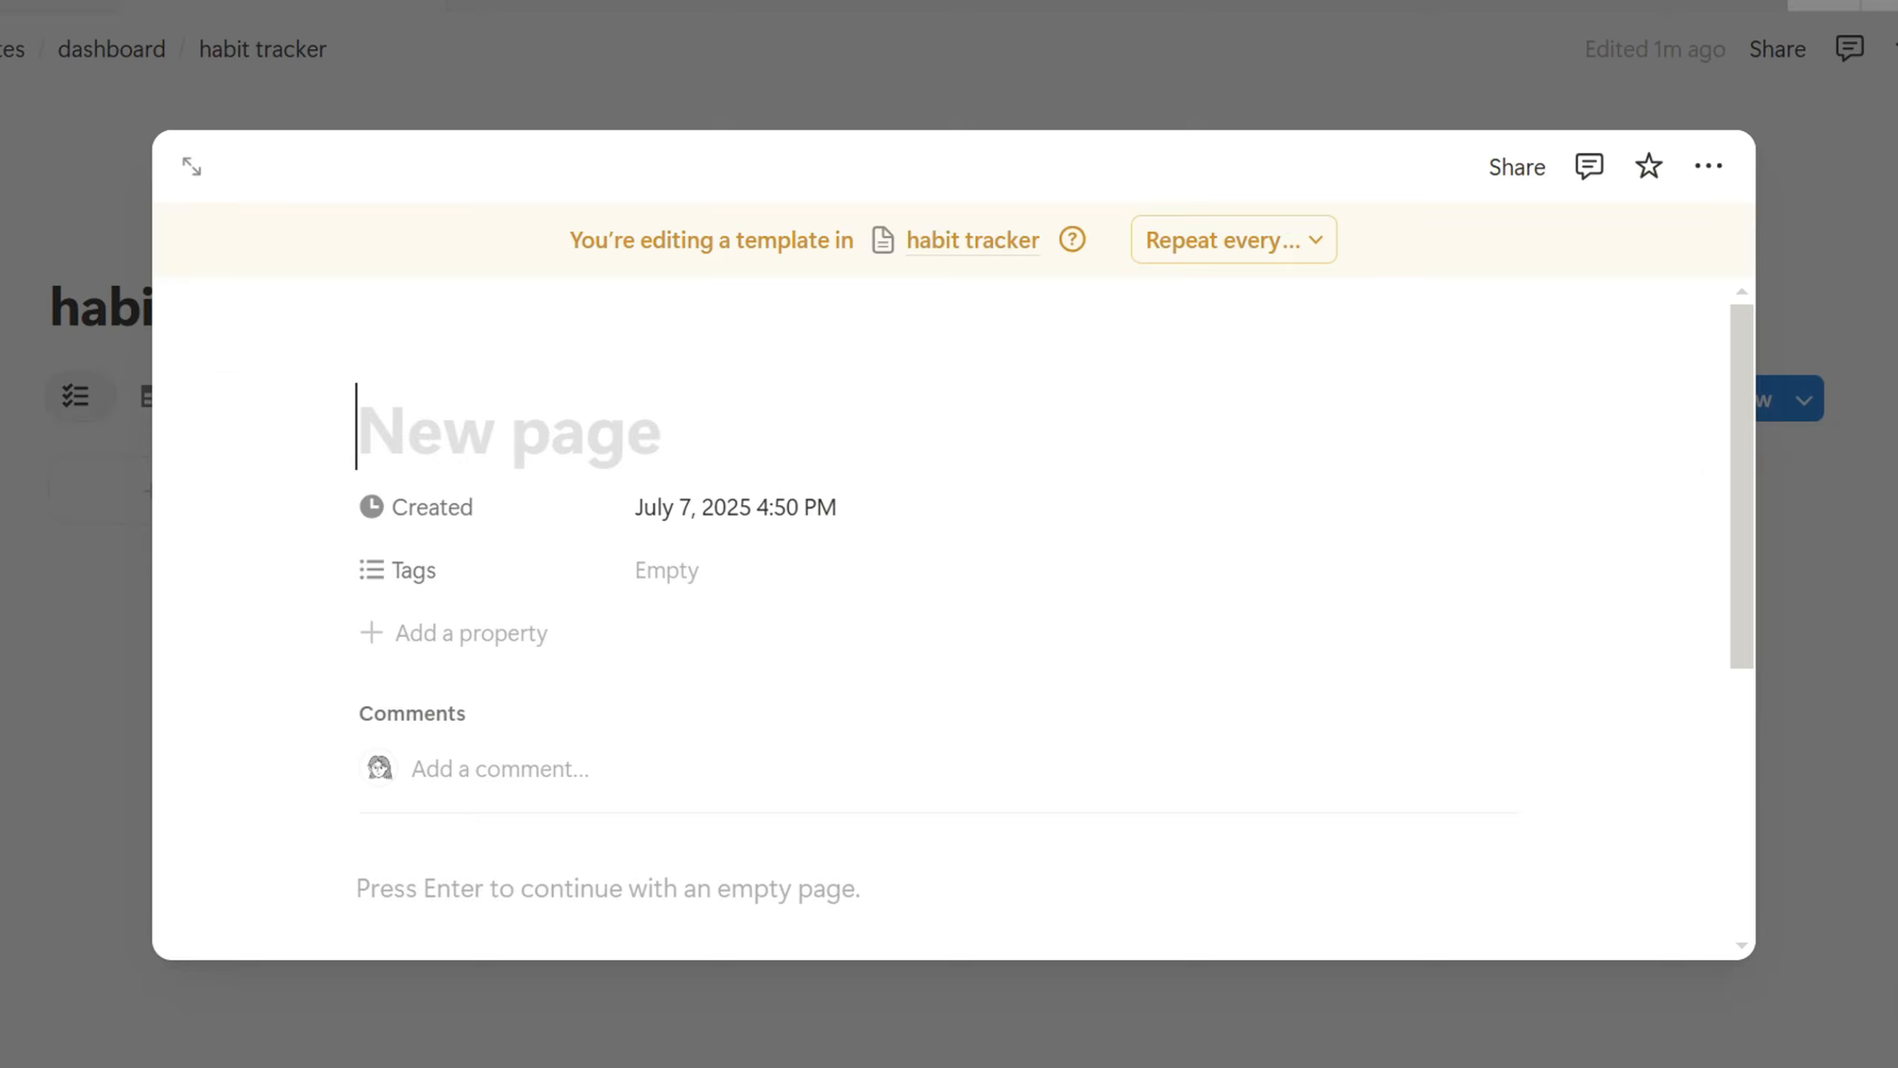
pyautogui.click(1234, 240)
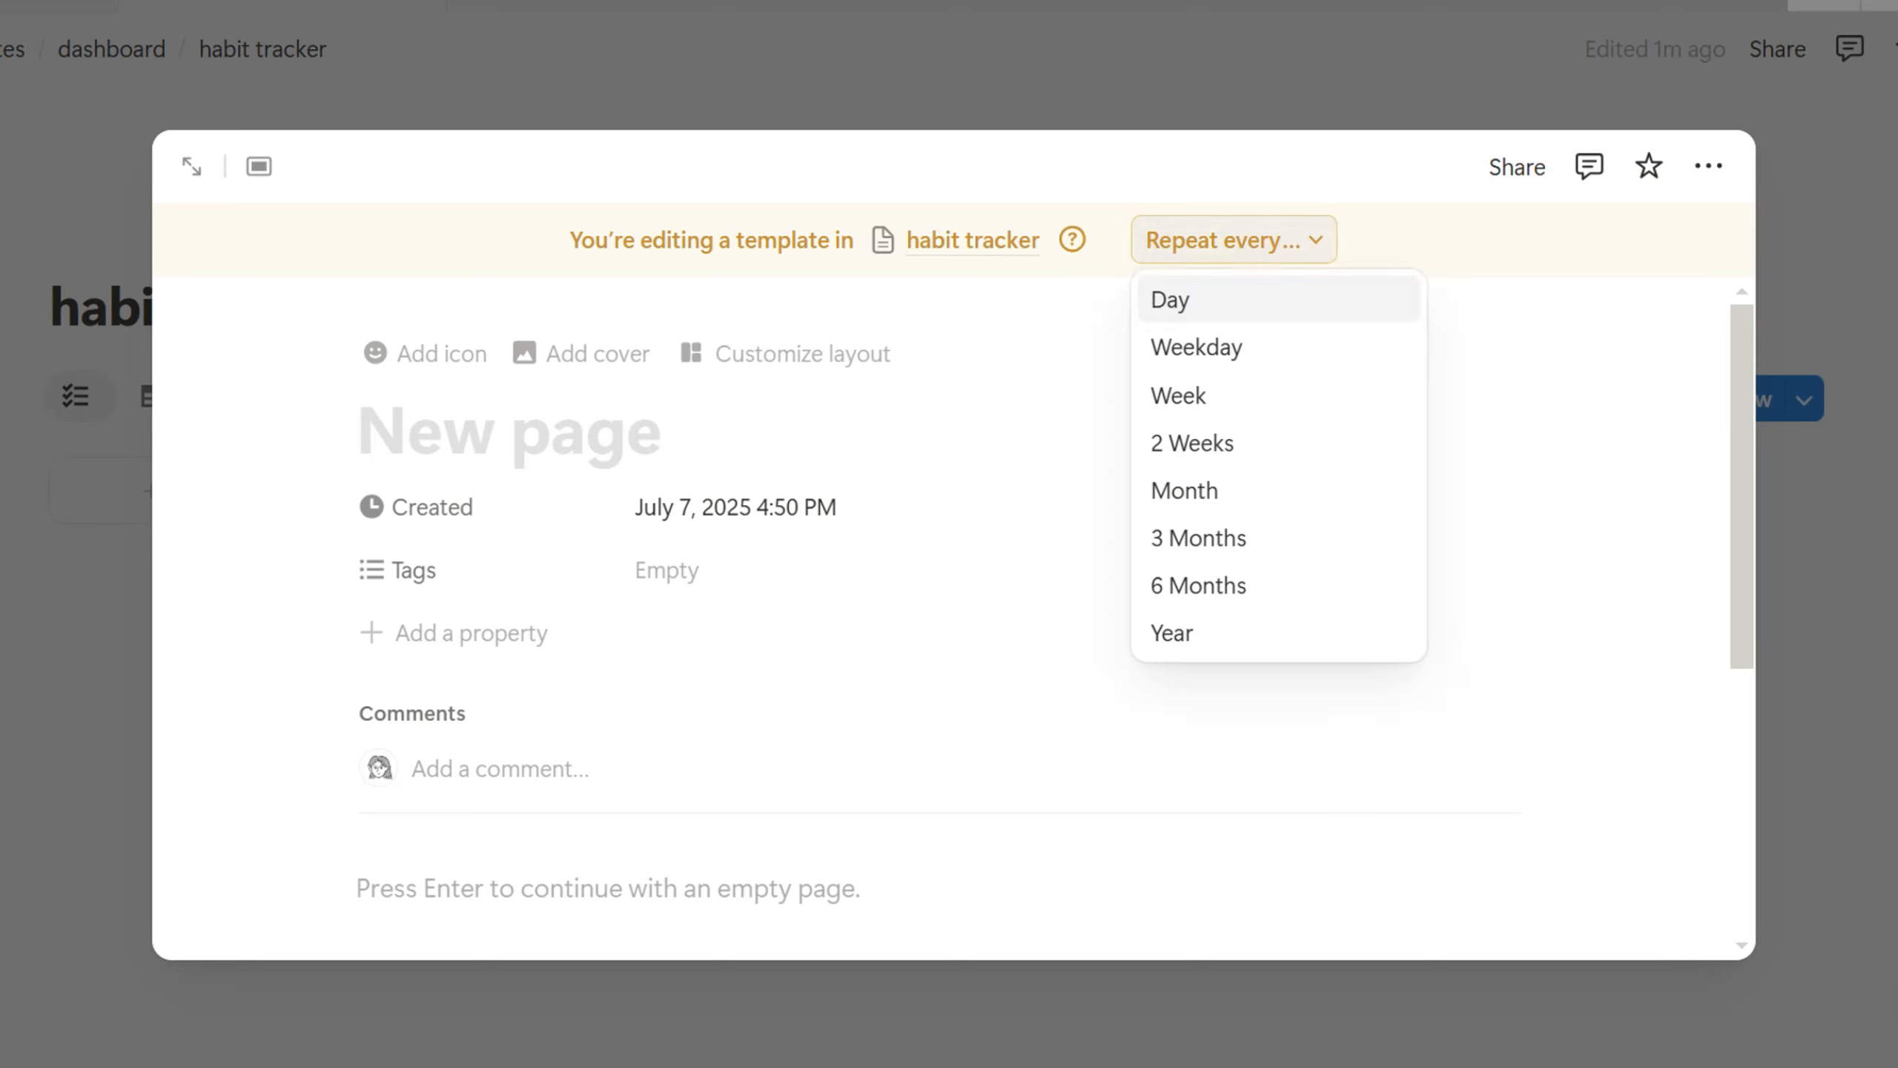
pyautogui.click(1232, 299)
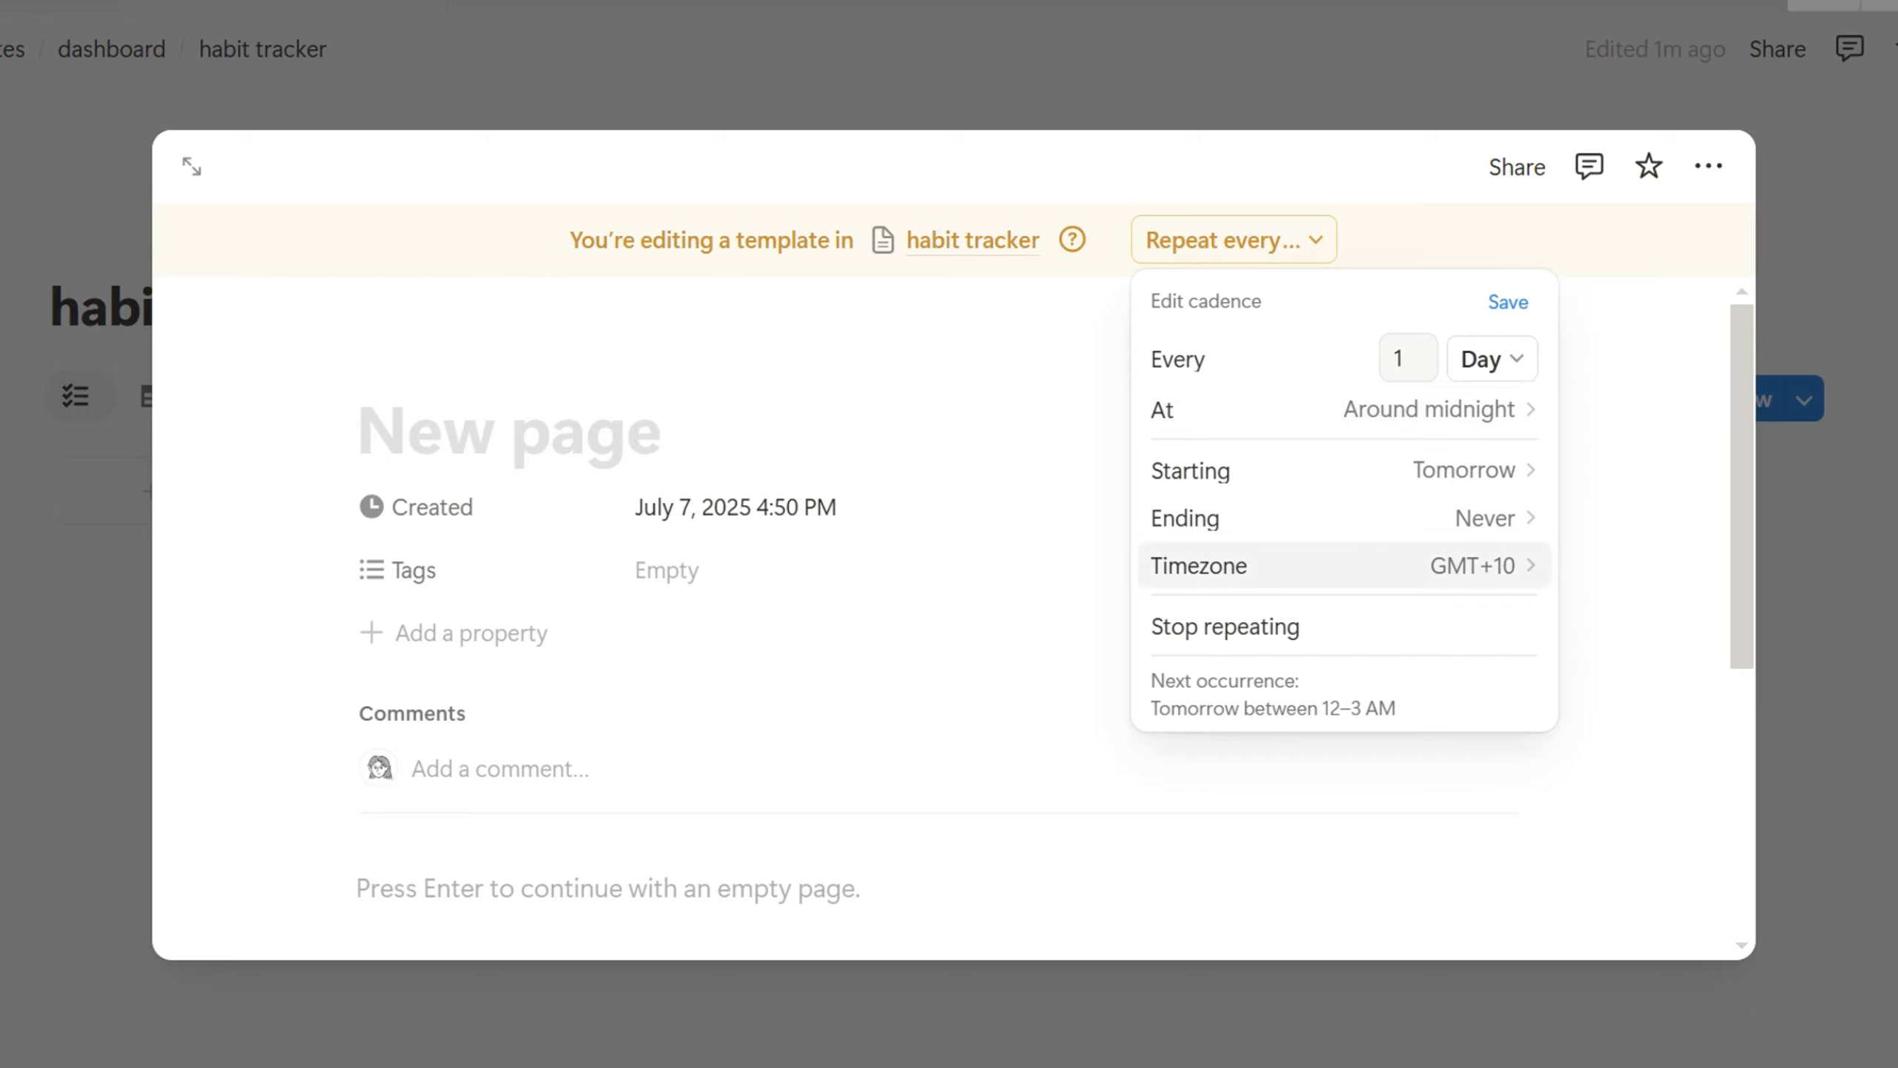
pyautogui.click(1507, 301)
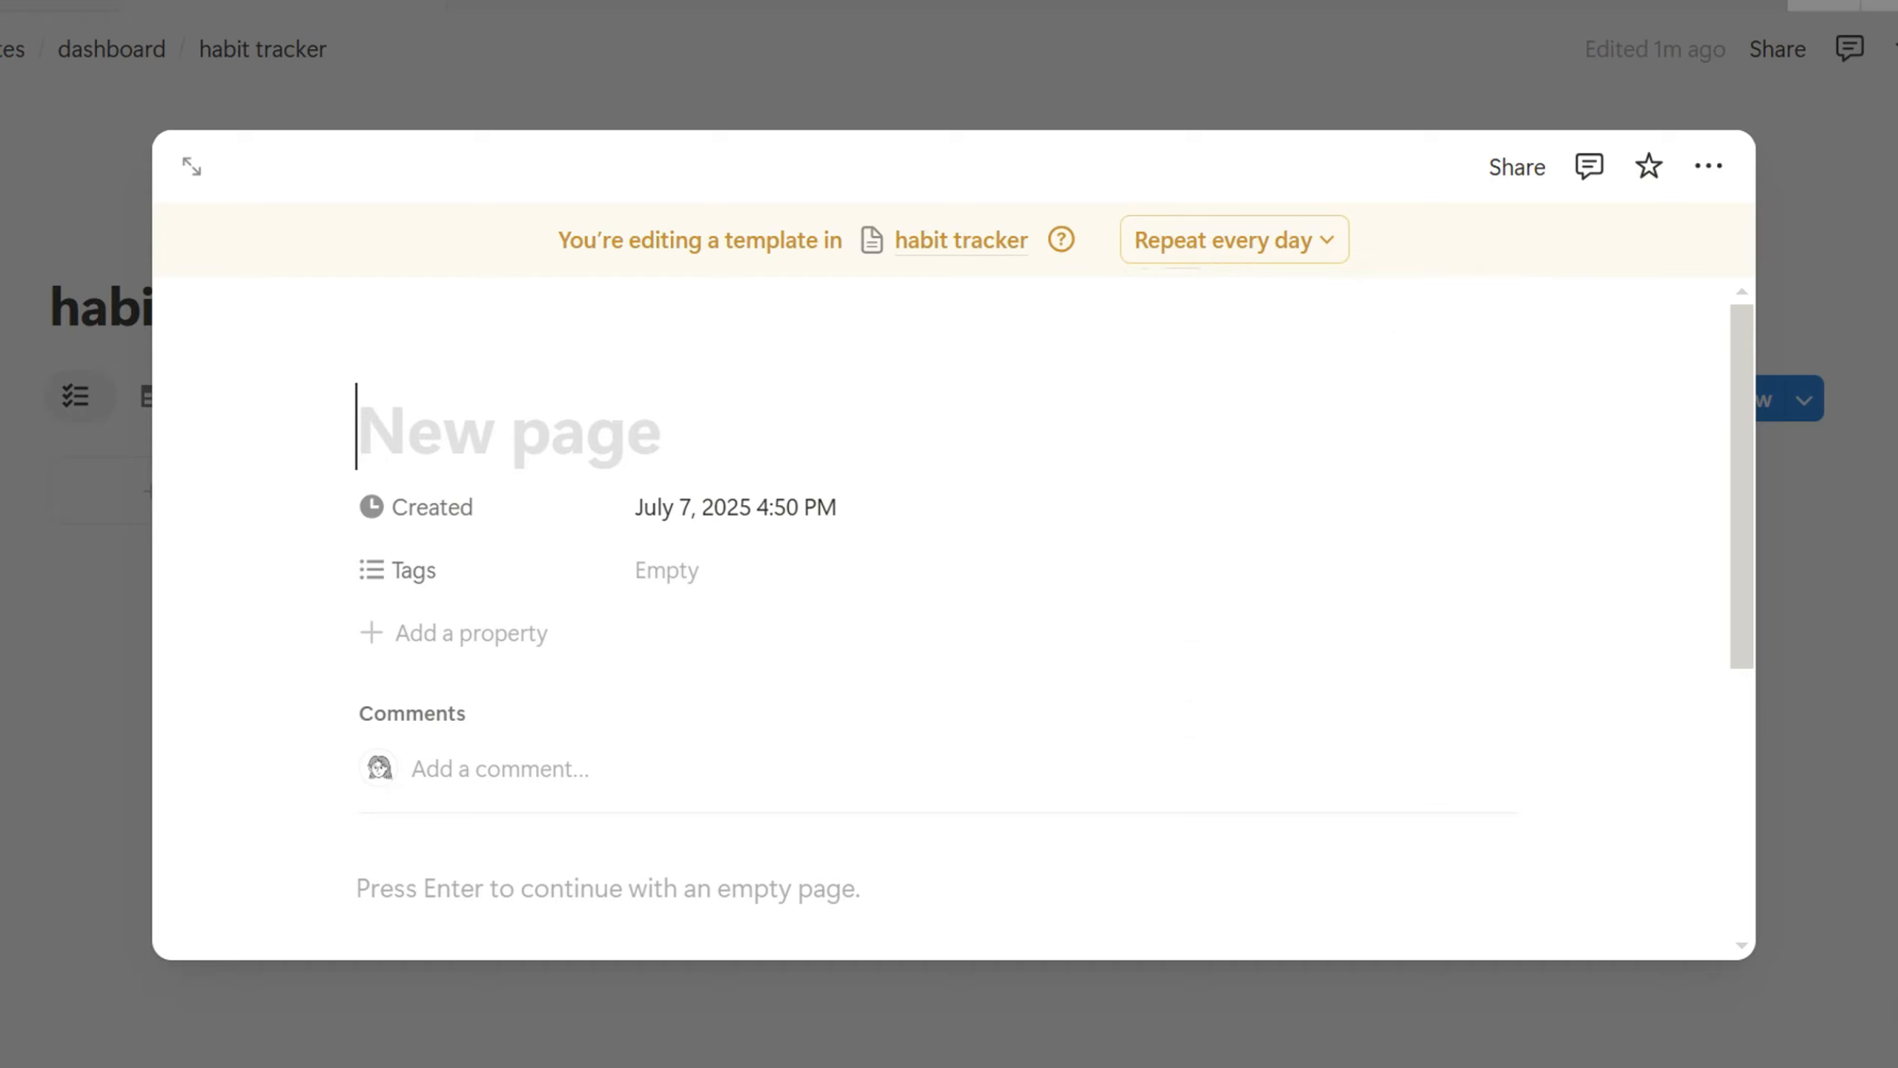
pyautogui.write('@Today')
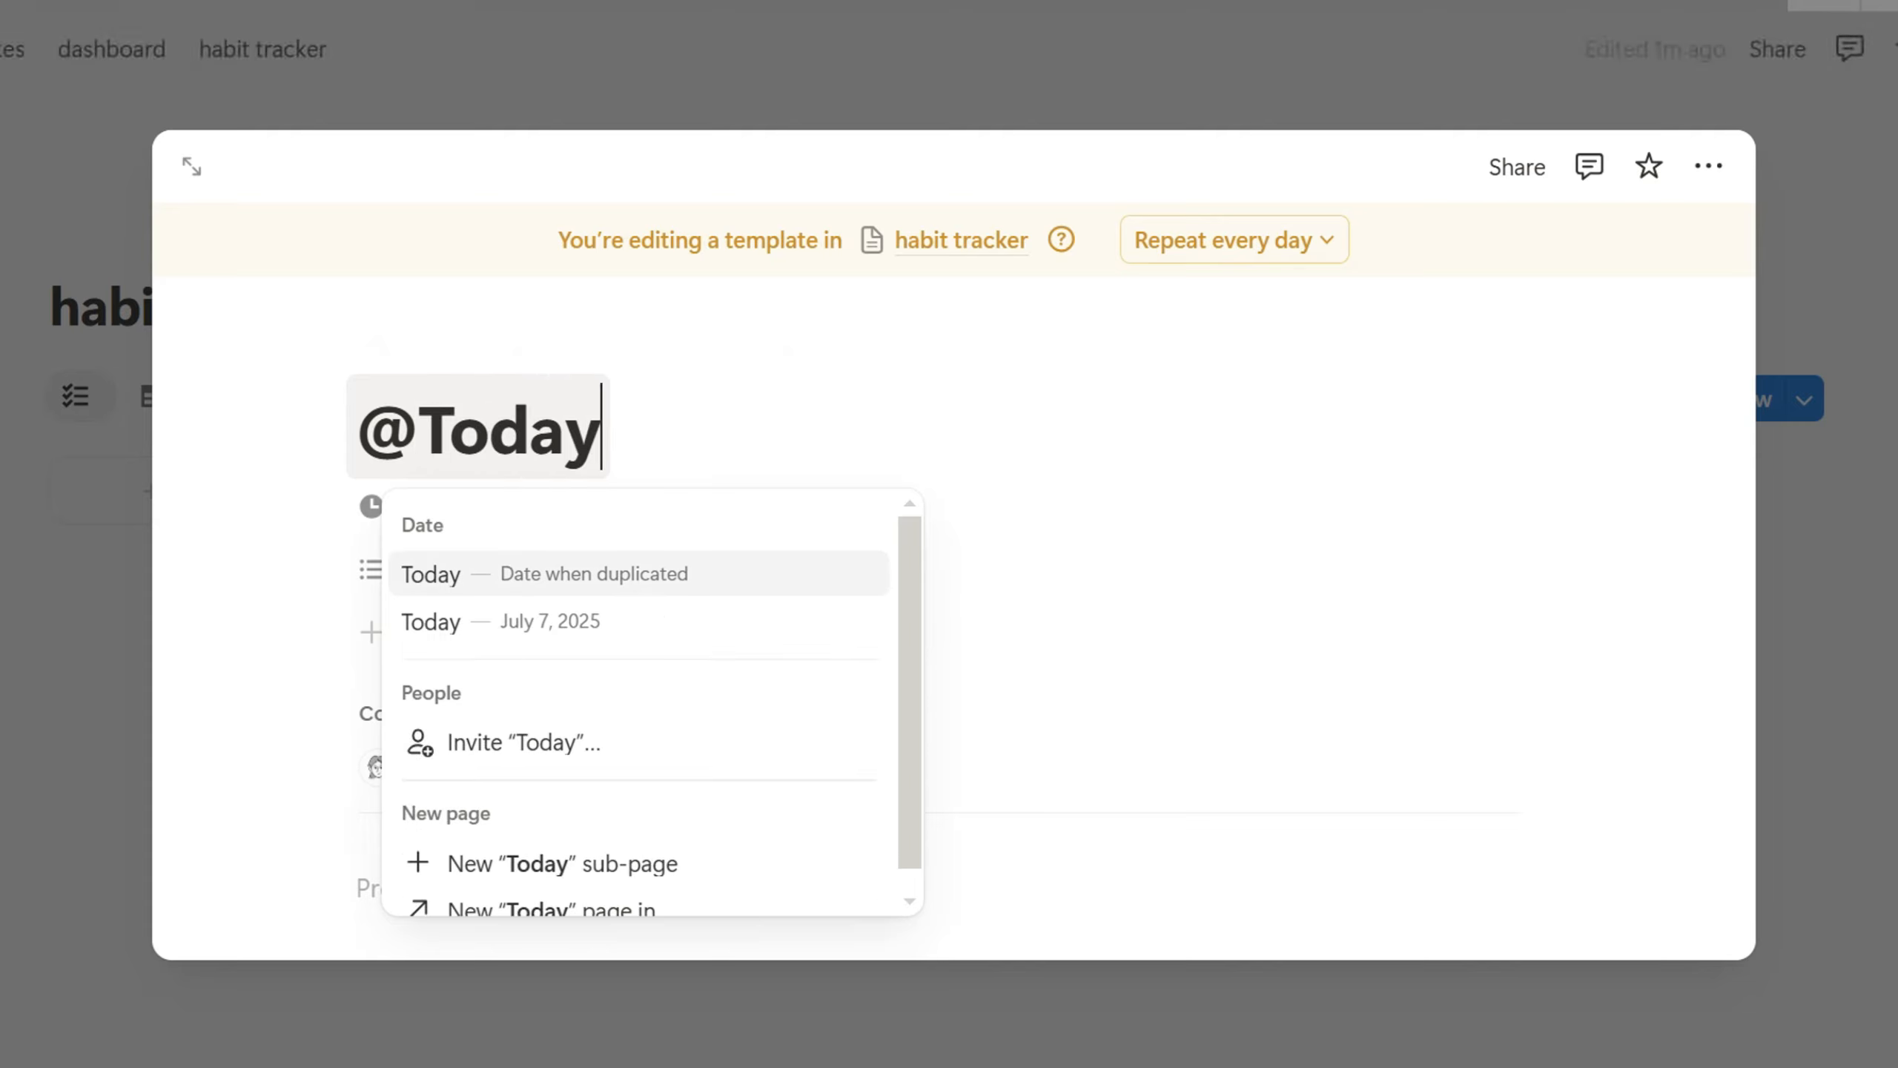
pyautogui.press('Return')
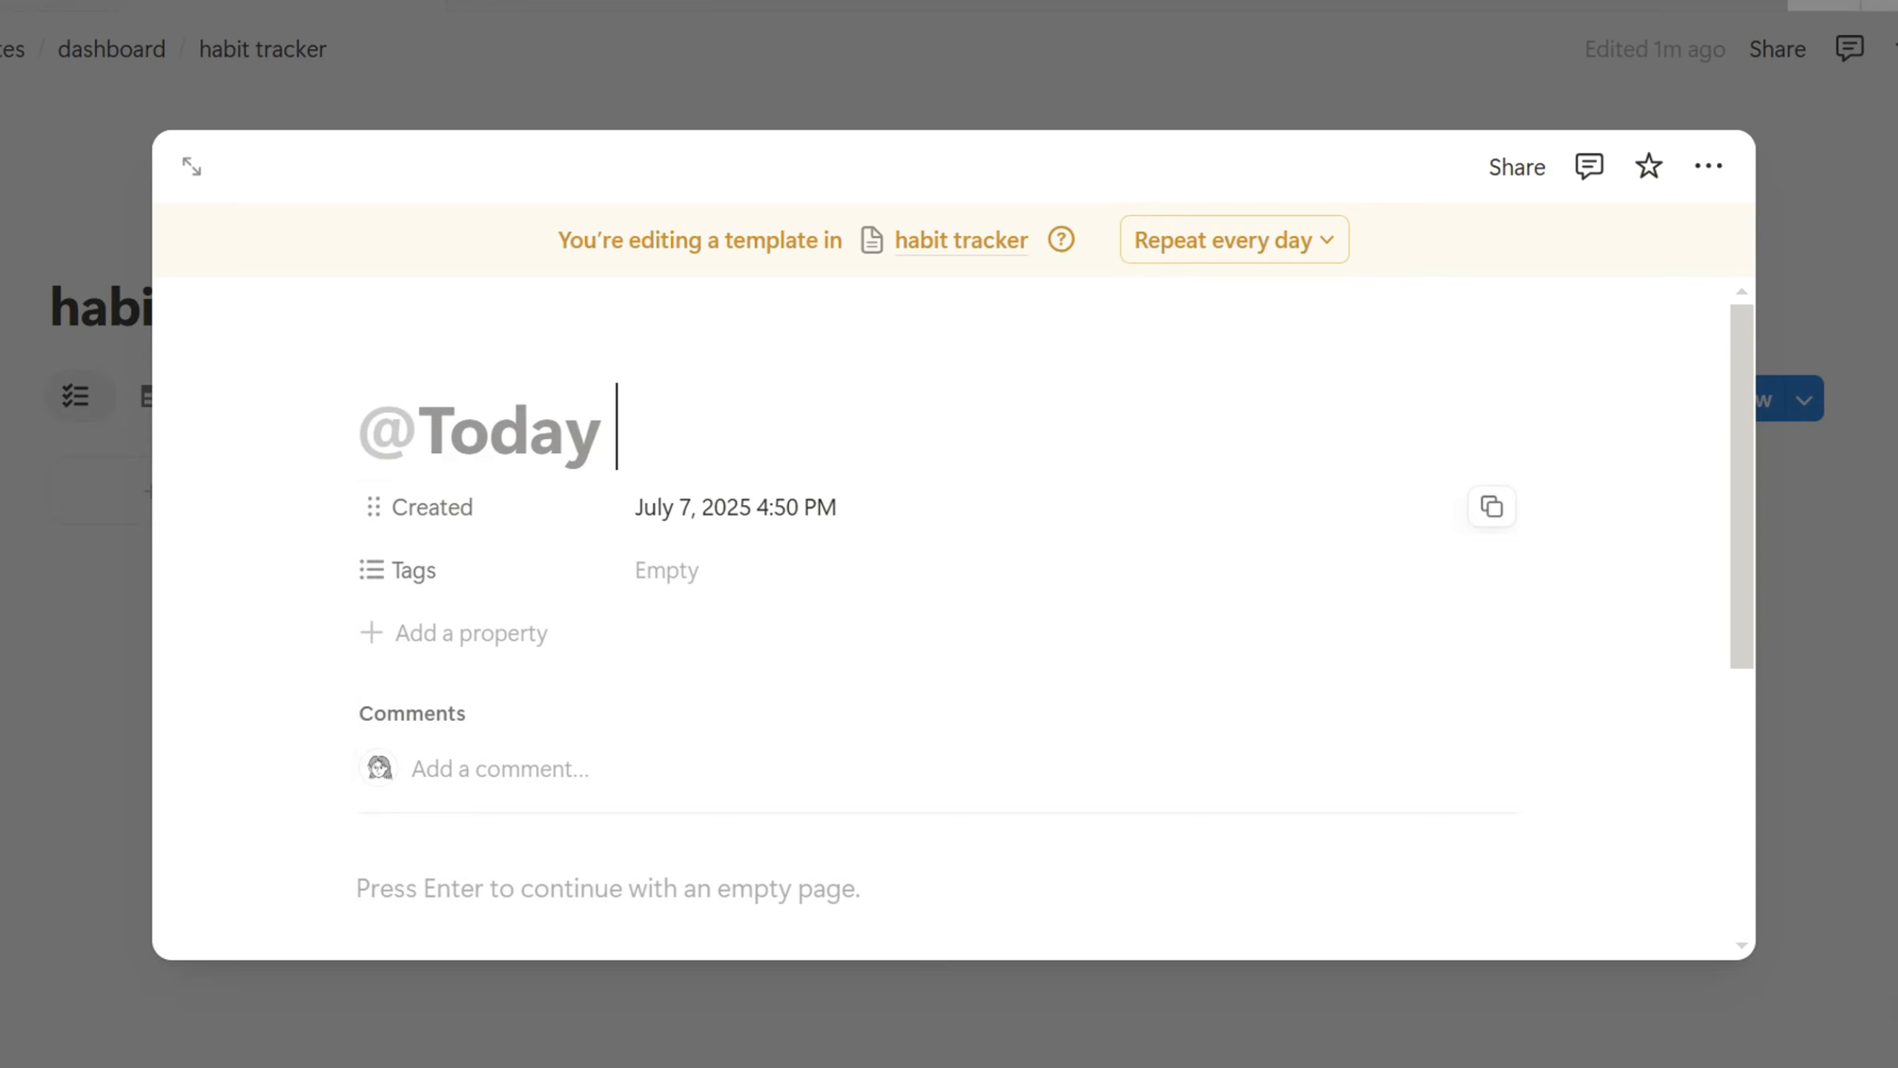
pyautogui.click(413, 569)
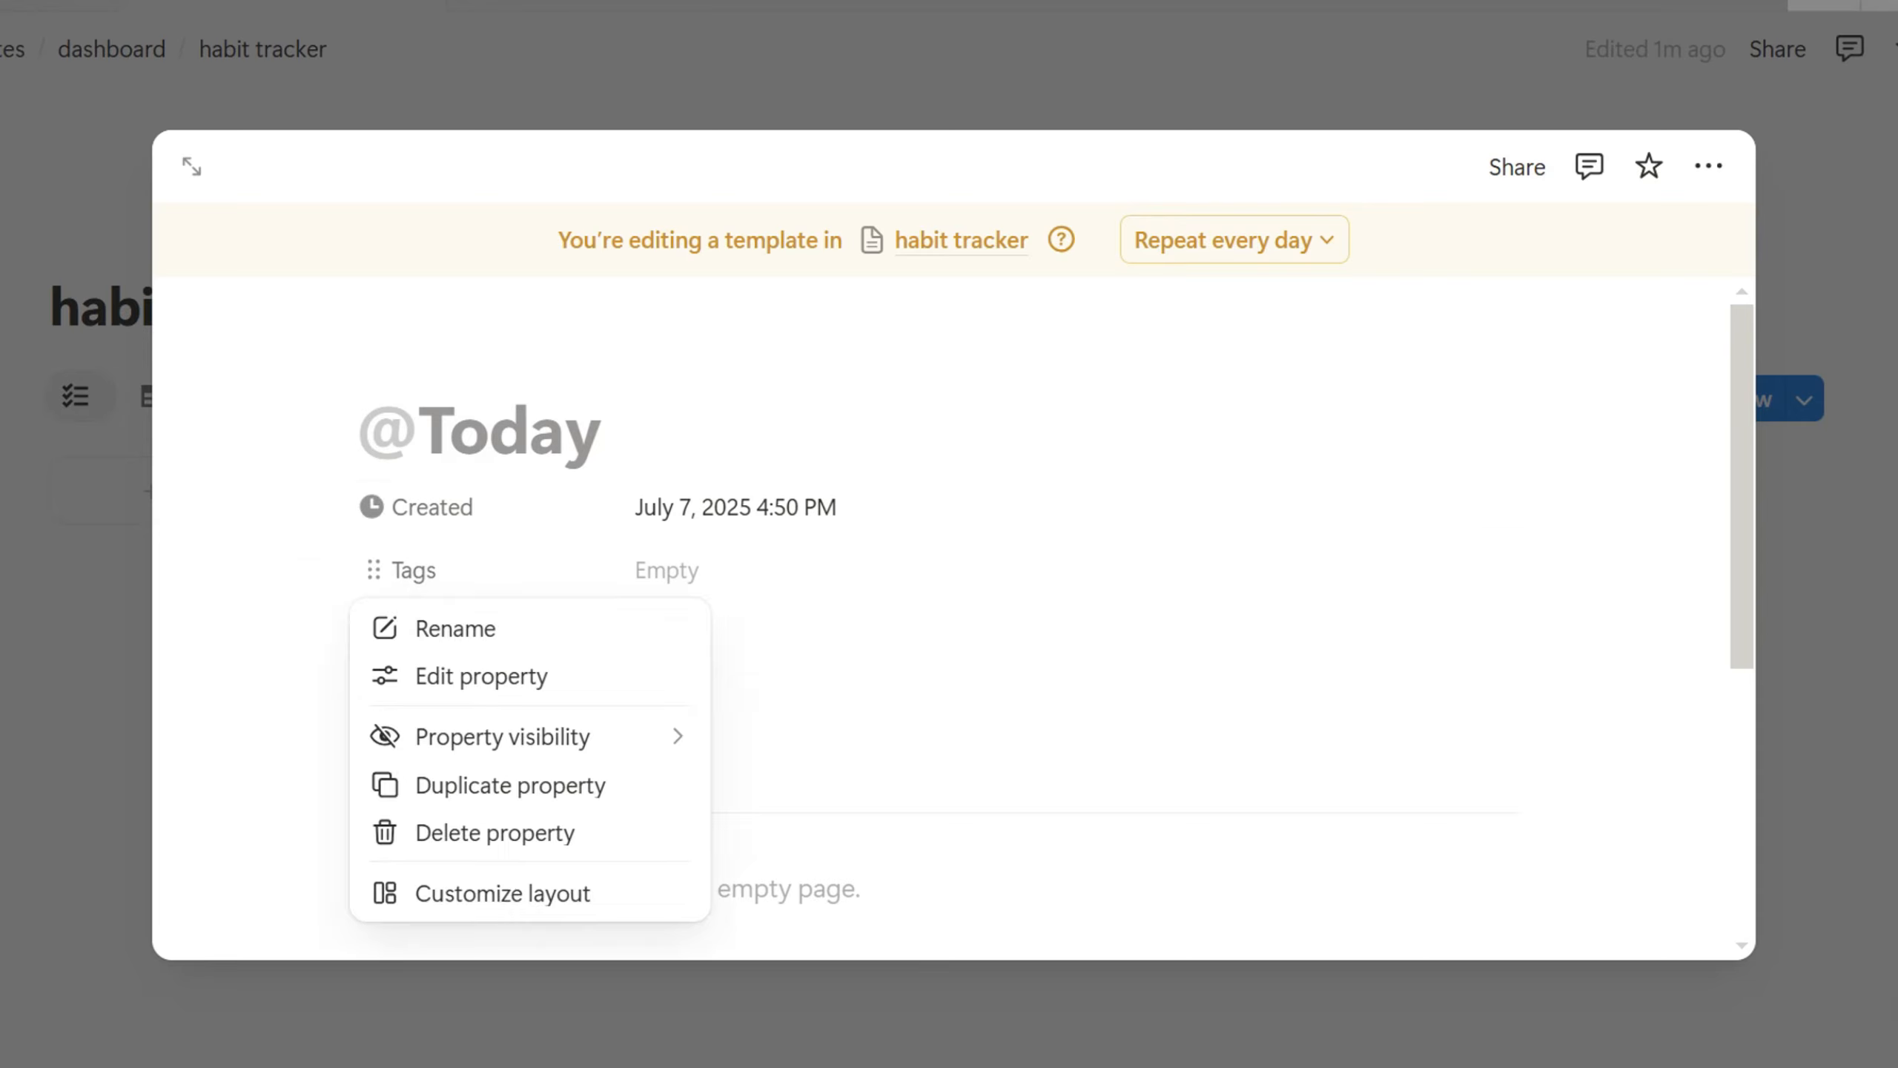
pyautogui.click(495, 832)
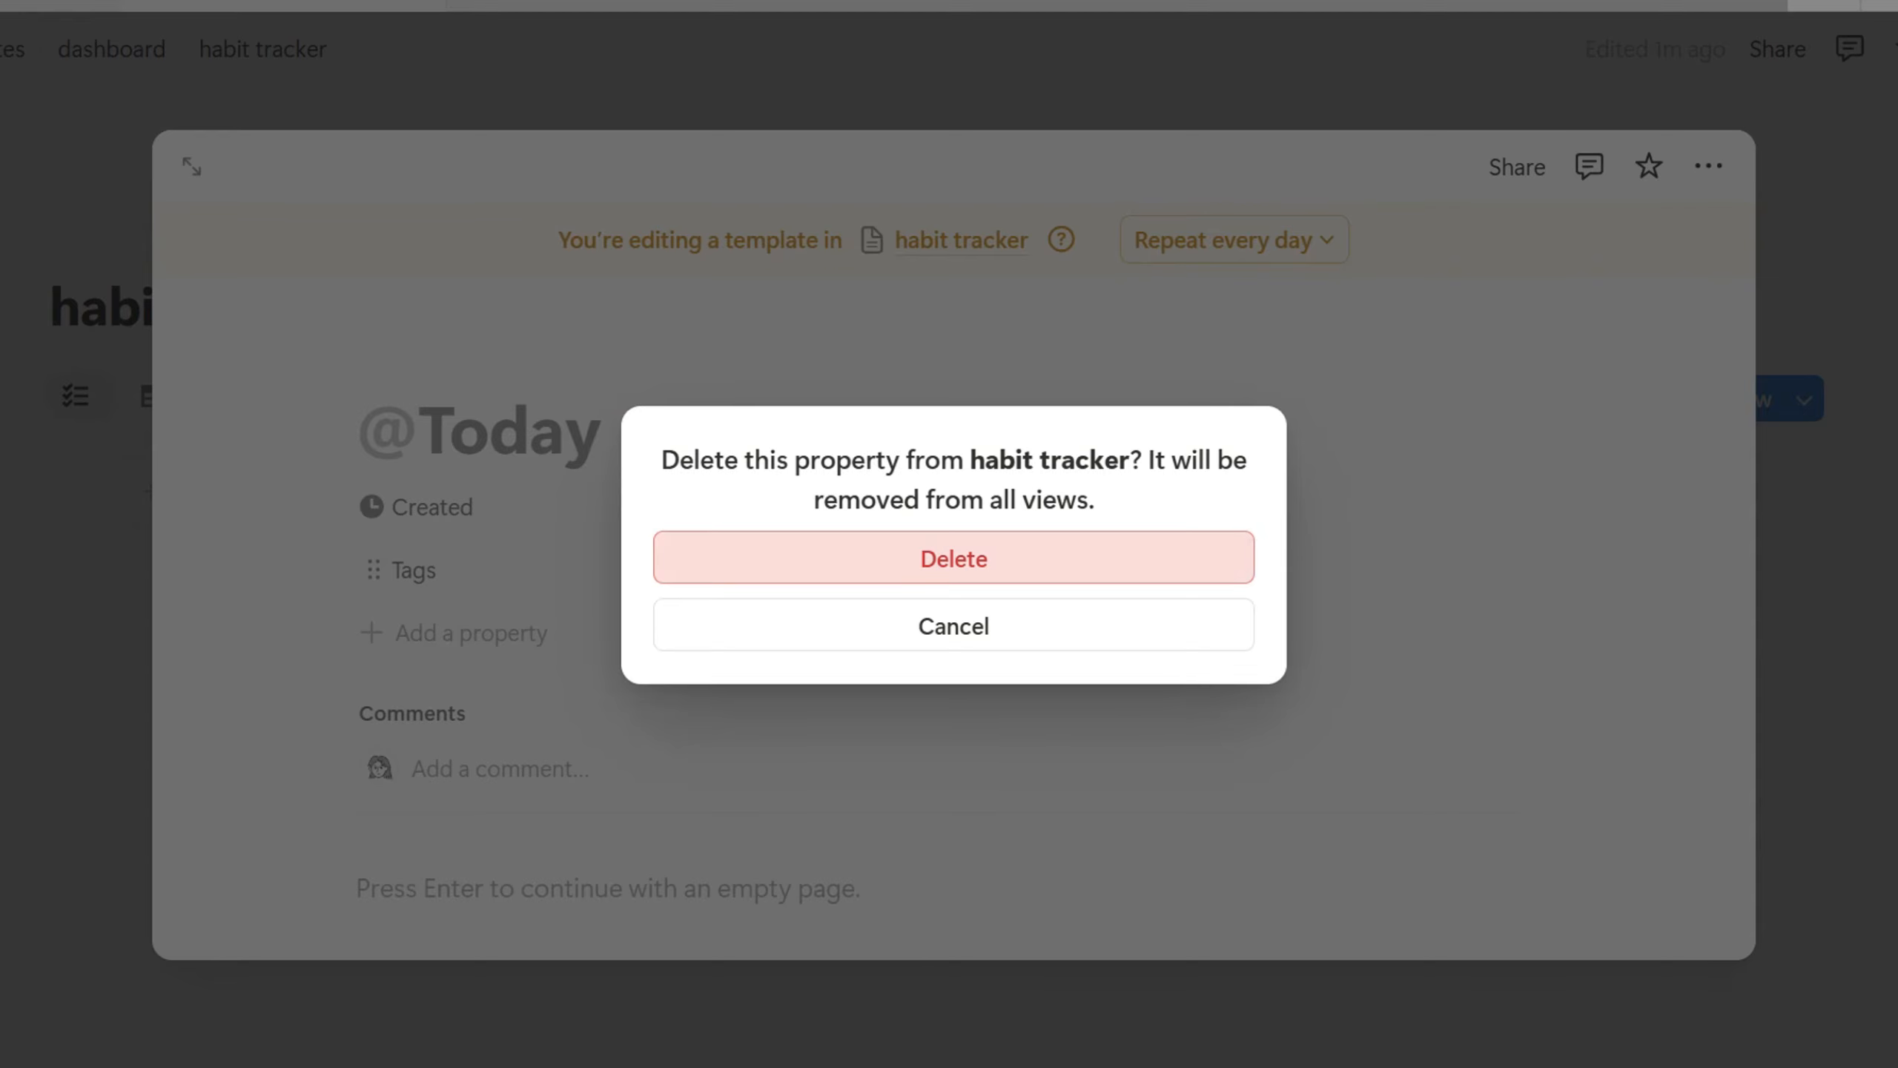
pyautogui.press('Return')
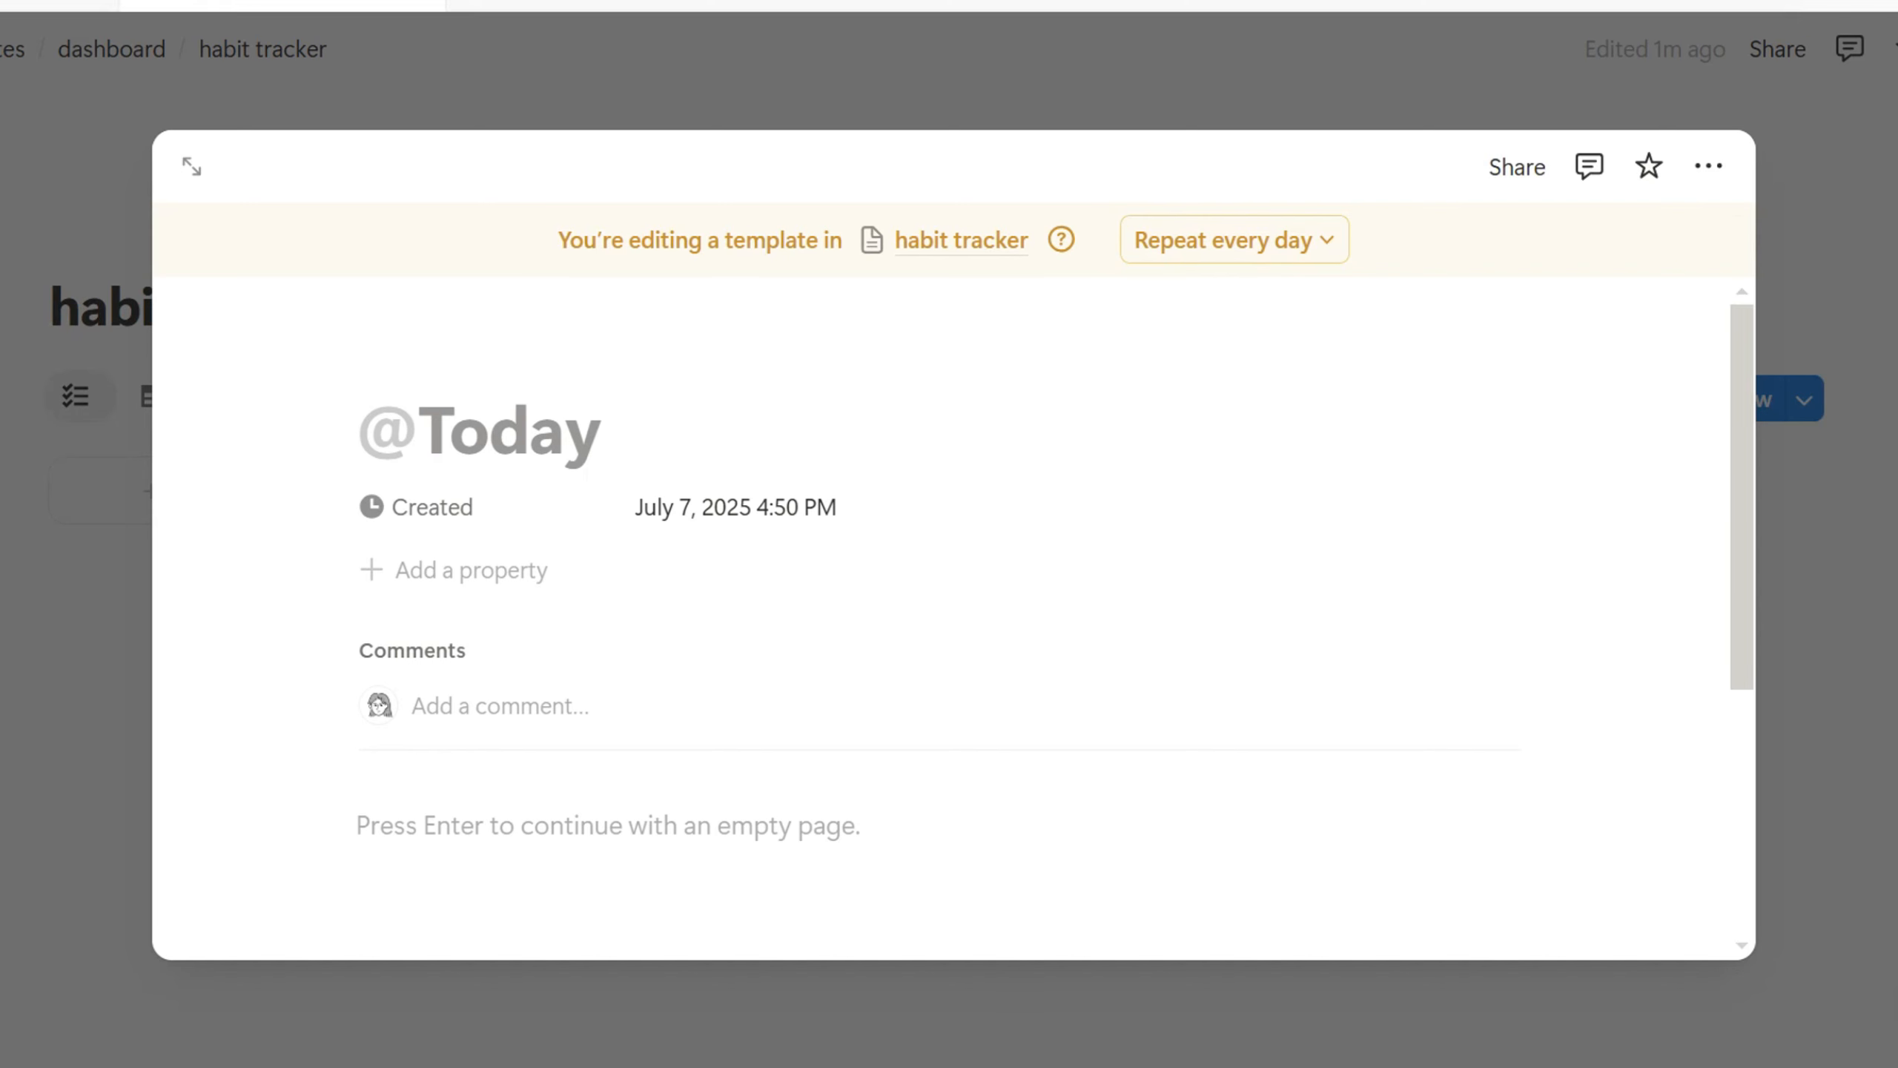
# Add a formula property named Date and give it the plain calendar icon found with "calen"
pyautogui.click(471, 570)
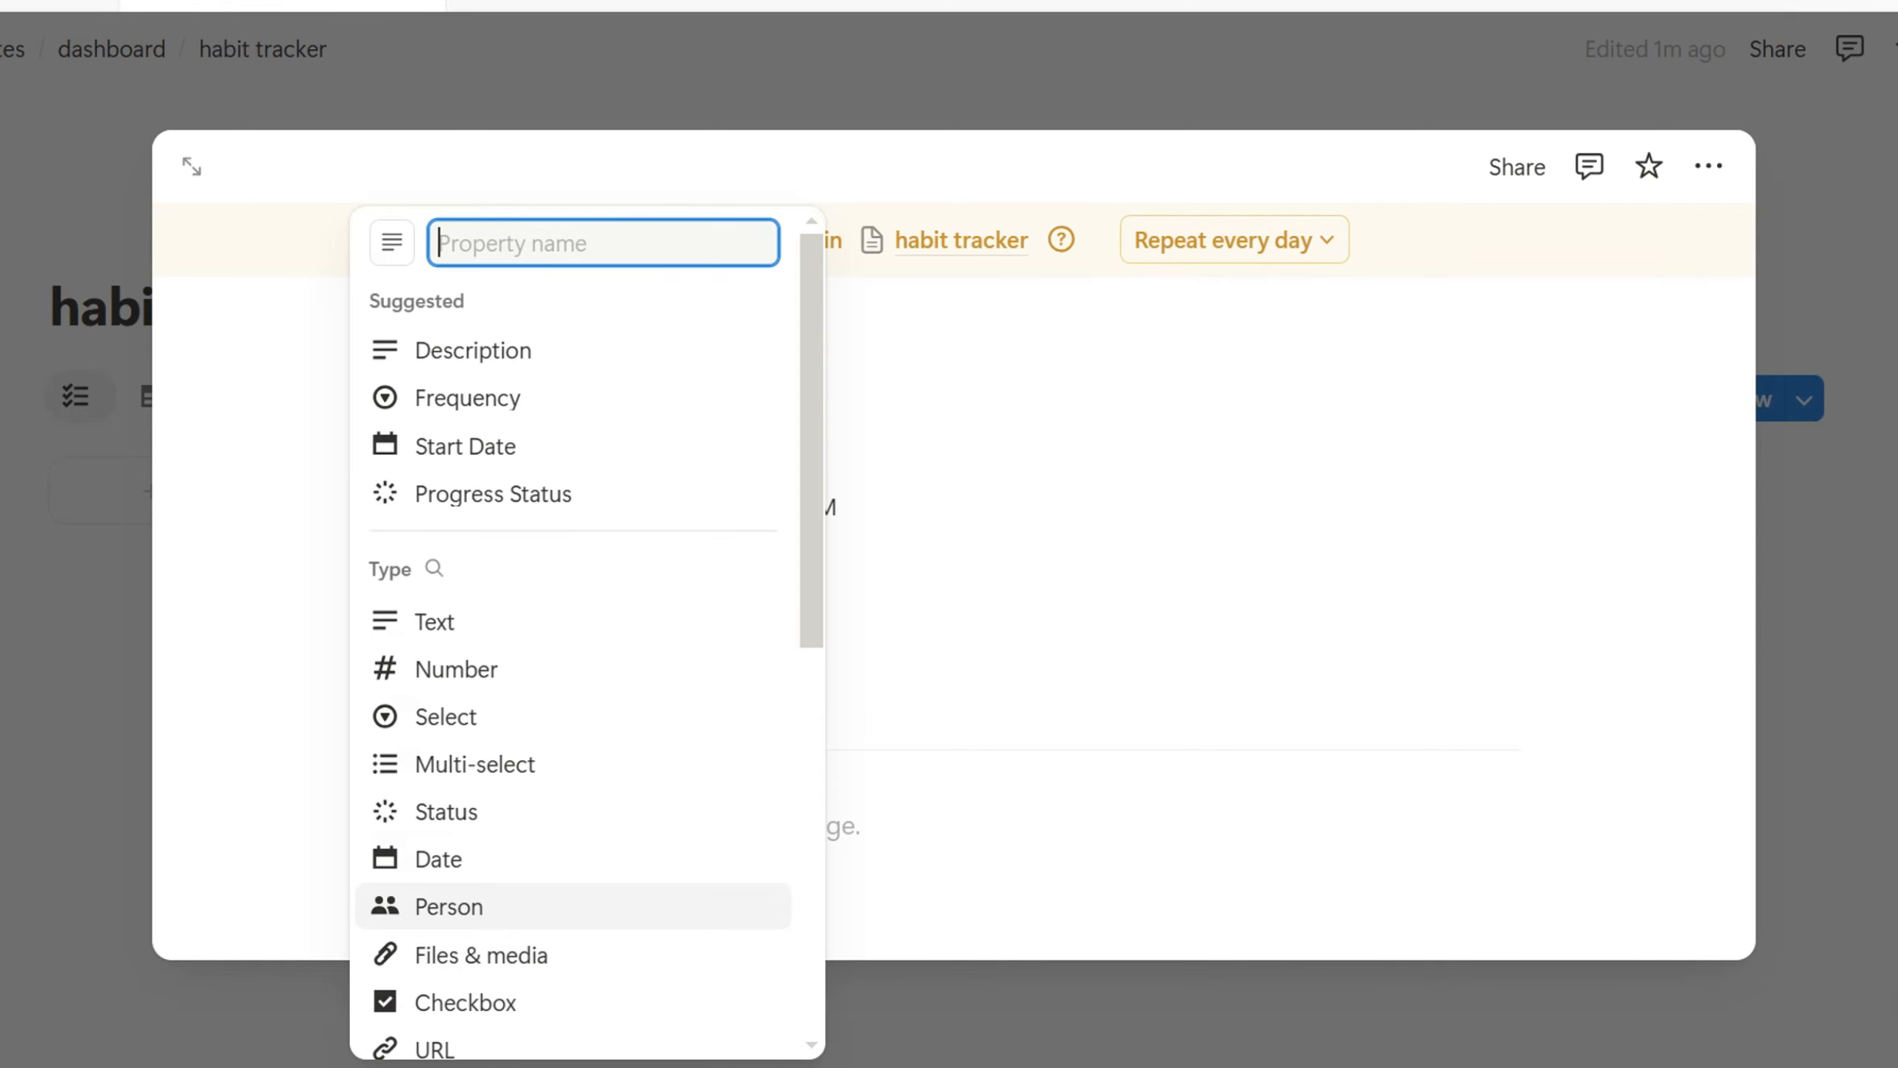
pyautogui.scroll(-6, 524, 822)
pyautogui.click(456, 696)
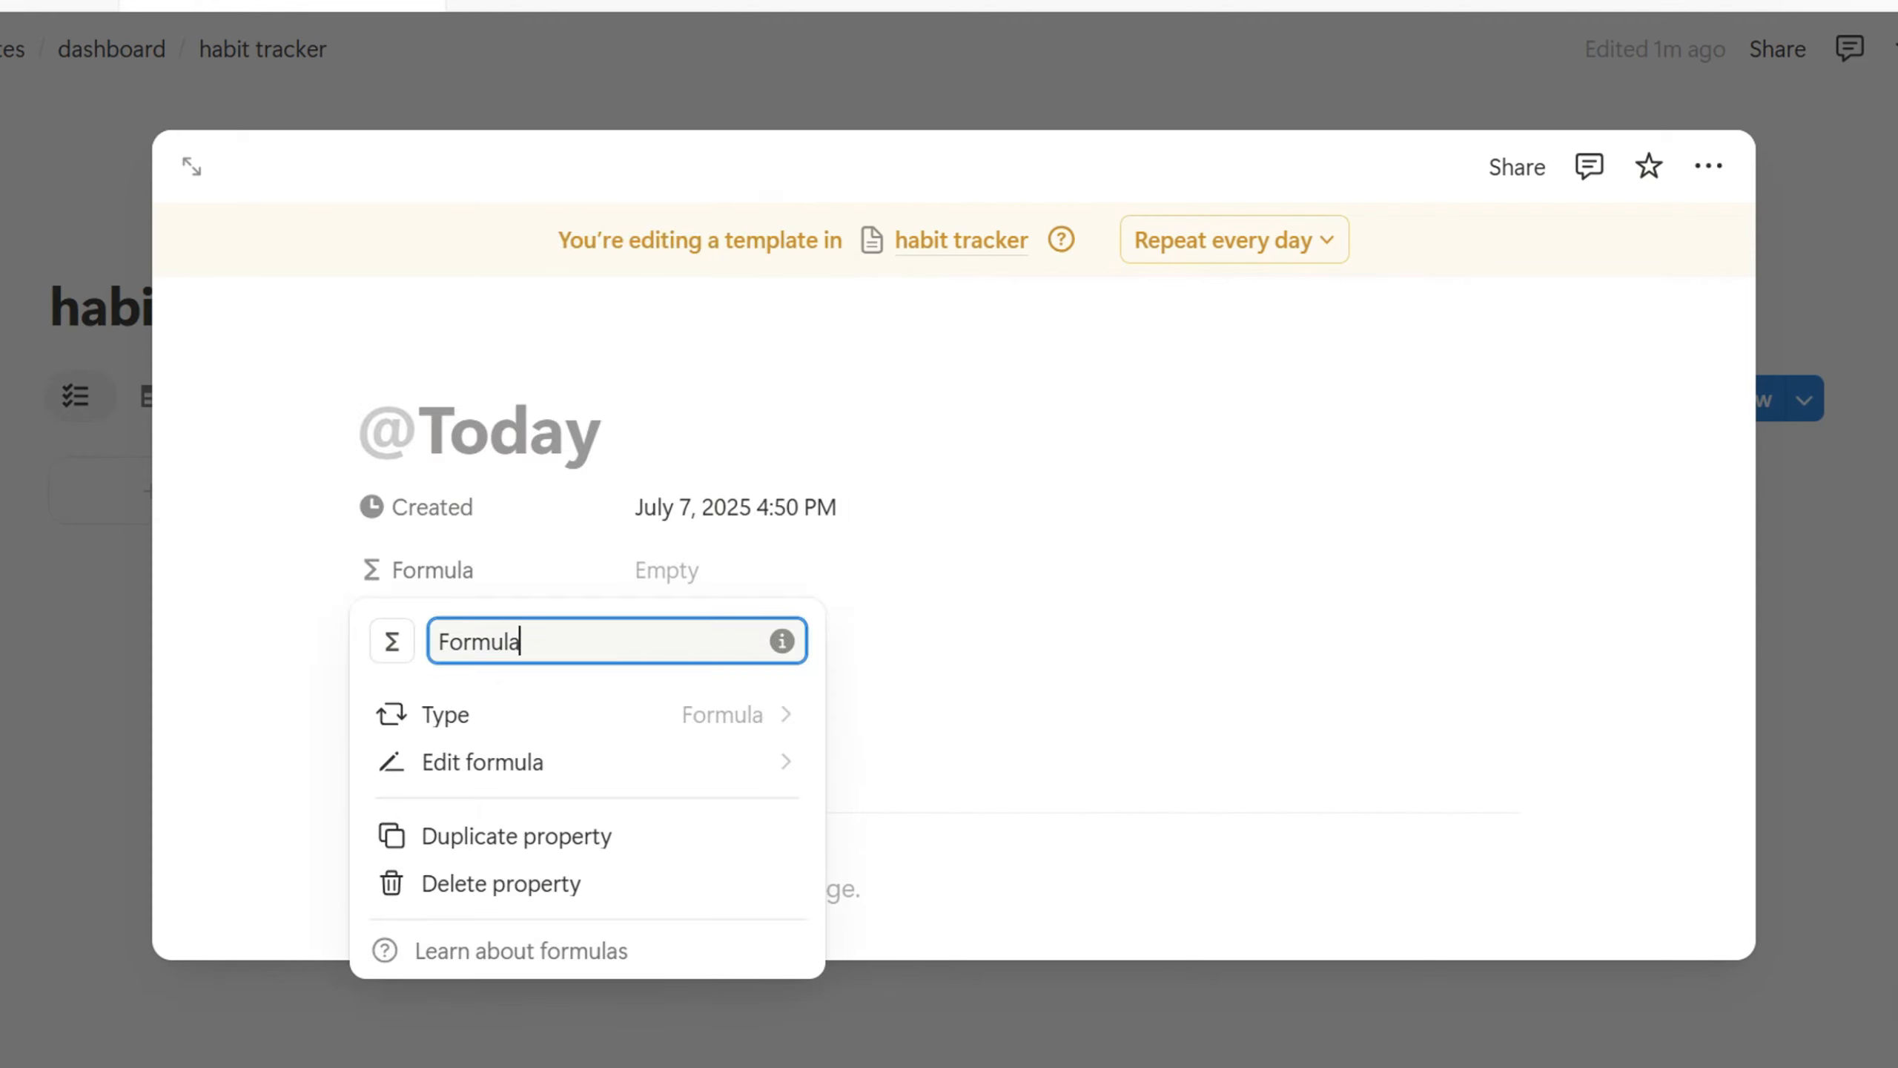
pyautogui.moveTo(524, 642); pyautogui.dragTo(400, 641)
pyautogui.write('Da')
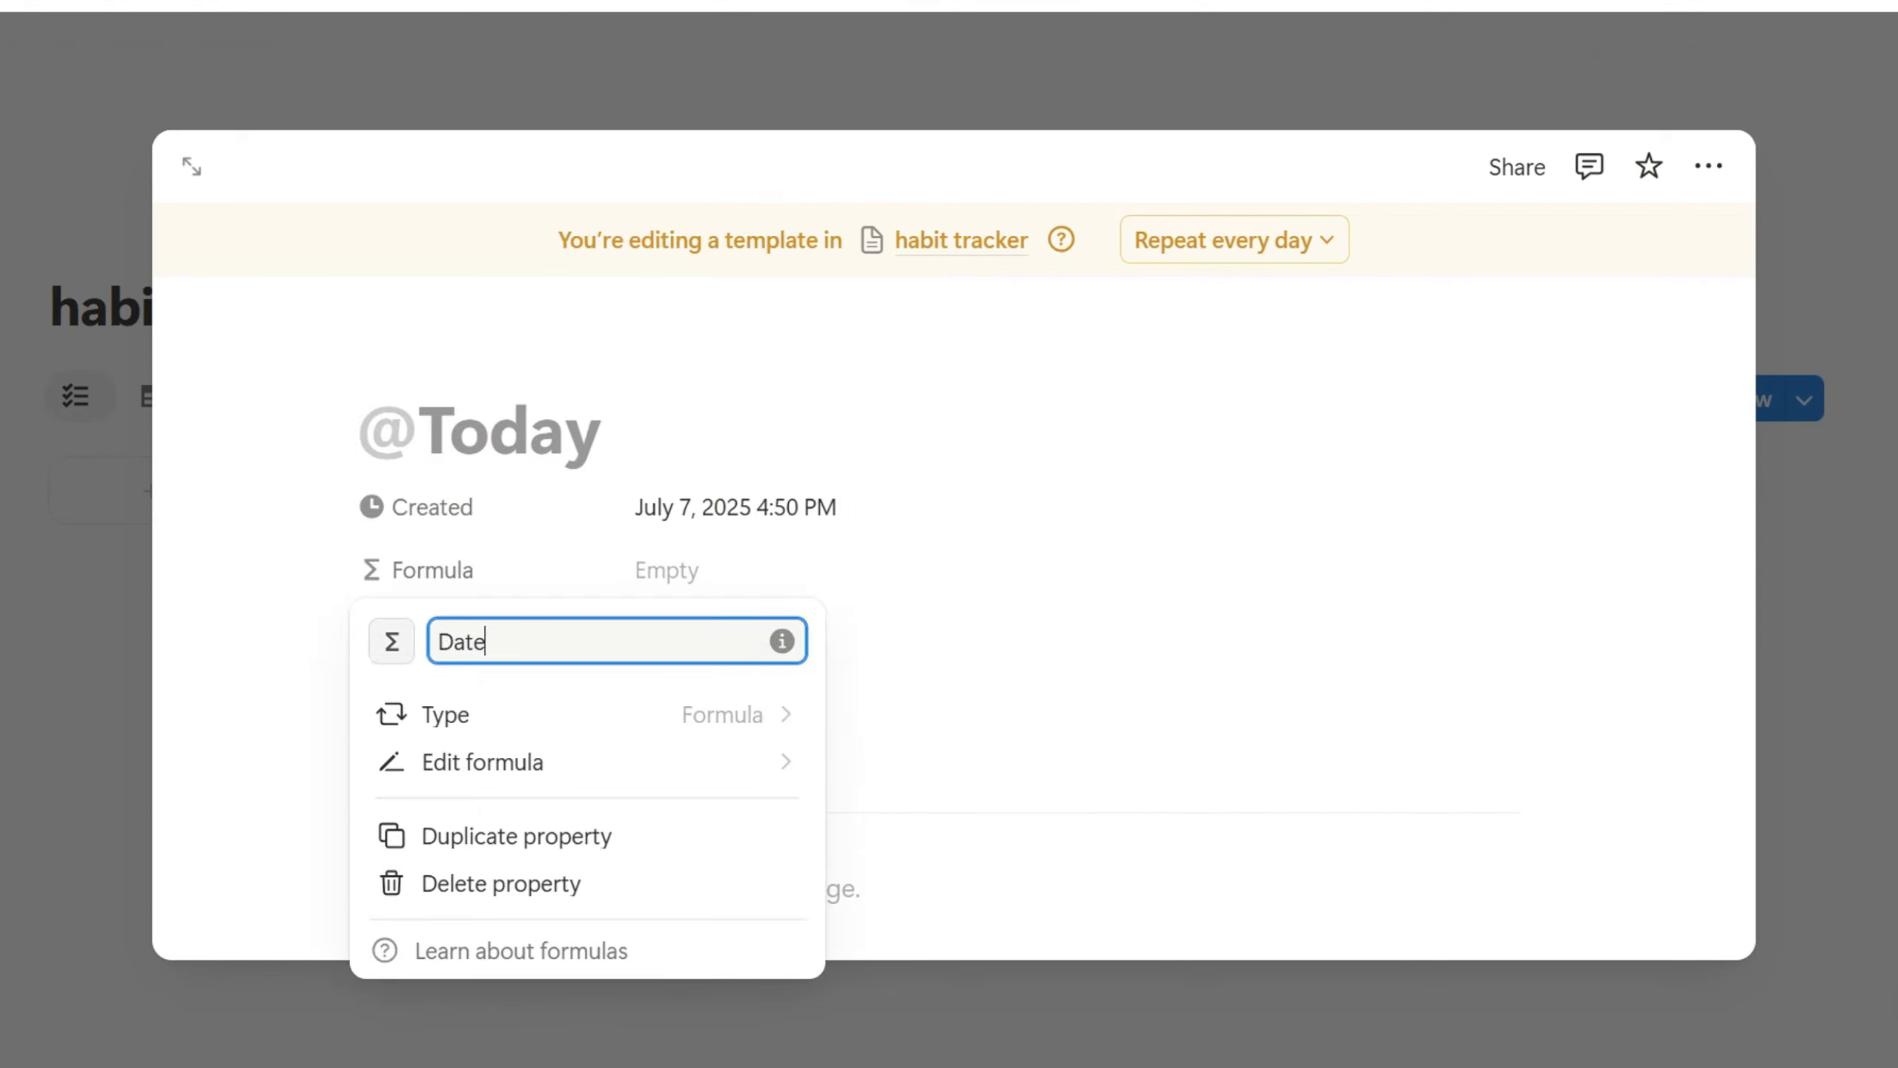
pyautogui.write('te')
pyautogui.click(391, 640)
pyautogui.write('calen')
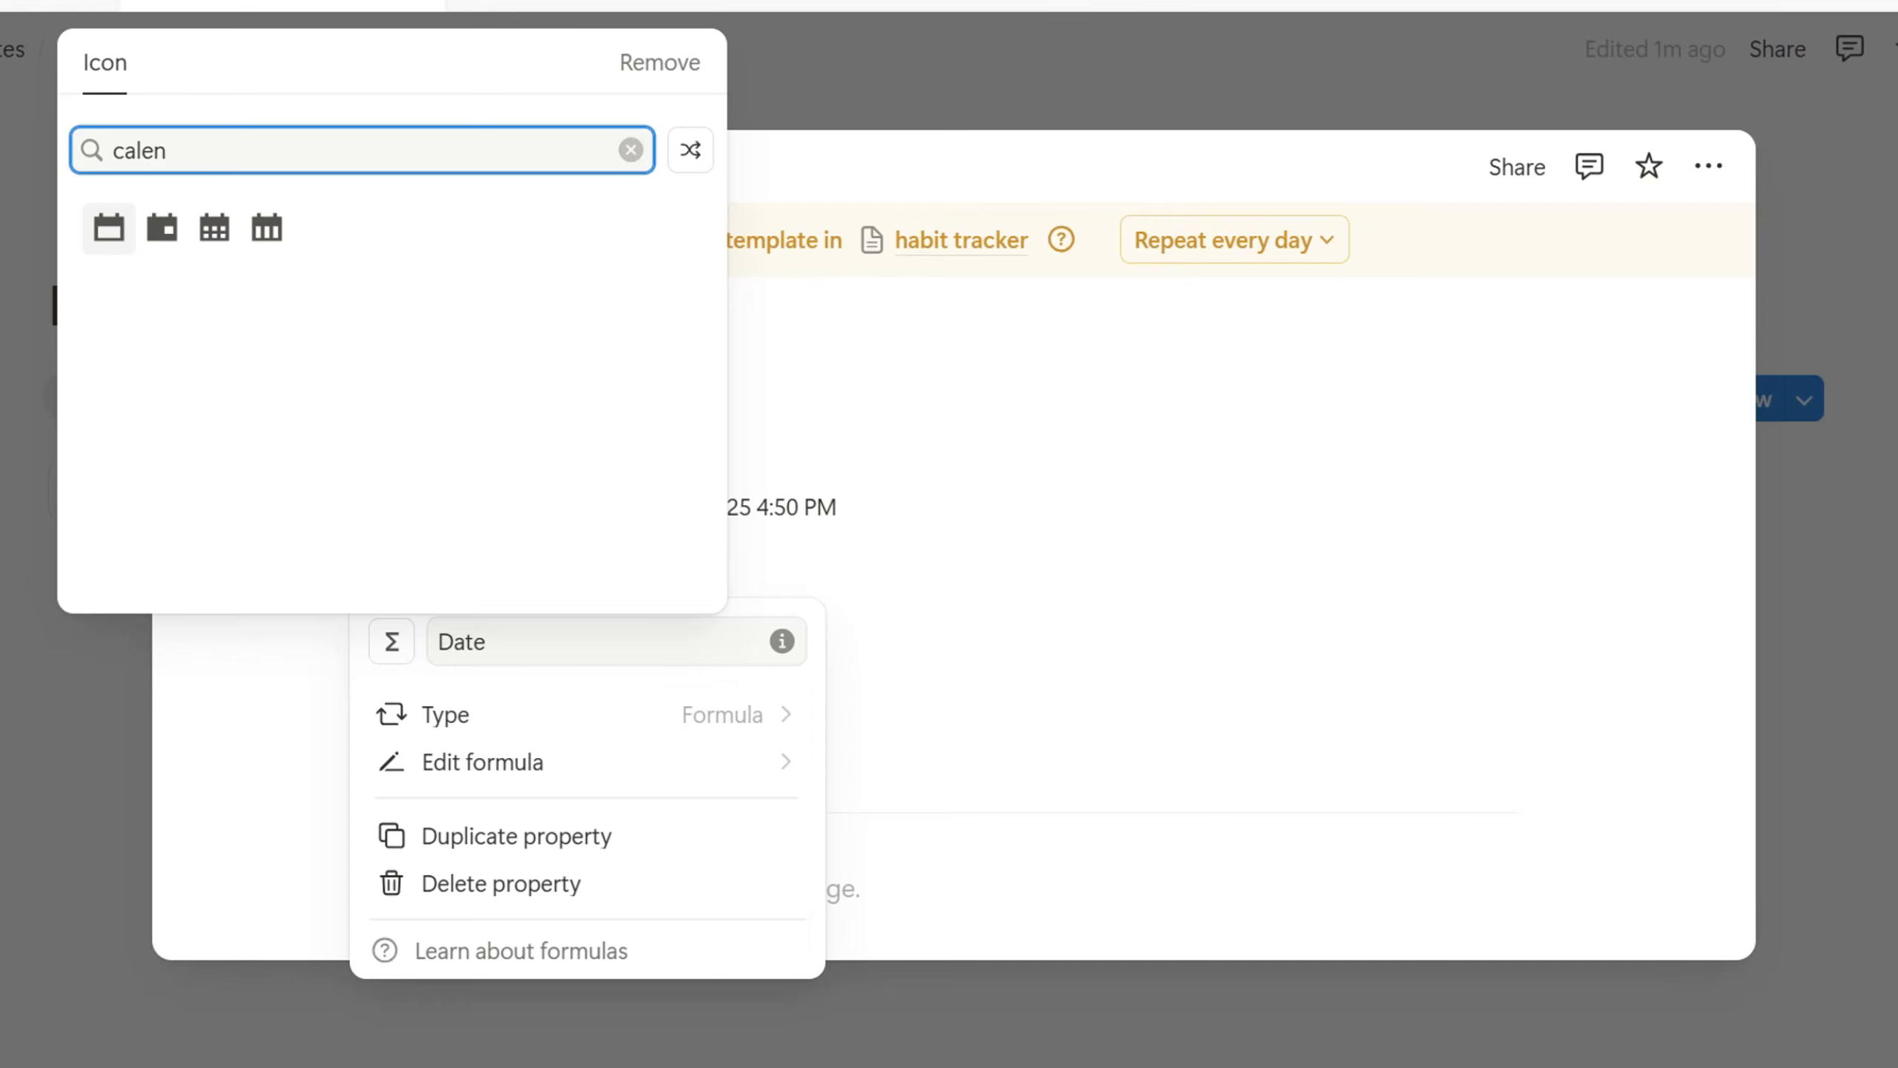
pyautogui.press('Return')
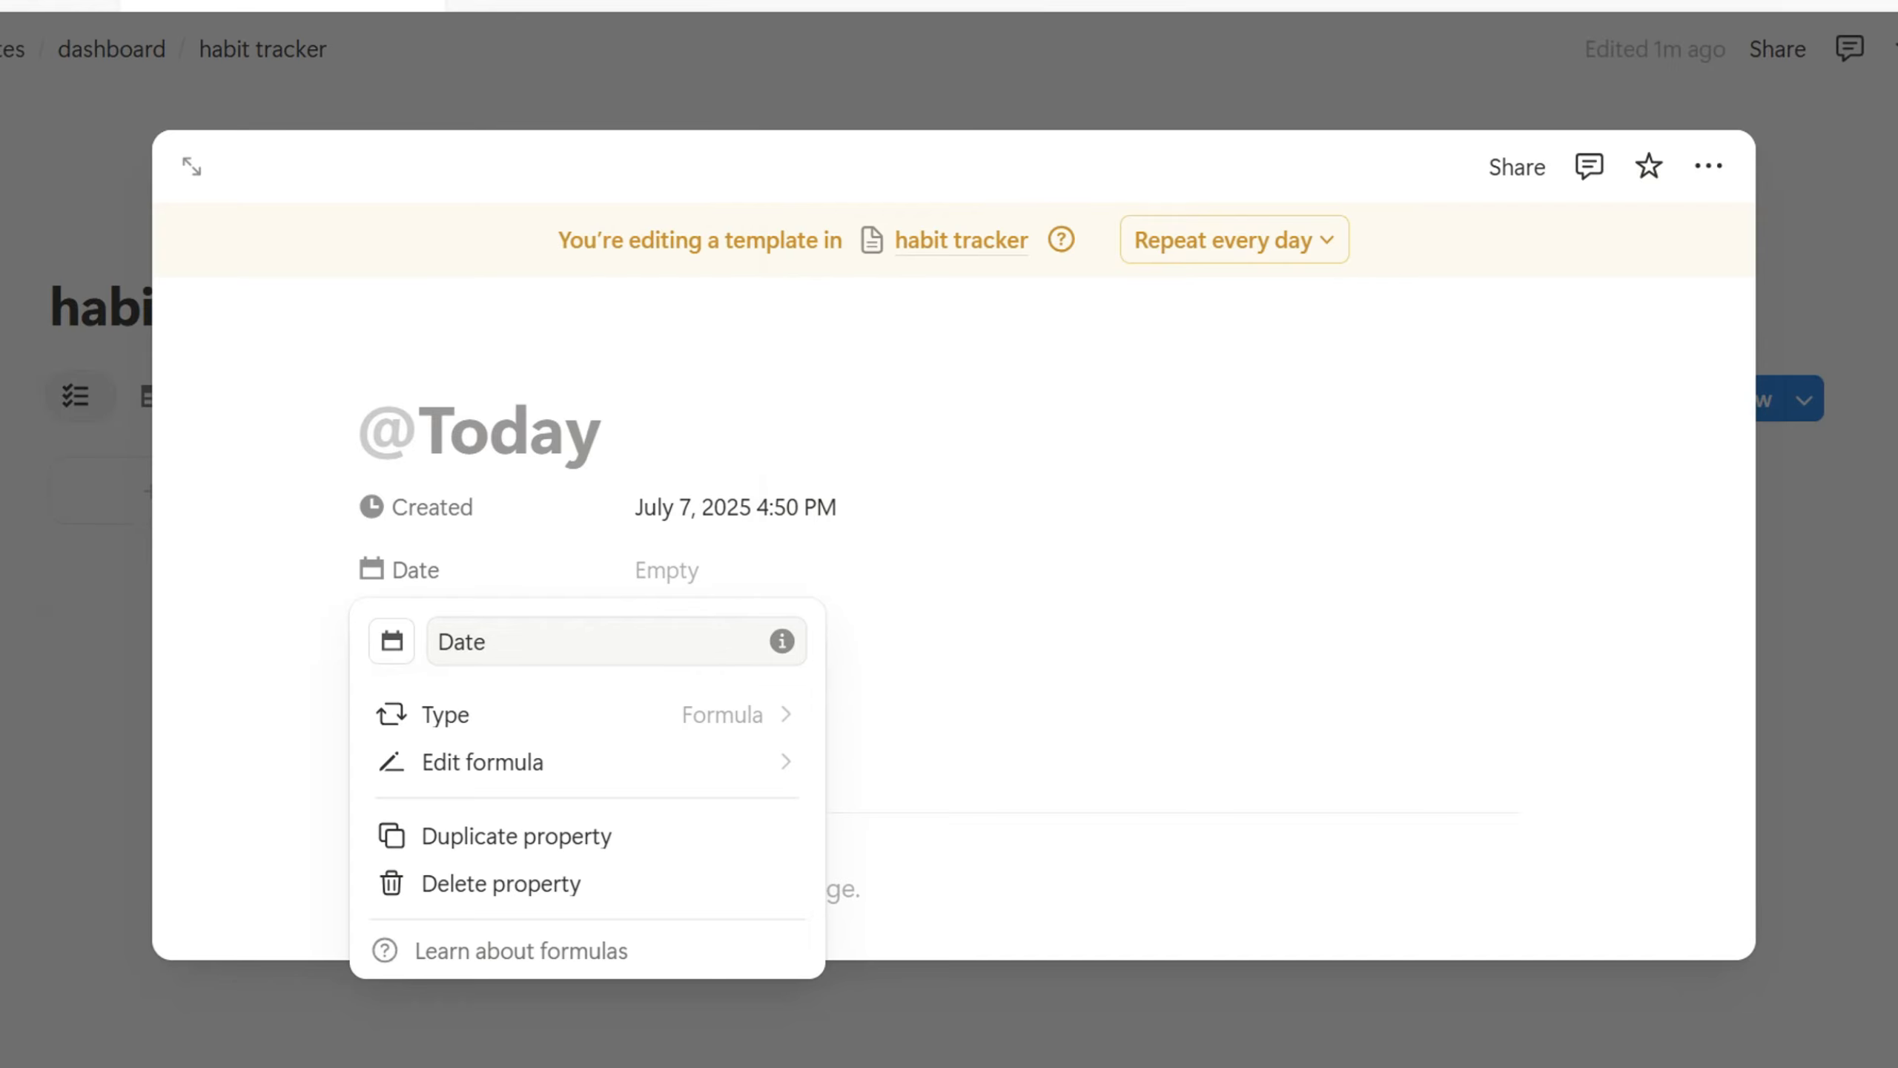
# Set the Date property's formula to formatDate(Created, "MMMM D") and save it
pyautogui.click(482, 762)
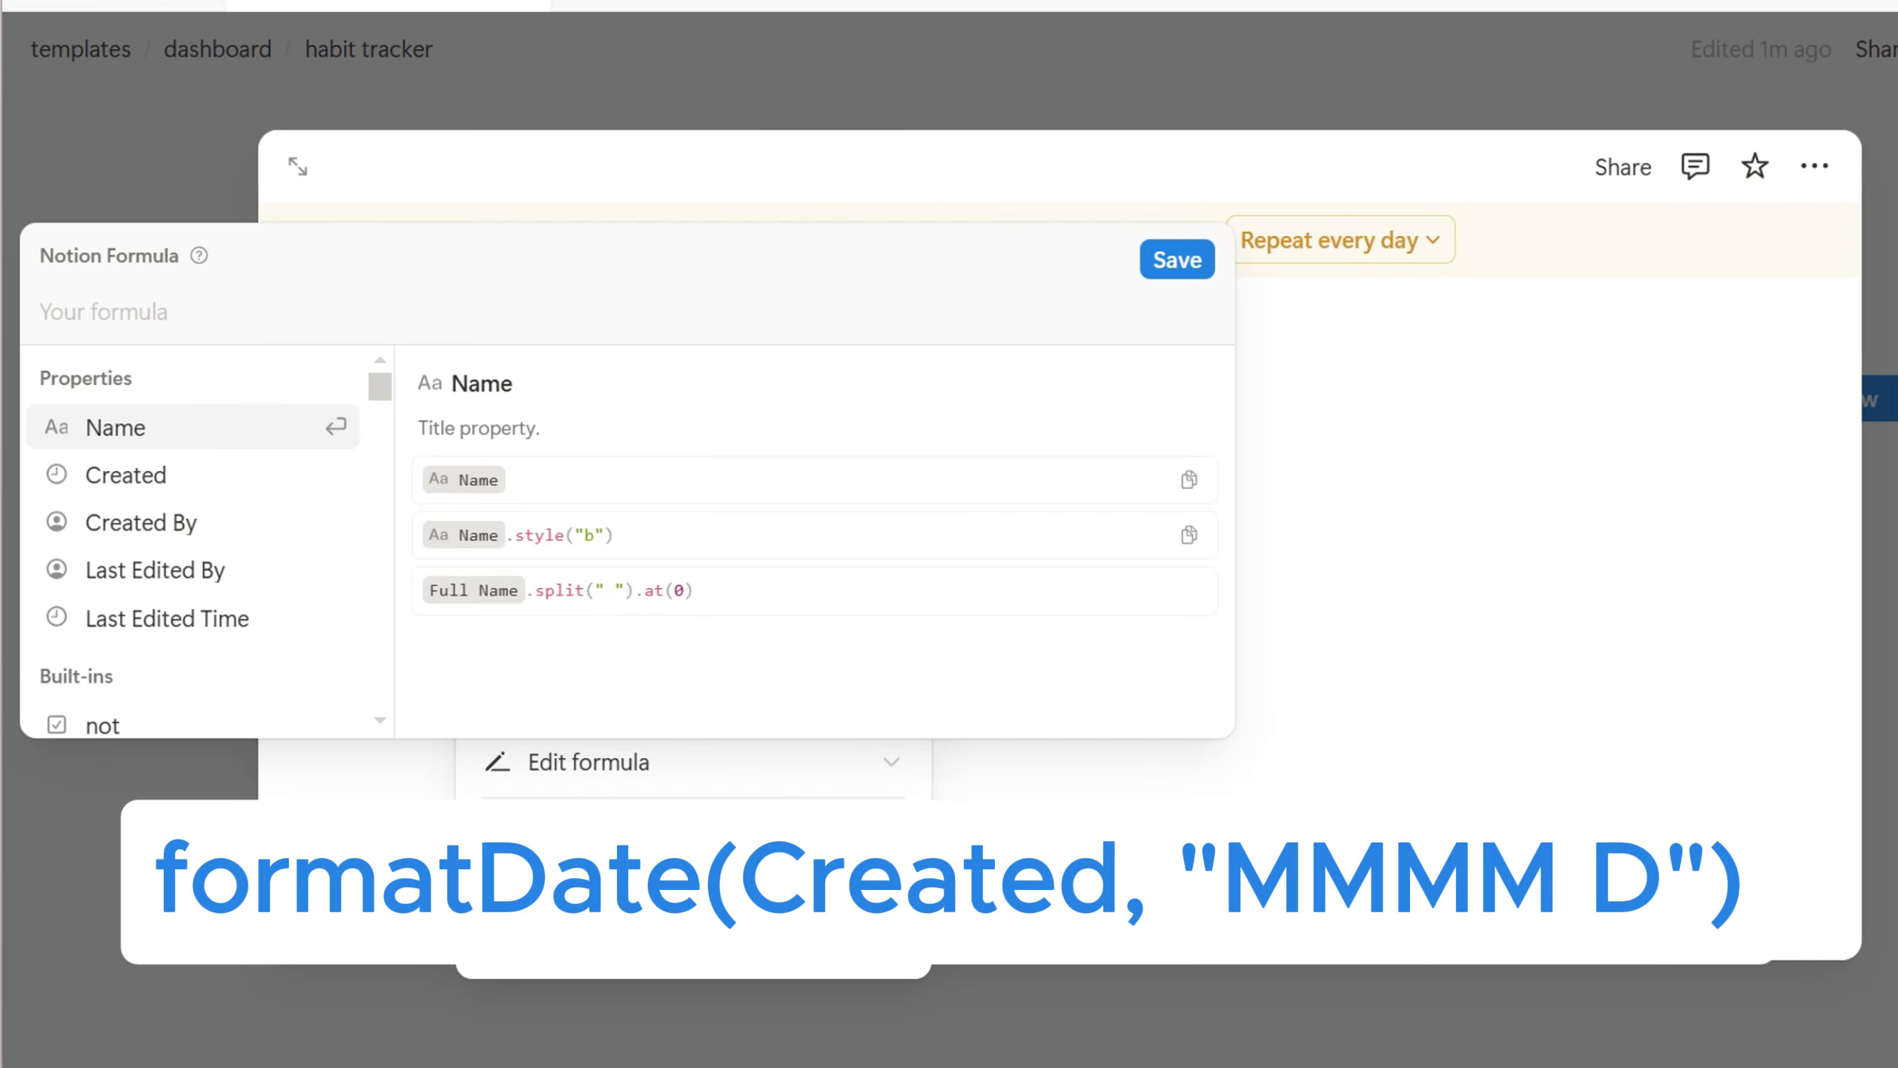
pyautogui.write('formatD')
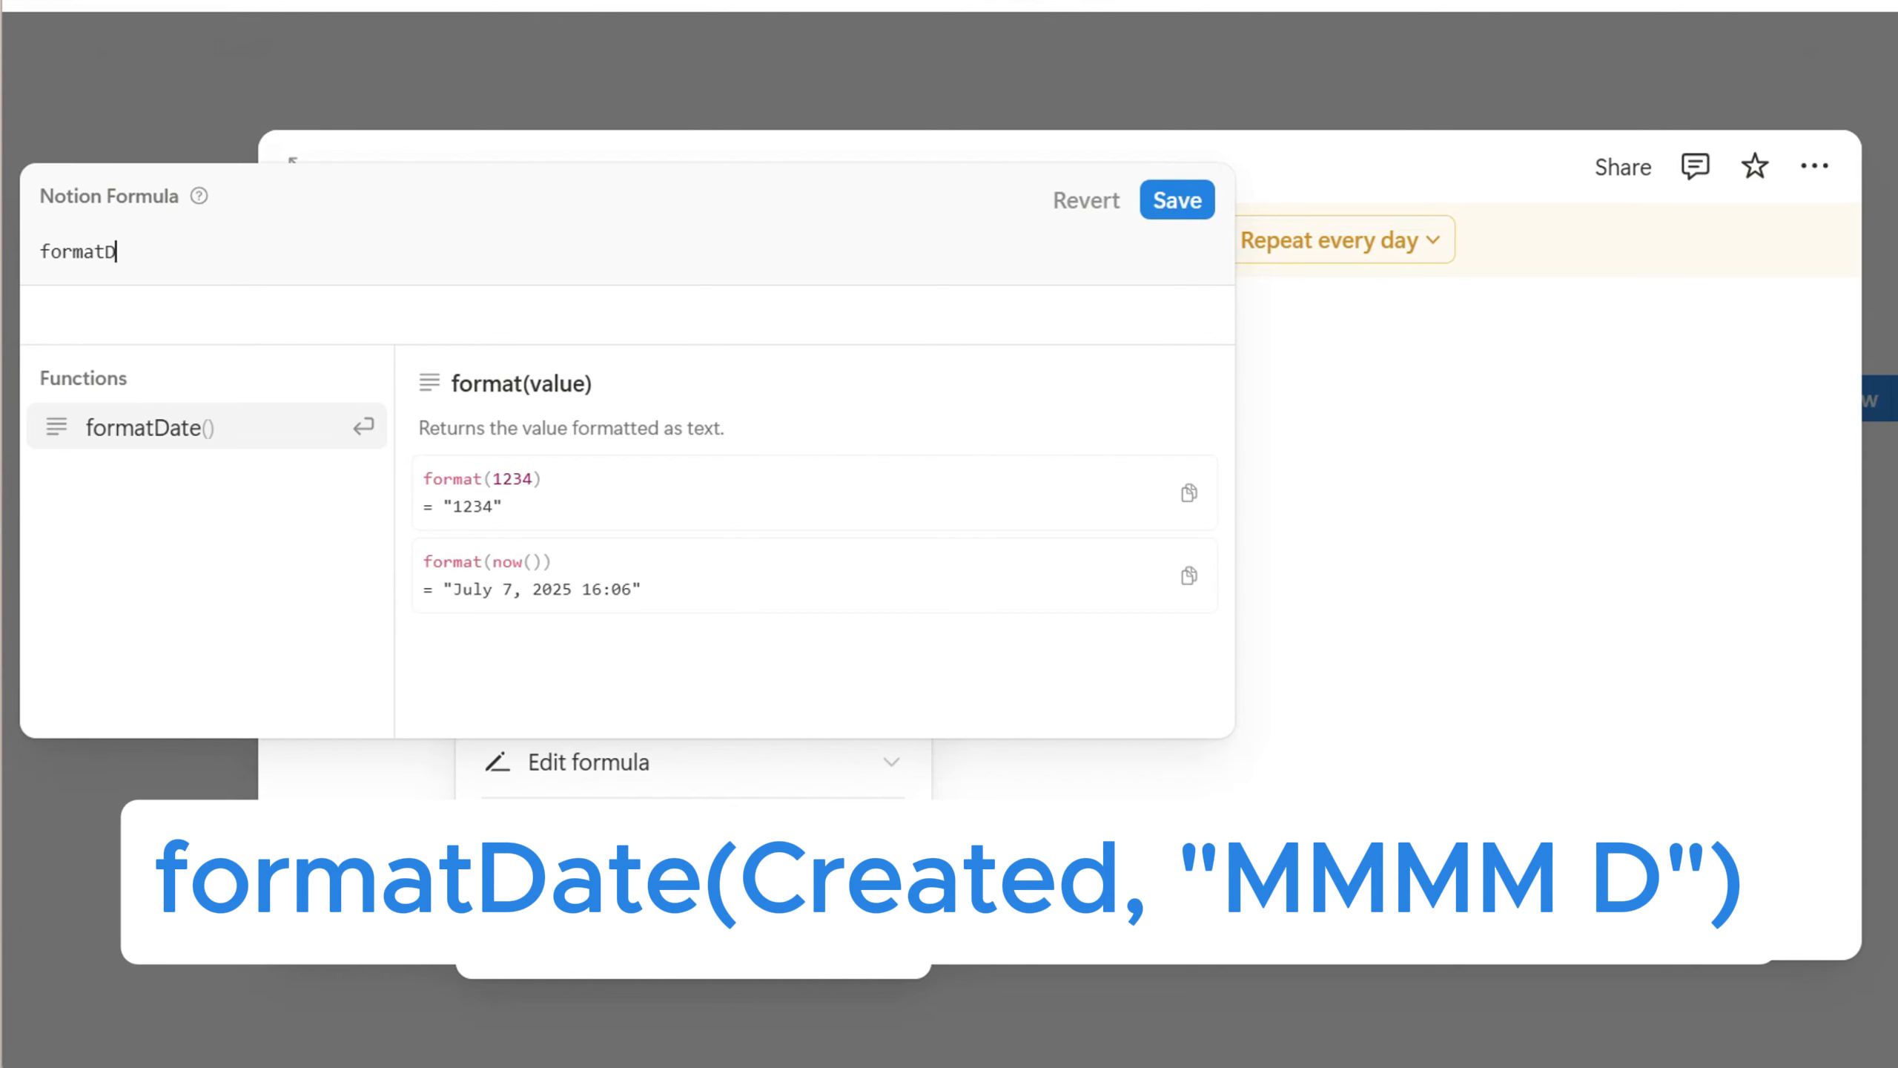
pyautogui.write('ate(')
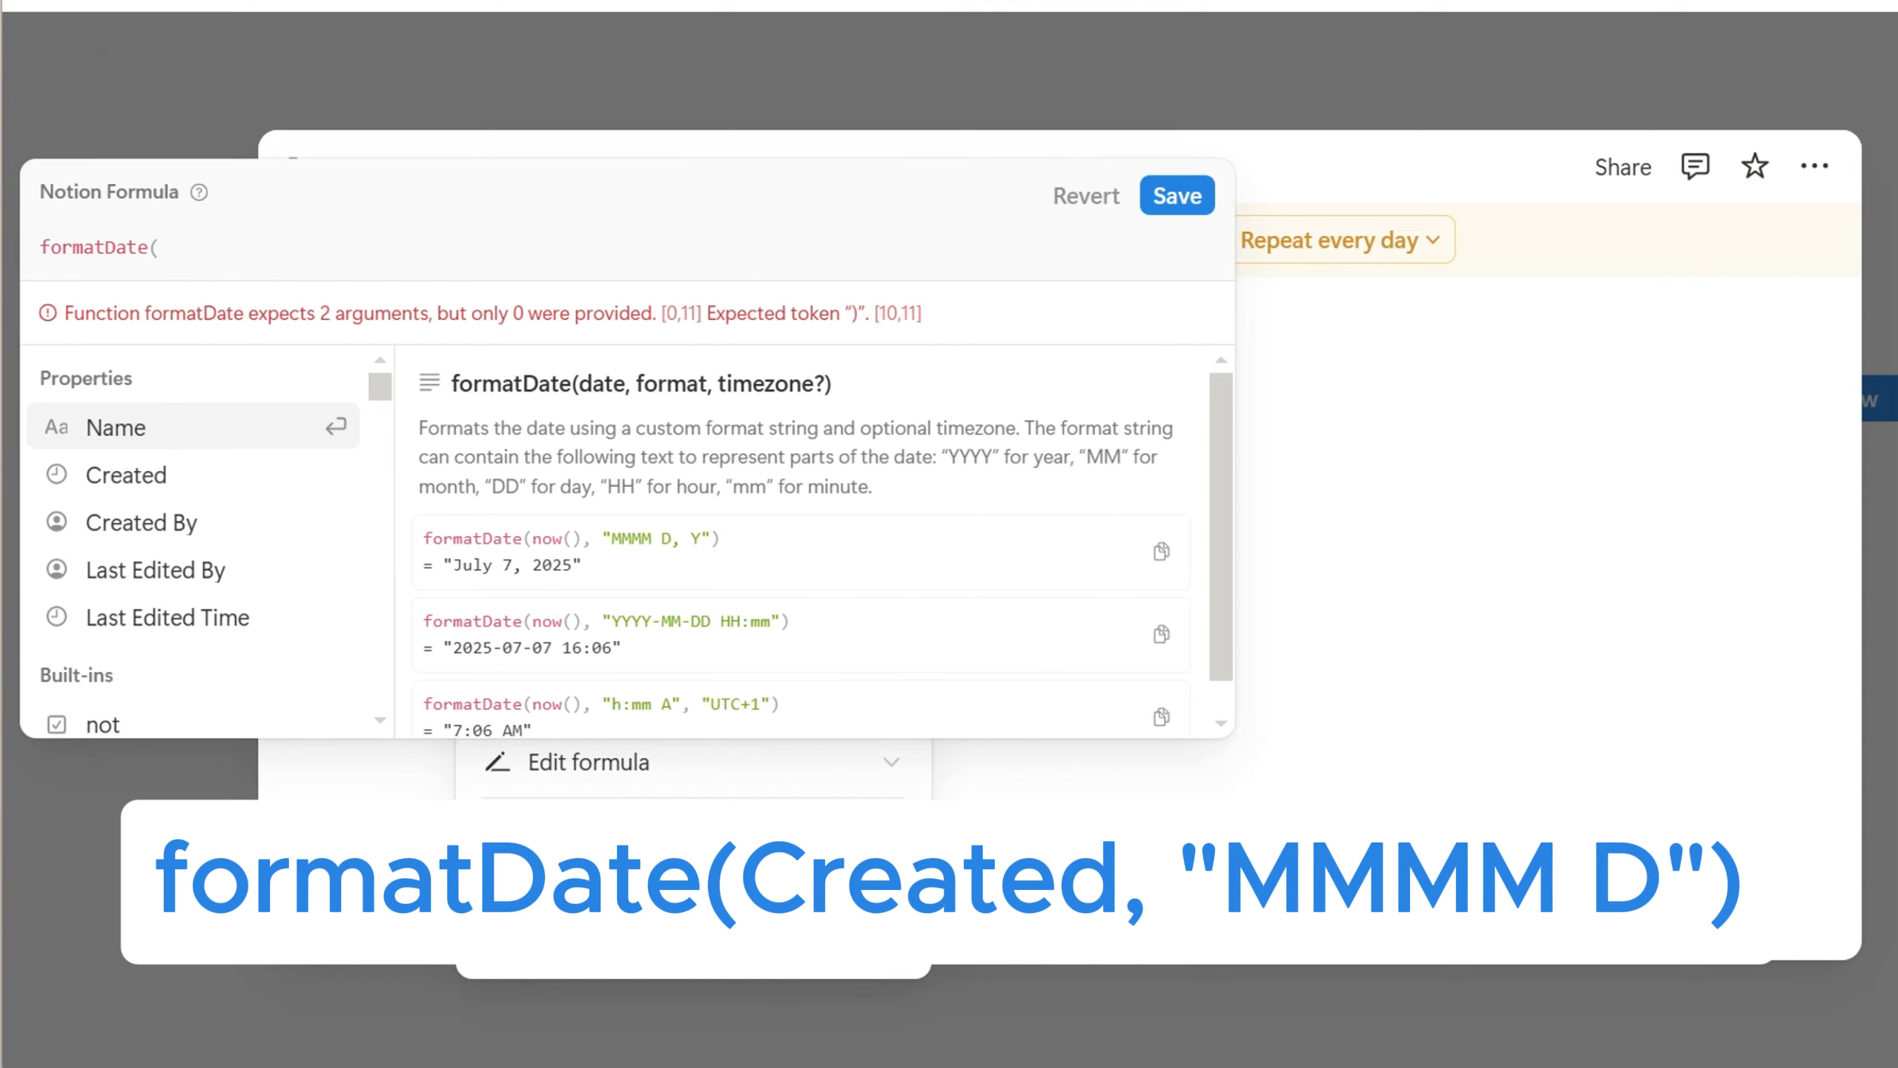
pyautogui.write('created')
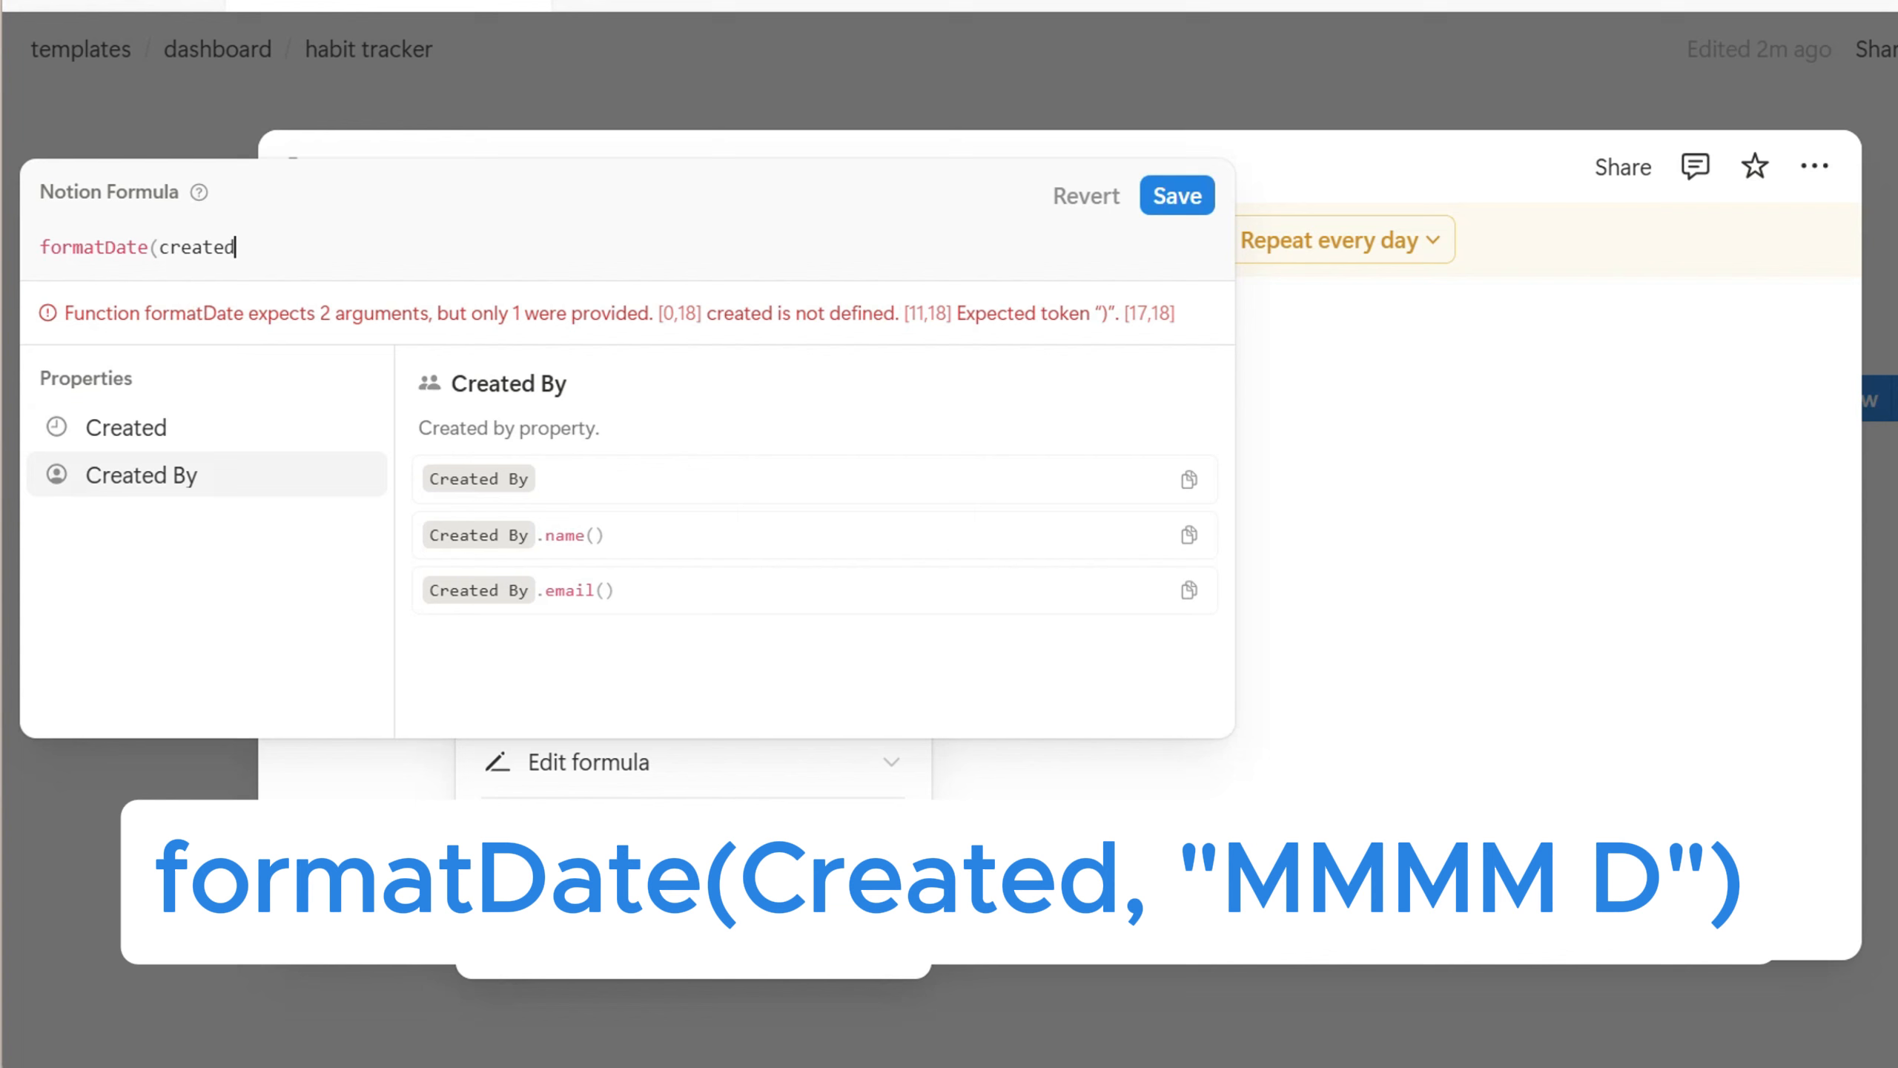
pyautogui.press('Up')
pyautogui.press('Return')
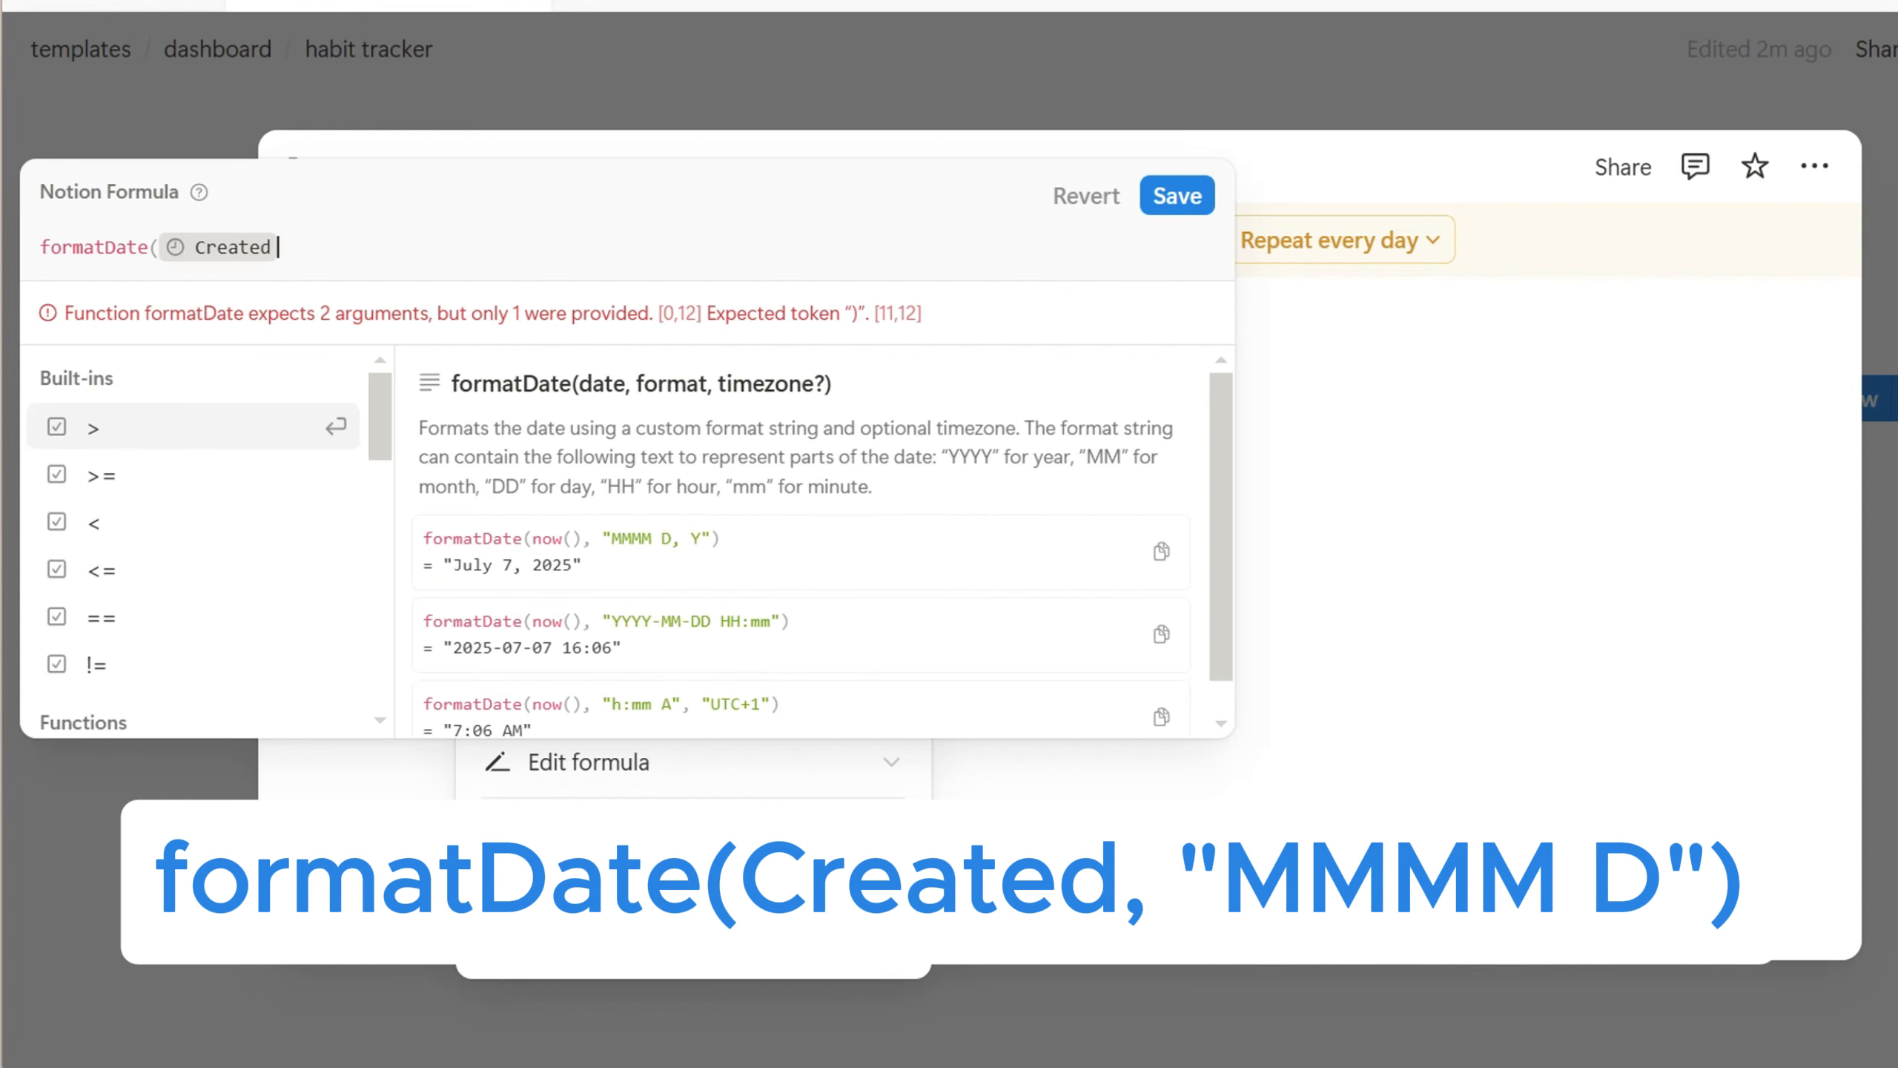
pyautogui.write(', "M')
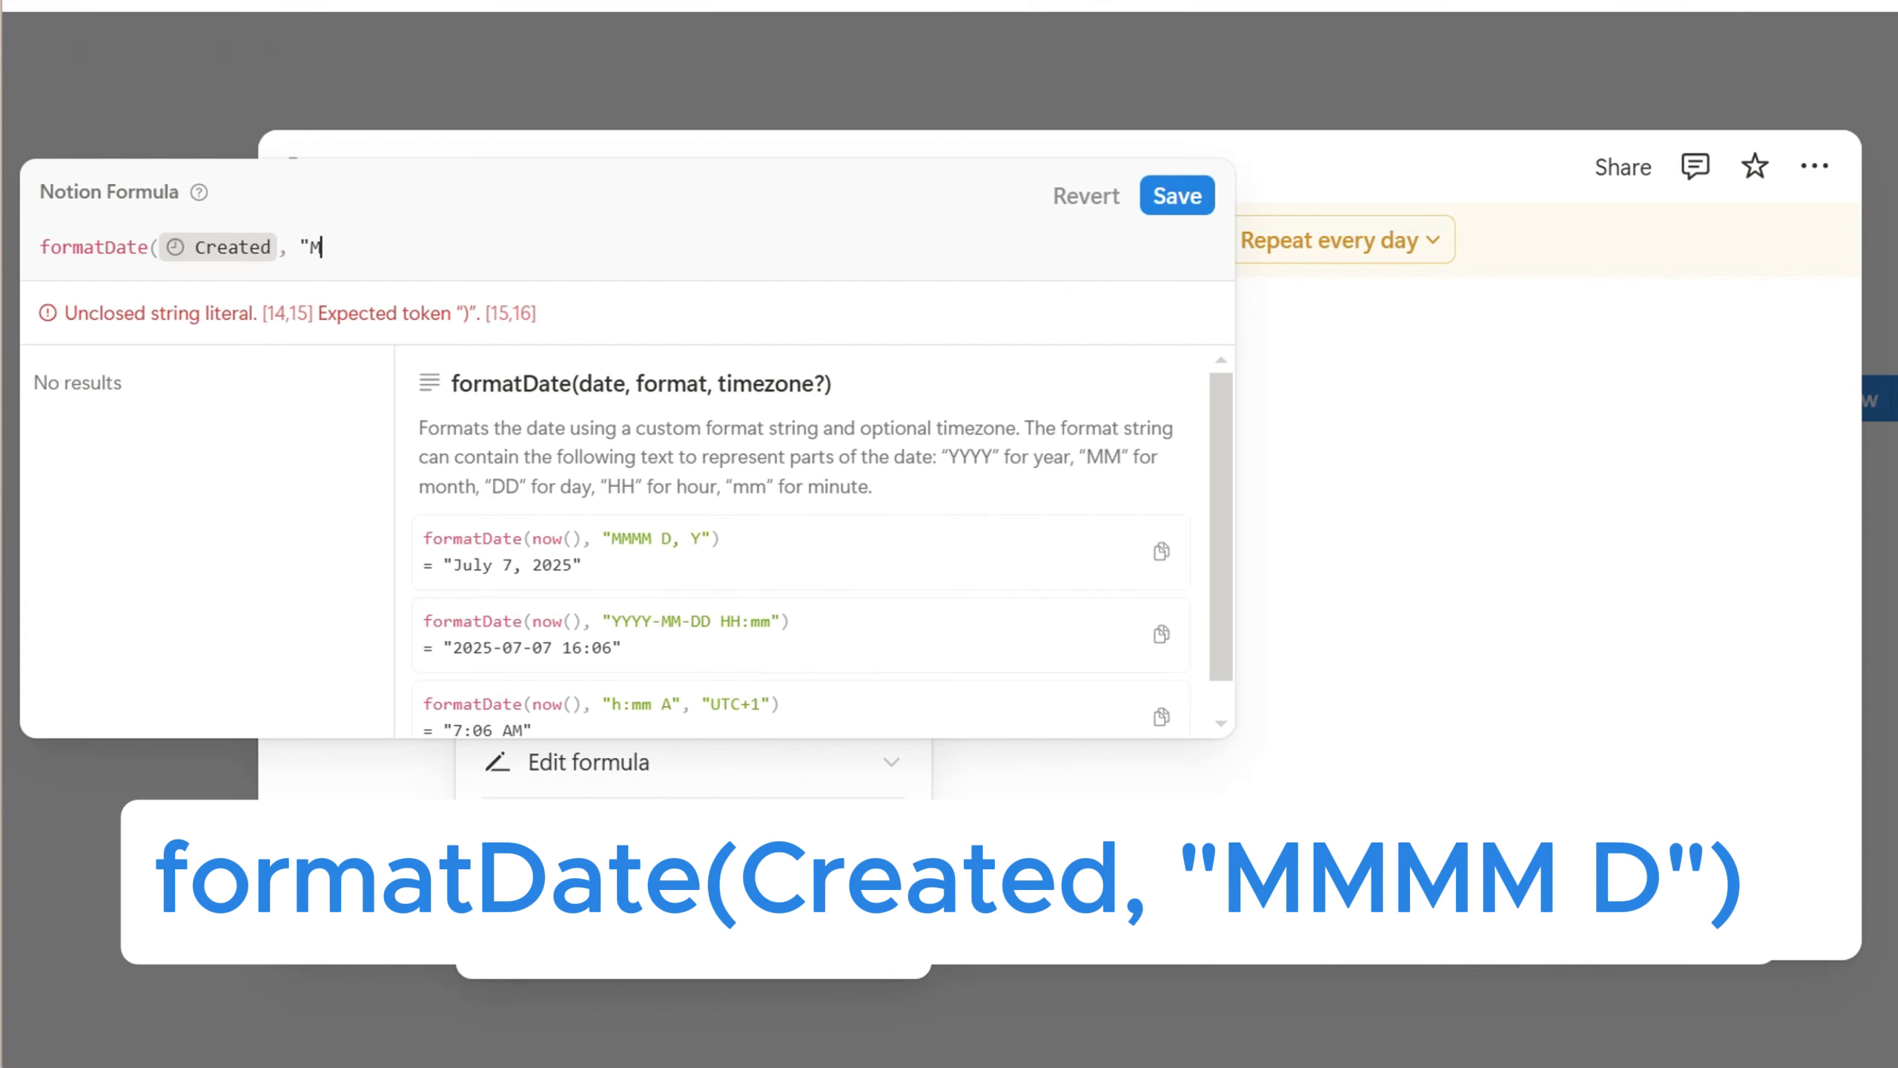
pyautogui.write('MMM D")')
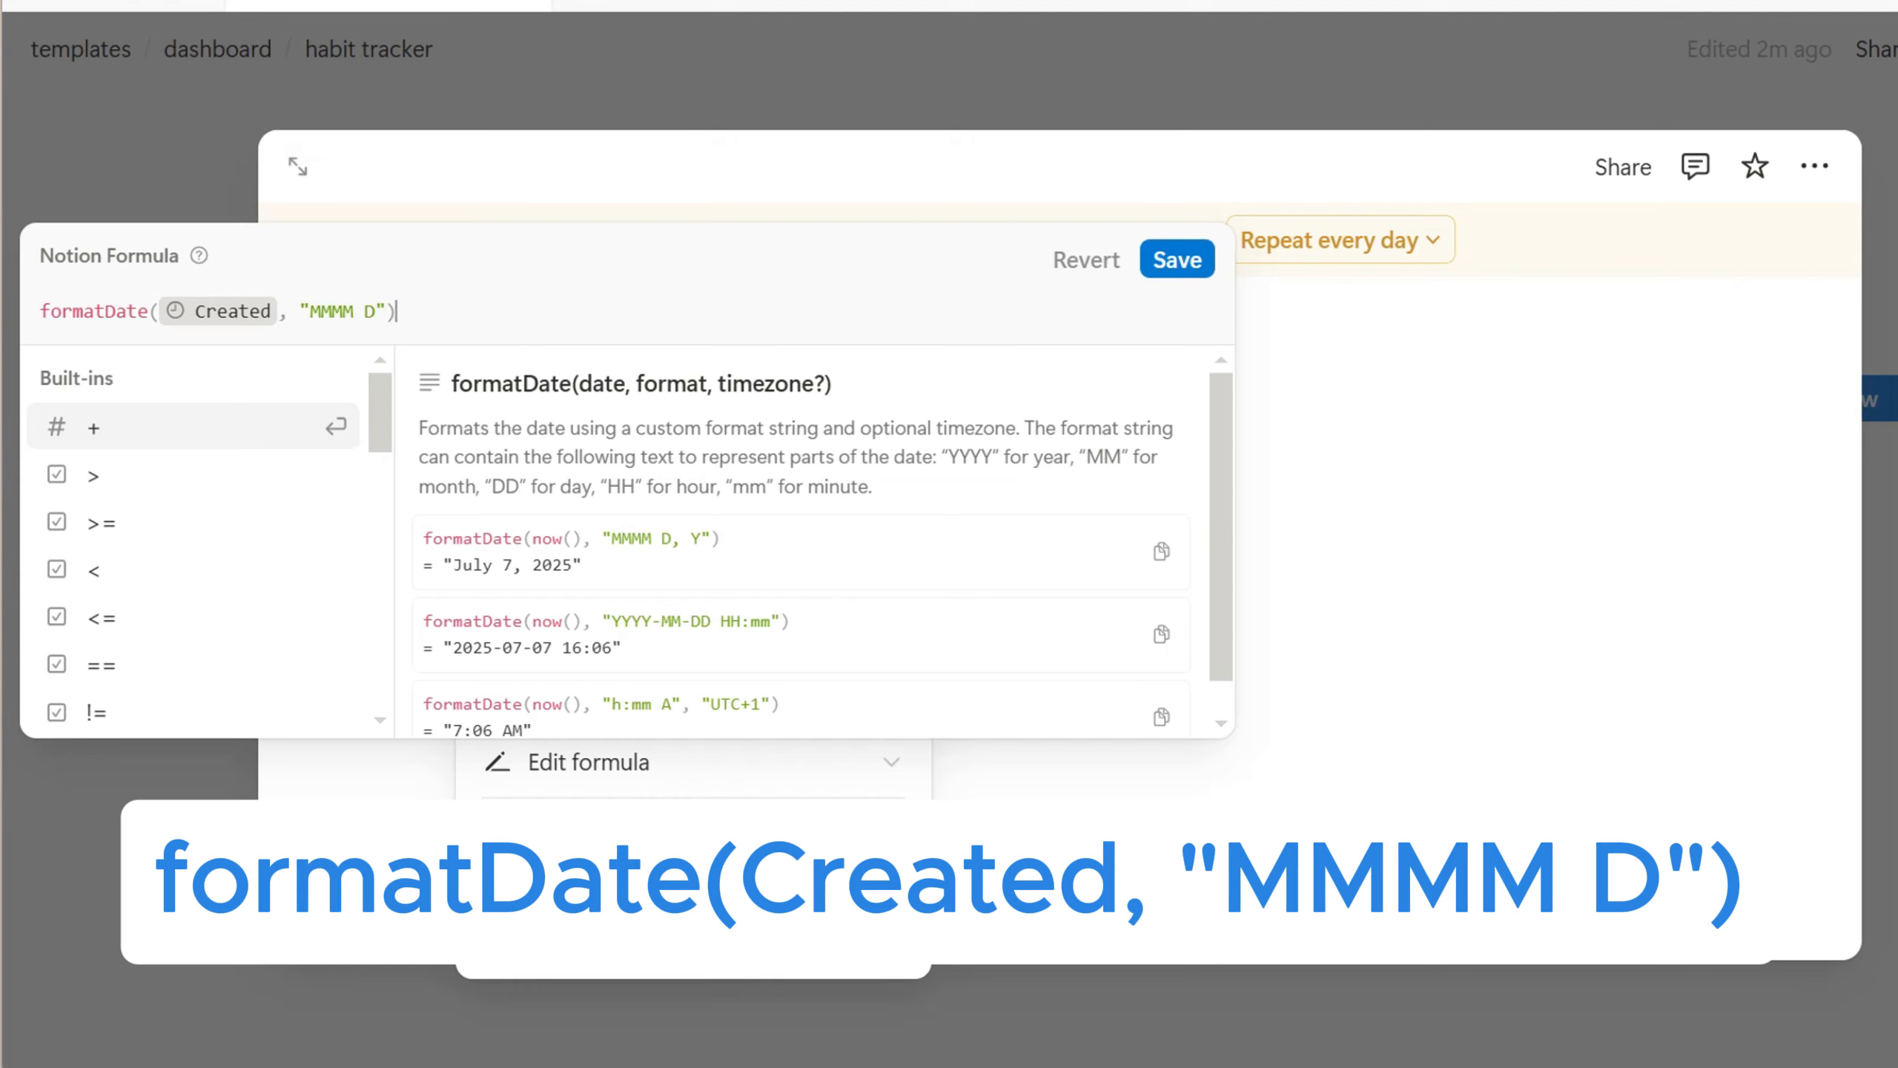
pyautogui.click(1176, 260)
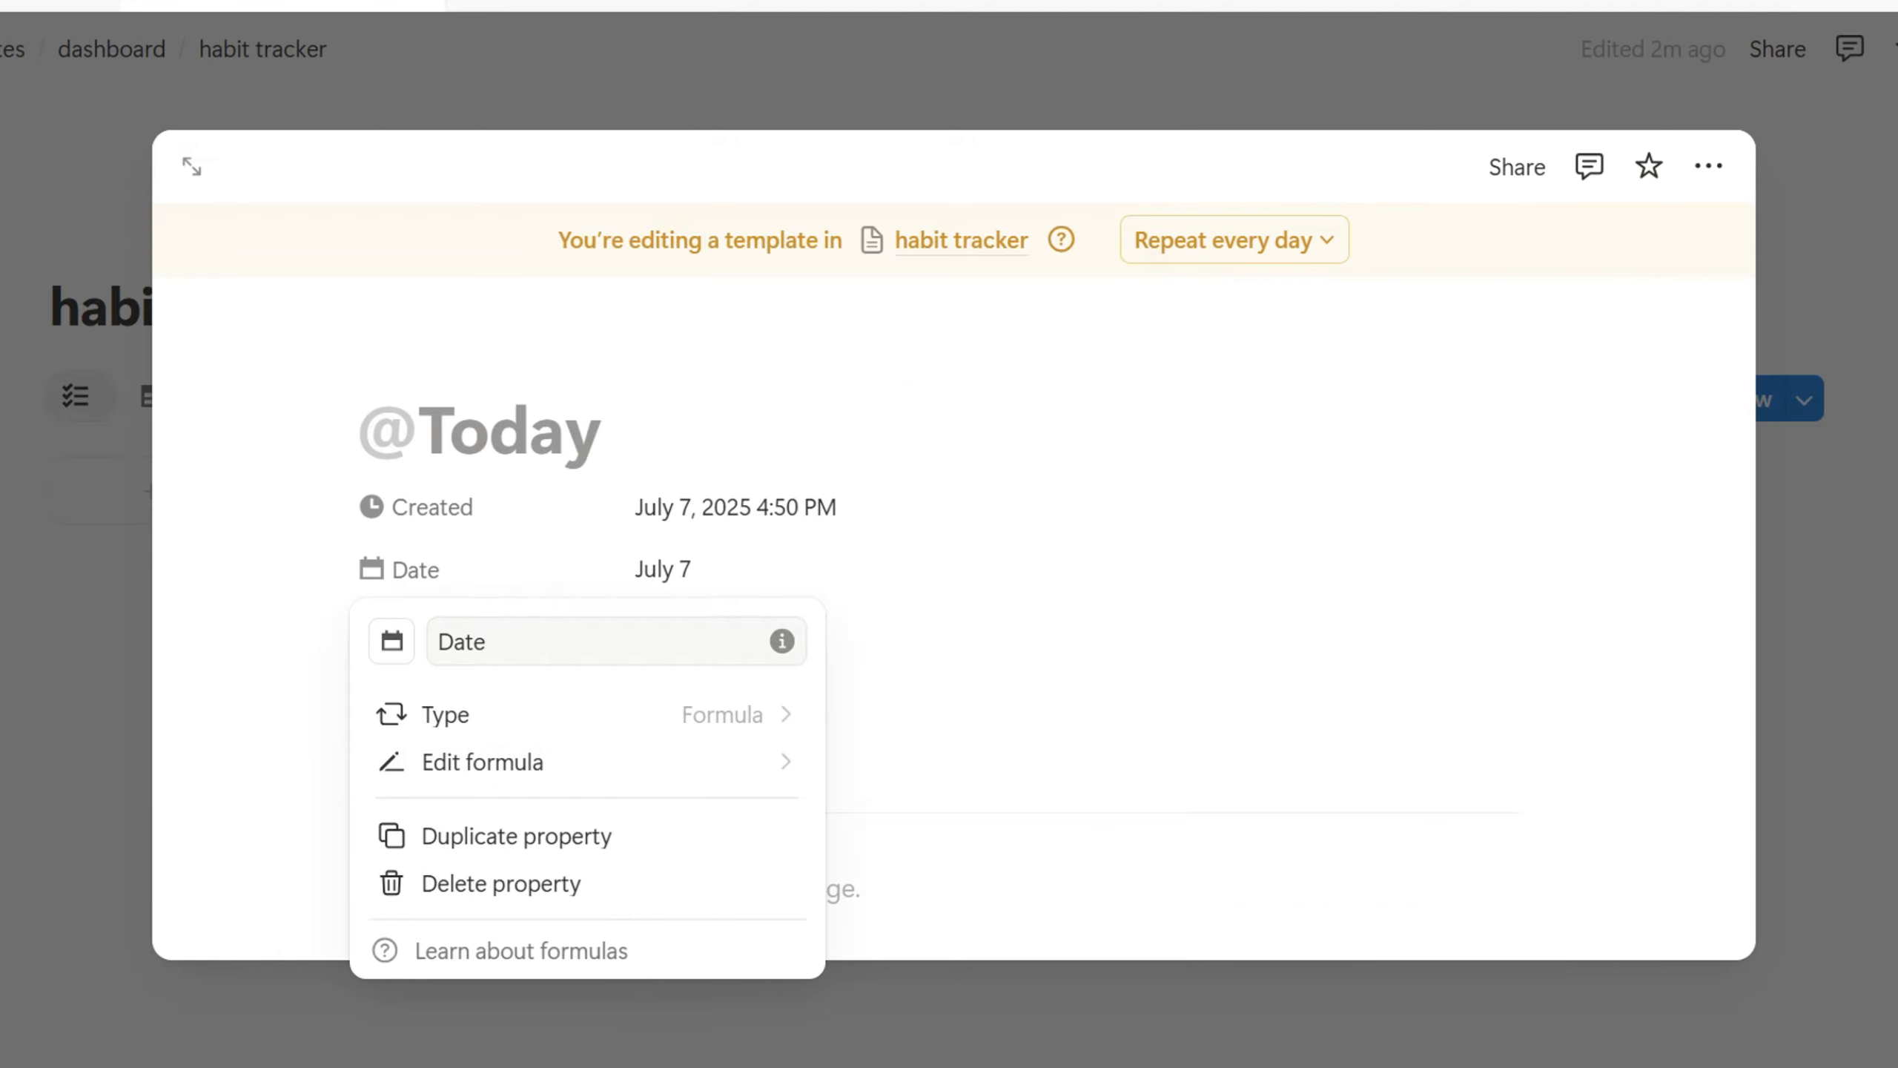
pyautogui.click(523, 570)
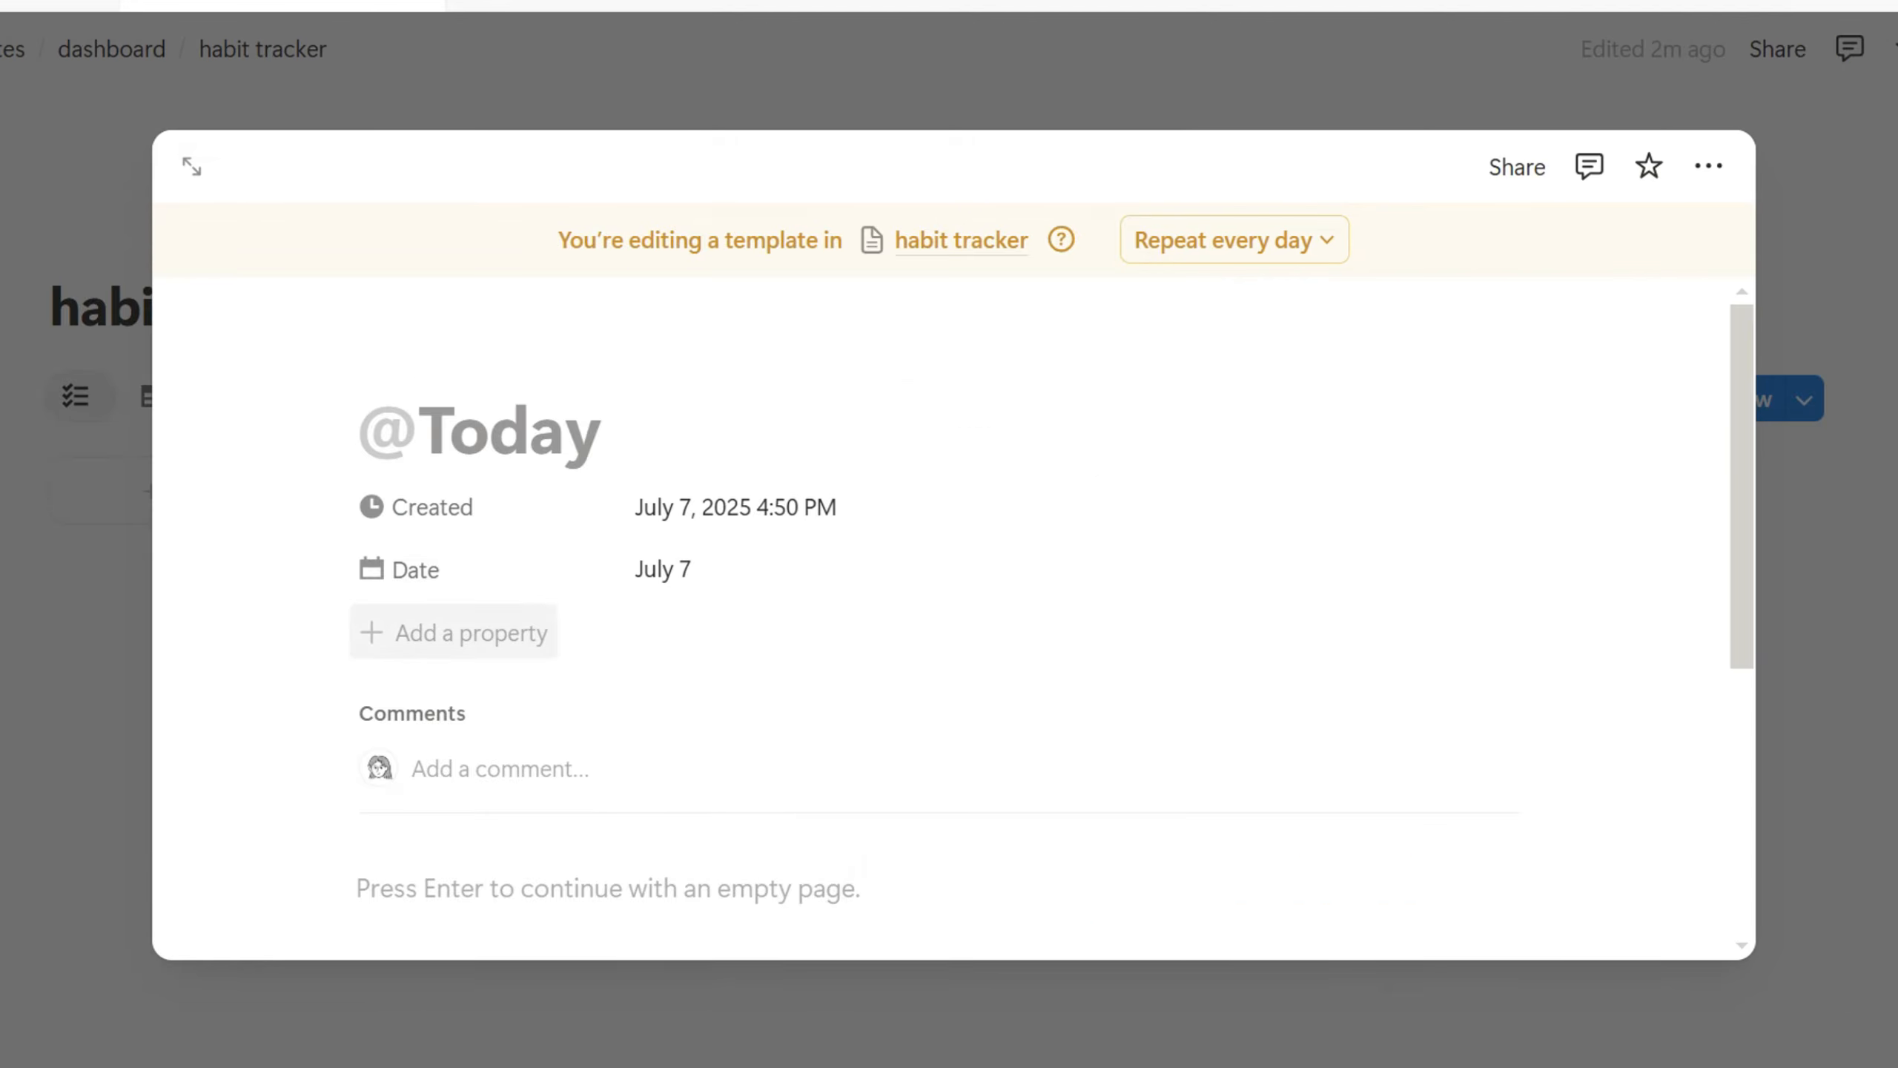
# Add a checkbox property named Gym to the template and give it the dumbbell icon
pyautogui.click(454, 632)
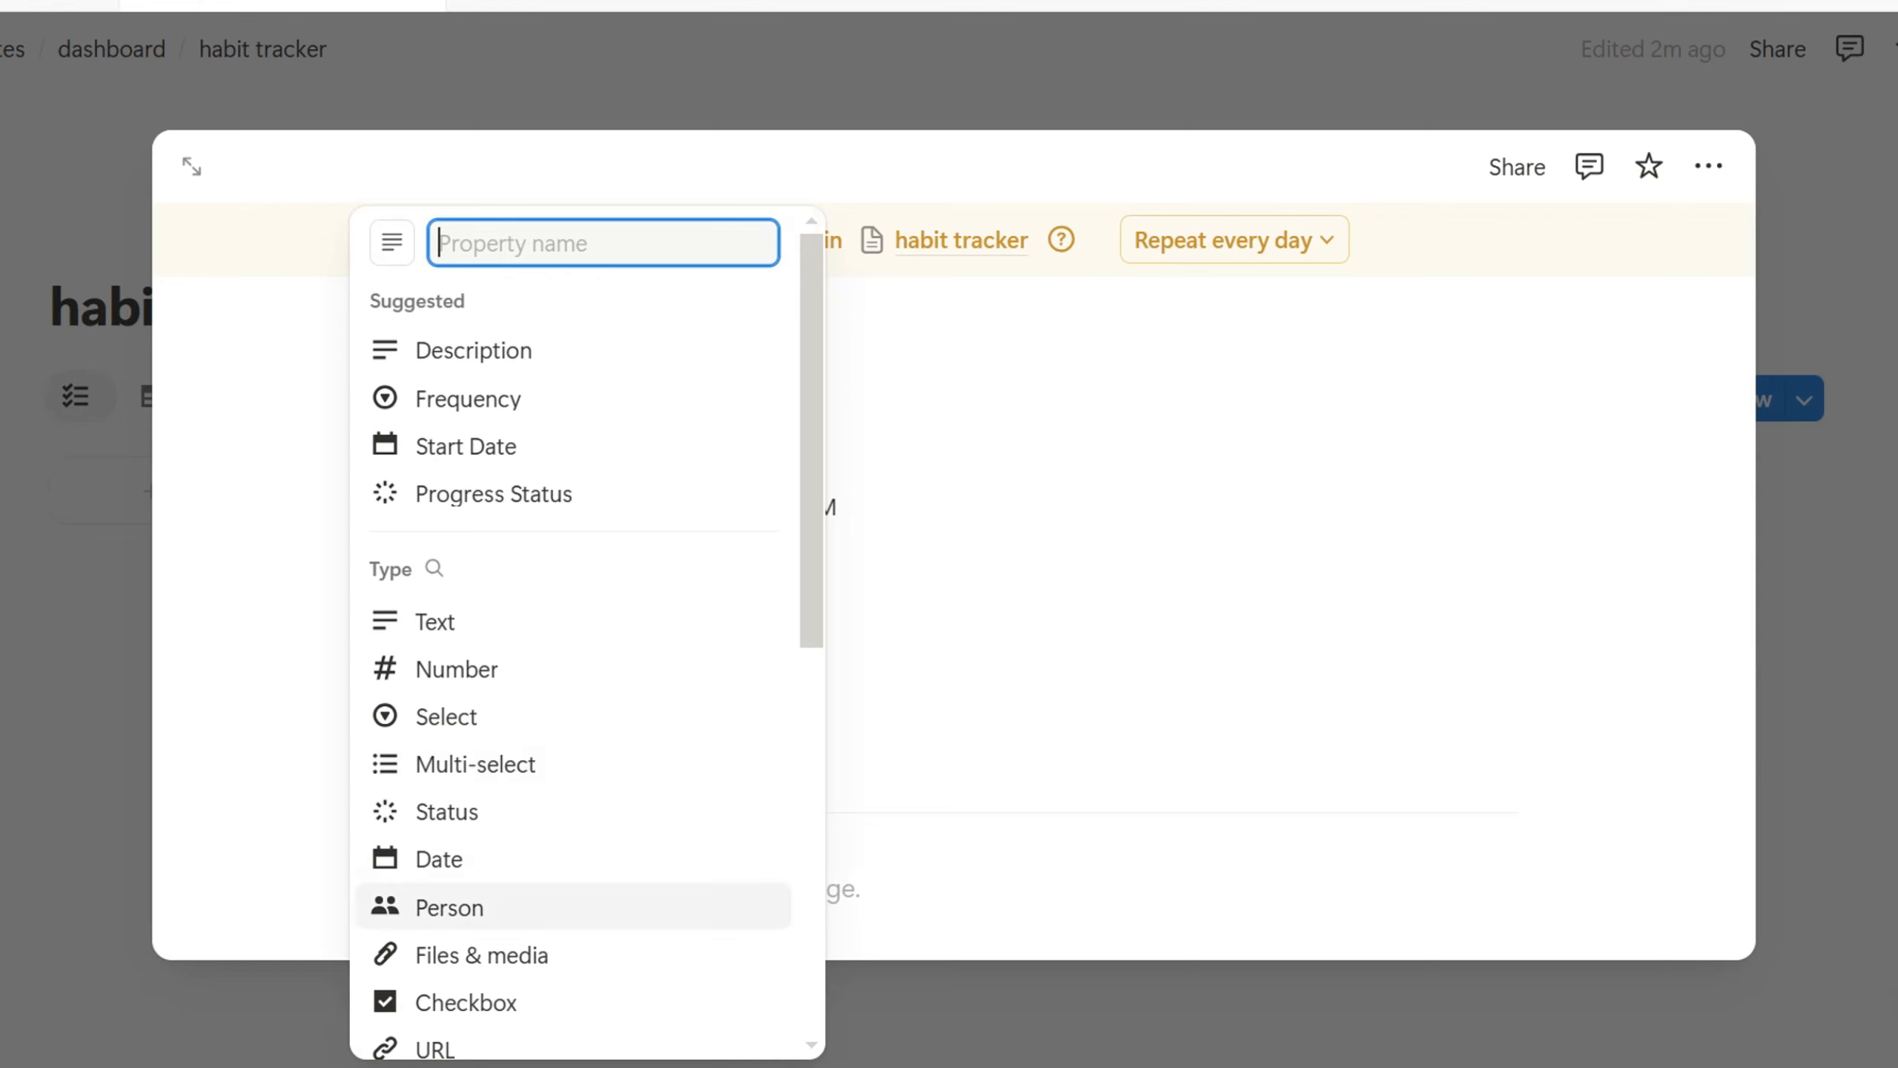
pyautogui.click(466, 1002)
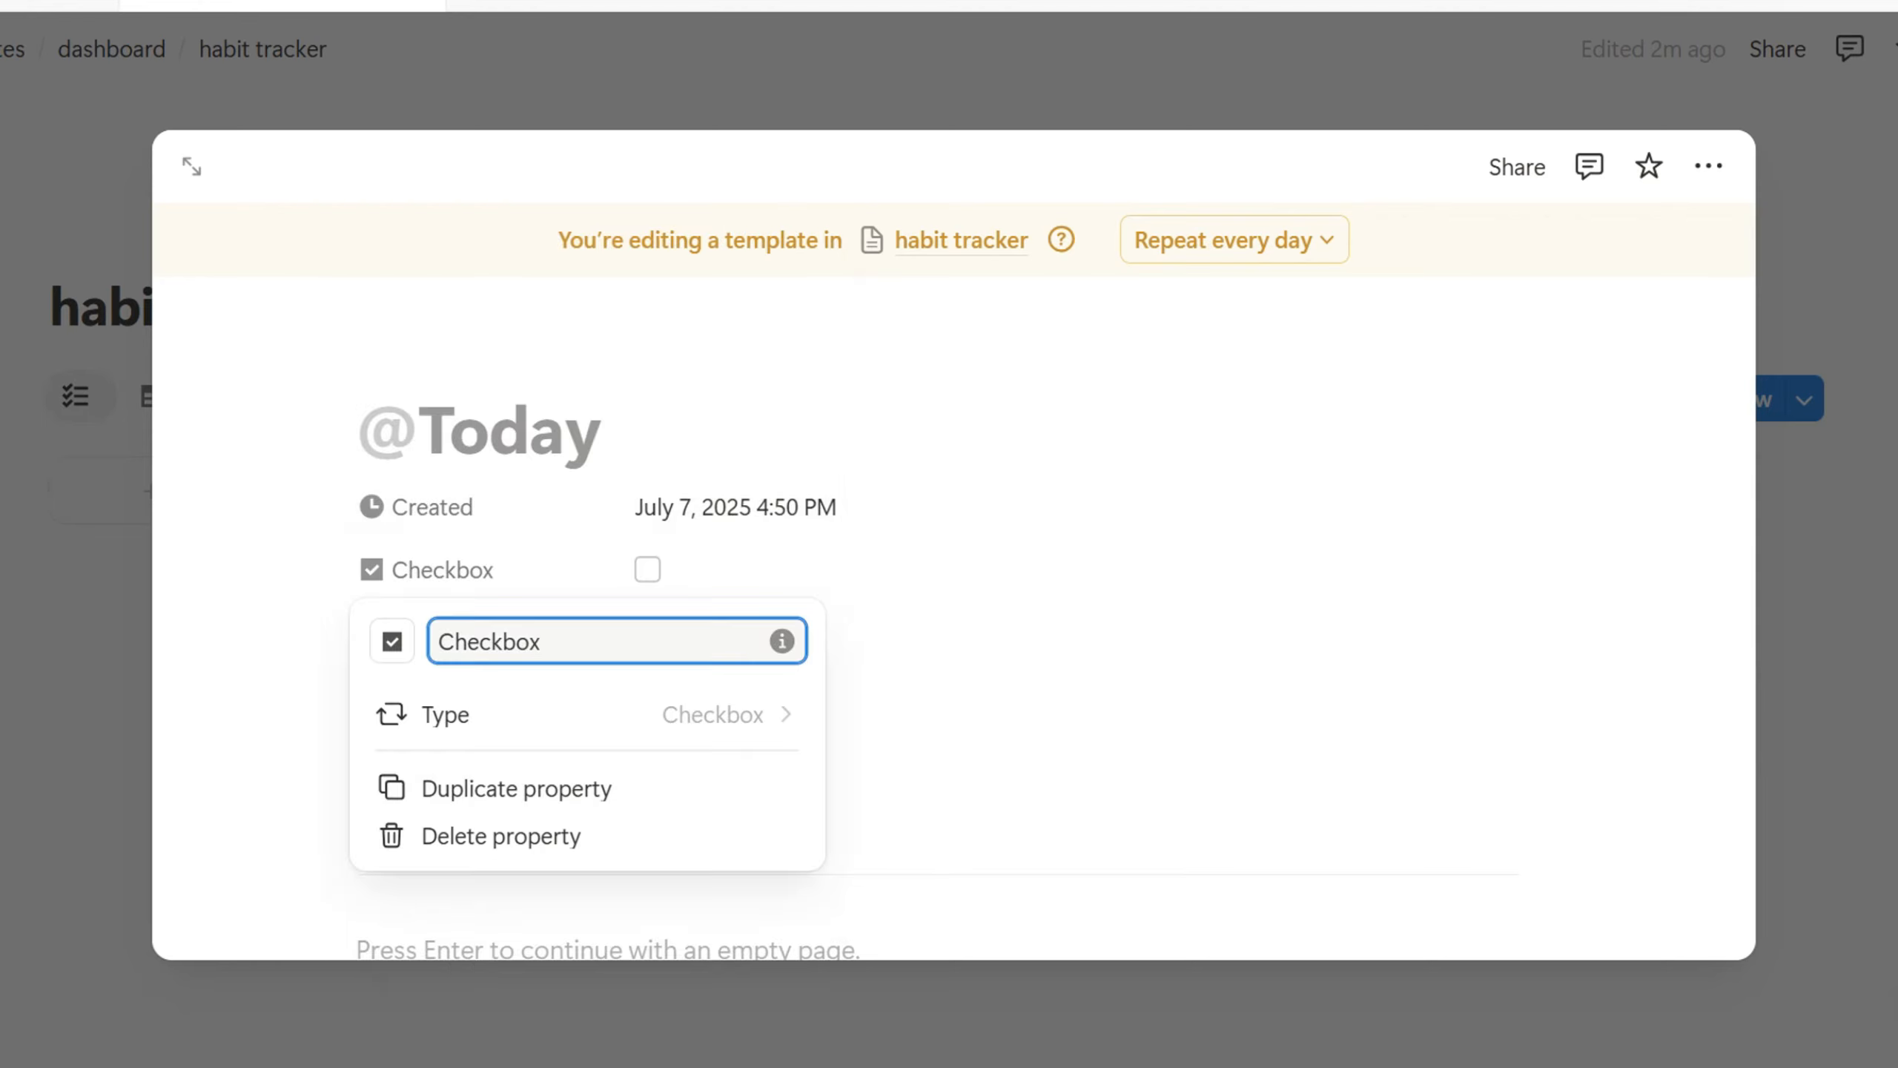
pyautogui.hotkey('shift', 'Left')
pyautogui.hotkey('shift', 'Left')
pyautogui.hotkey('shift', 'Left')
pyautogui.hotkey('shift', 'Left')
pyautogui.hotkey('shift', 'Left')
pyautogui.hotkey('shift', 'Left')
pyautogui.hotkey('shift', 'Left')
pyautogui.hotkey('shift', 'Left')
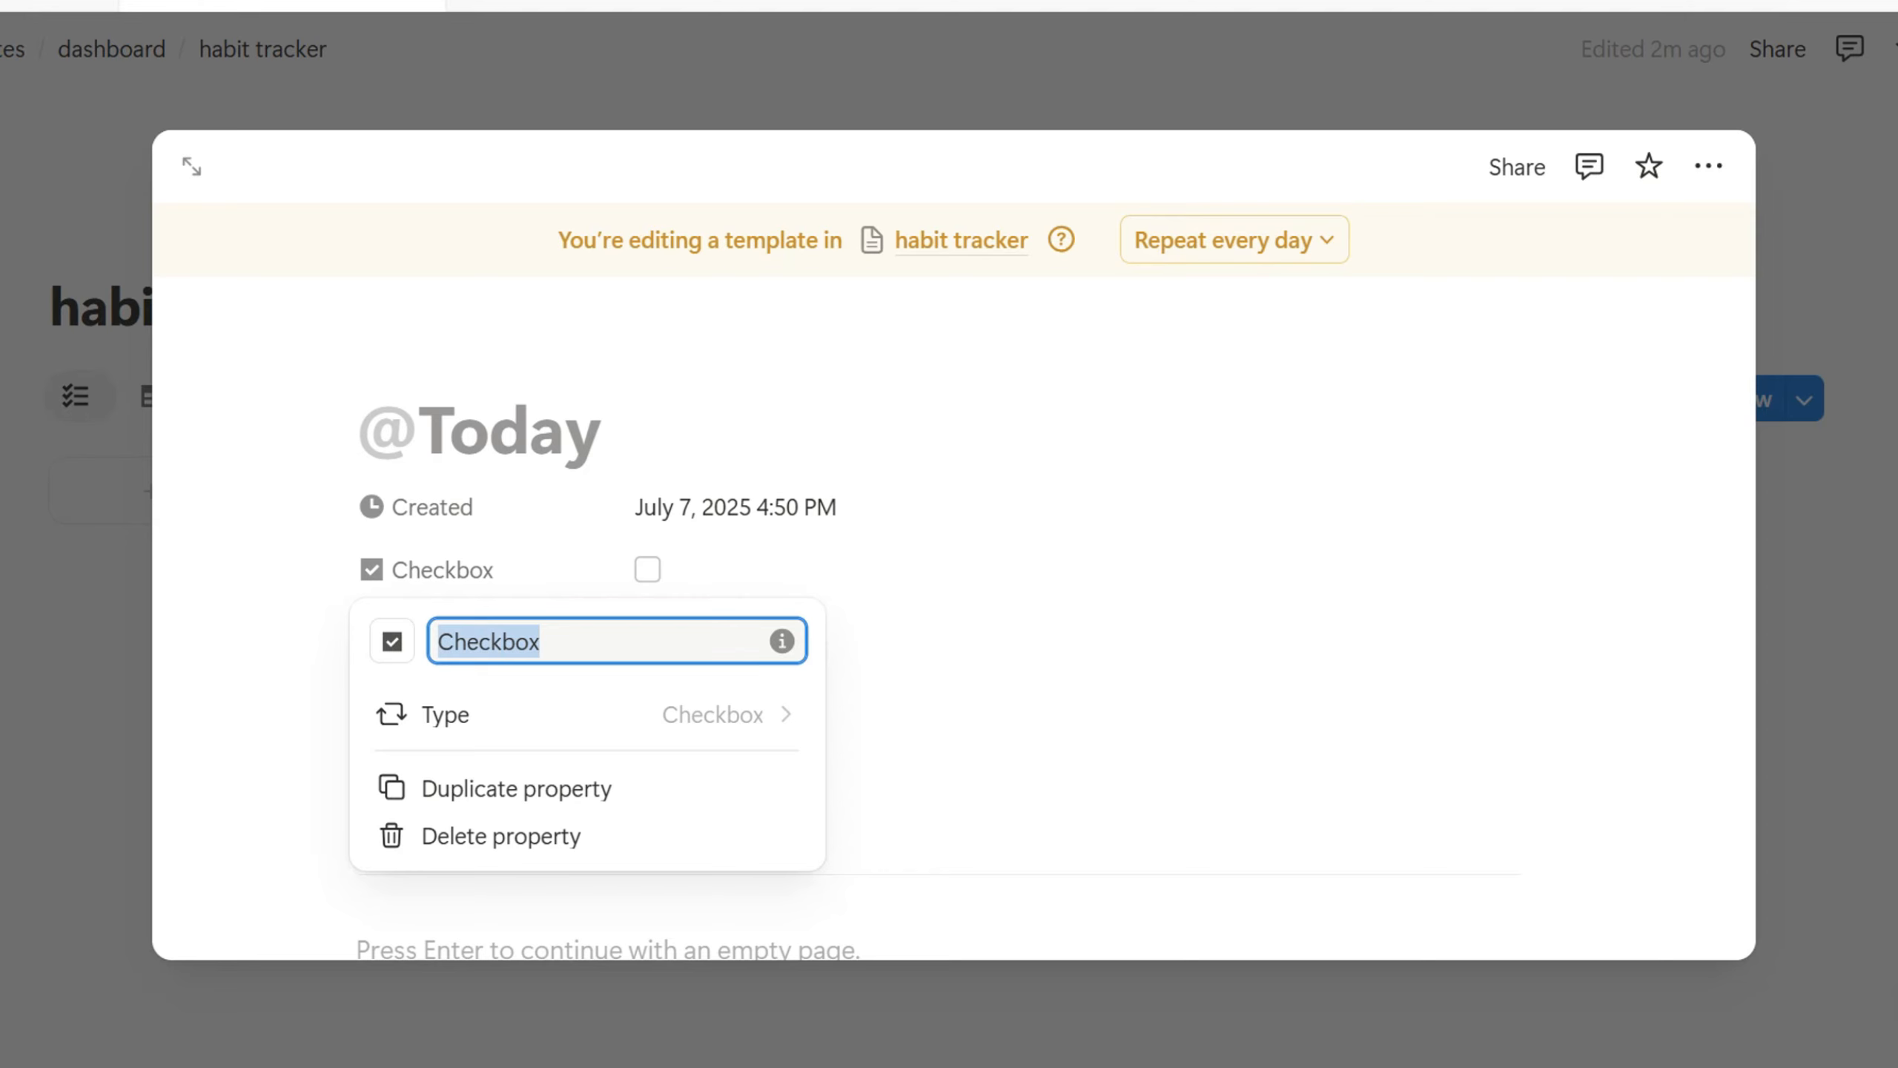
pyautogui.write('Gym')
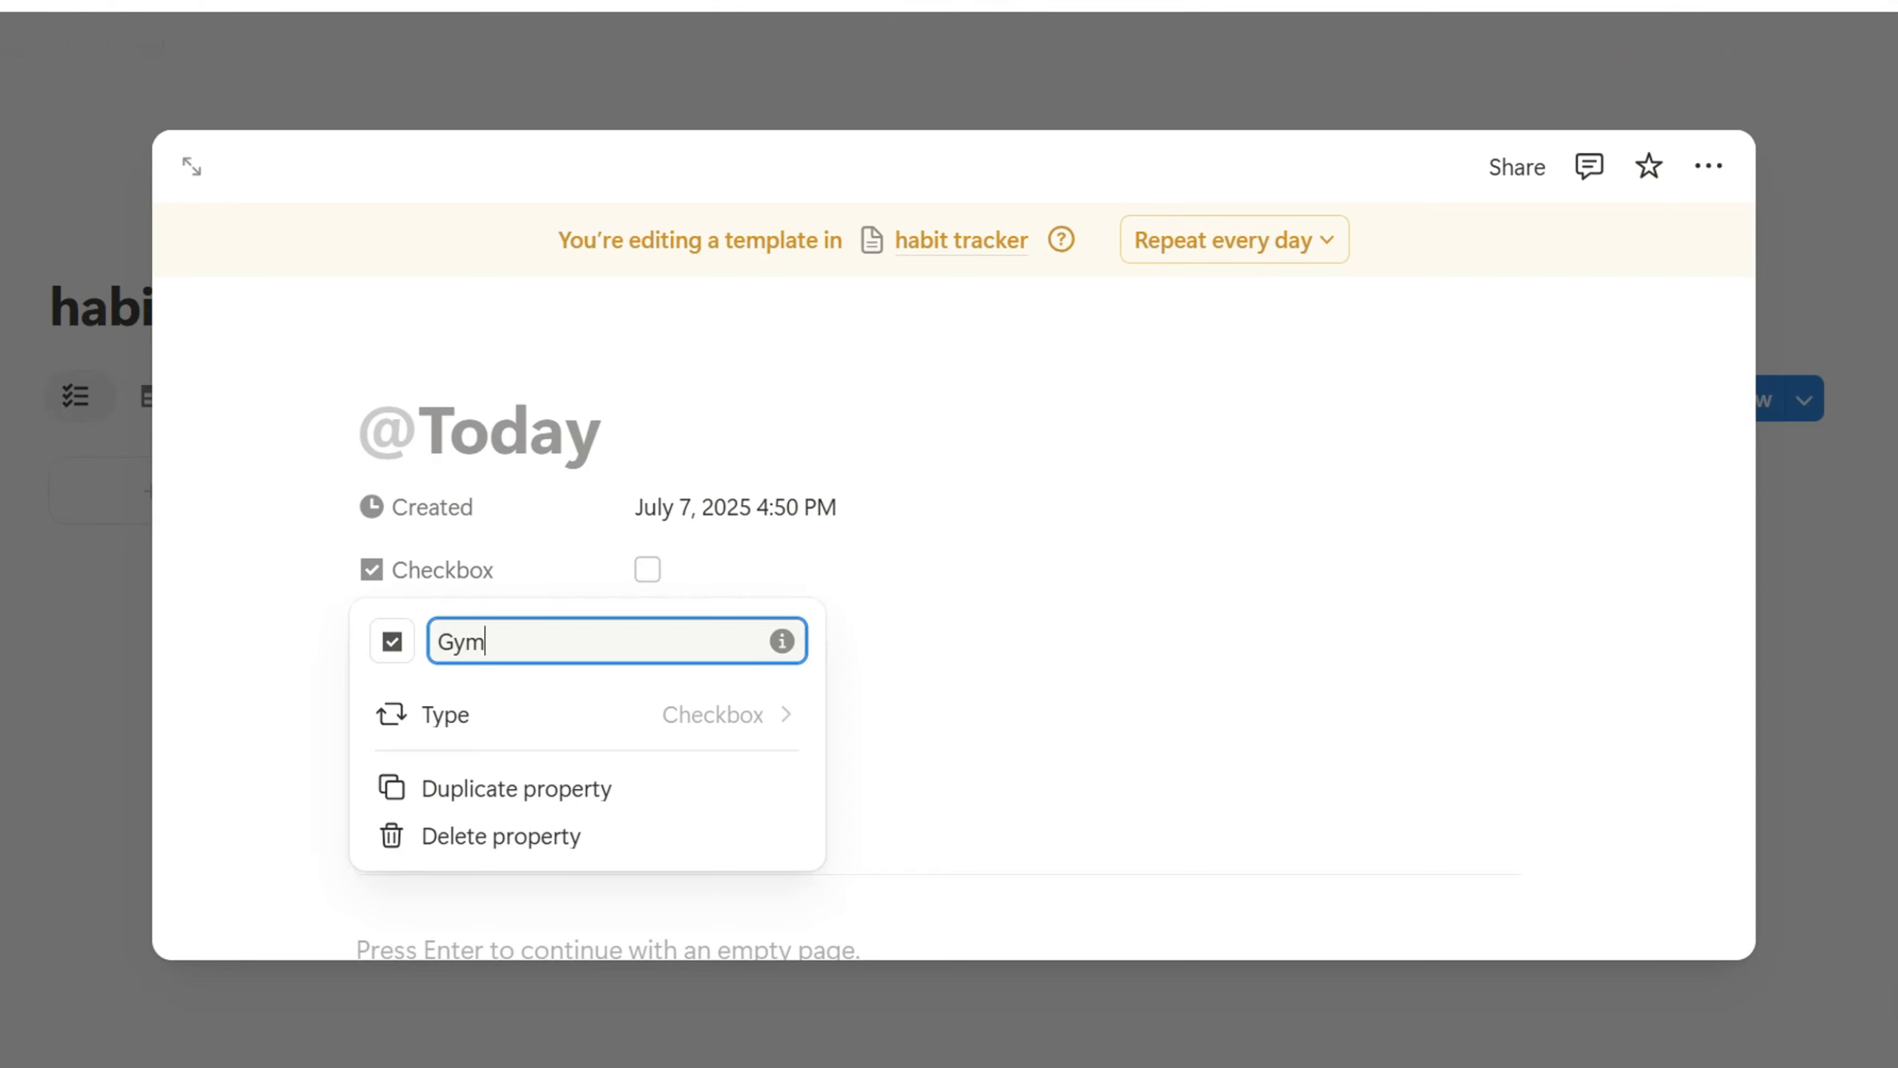
pyautogui.click(391, 641)
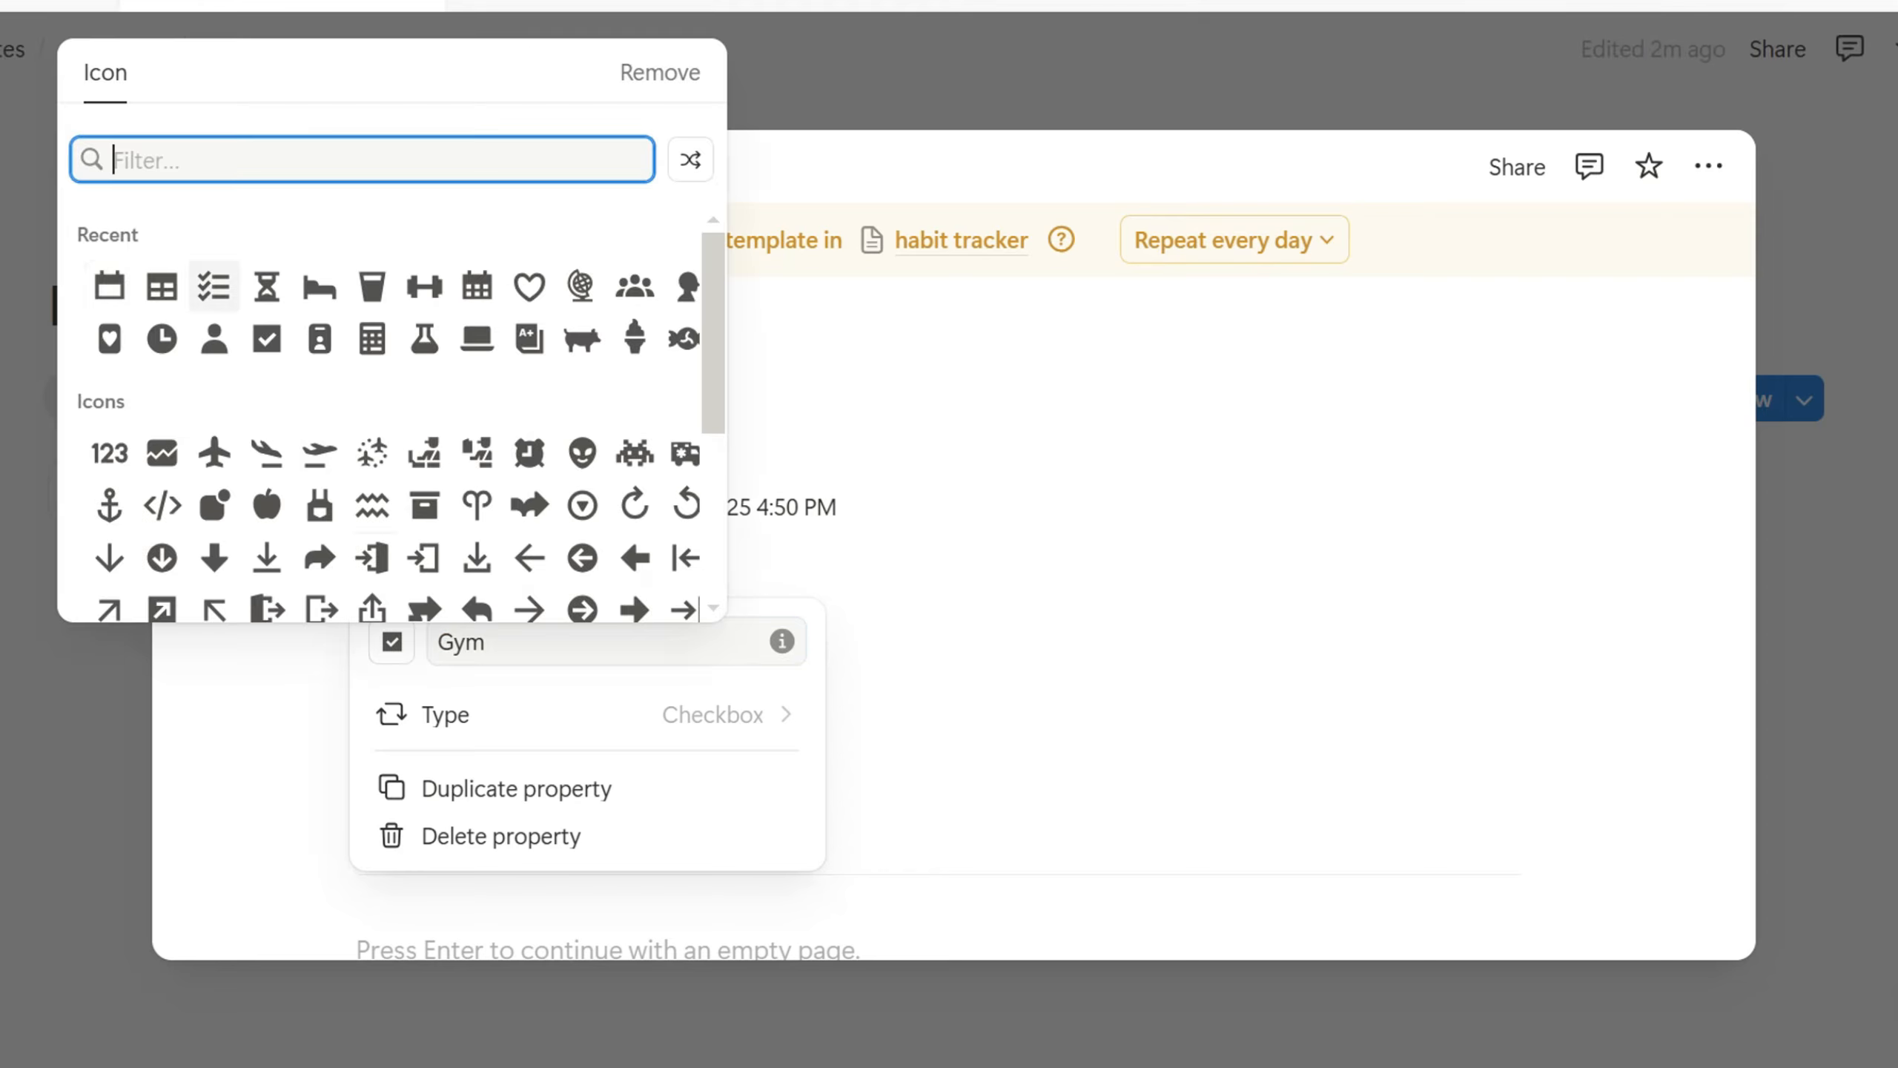
pyautogui.click(424, 286)
pyautogui.press('Escape')
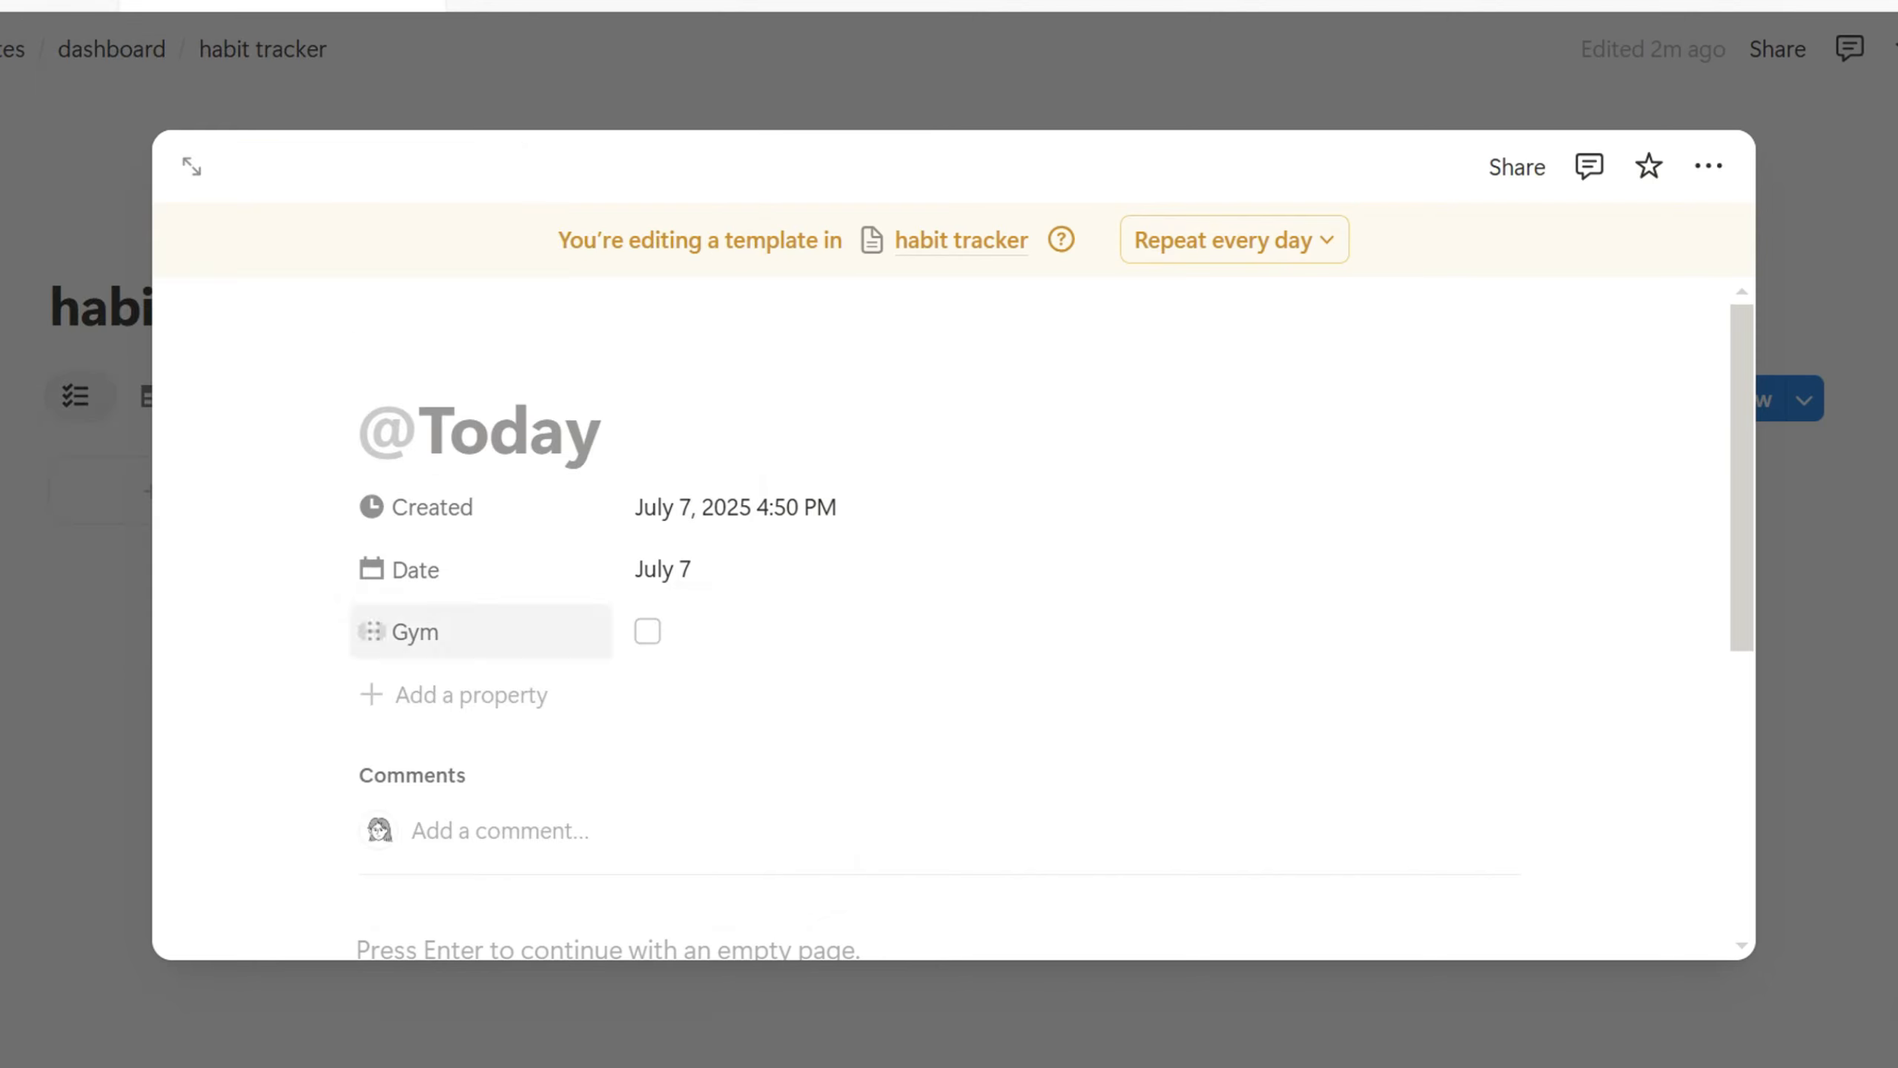
# Add a checkbox property named Drink Water and give it the glass icon found with "water"
pyautogui.click(471, 694)
pyautogui.click(463, 1000)
pyautogui.write('Drink Water')
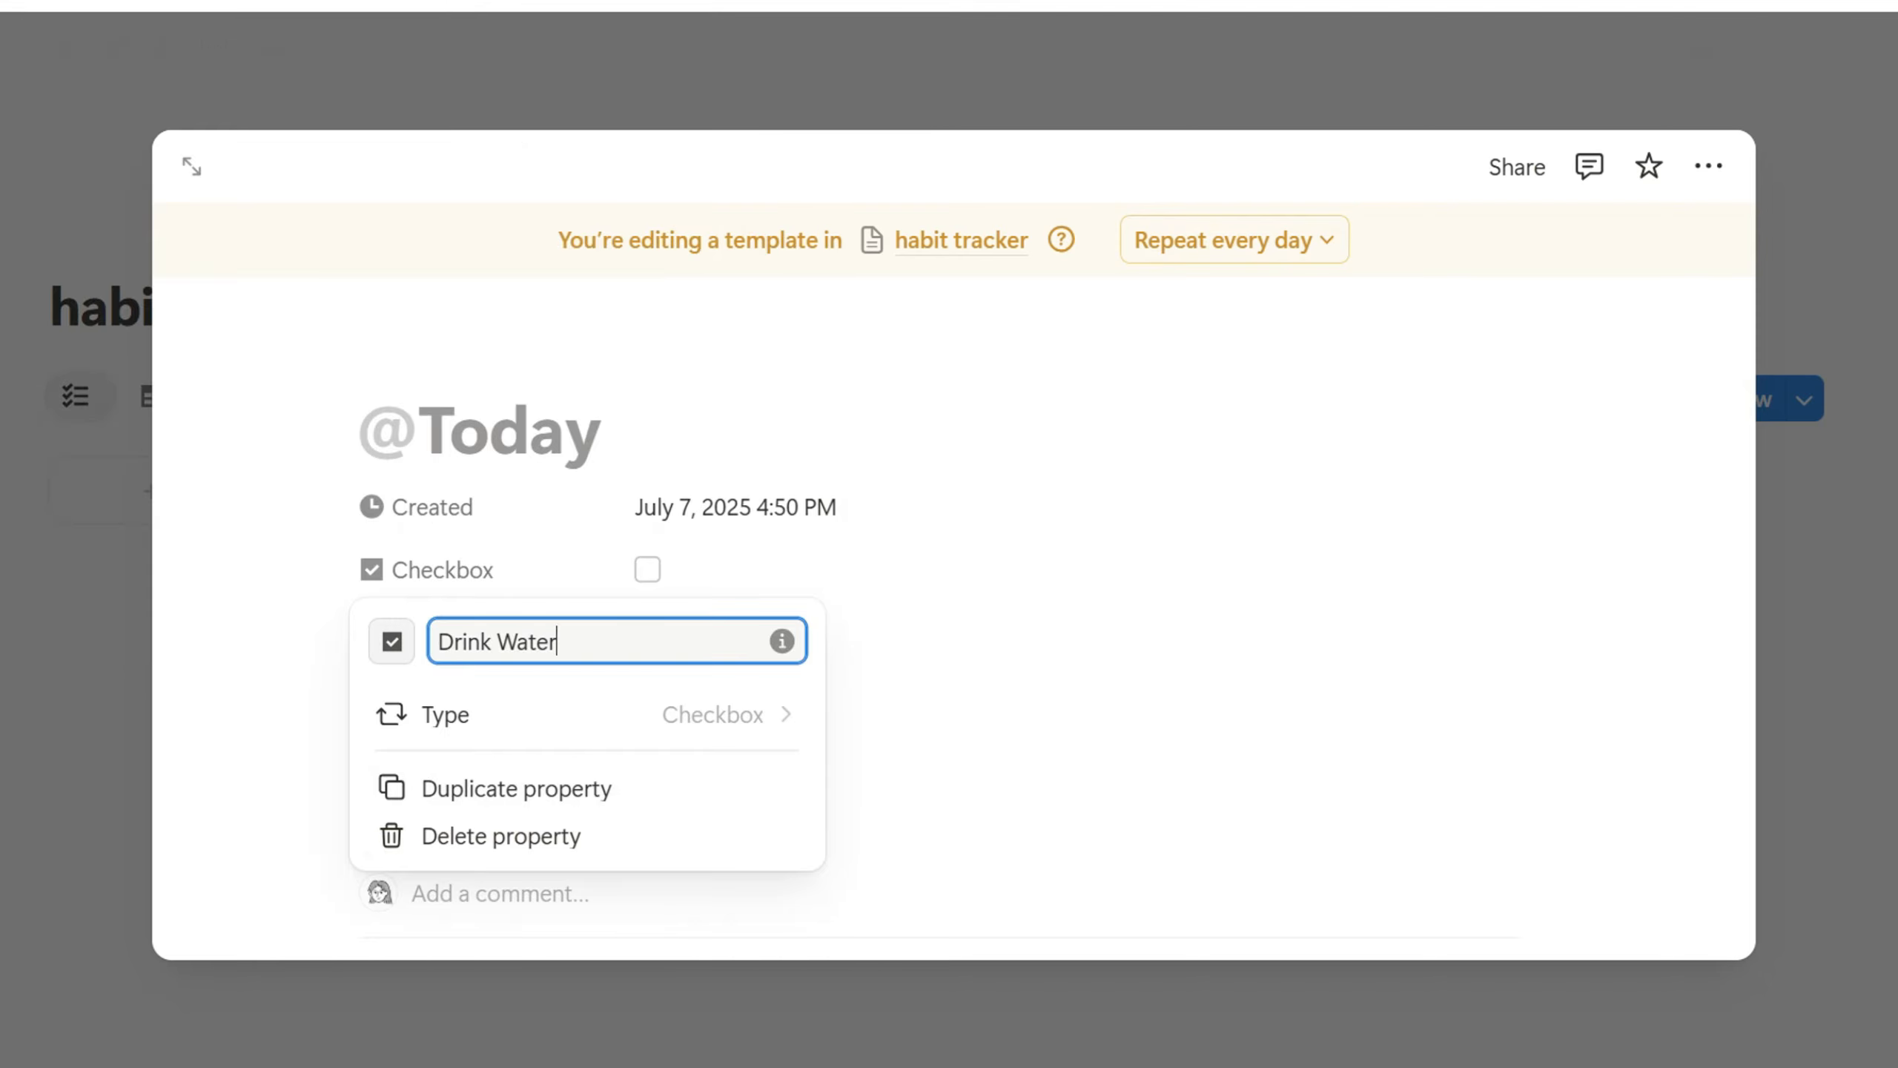
pyautogui.click(391, 641)
pyautogui.write('water')
pyautogui.click(582, 240)
pyautogui.press('Escape')
# Add a 9 Hours Sleep checkbox property with the "bed" icon, and order the properties Date, Gym, Drink Water, 9 Hours Sleep
pyautogui.click(471, 757)
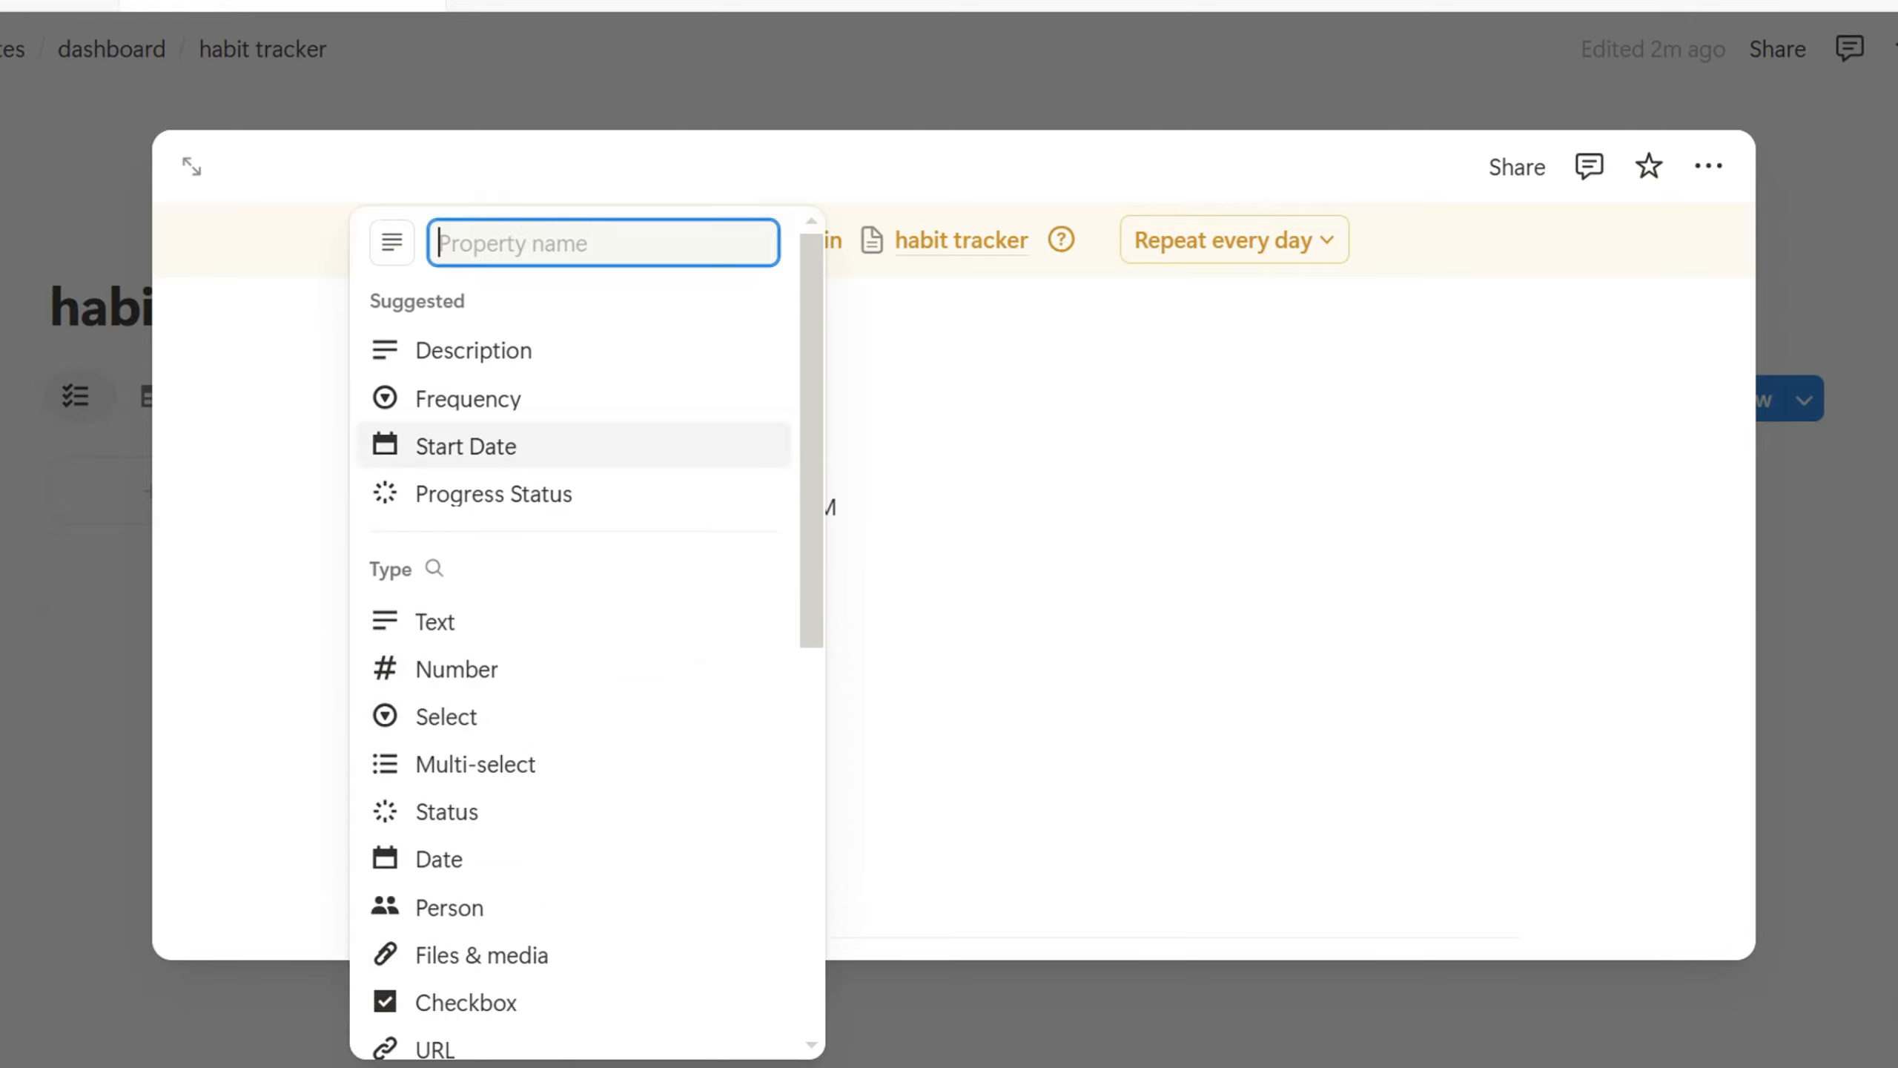
pyautogui.click(465, 1002)
pyautogui.write('9 Hours Sleep')
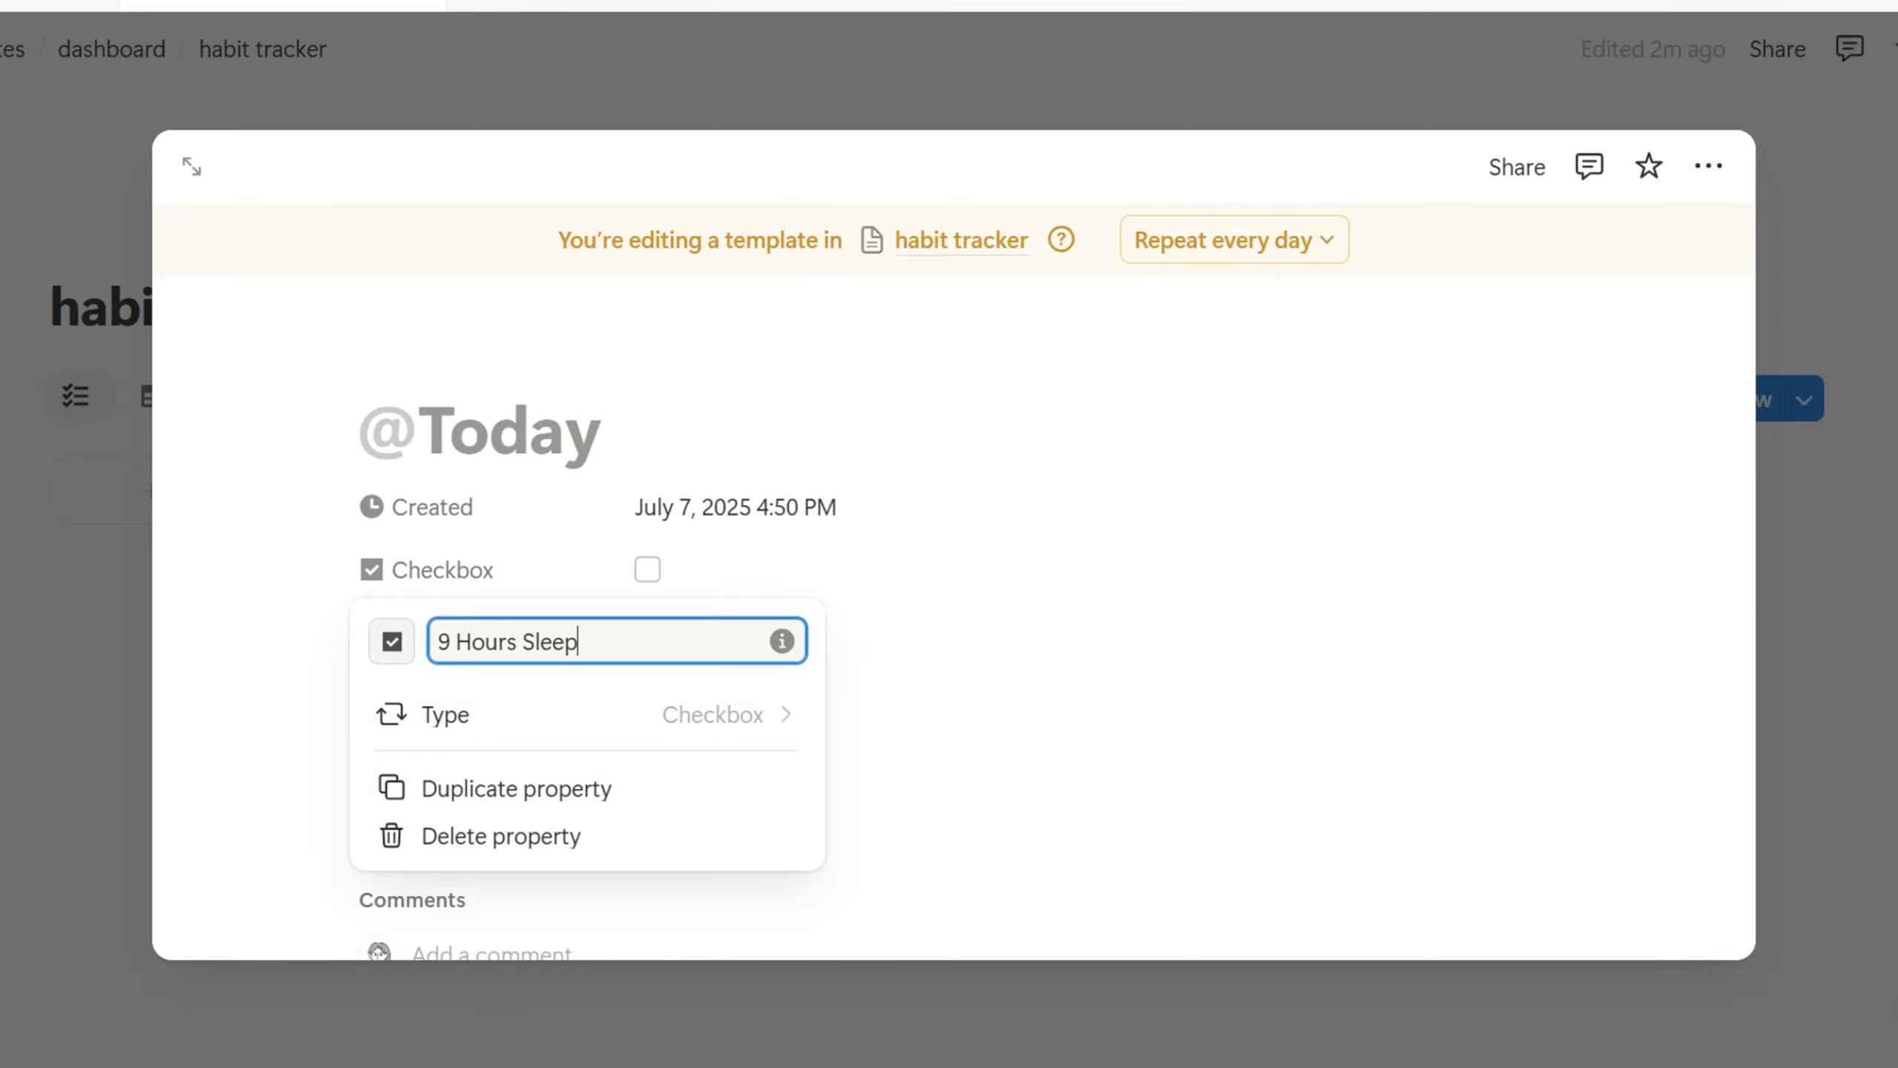
pyautogui.click(392, 641)
pyautogui.write('bed')
pyautogui.click(102, 238)
pyautogui.press('Escape')
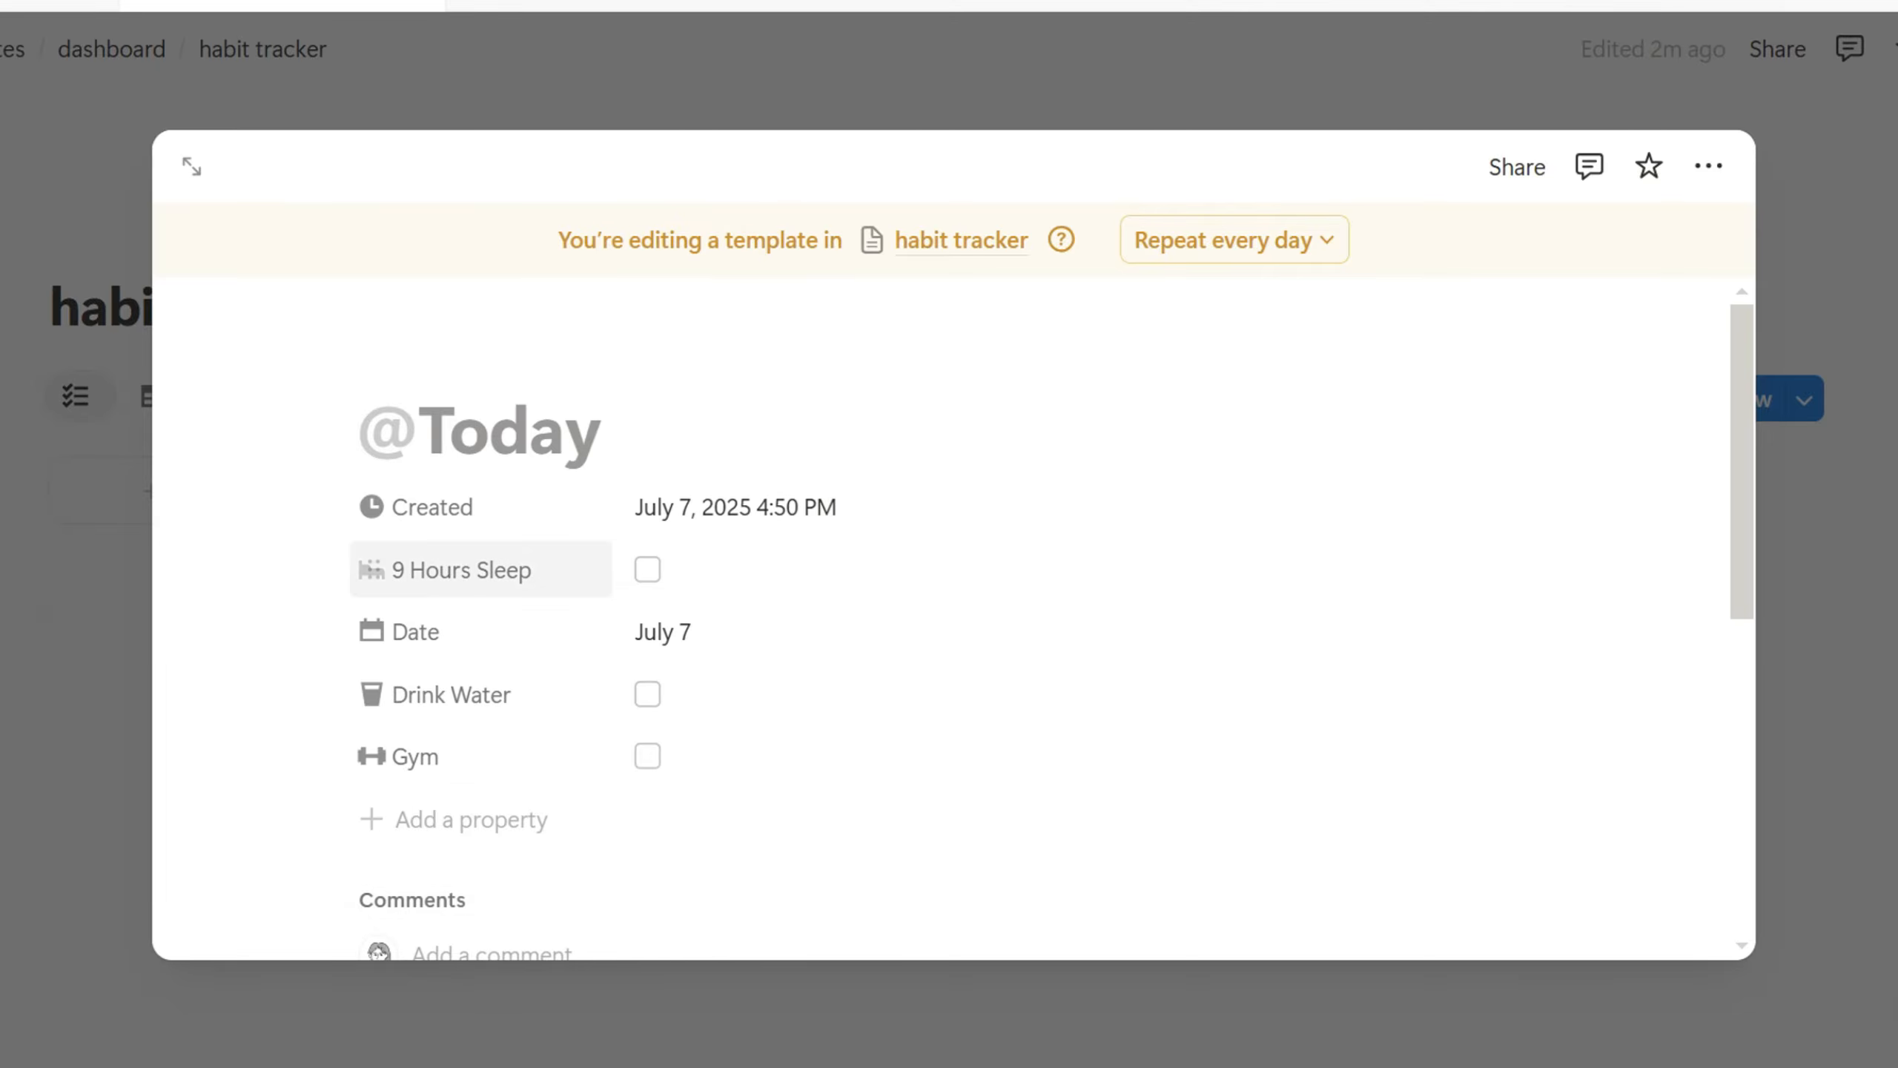
pyautogui.moveTo(374, 569); pyautogui.dragTo(373, 631)
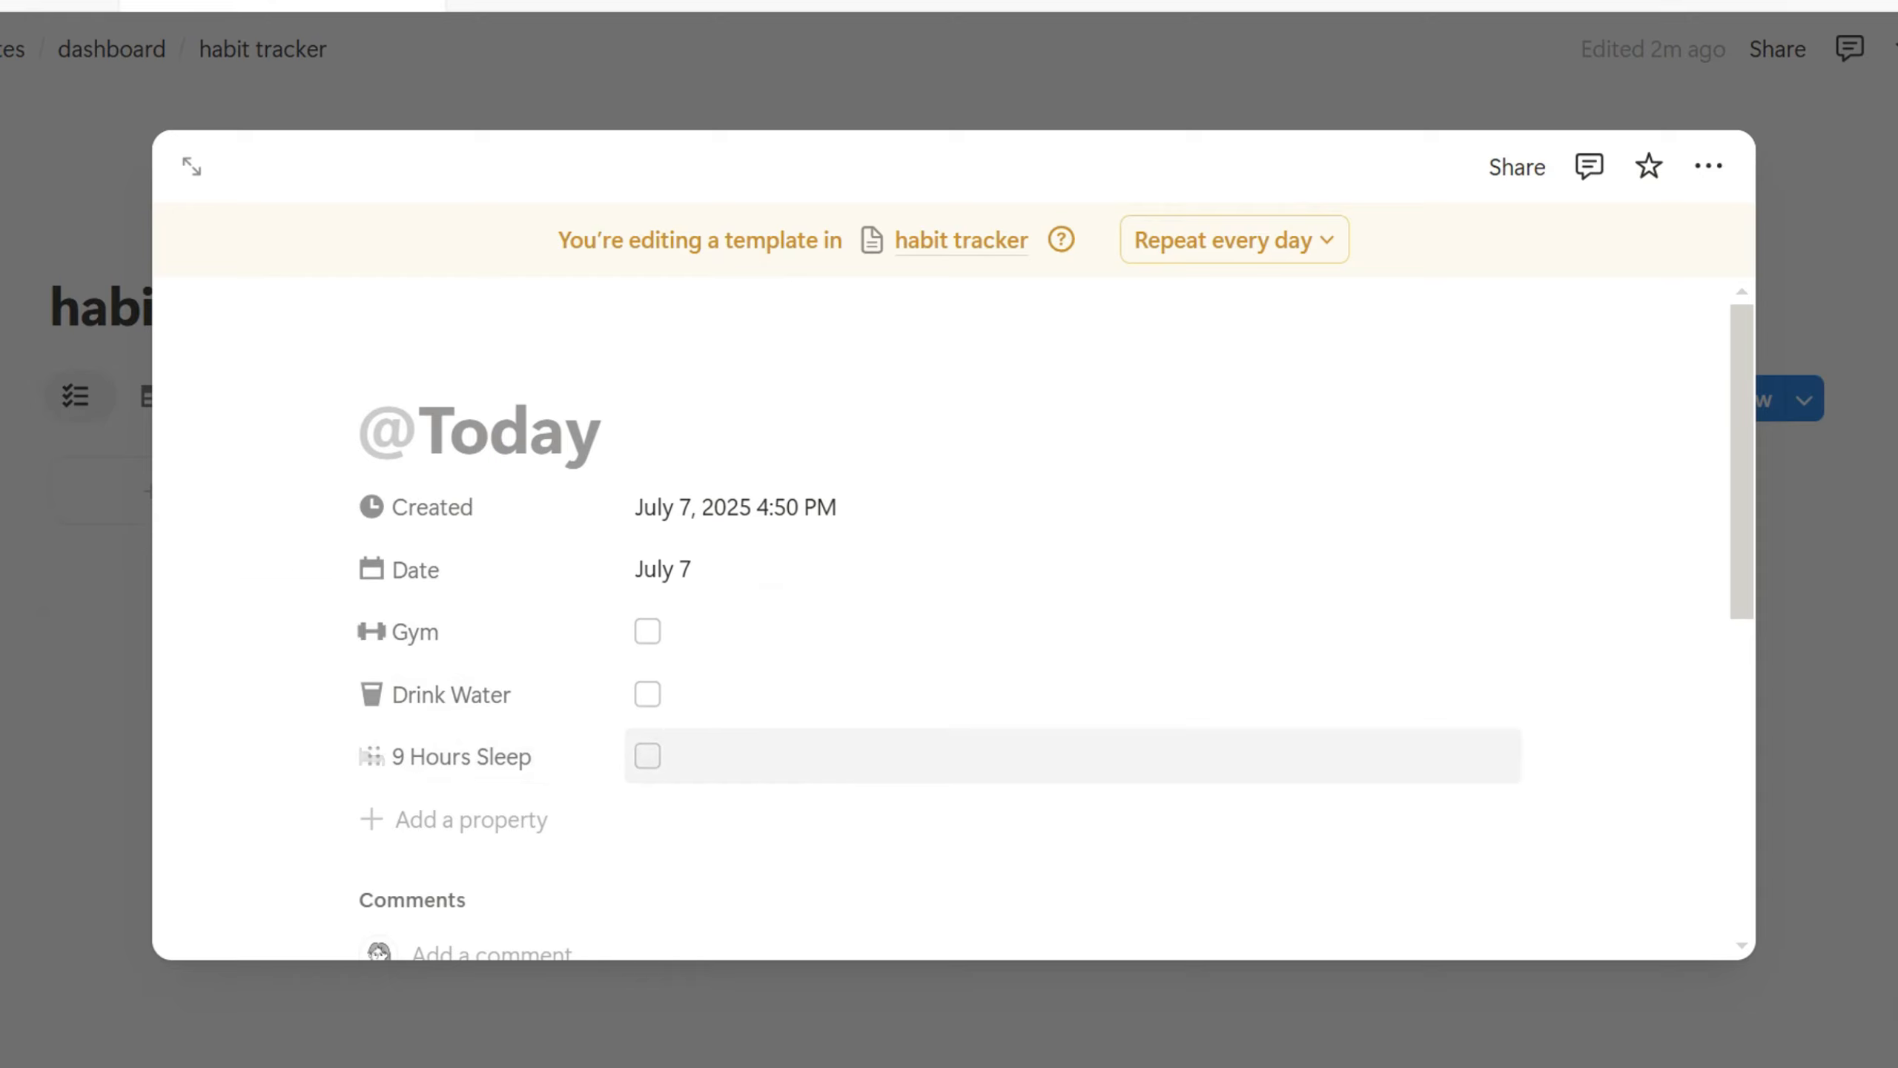
# Add a formula property named Percentage Bar to the template
pyautogui.click(448, 818)
pyautogui.scroll(-3, 524, 748)
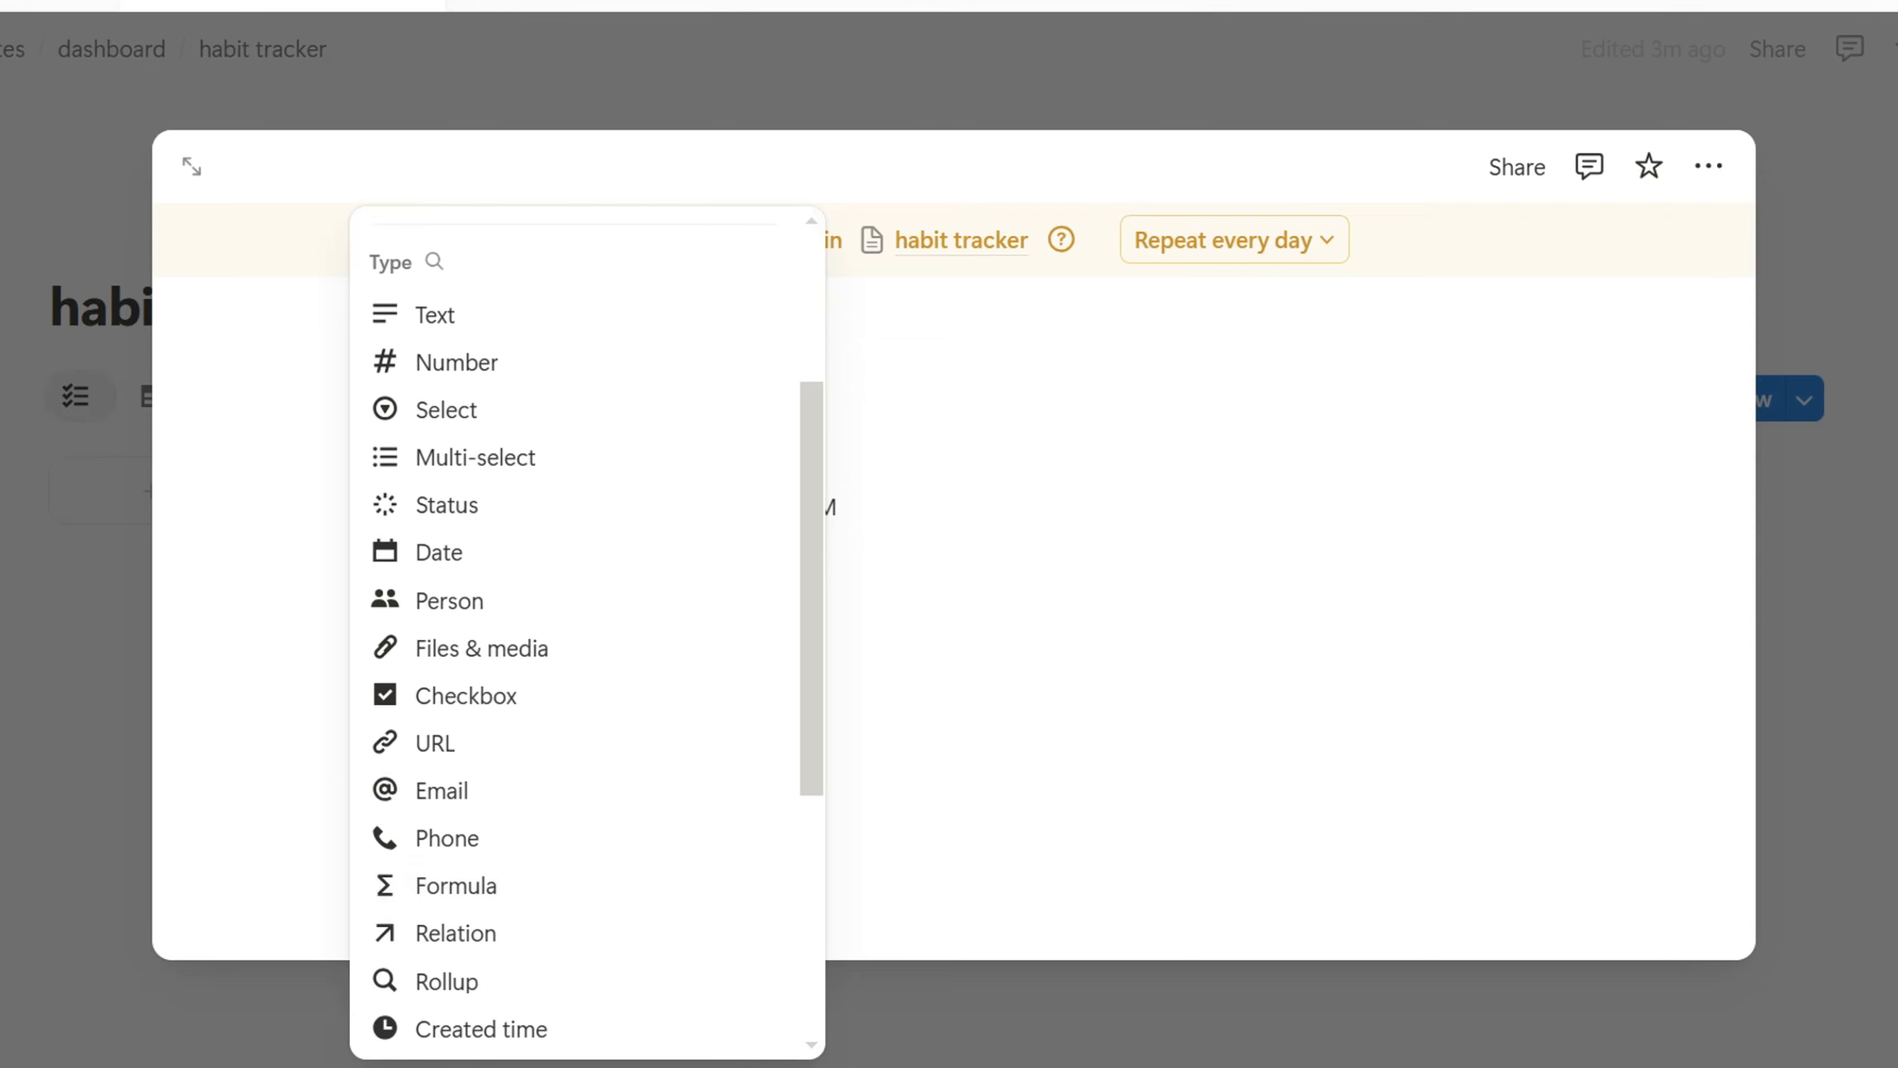
pyautogui.click(464, 885)
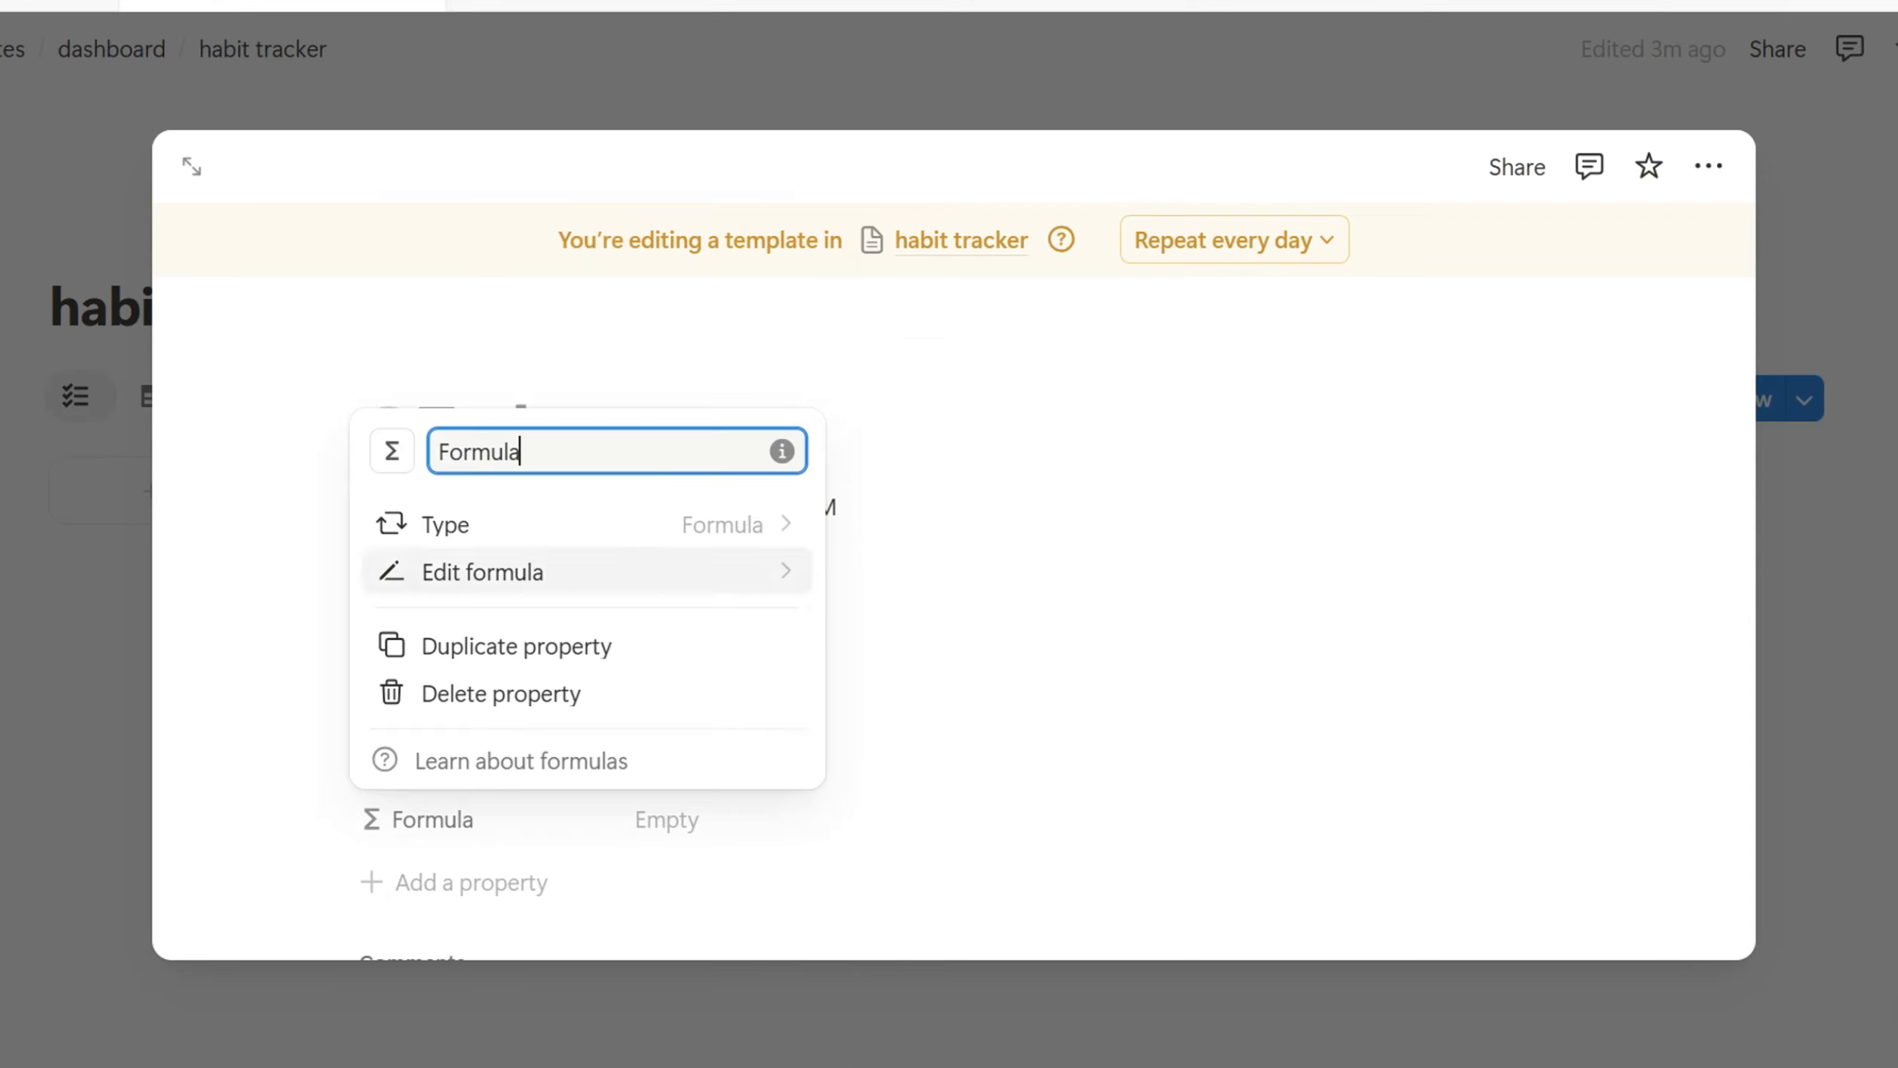
pyautogui.hotkey('ctrl', 'a')
pyautogui.write('Percentage Bar')
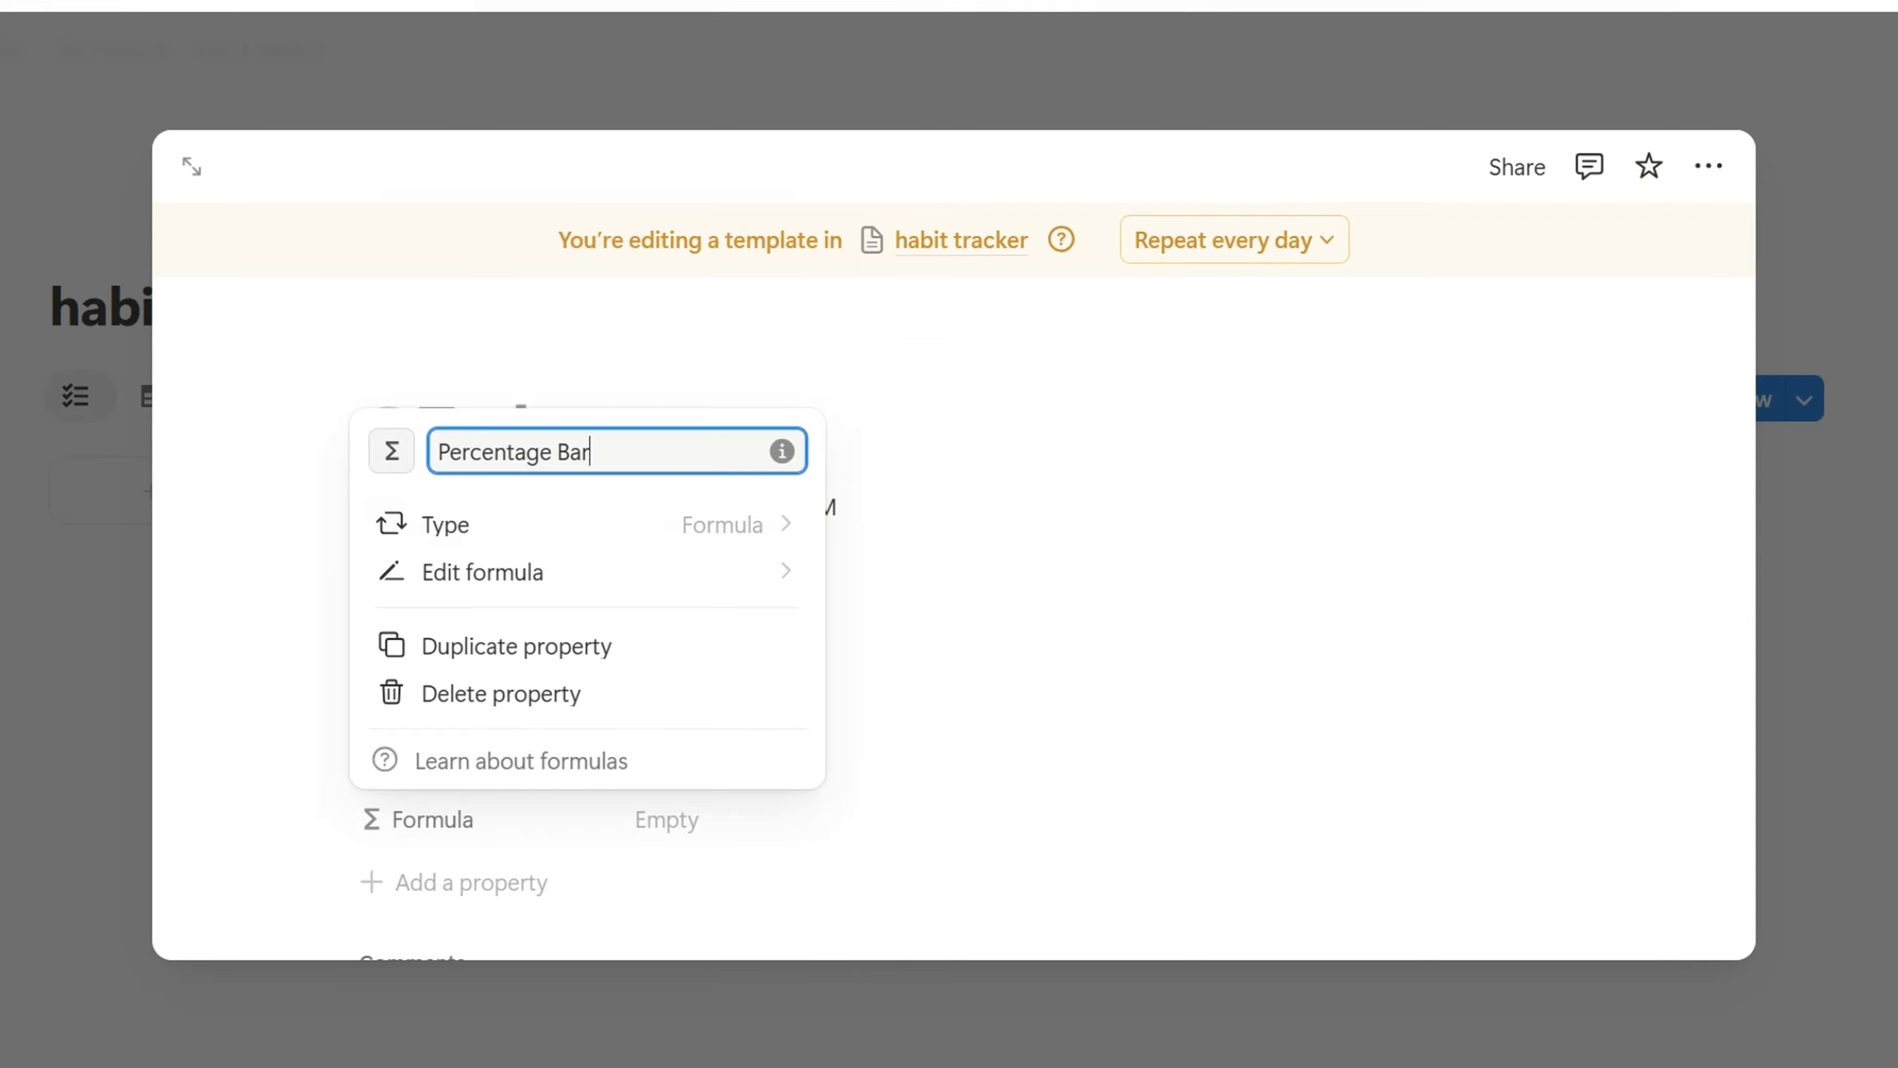
# Set the Percentage Bar formula to (Gym.toNumber()+Drink Water.toNumber()+9 Hours Sleep.toNumber())/3 and save it
pyautogui.click(483, 572)
pyautogui.write('(Gym.toNumber()+Drink Water.toNumber()+9 Hours Sleep.toNumber())')
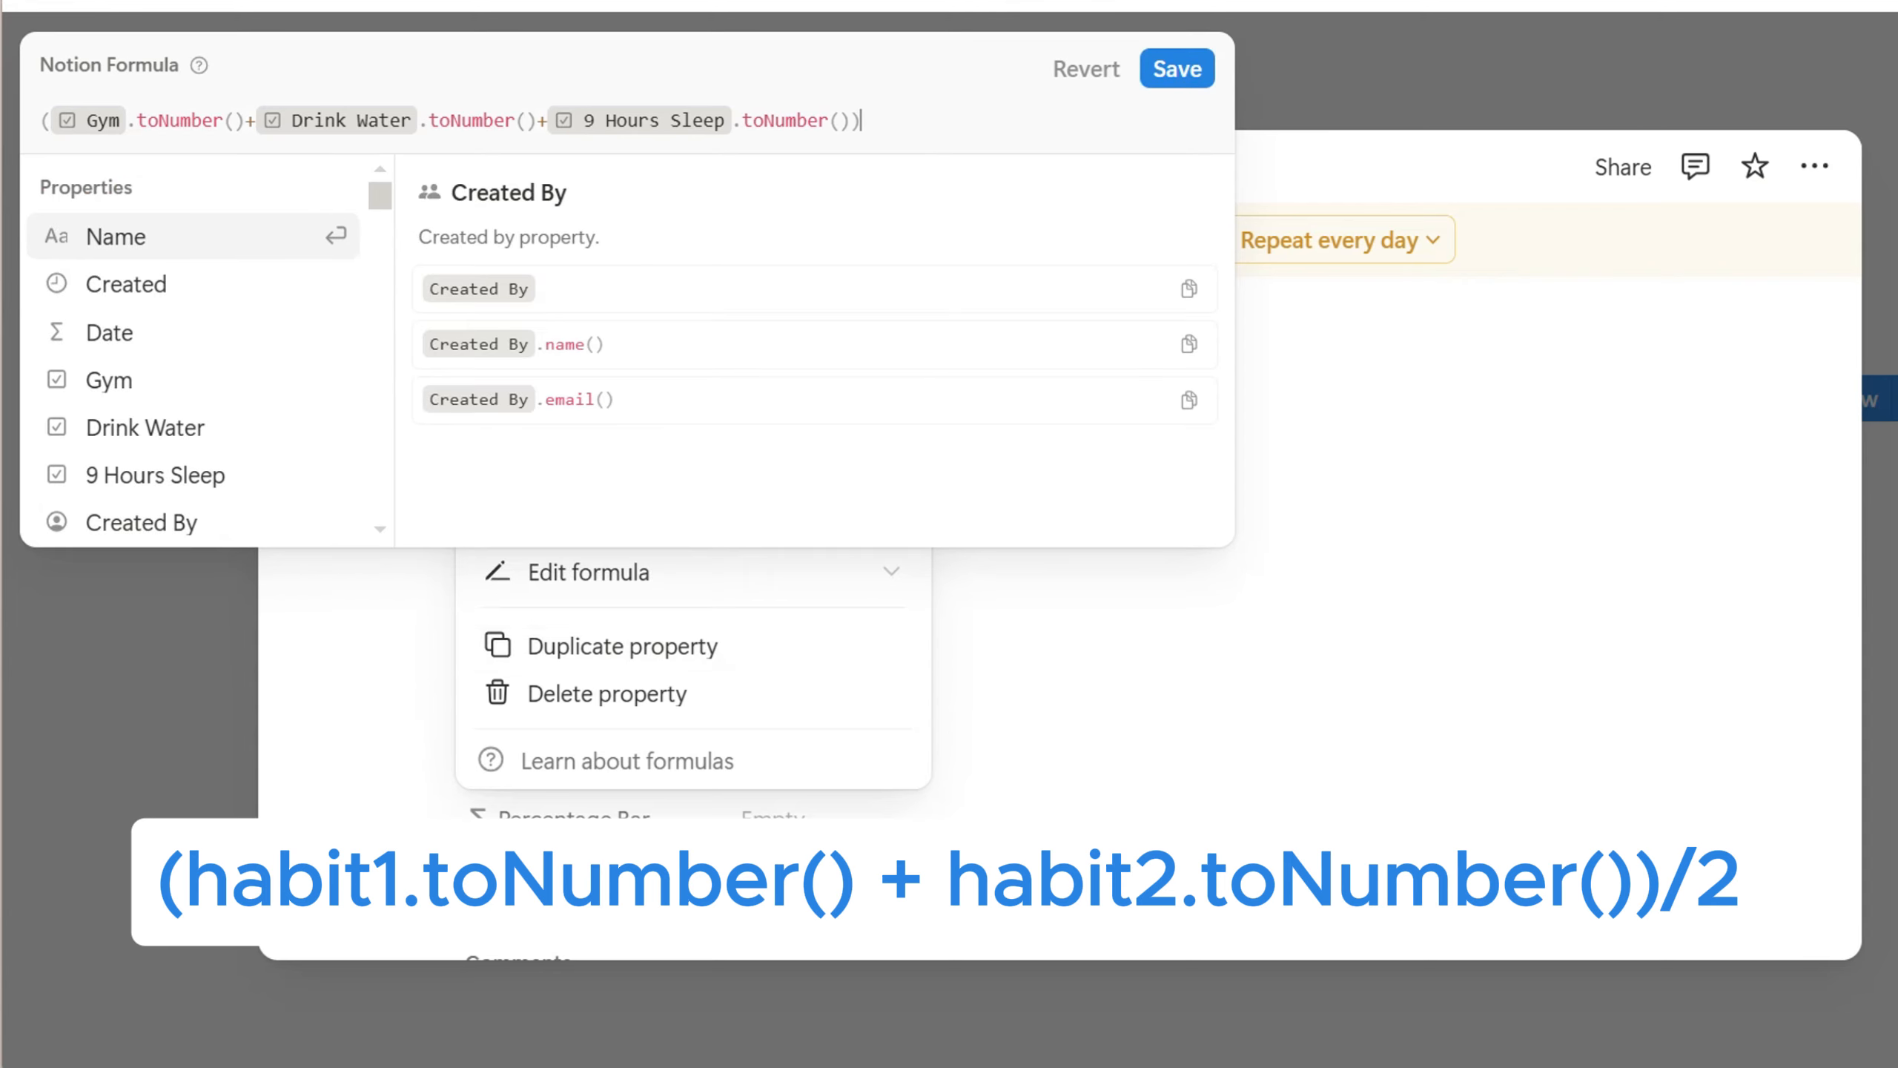
pyautogui.write('/3')
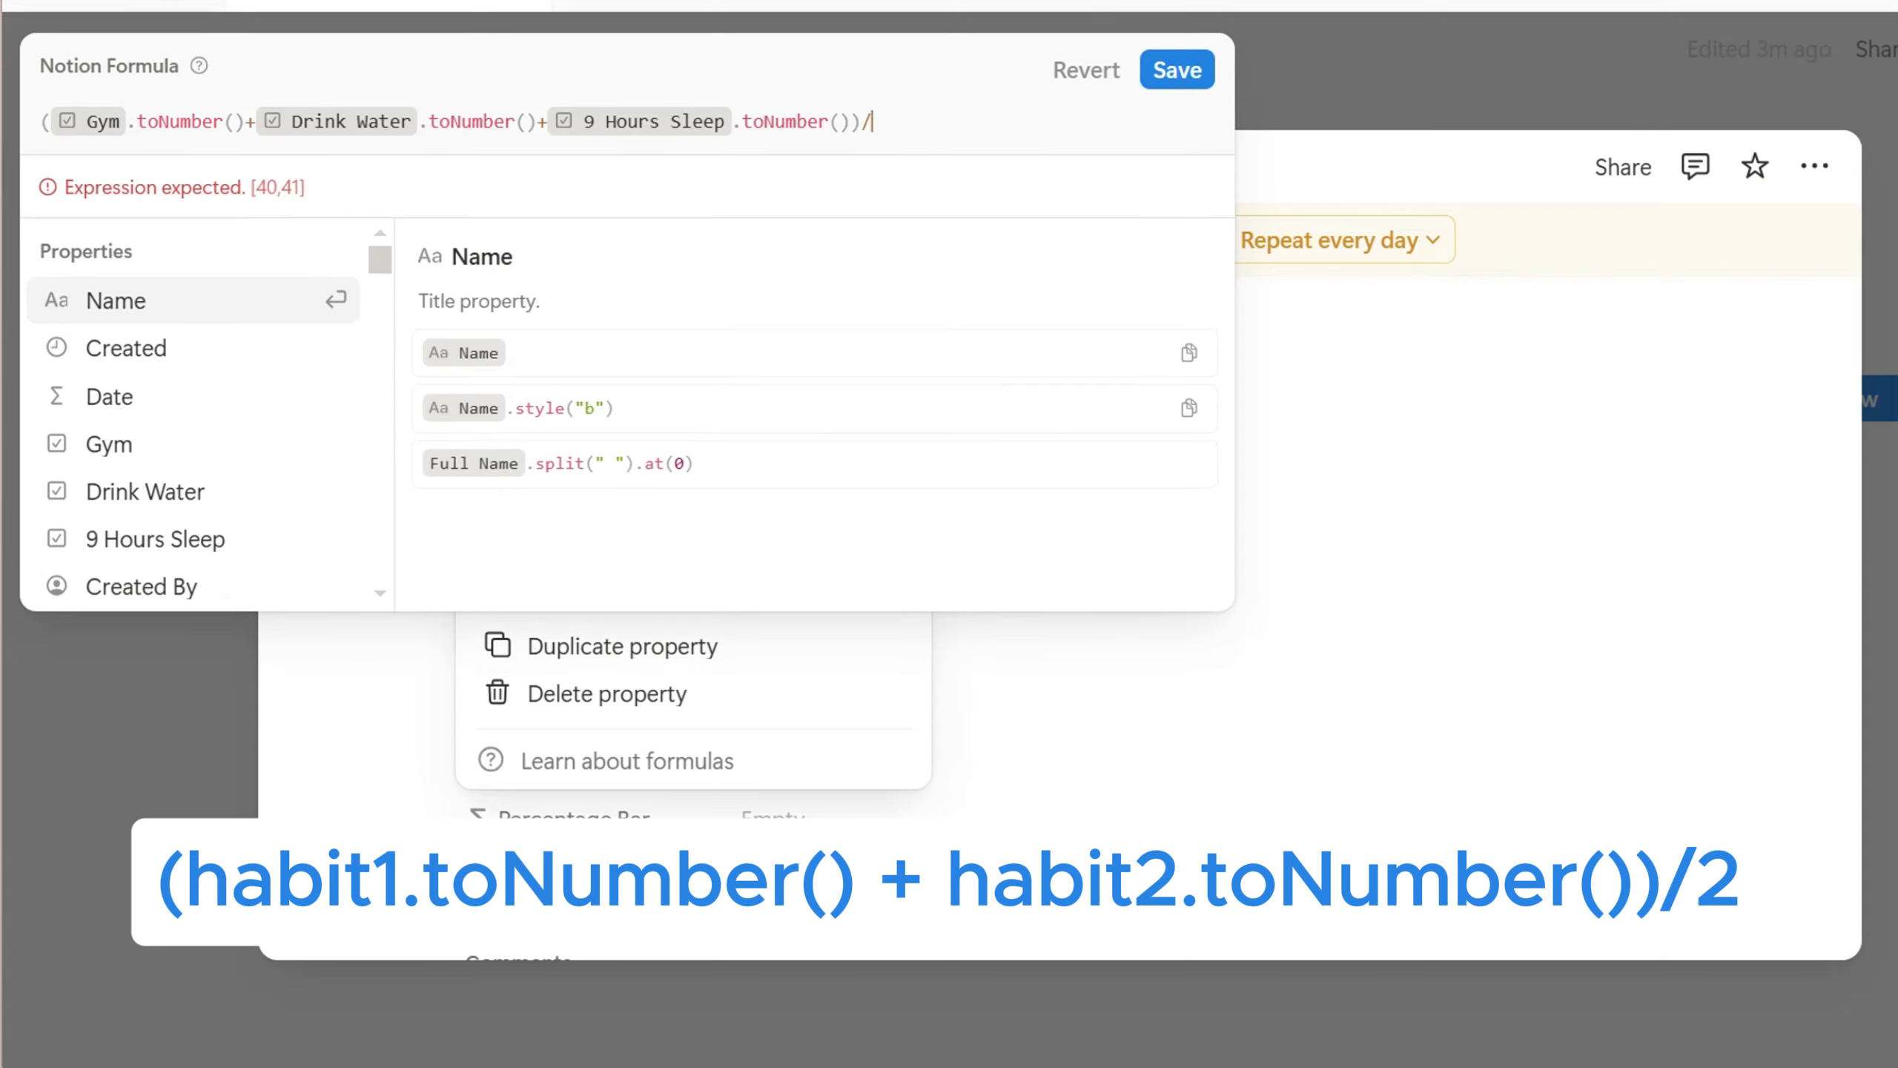
pyautogui.press('Down')
pyautogui.press('Down')
pyautogui.press('Down')
pyautogui.press('Down')
pyautogui.press('Down')
pyautogui.press('Up')
pyautogui.click(1177, 69)
# Set the Percentage Bar property's number format to Percent with 0 decimal places
pyautogui.click(598, 275)
pyautogui.click(567, 500)
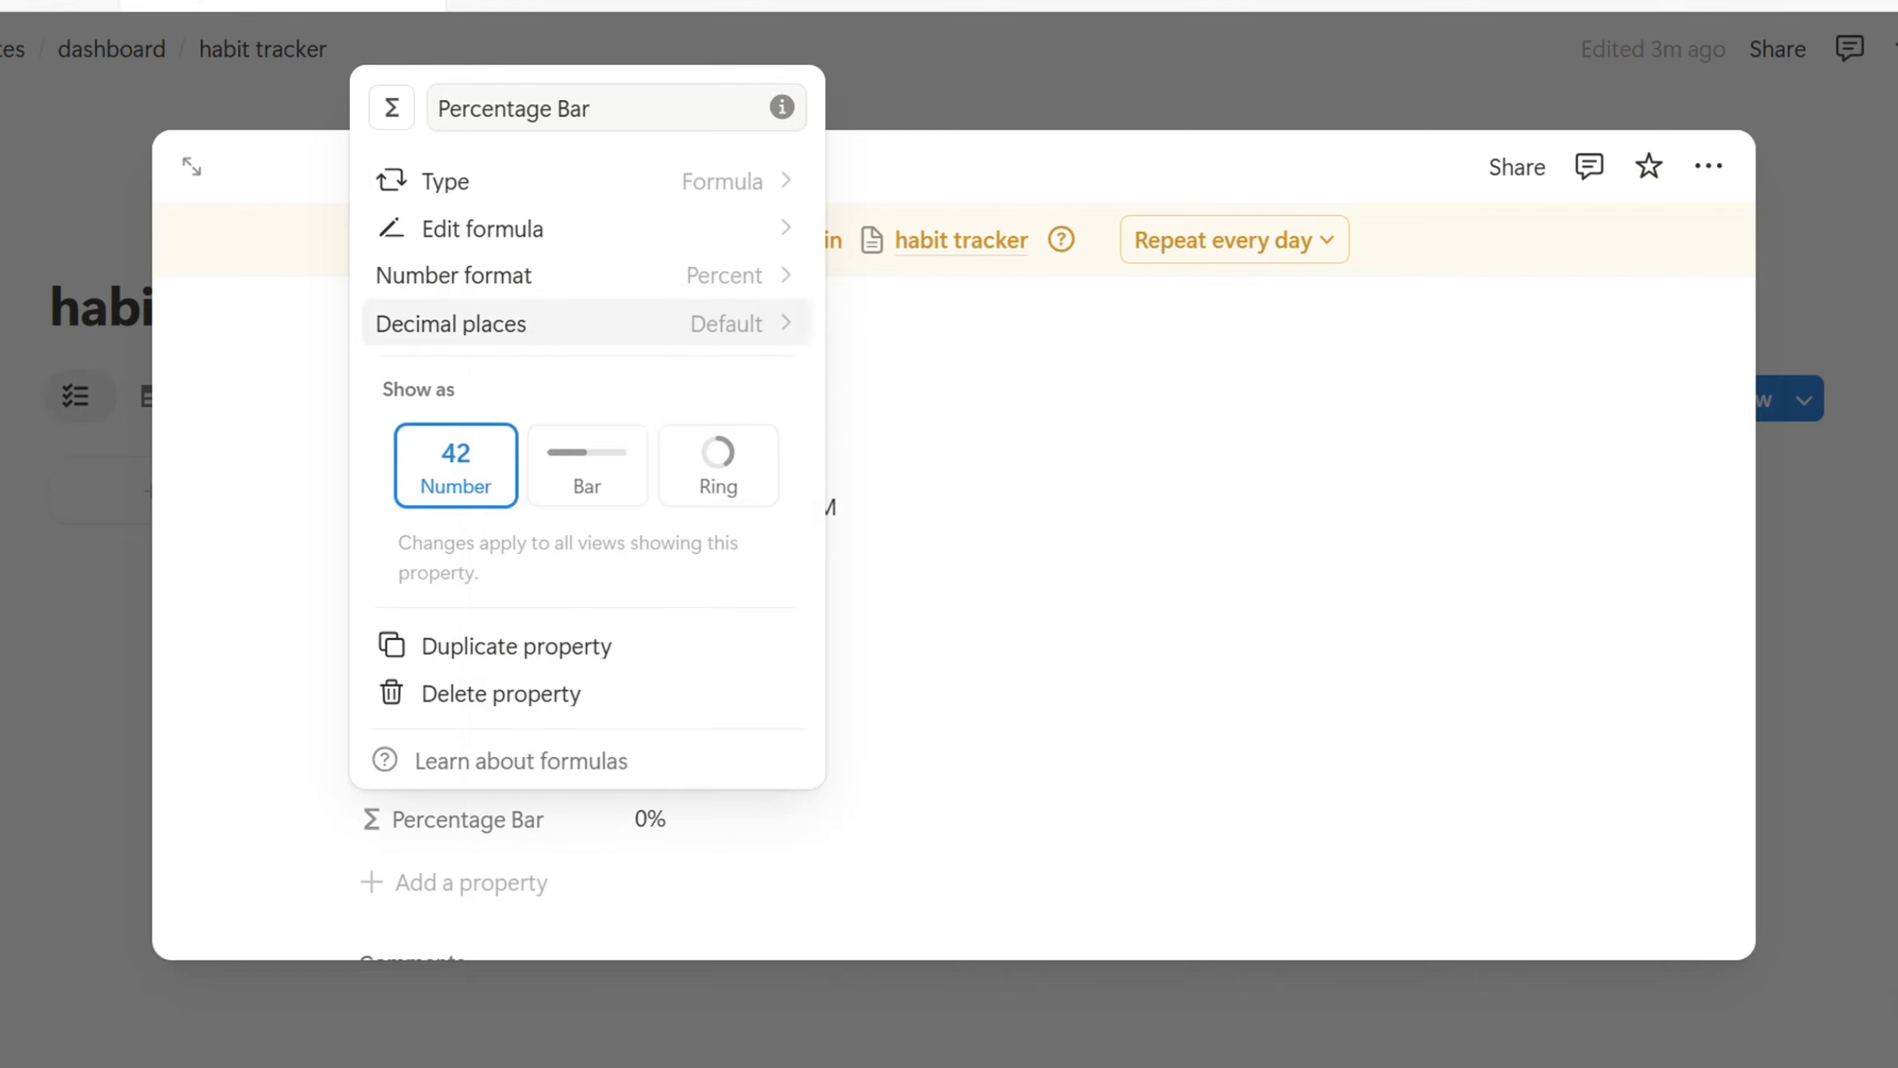
pyautogui.click(598, 324)
pyautogui.click(607, 423)
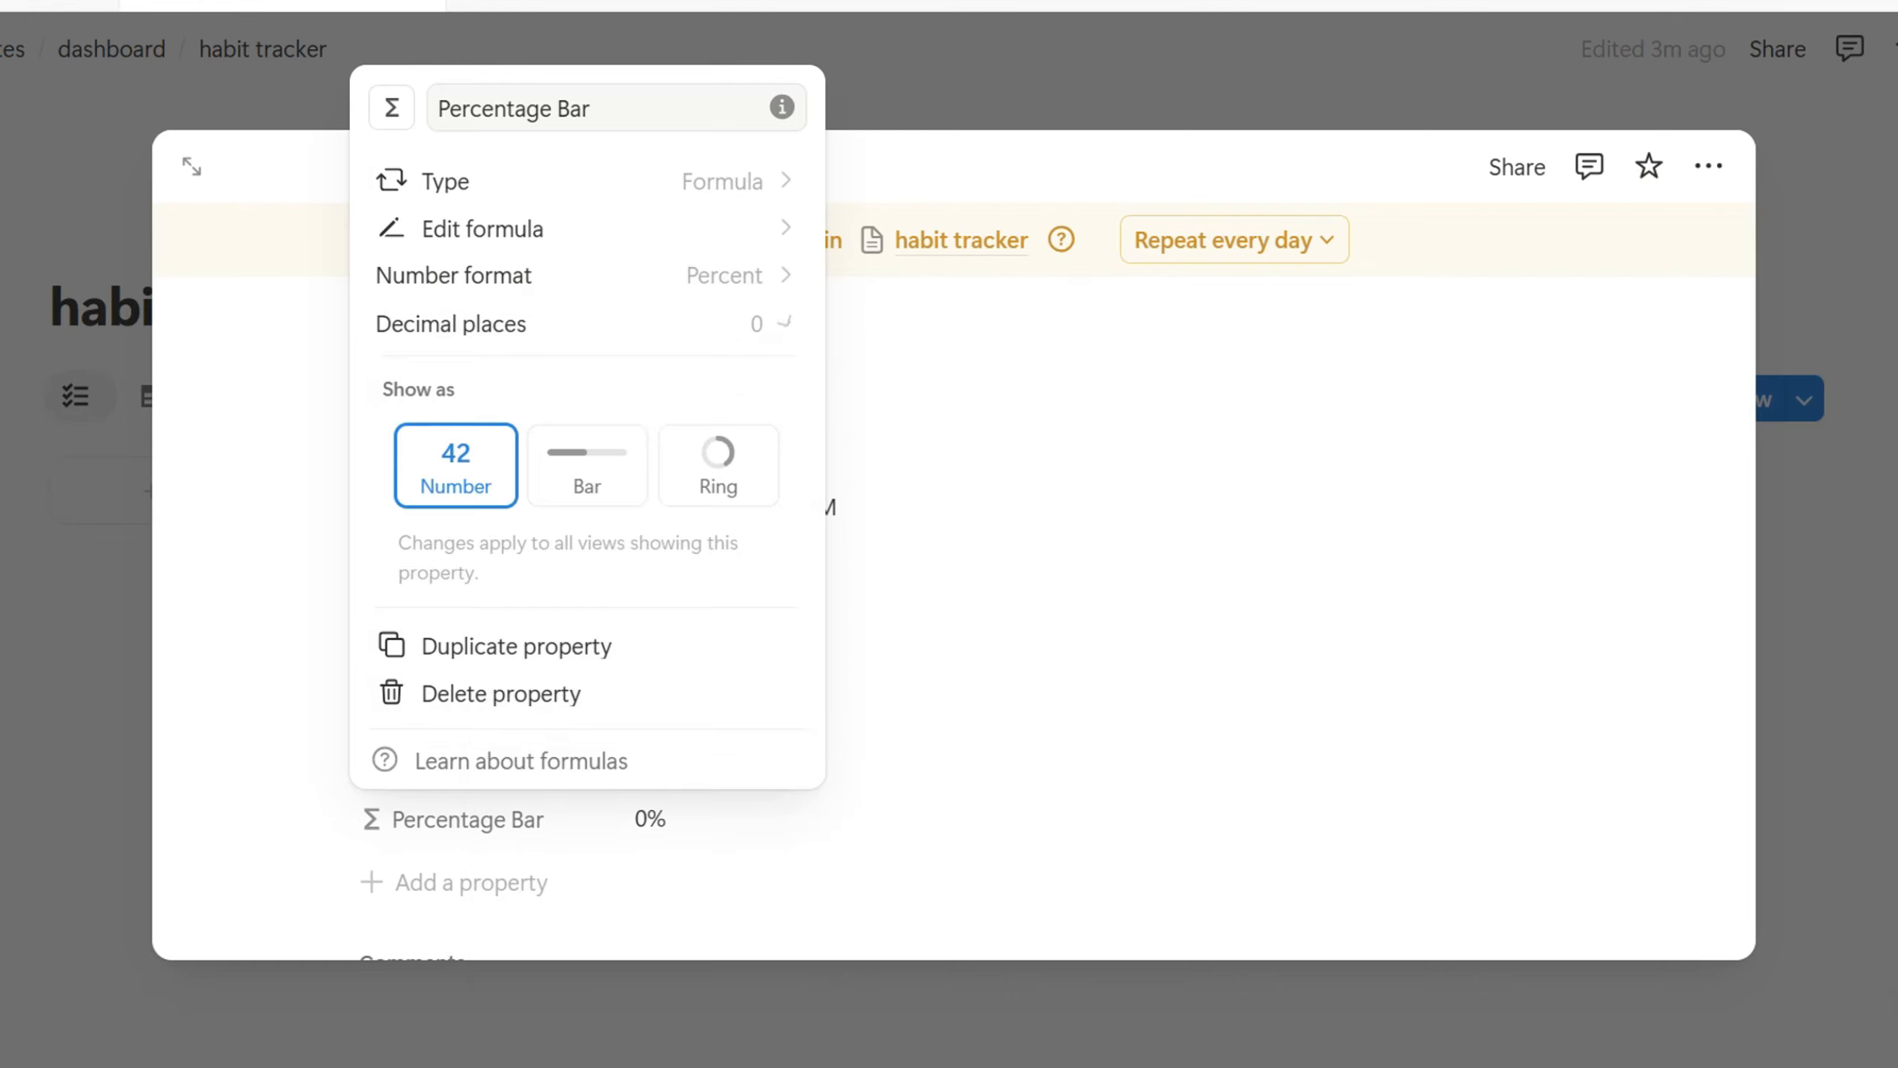
# Show the Percentage Bar property as a green bar and close the template
pyautogui.click(587, 464)
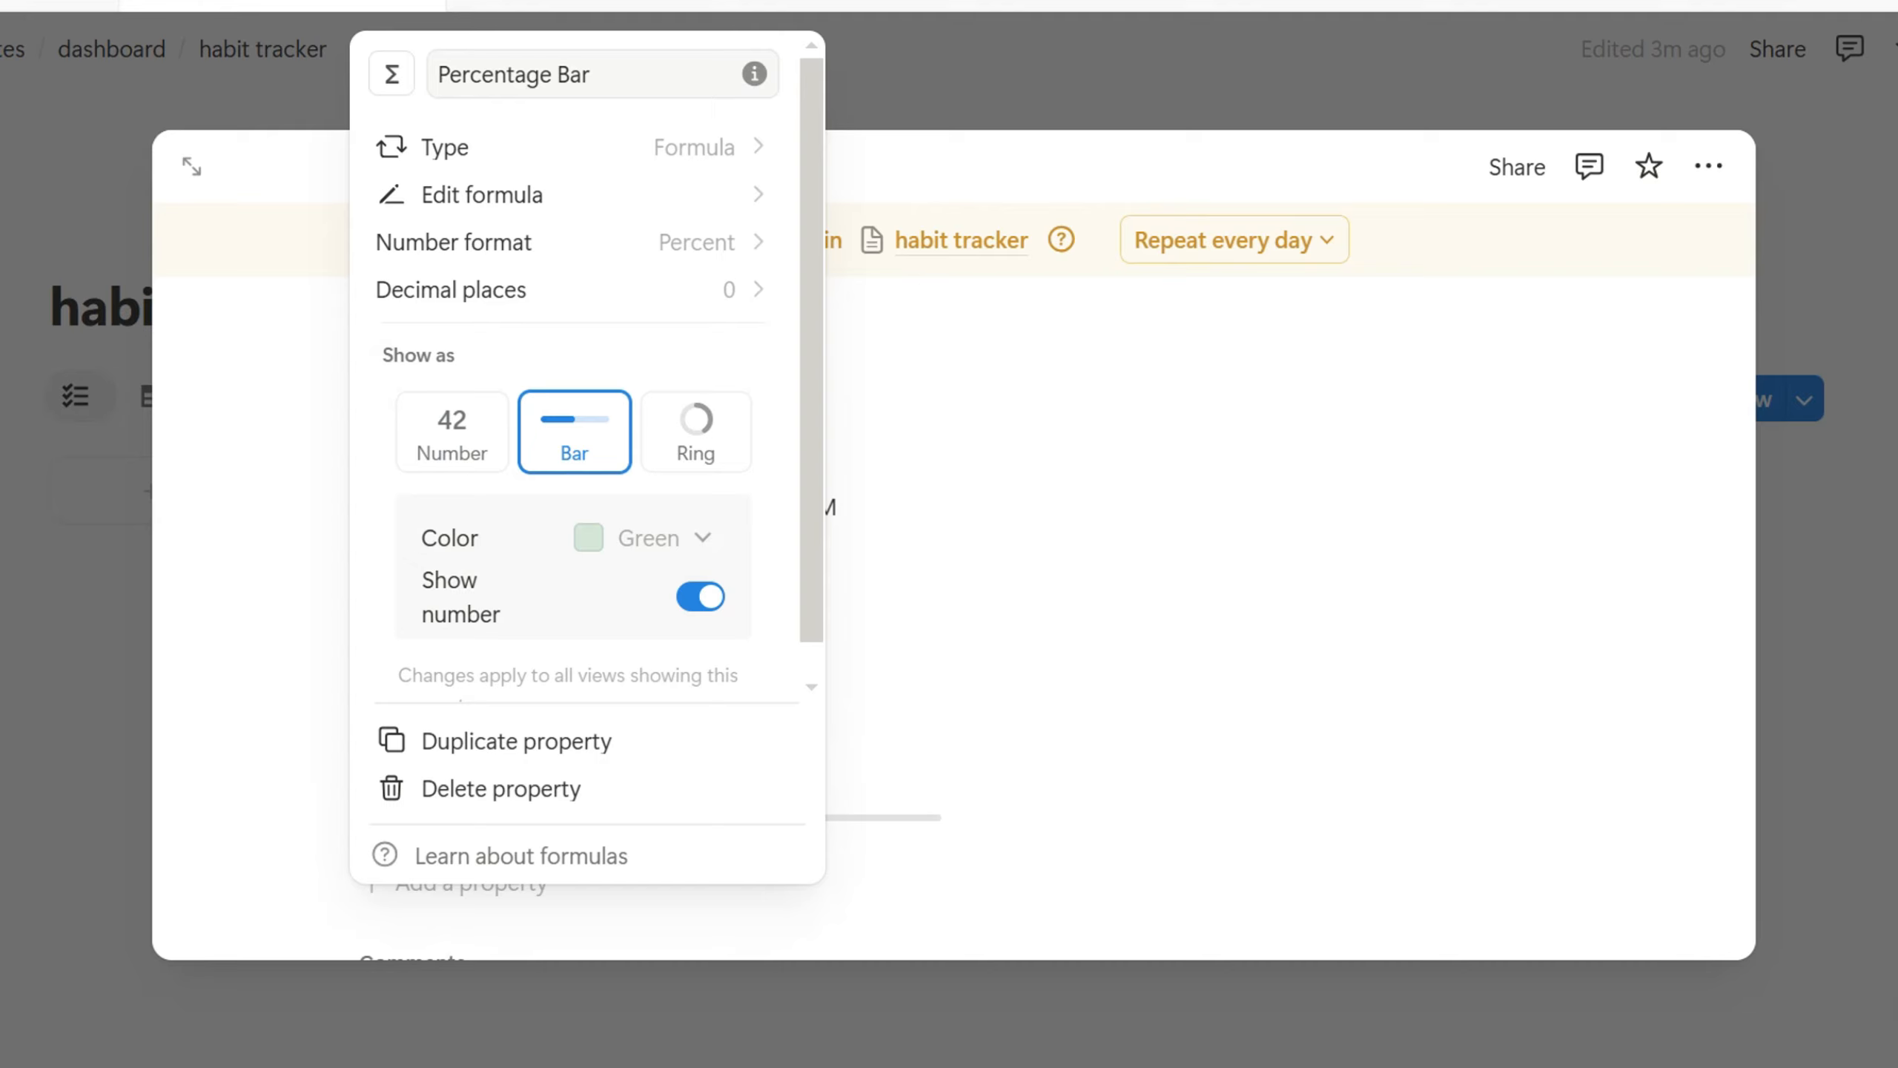
pyautogui.click(643, 537)
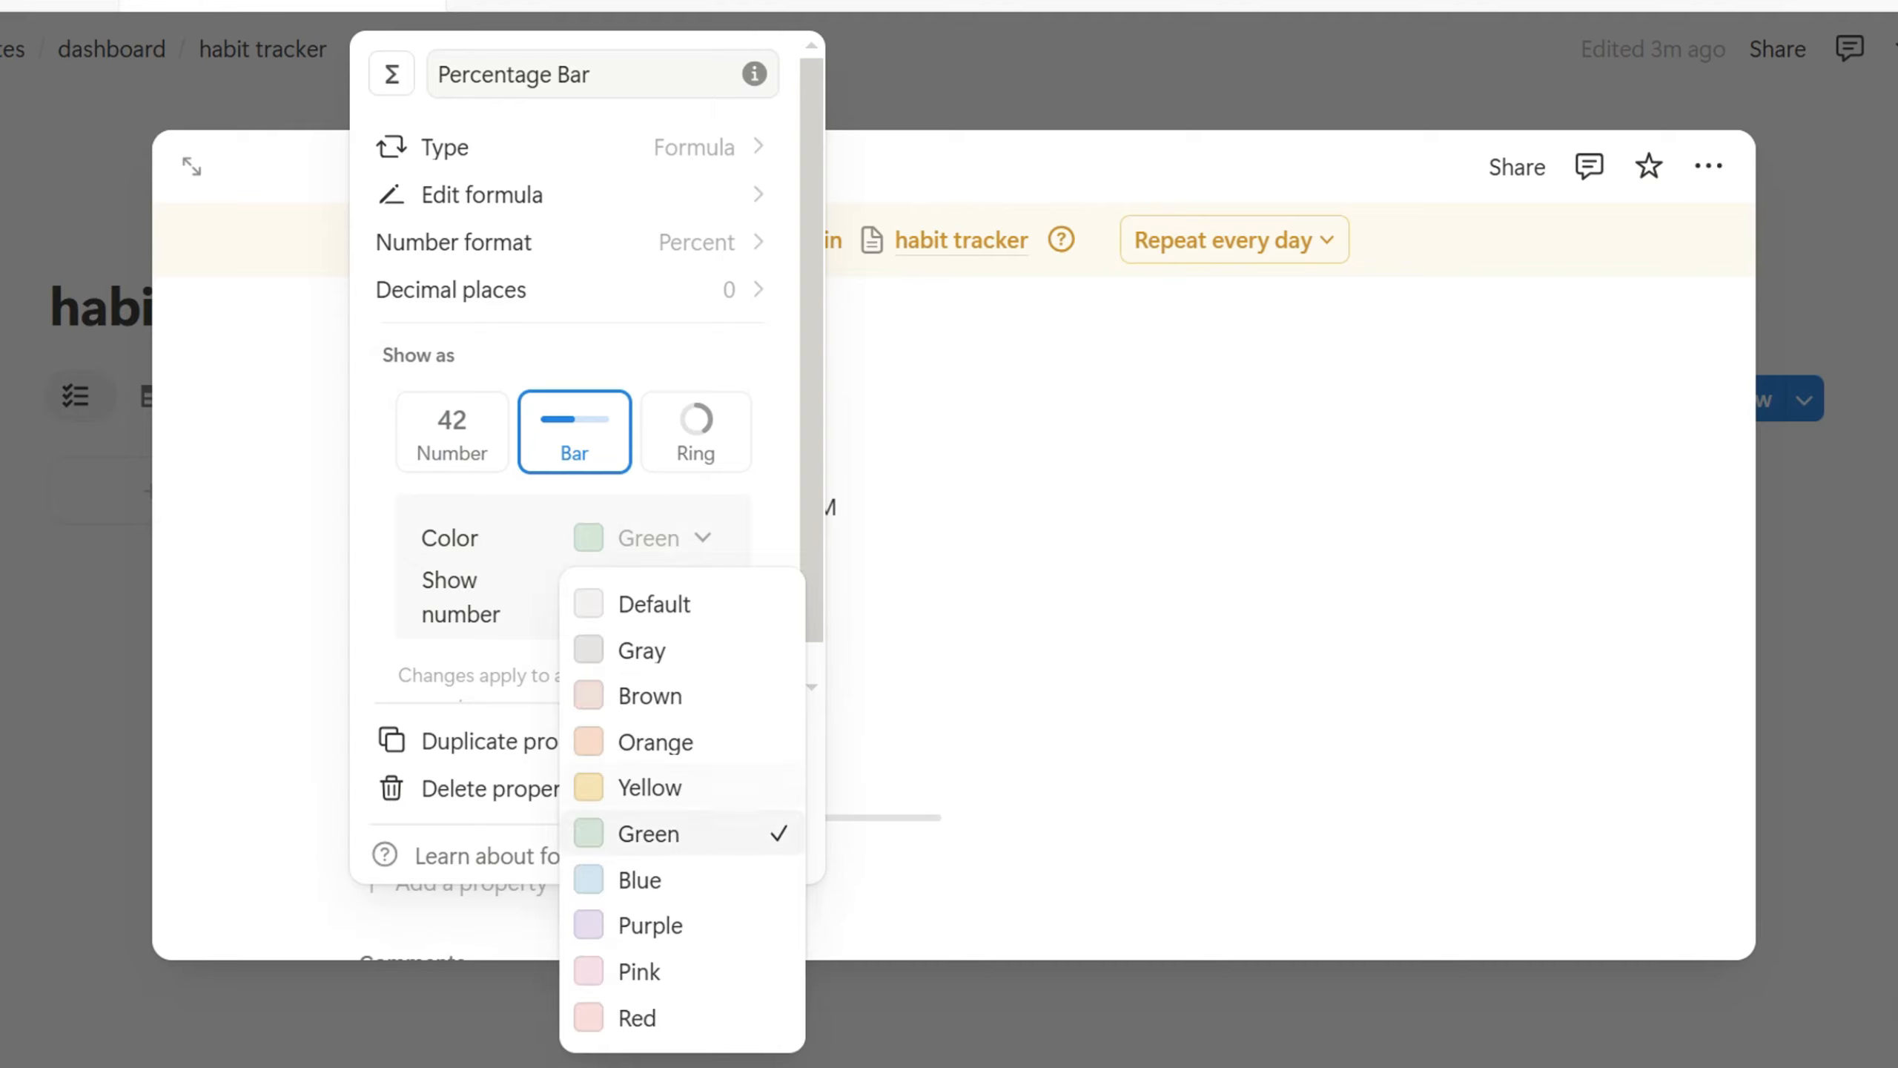
pyautogui.click(649, 833)
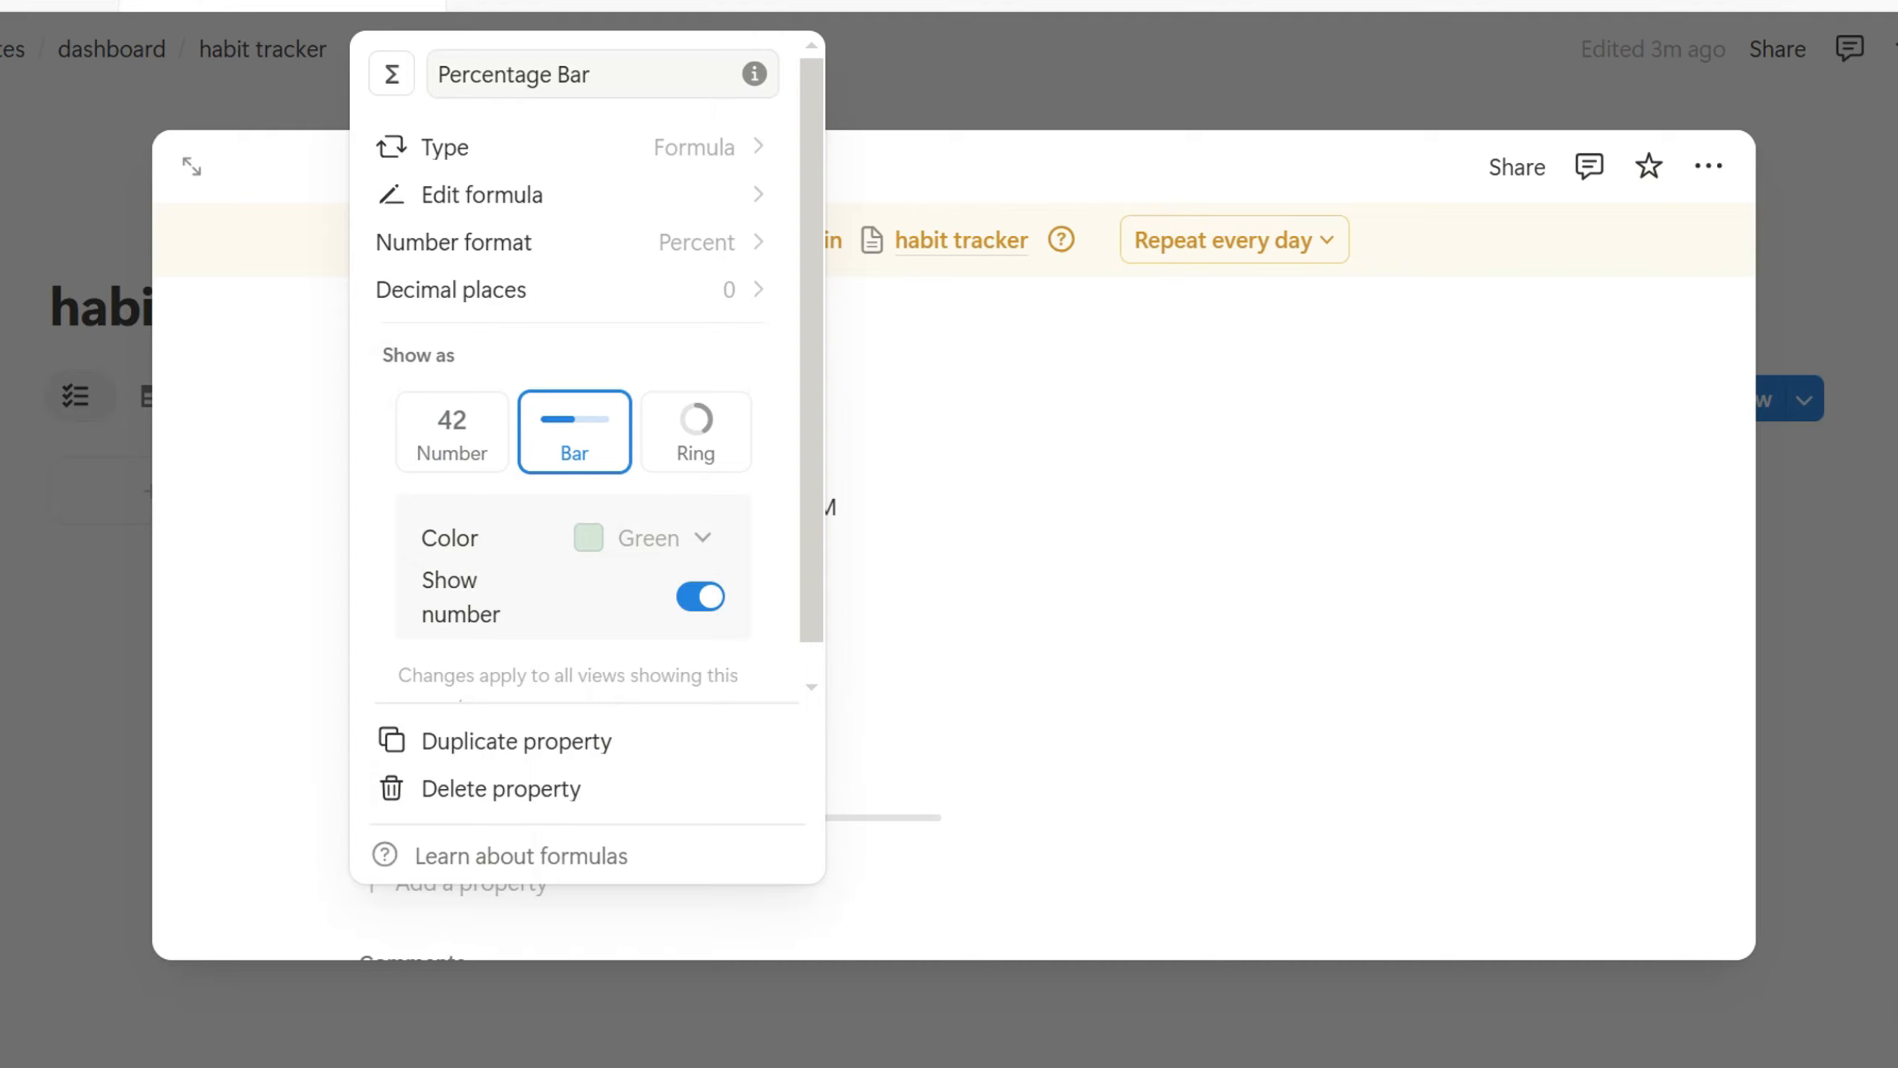
pyautogui.press('Escape')
pyautogui.press('Escape')
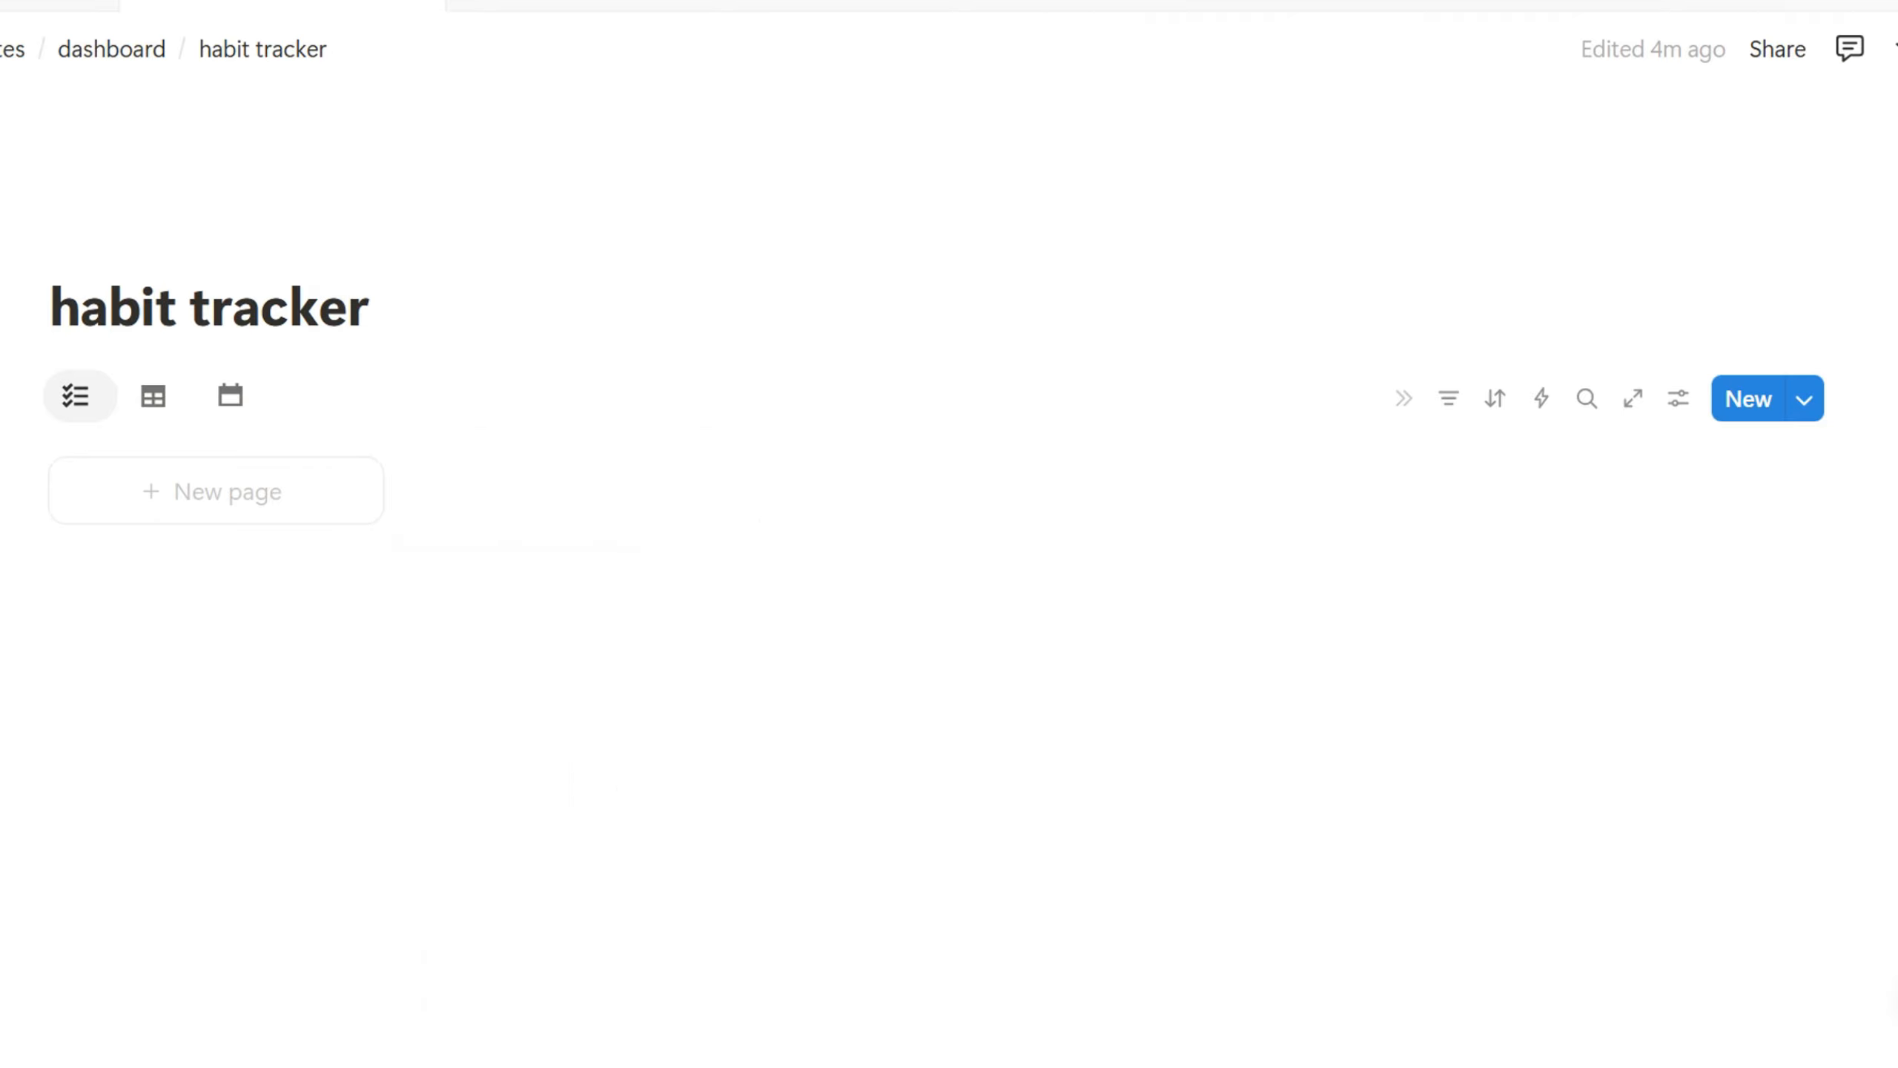
pyautogui.click(216, 491)
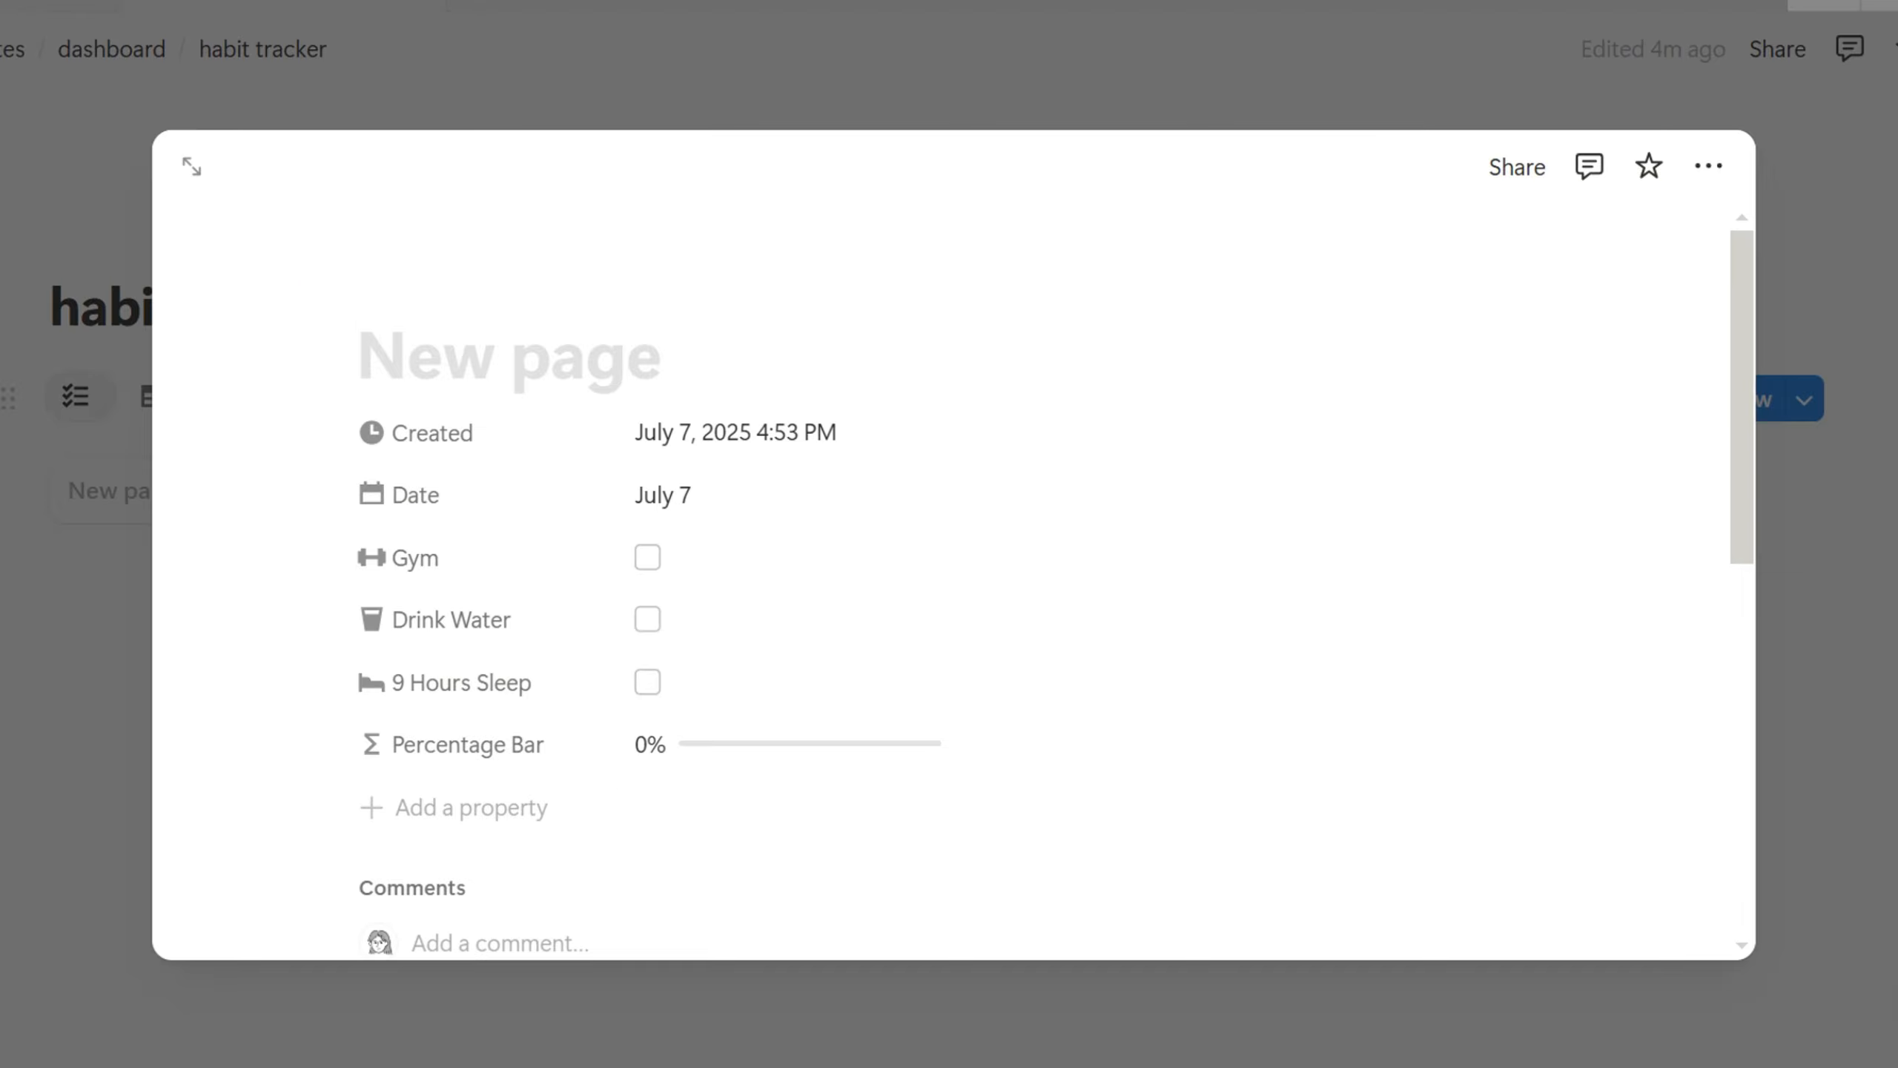
pyautogui.write('@T')
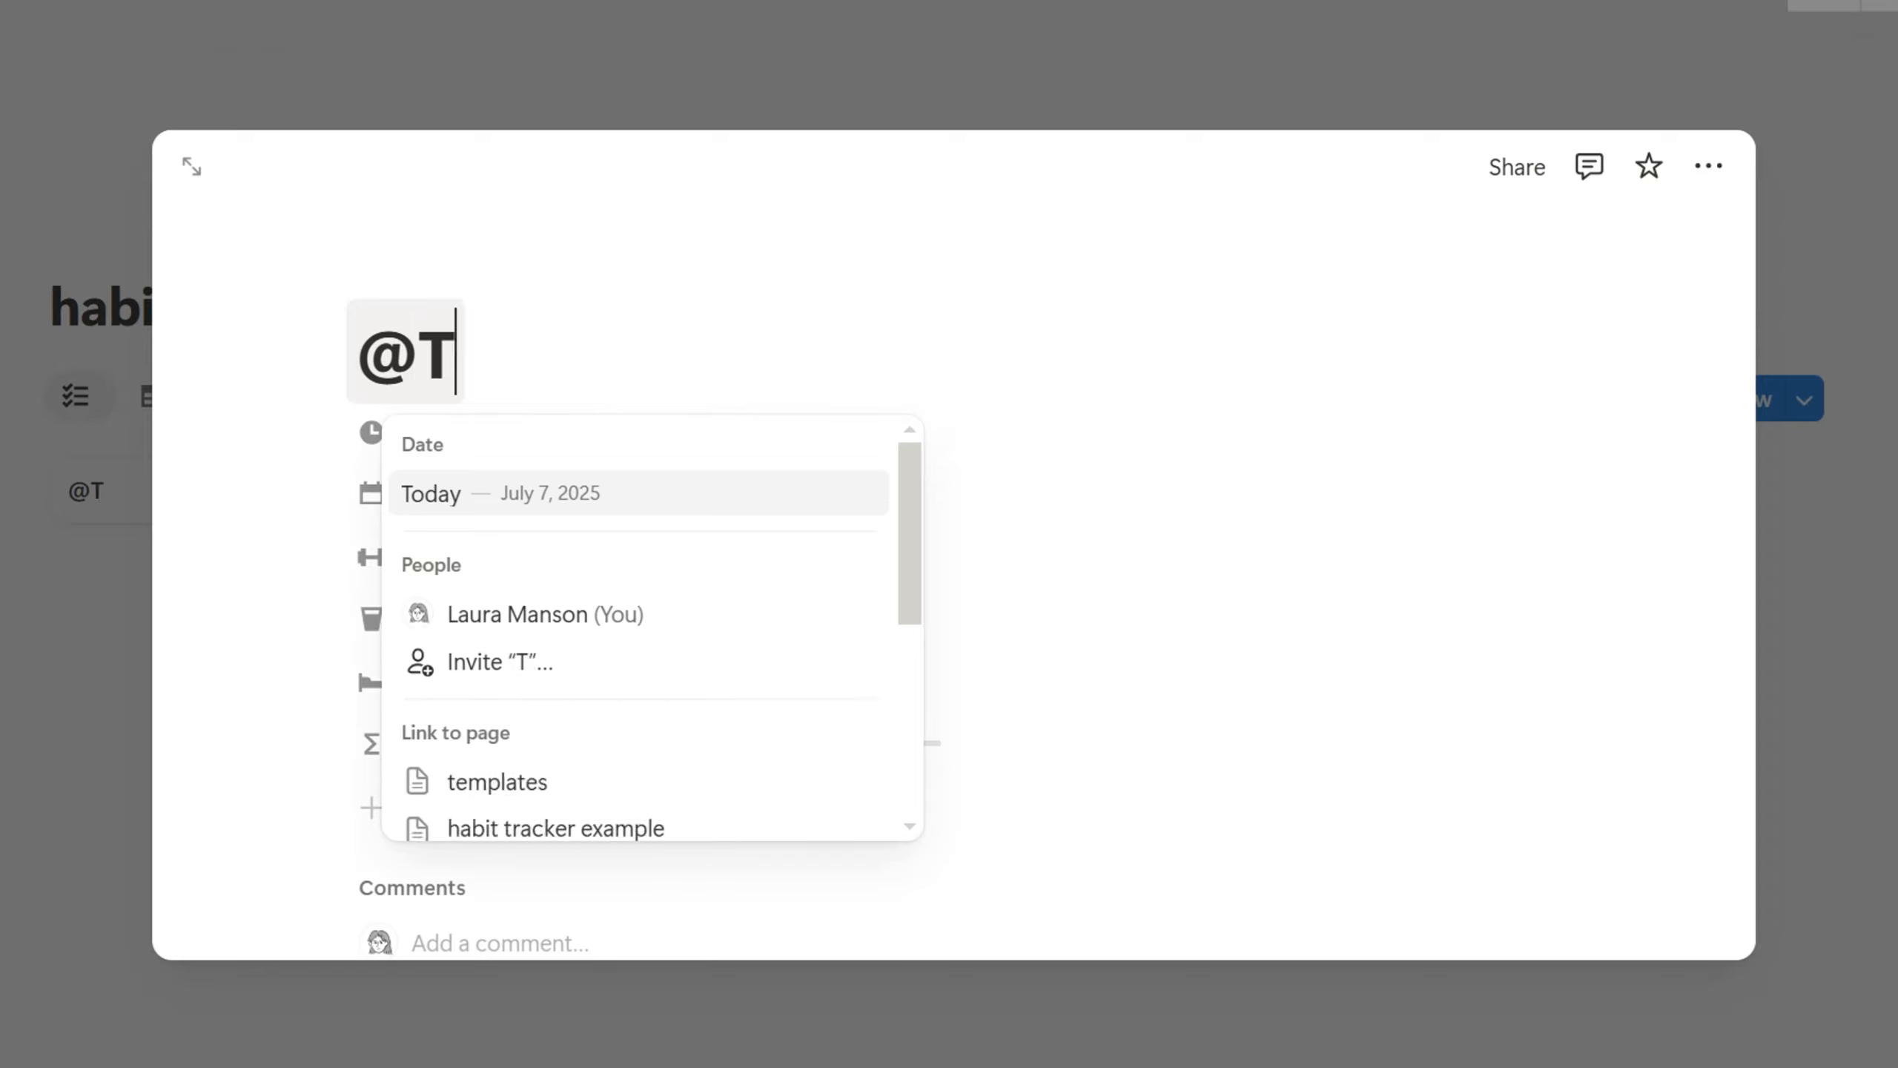
pyautogui.write('oday')
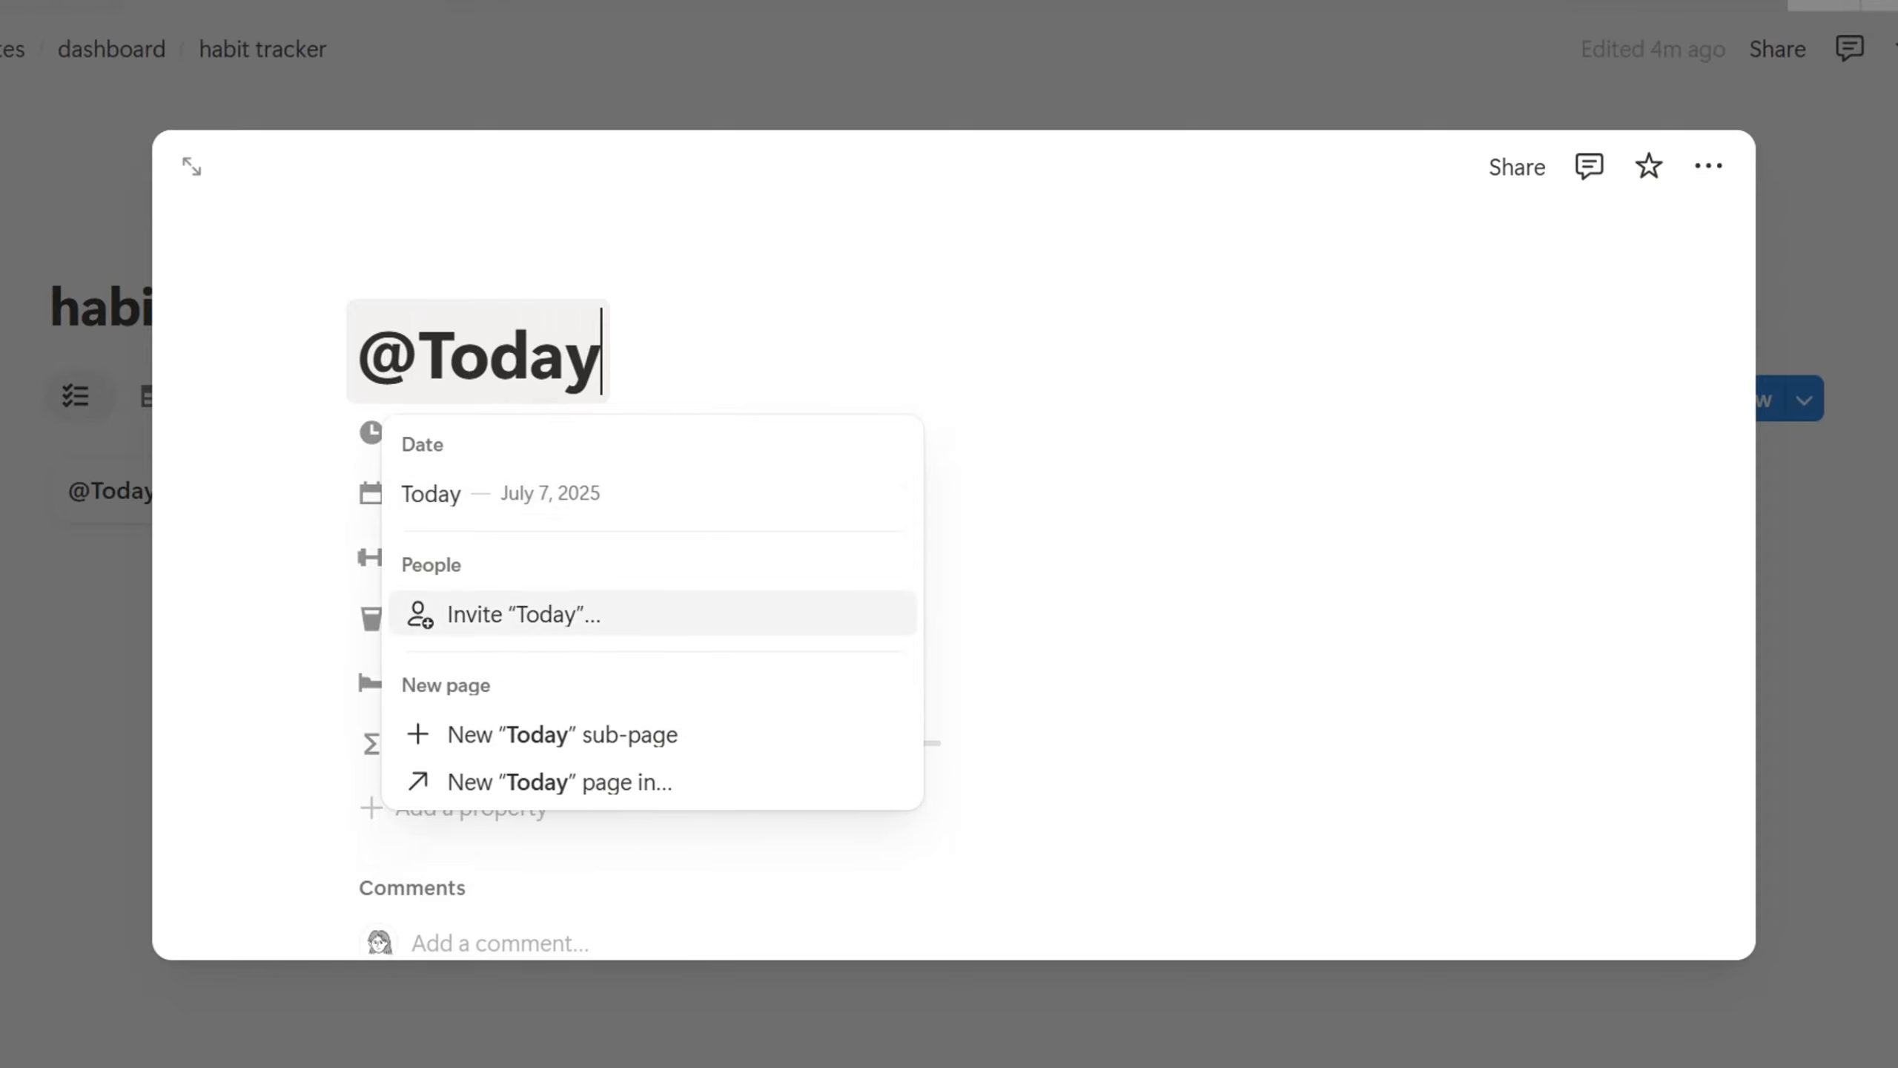
pyautogui.press('Escape')
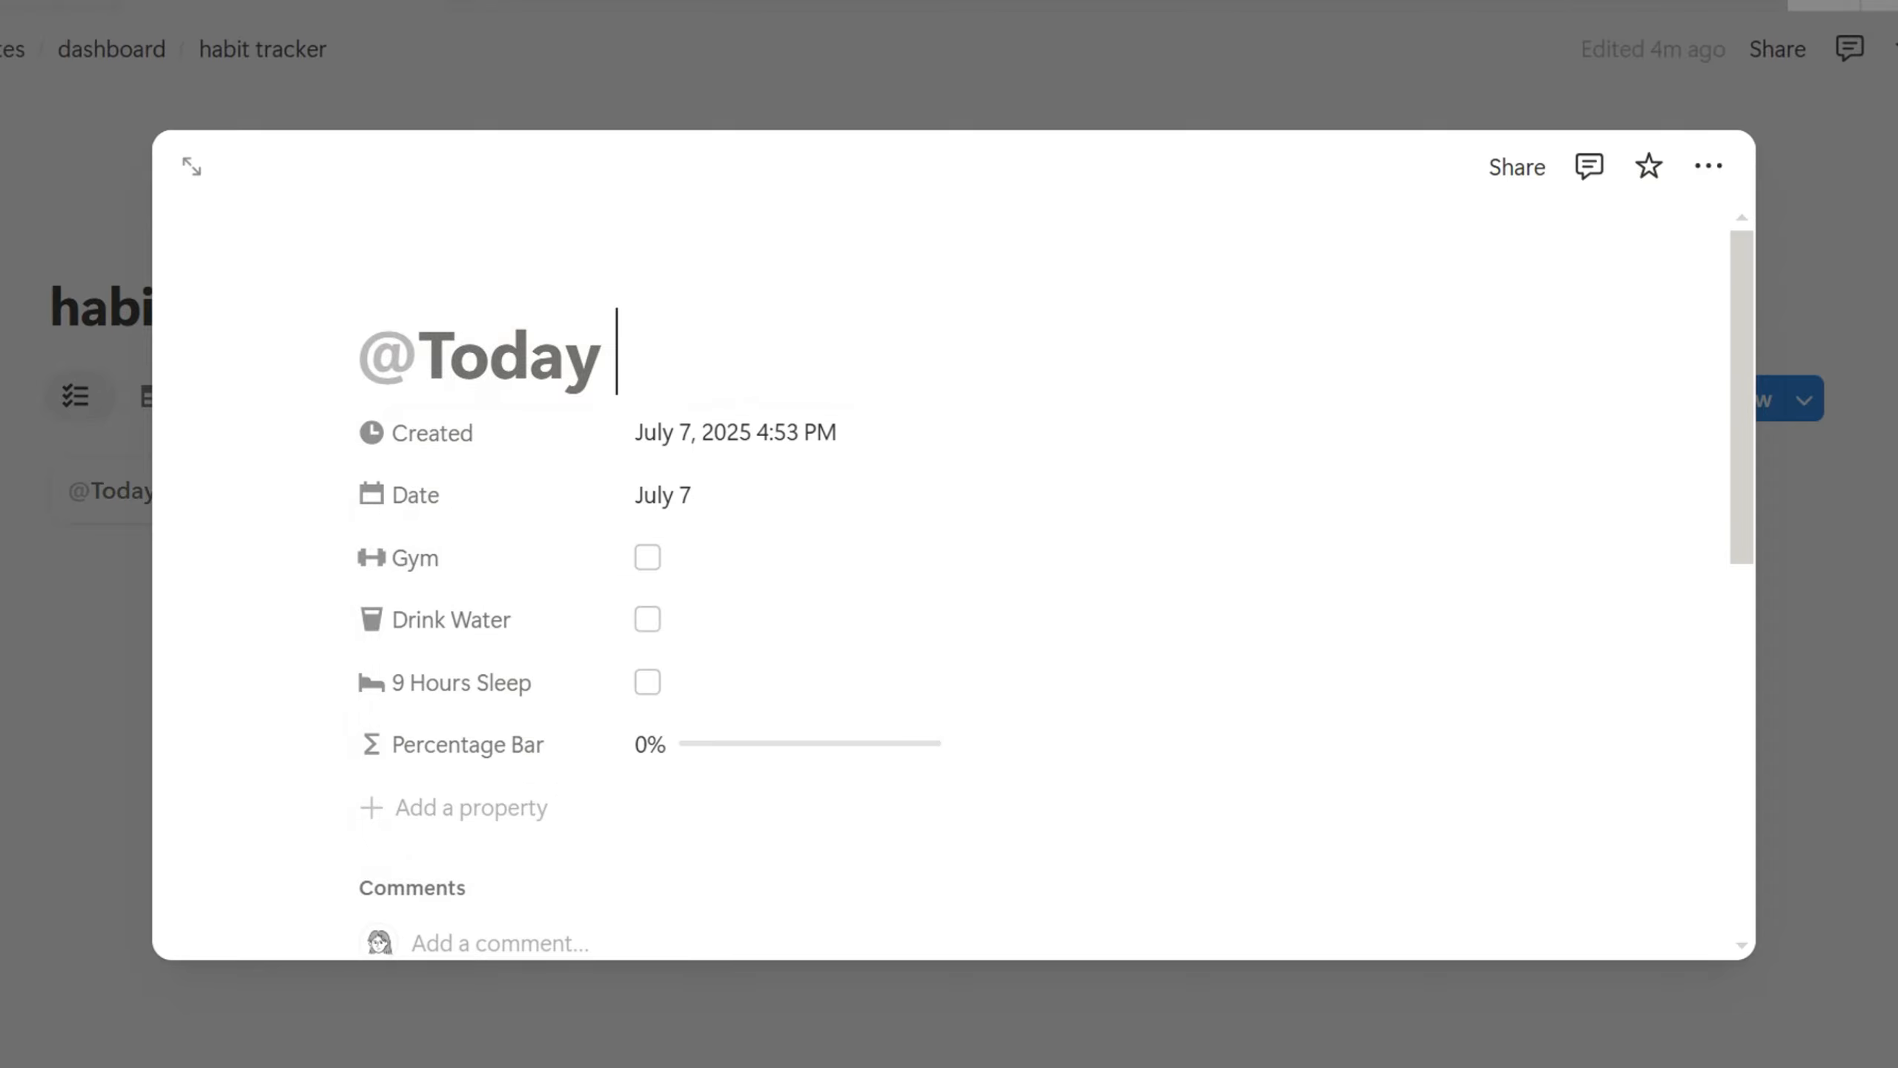
pyautogui.press('Escape')
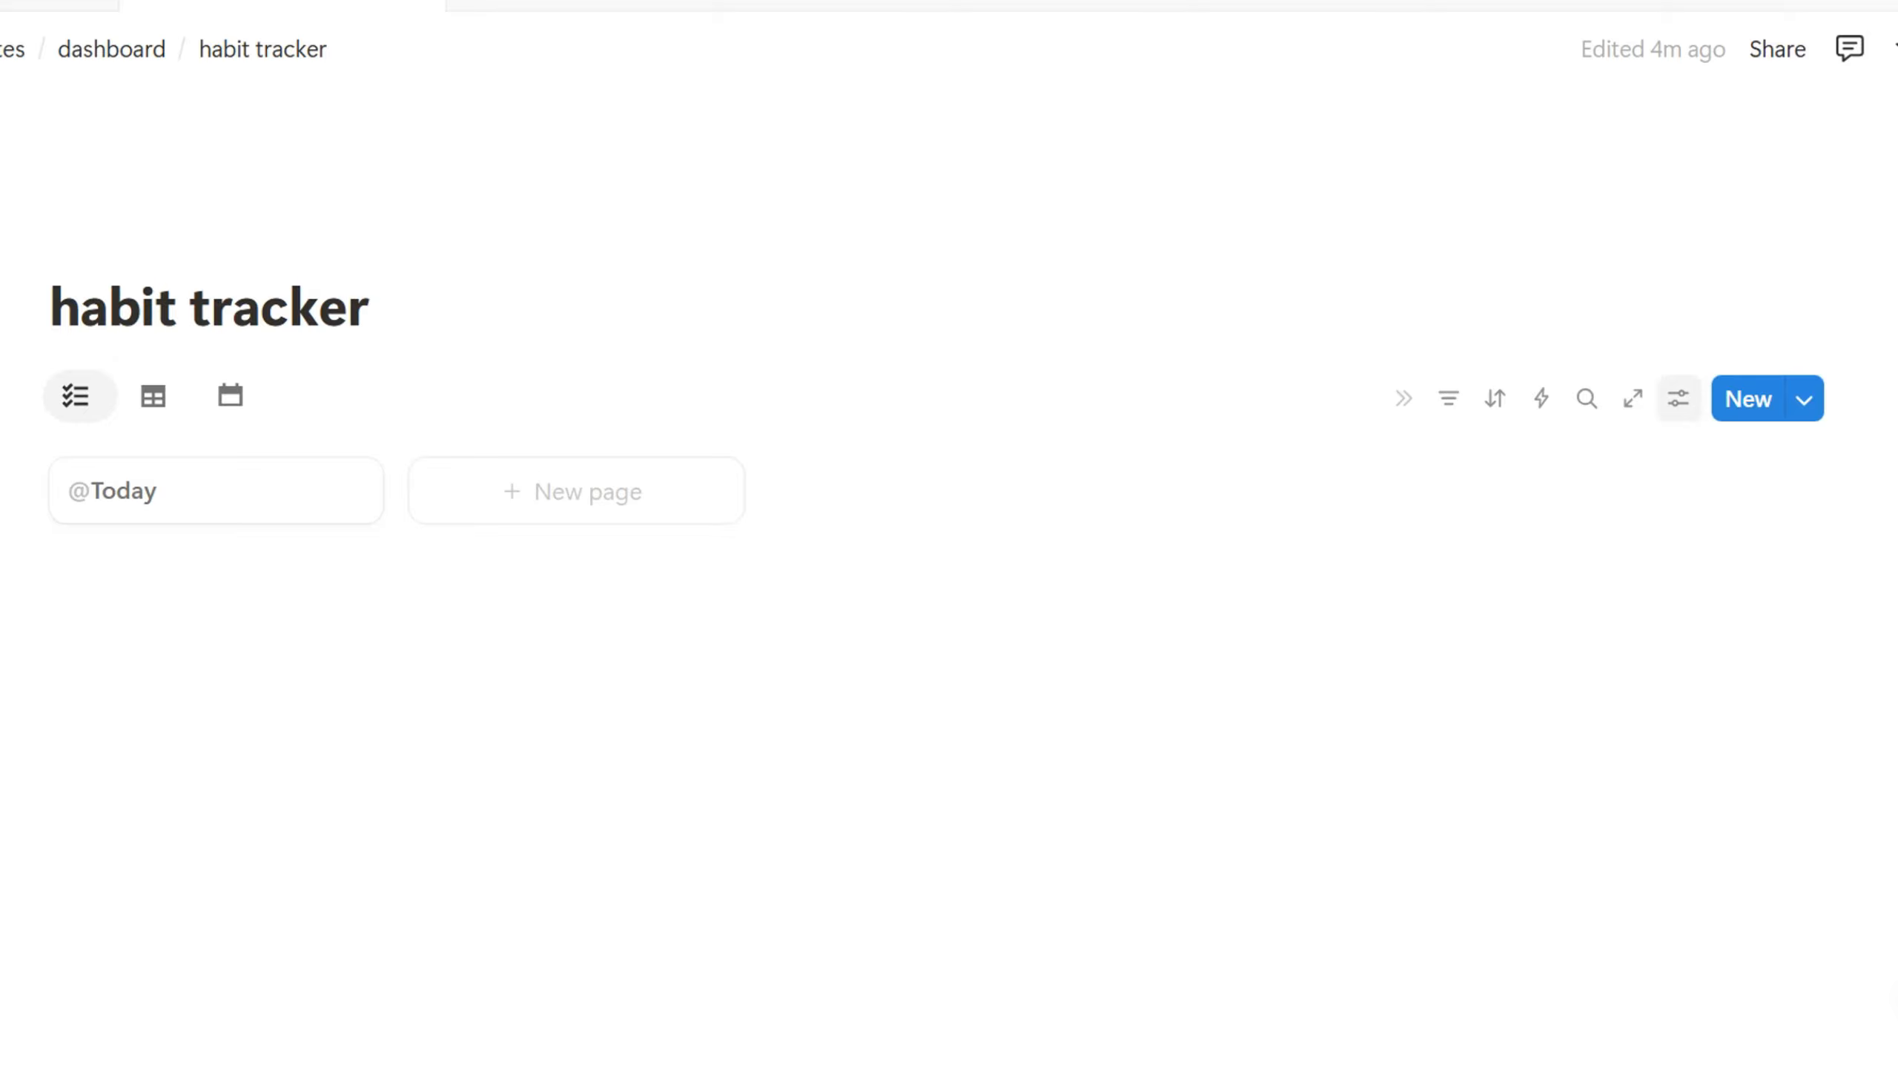
# Show the Gym, Drink Water, 9 Hours Sleep and Percentage Bar properties on the gallery cards
pyautogui.click(1678, 397)
pyautogui.click(1677, 558)
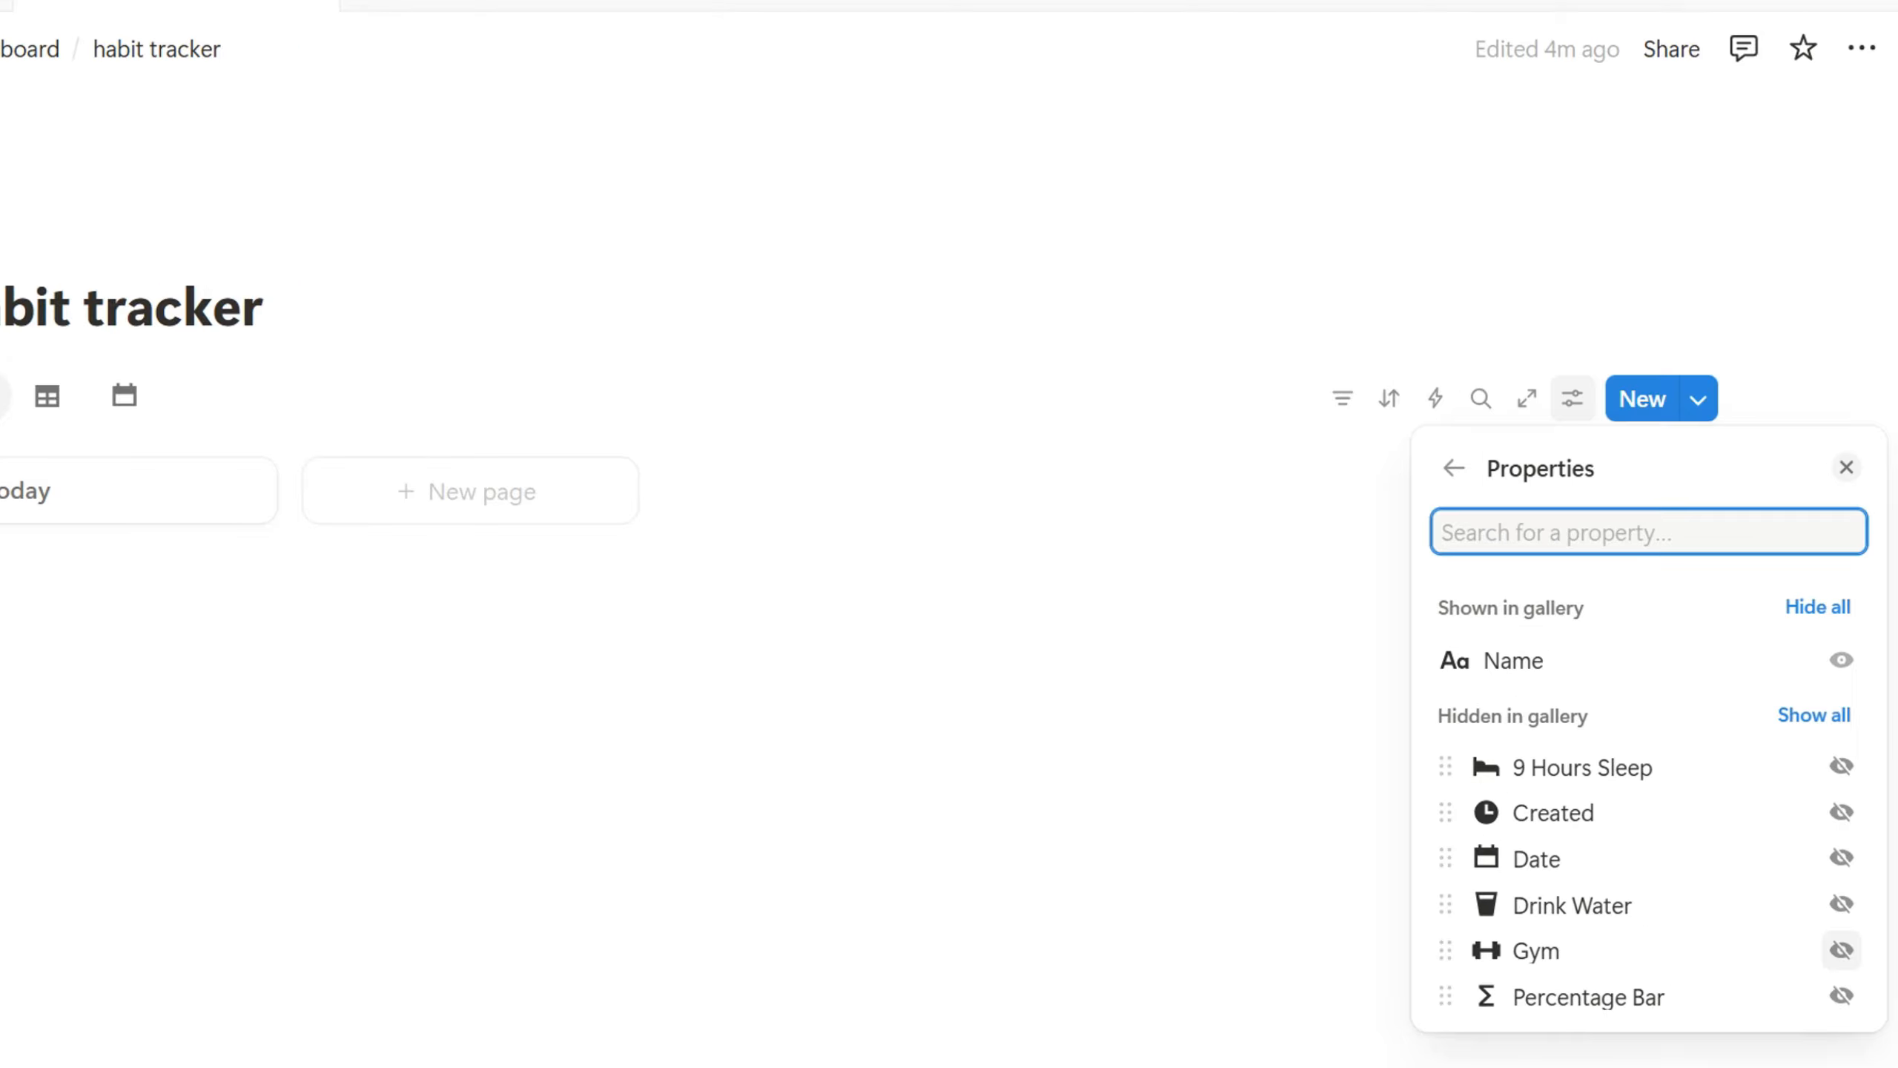
pyautogui.click(1841, 950)
pyautogui.click(1840, 949)
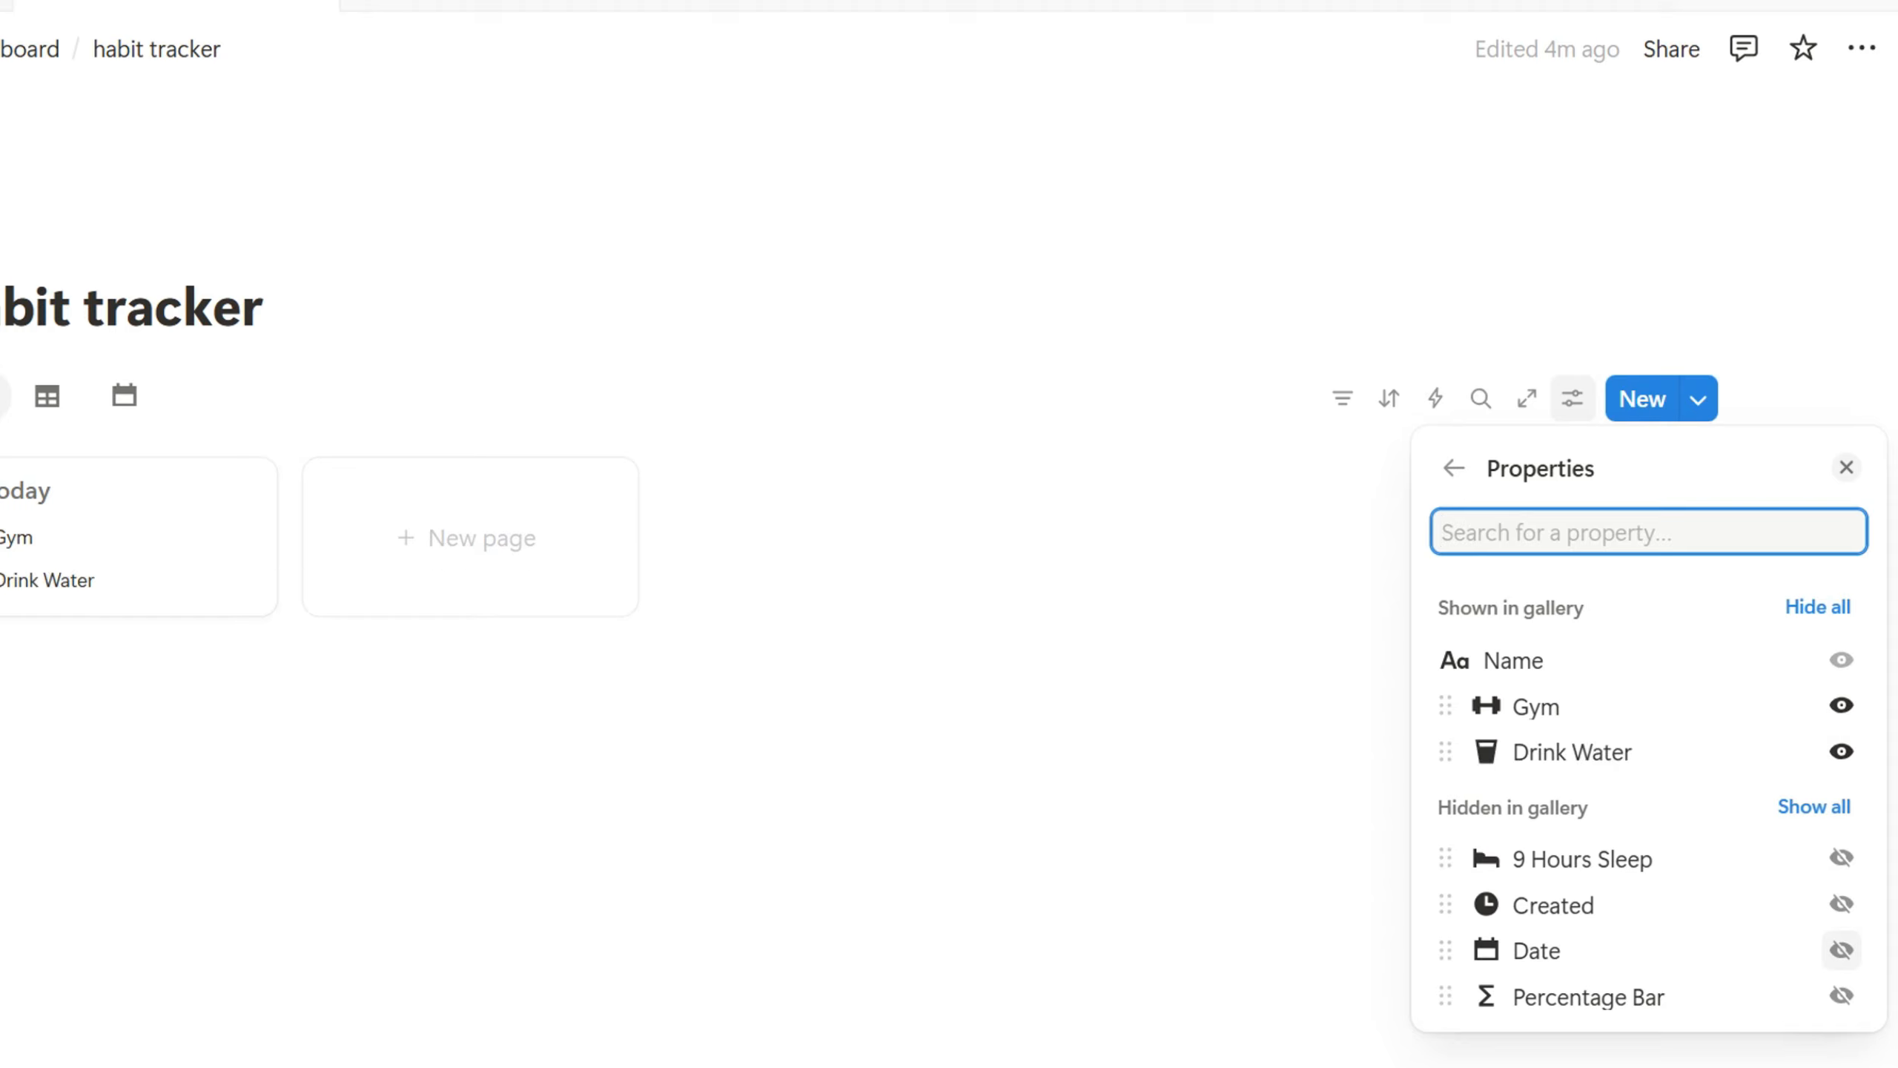
pyautogui.click(1841, 858)
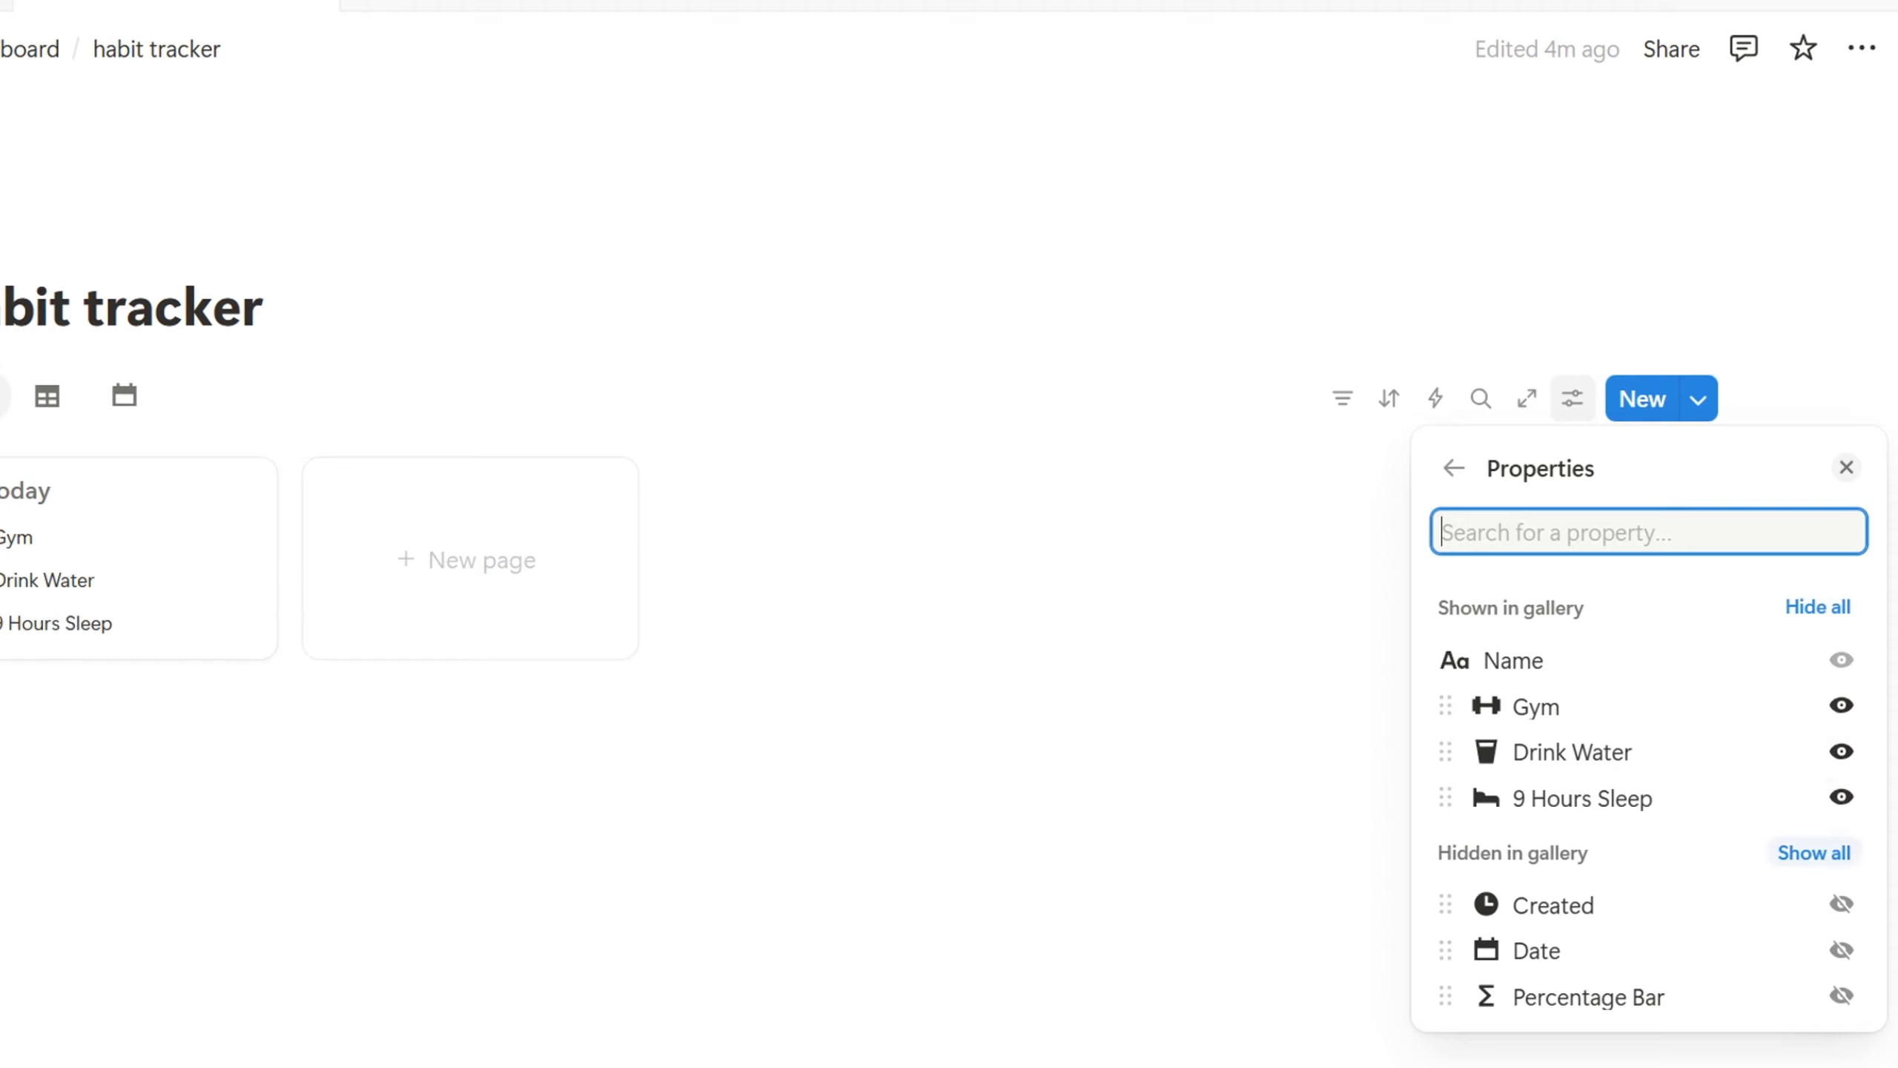
pyautogui.click(1841, 995)
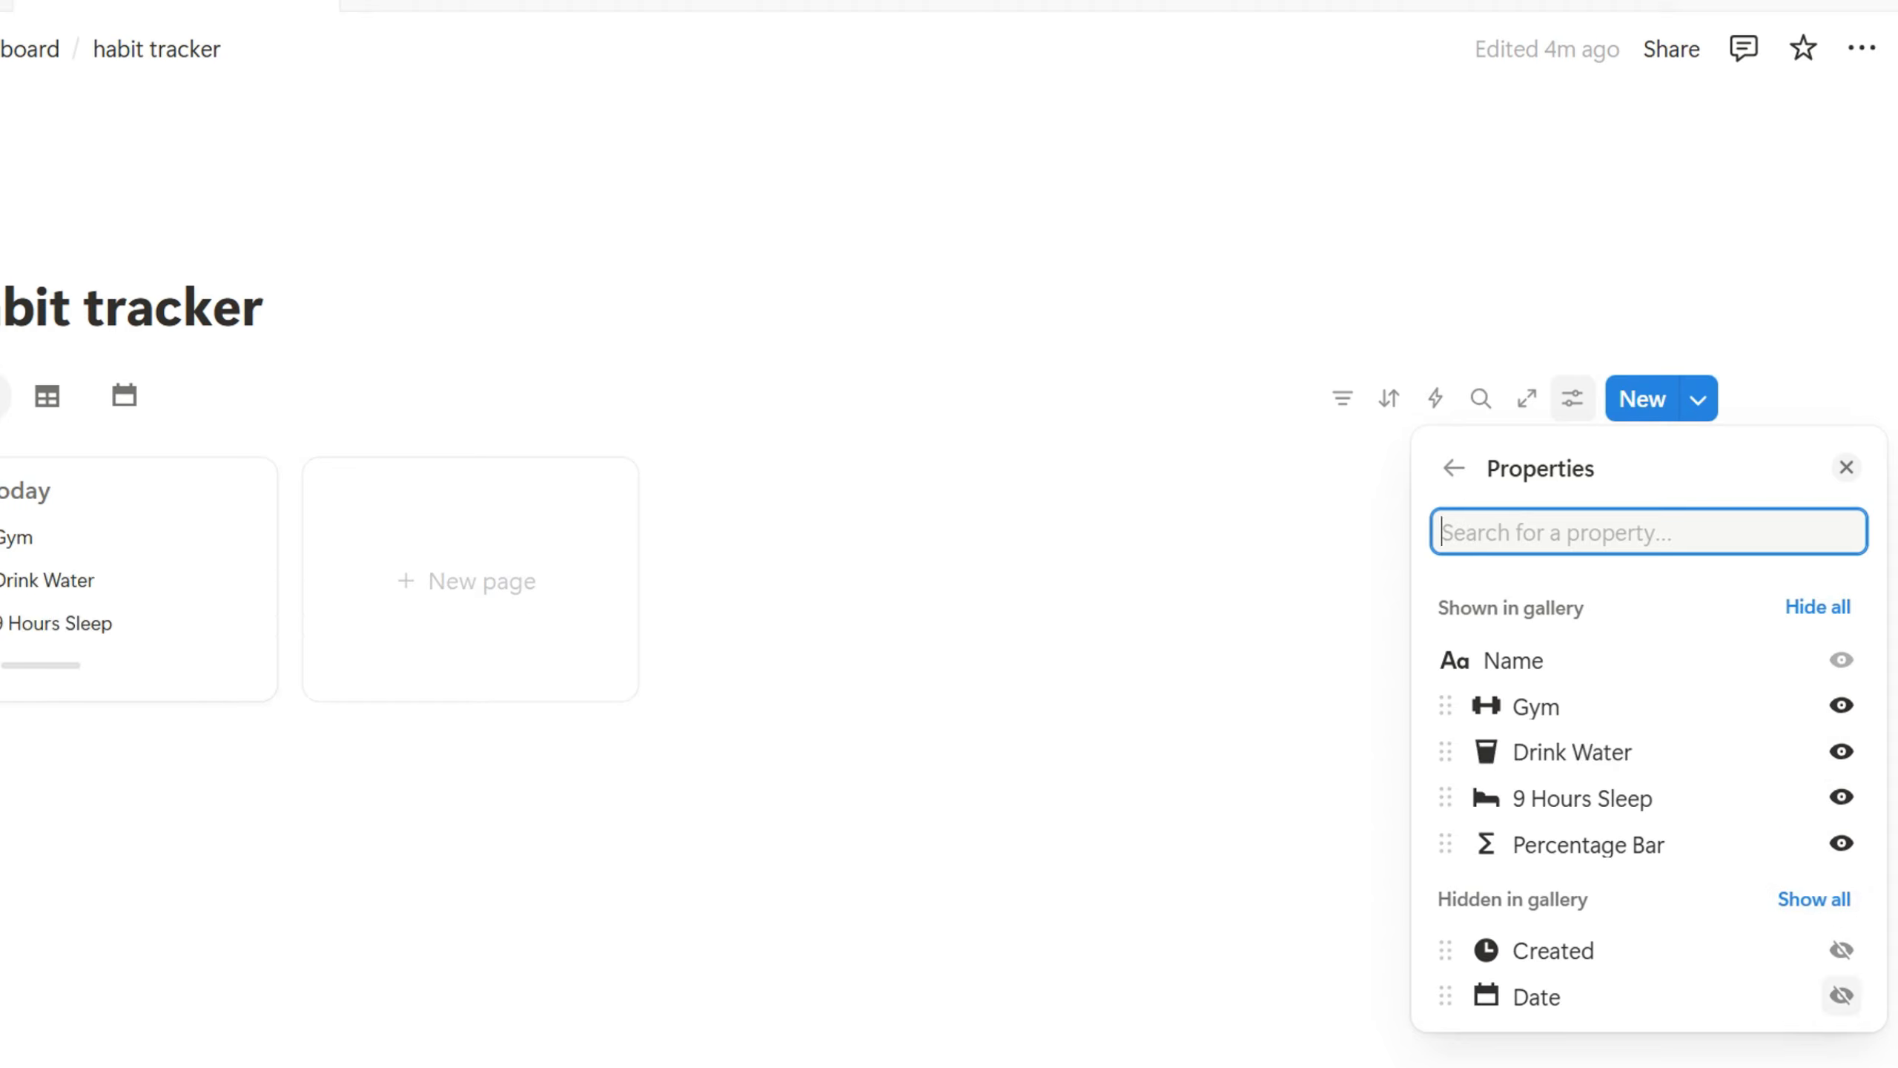
pyautogui.press('Escape')
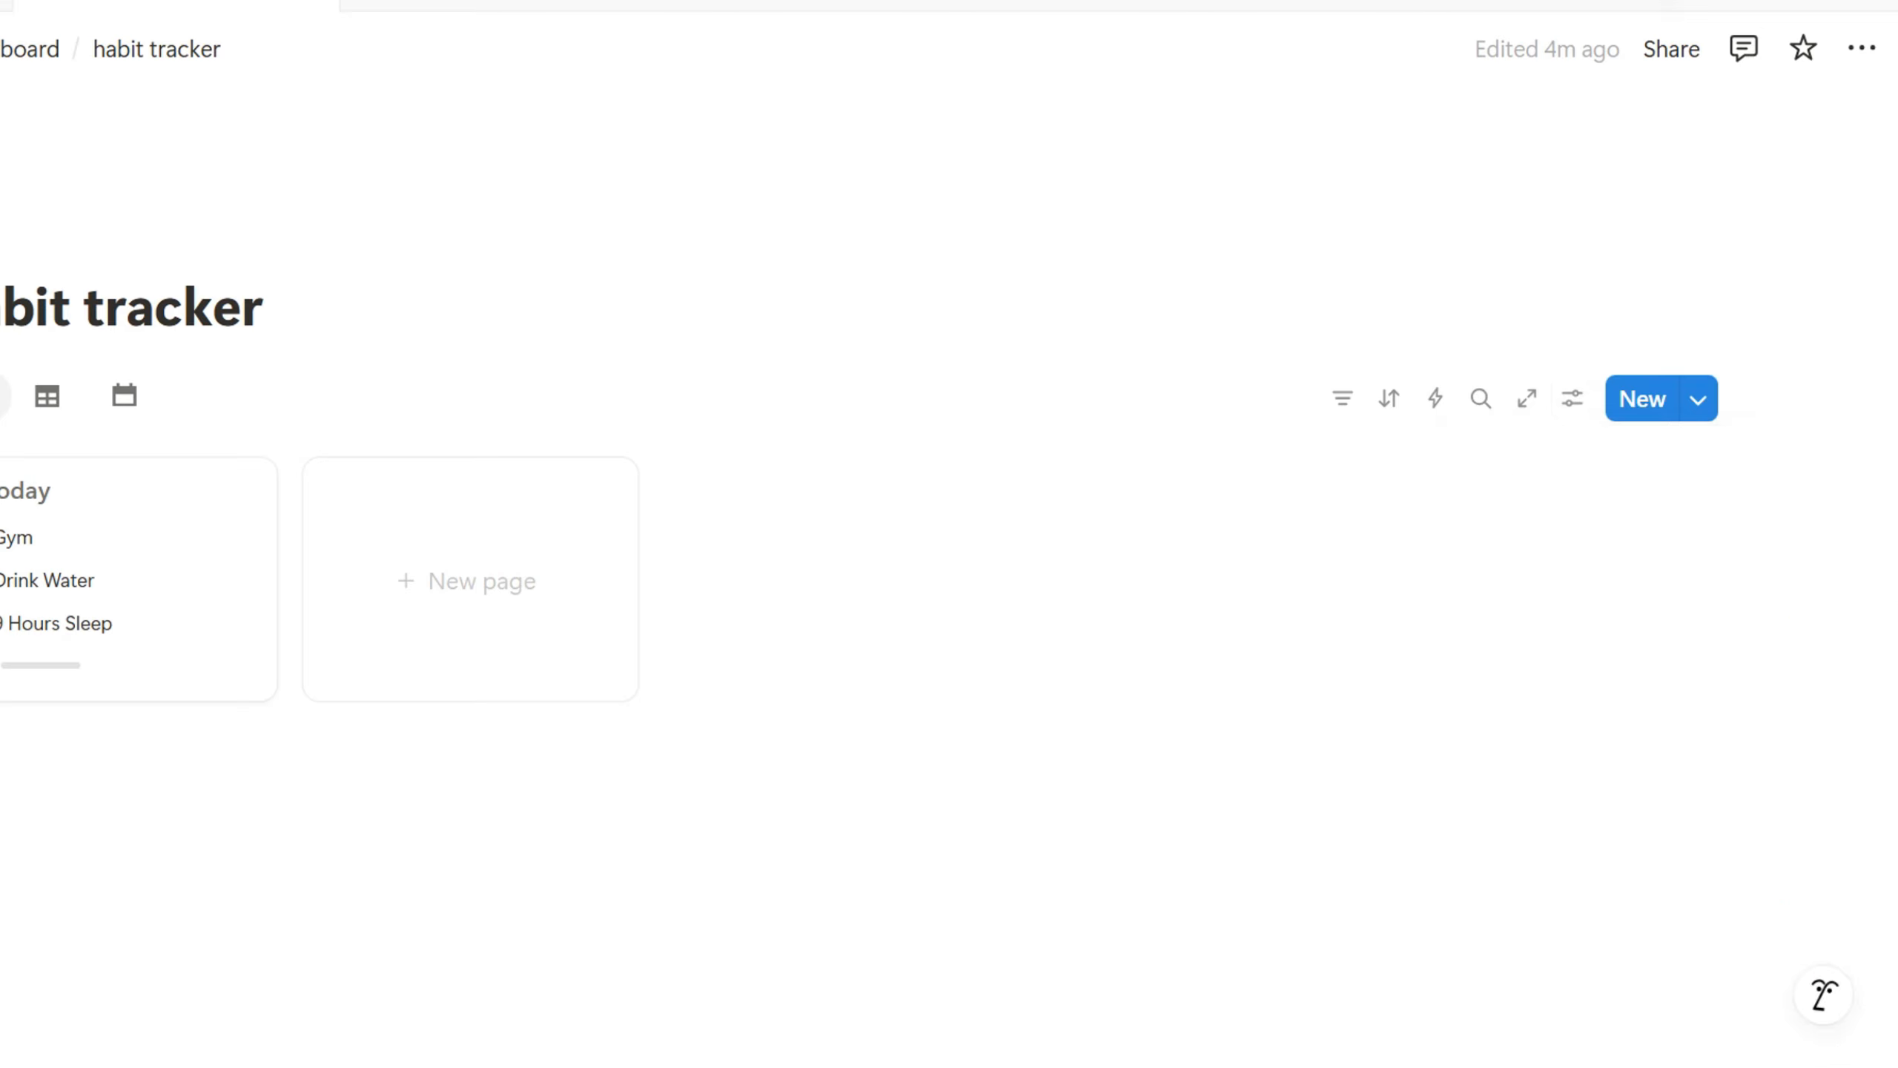
# In the table view, hide the Created property and move Date directly after Name
pyautogui.click(47, 396)
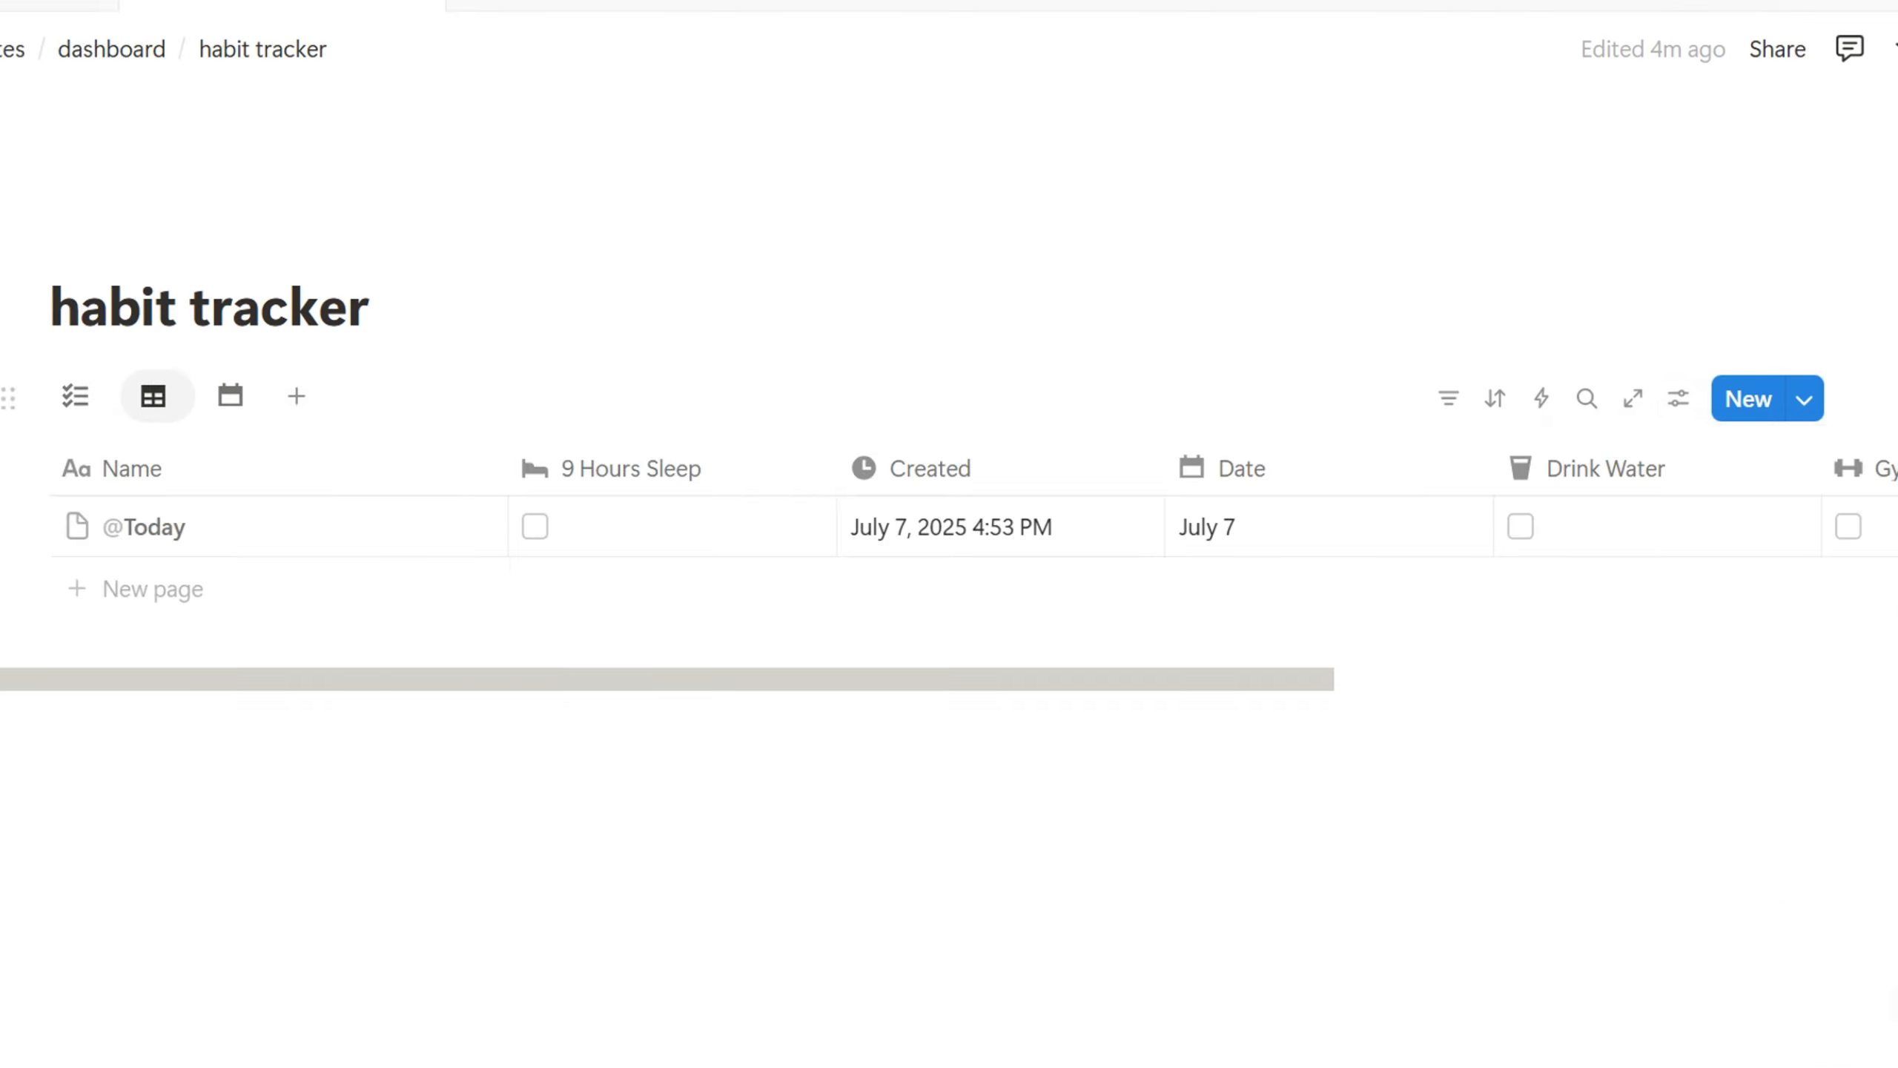
pyautogui.click(1677, 397)
pyautogui.click(1674, 555)
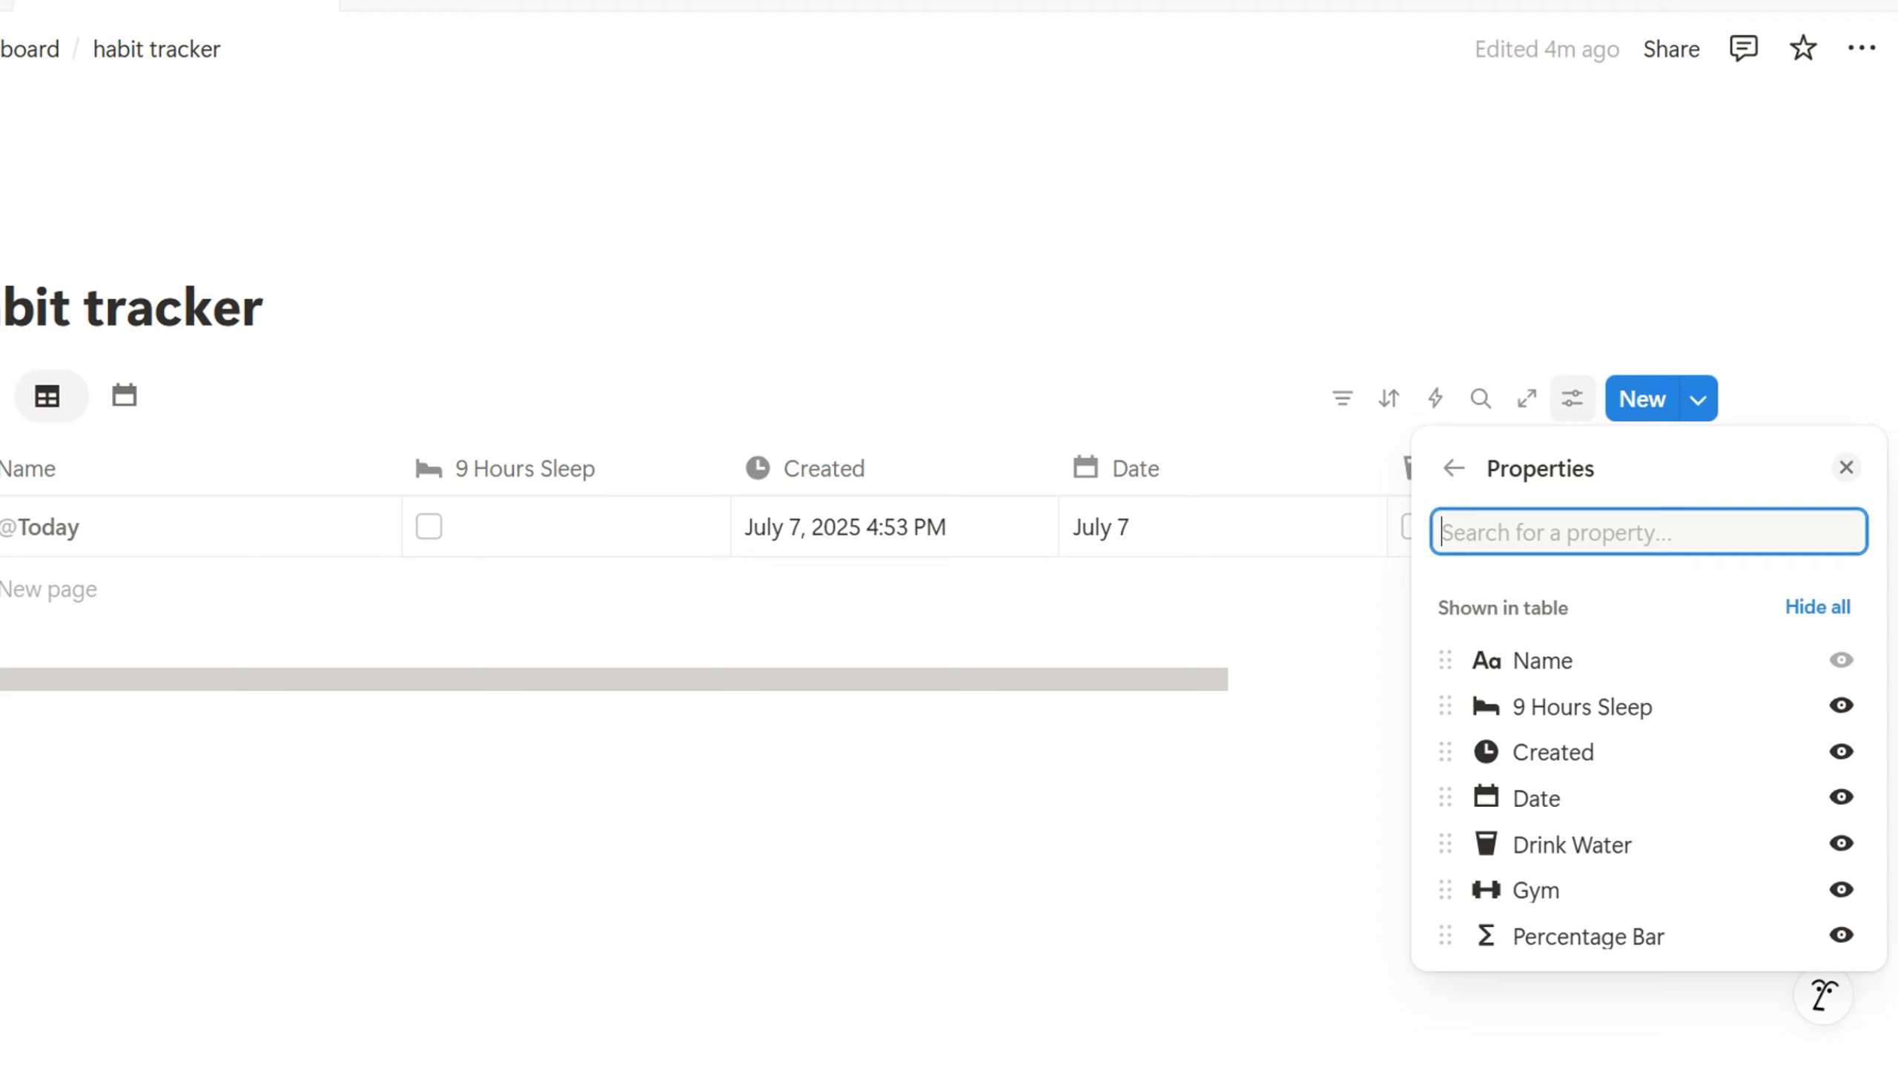
pyautogui.click(1841, 750)
pyautogui.moveTo(1446, 750); pyautogui.dragTo(1446, 706)
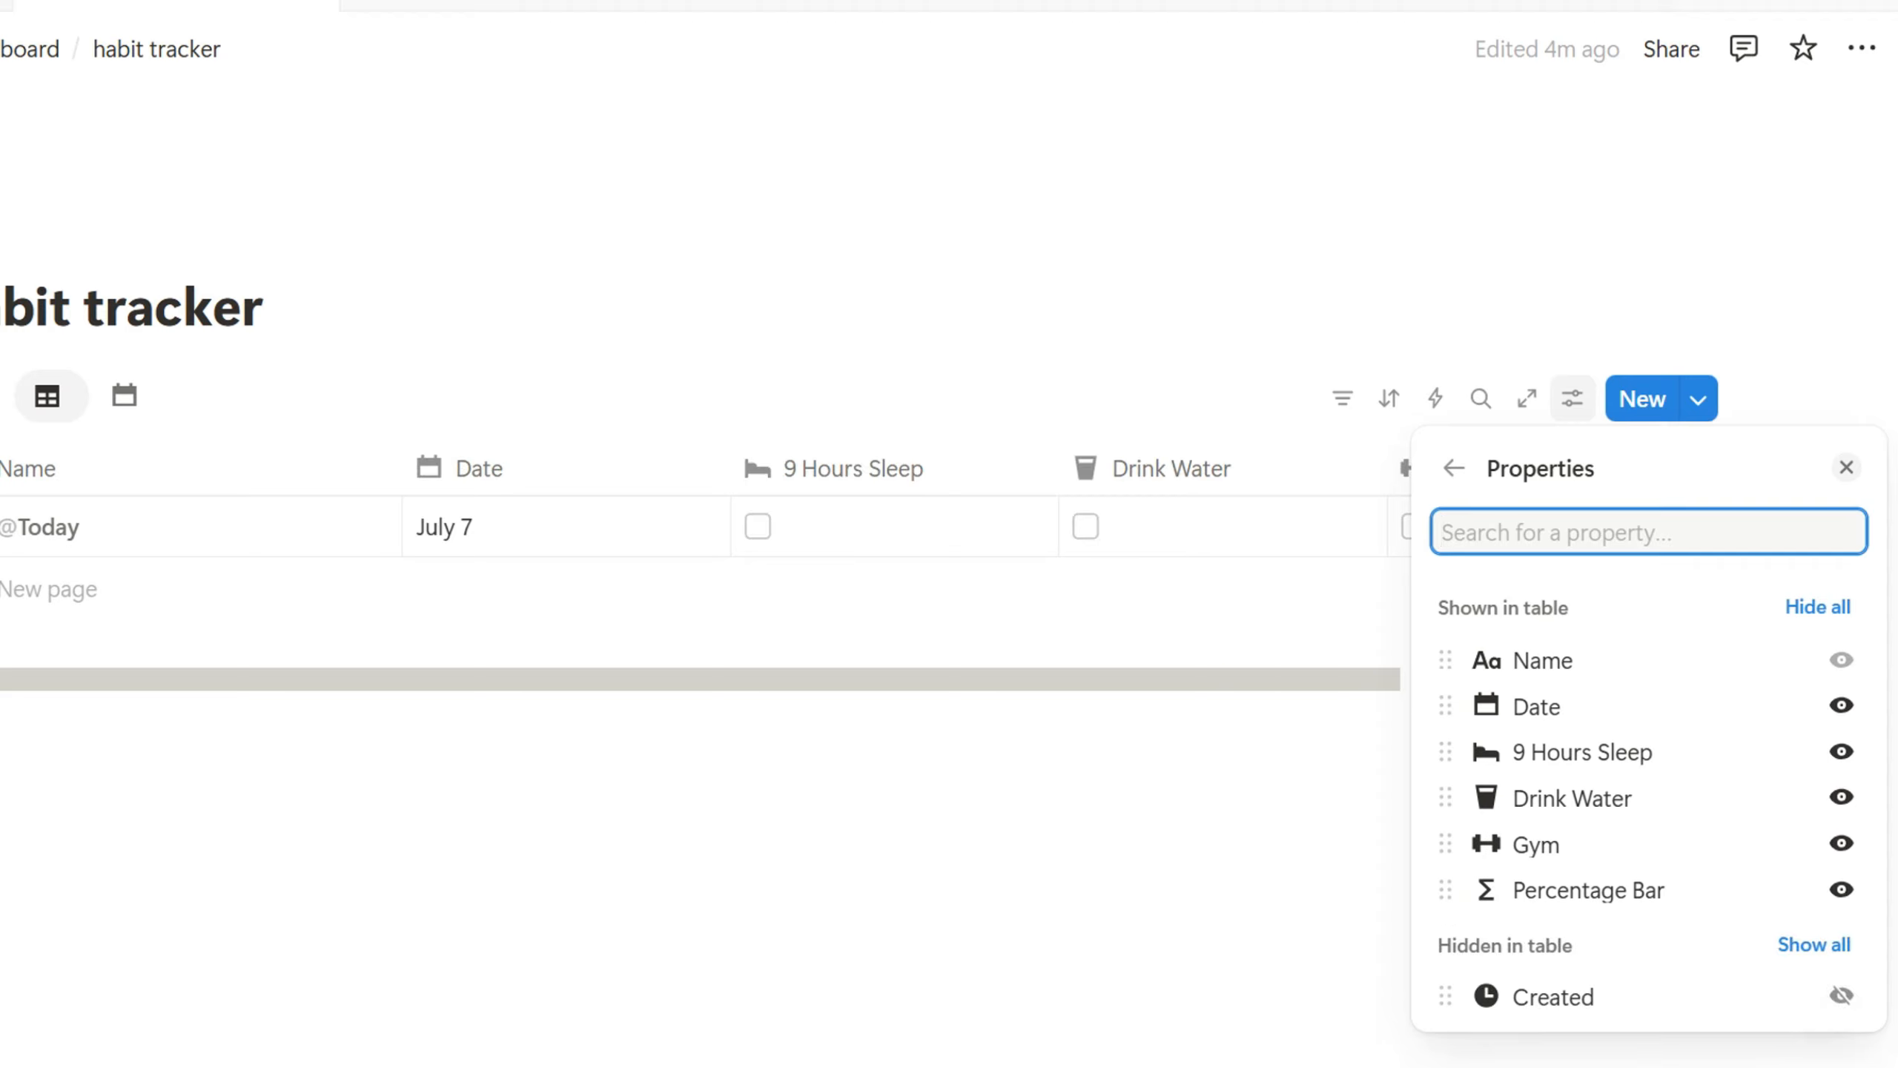
# Order the table's habit columns as Gym, Drink Water, 9 Hours Sleep, and narrow Name, Date and the habit columns, leaving only icons for the habits
pyautogui.moveTo(1445, 843)
pyautogui.mouseDown()
pyautogui.moveTo(1445, 751)
pyautogui.moveTo(1445, 843)
pyautogui.mouseUp()
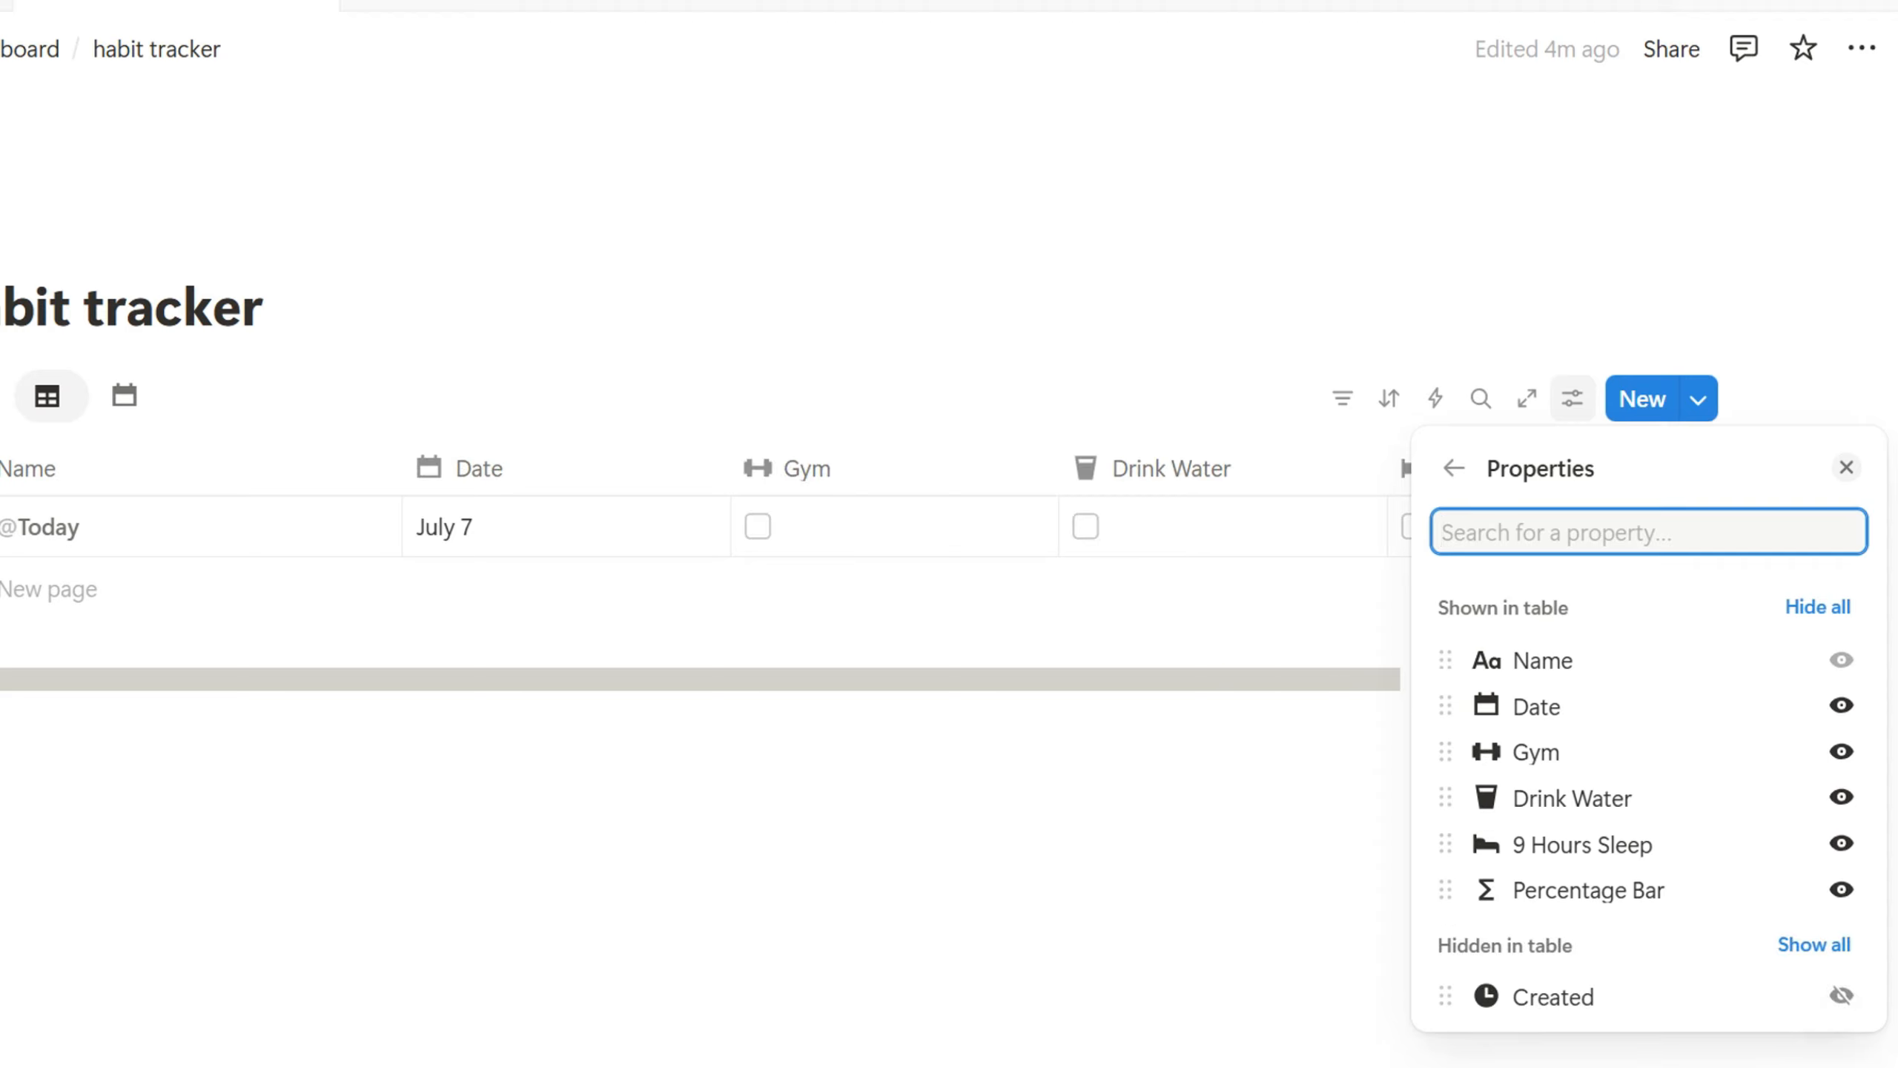
pyautogui.click(1845, 467)
pyautogui.moveTo(401, 467); pyautogui.dragTo(198, 467)
pyautogui.moveTo(633, 467); pyautogui.dragTo(469, 467)
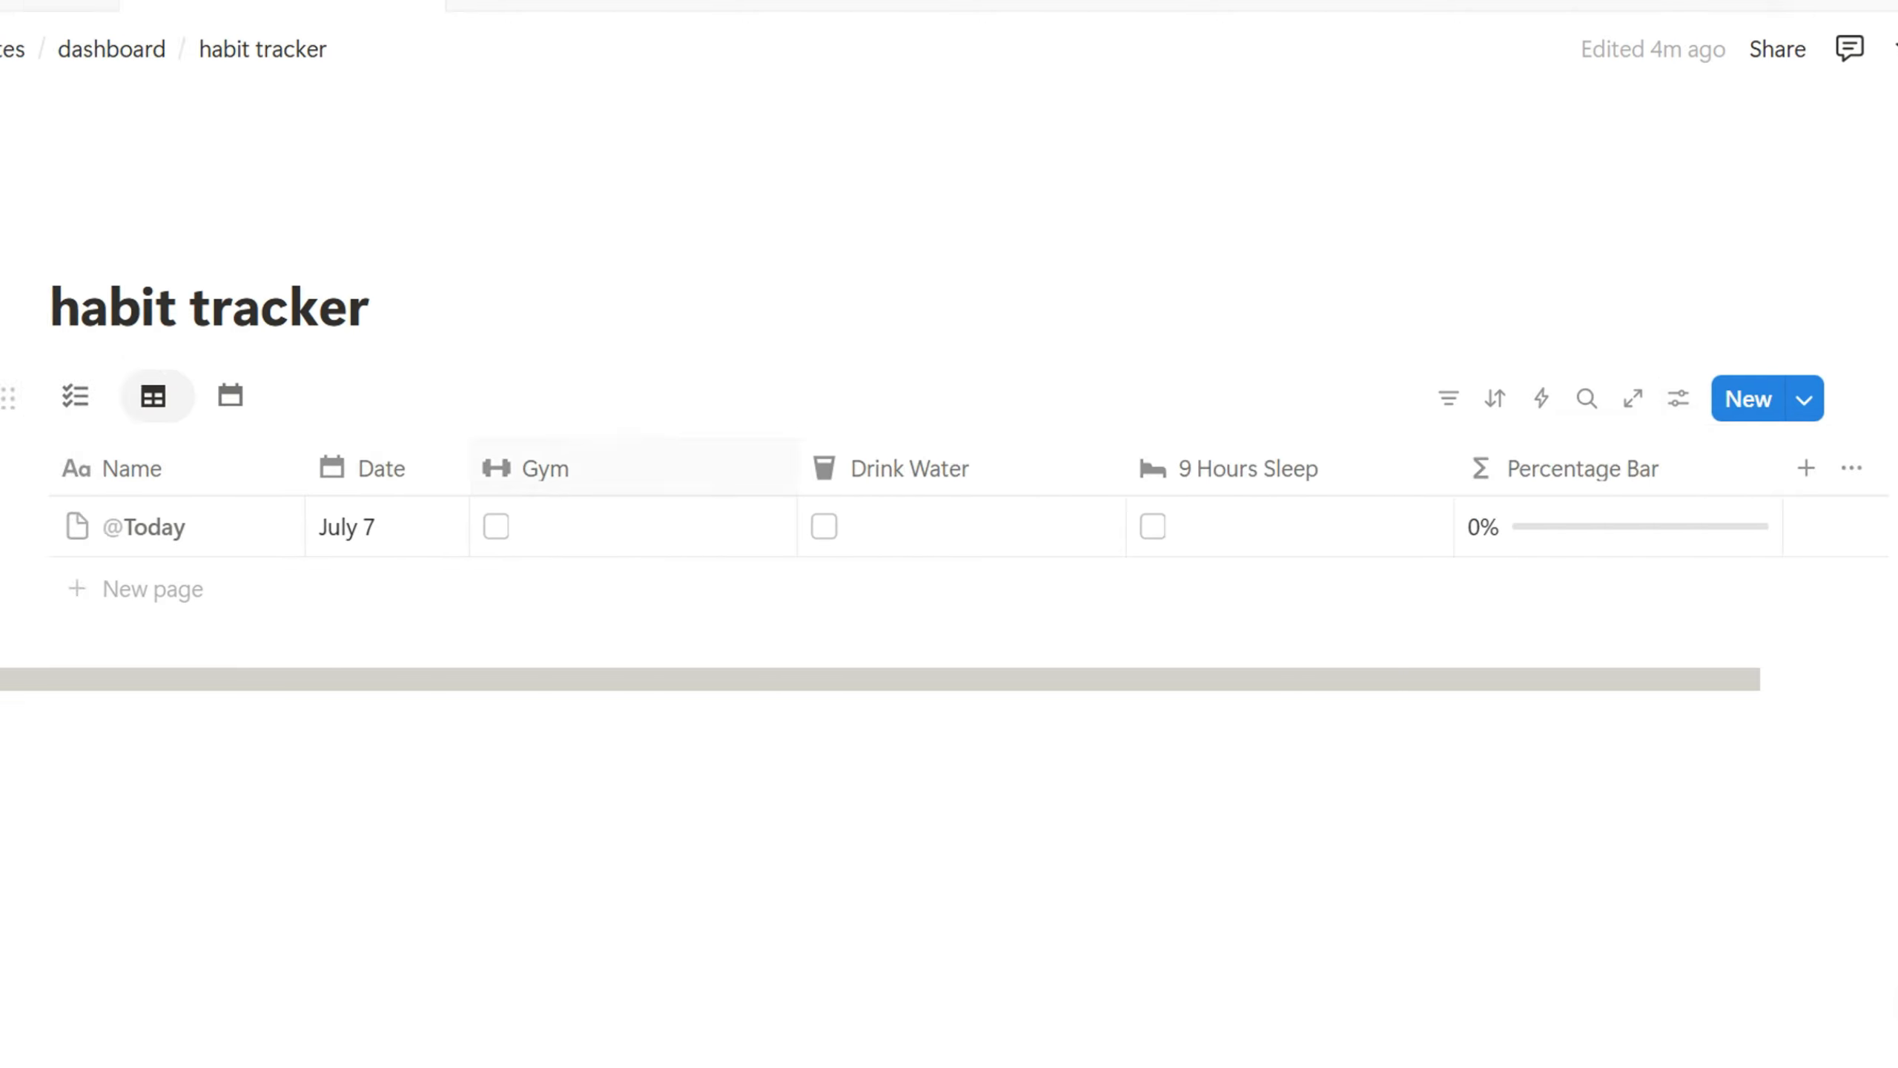
pyautogui.moveTo(796, 467); pyautogui.dragTo(521, 467)
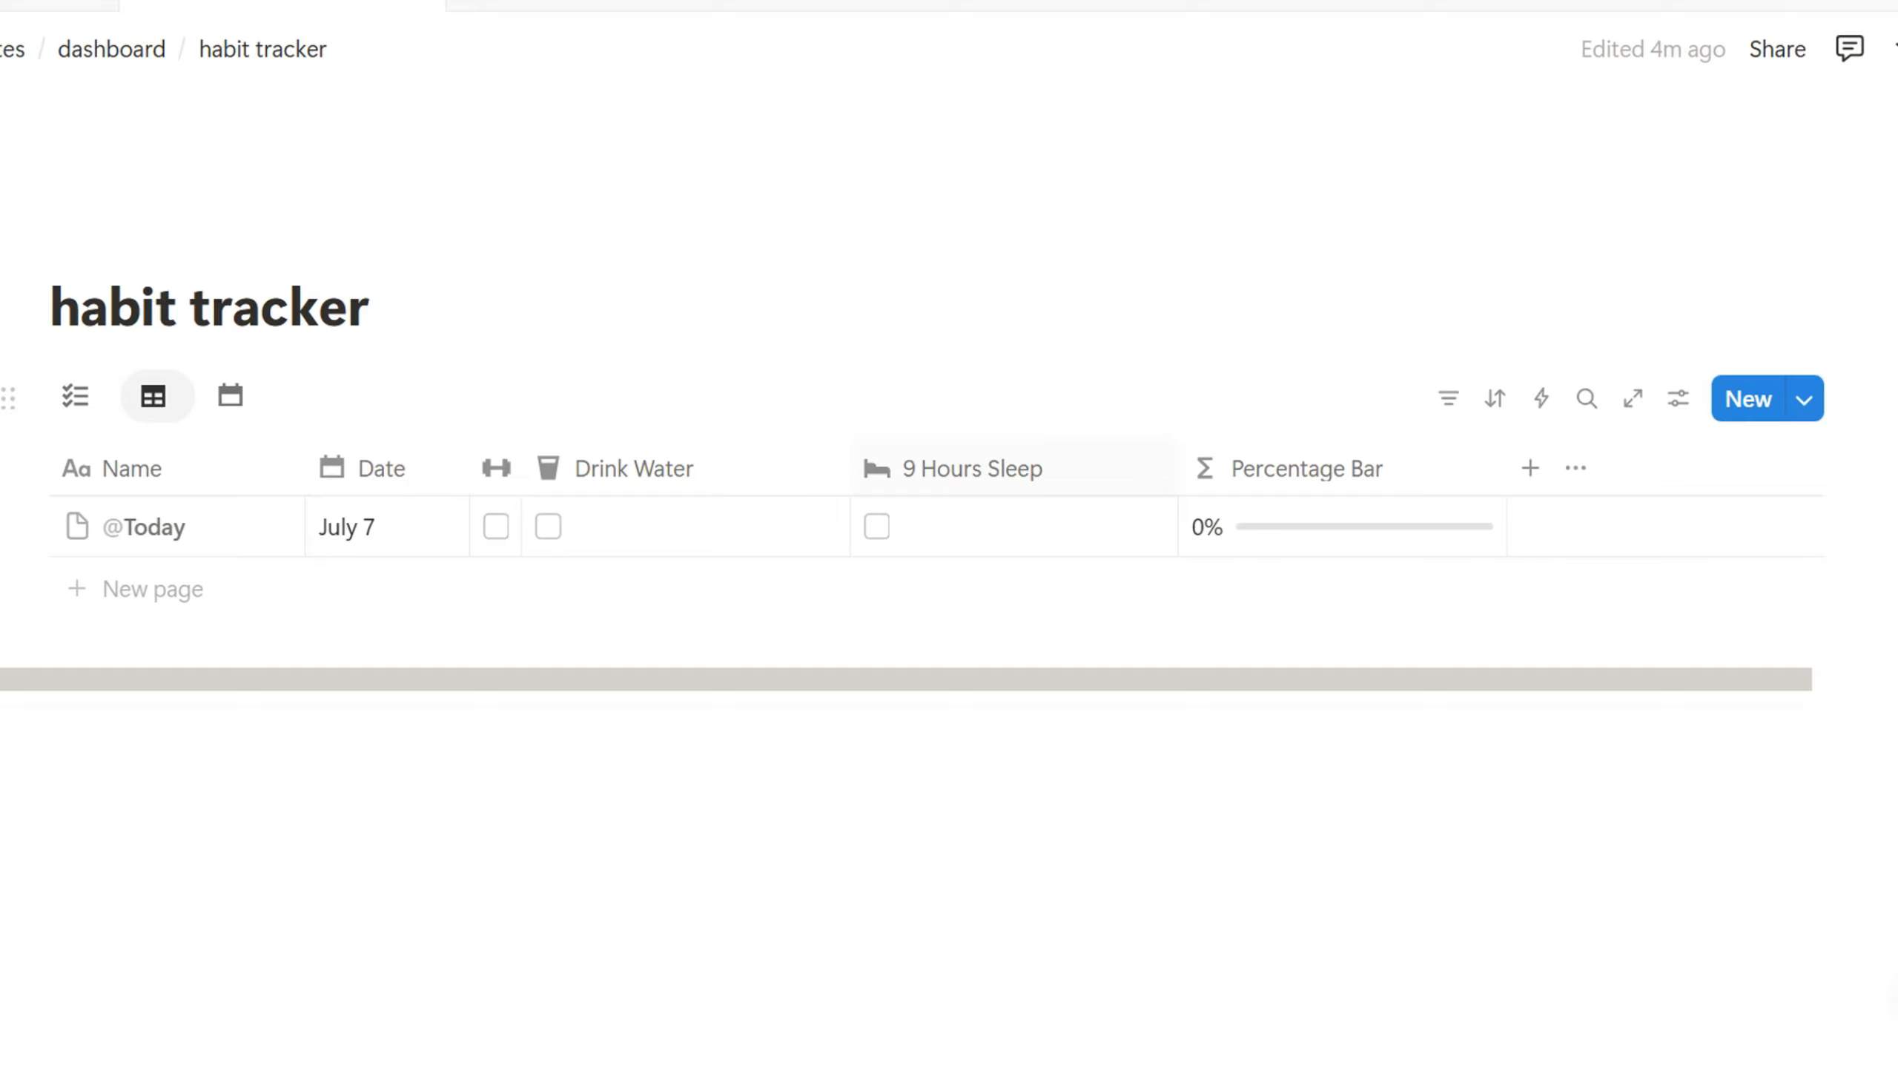
pyautogui.moveTo(849, 467); pyautogui.dragTo(627, 467)
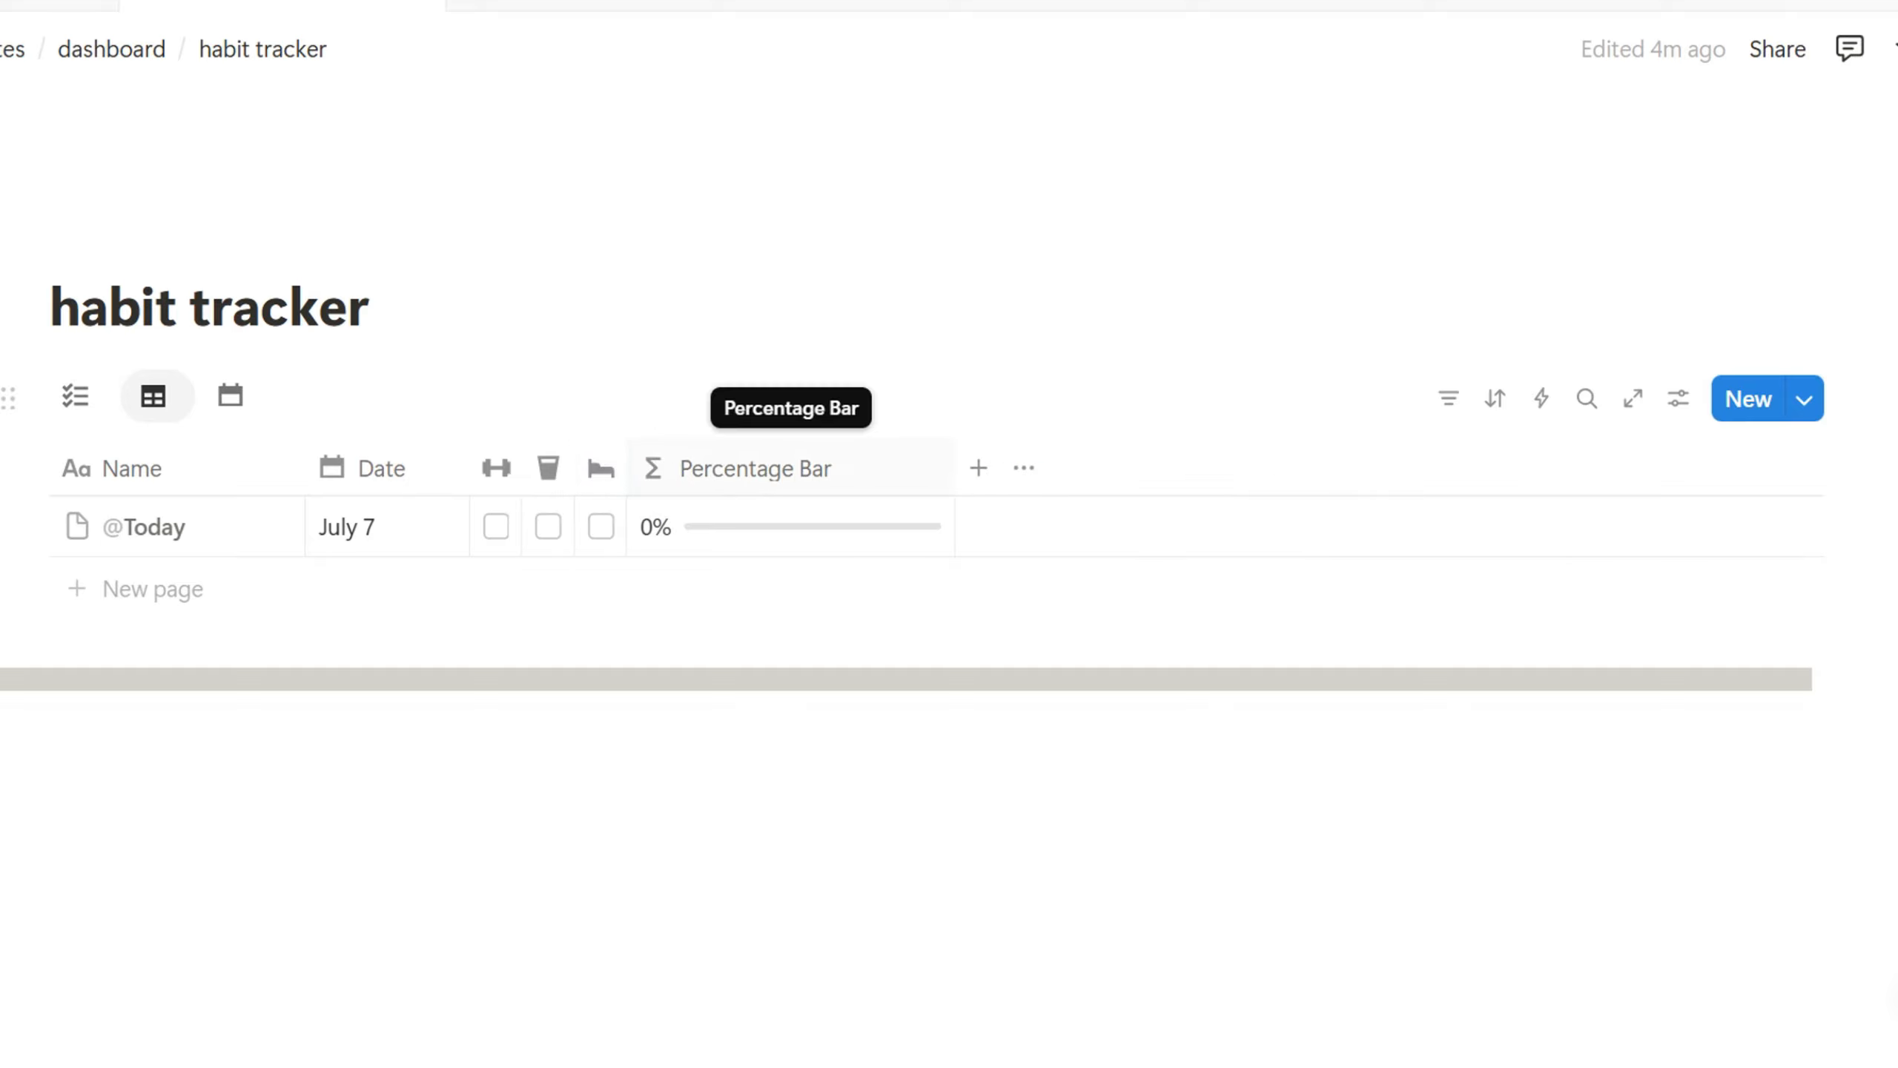
# In the calendar view, show the Gym, Drink Water, 9 Hours Sleep and Percentage Bar properties on the cards
pyautogui.click(230, 395)
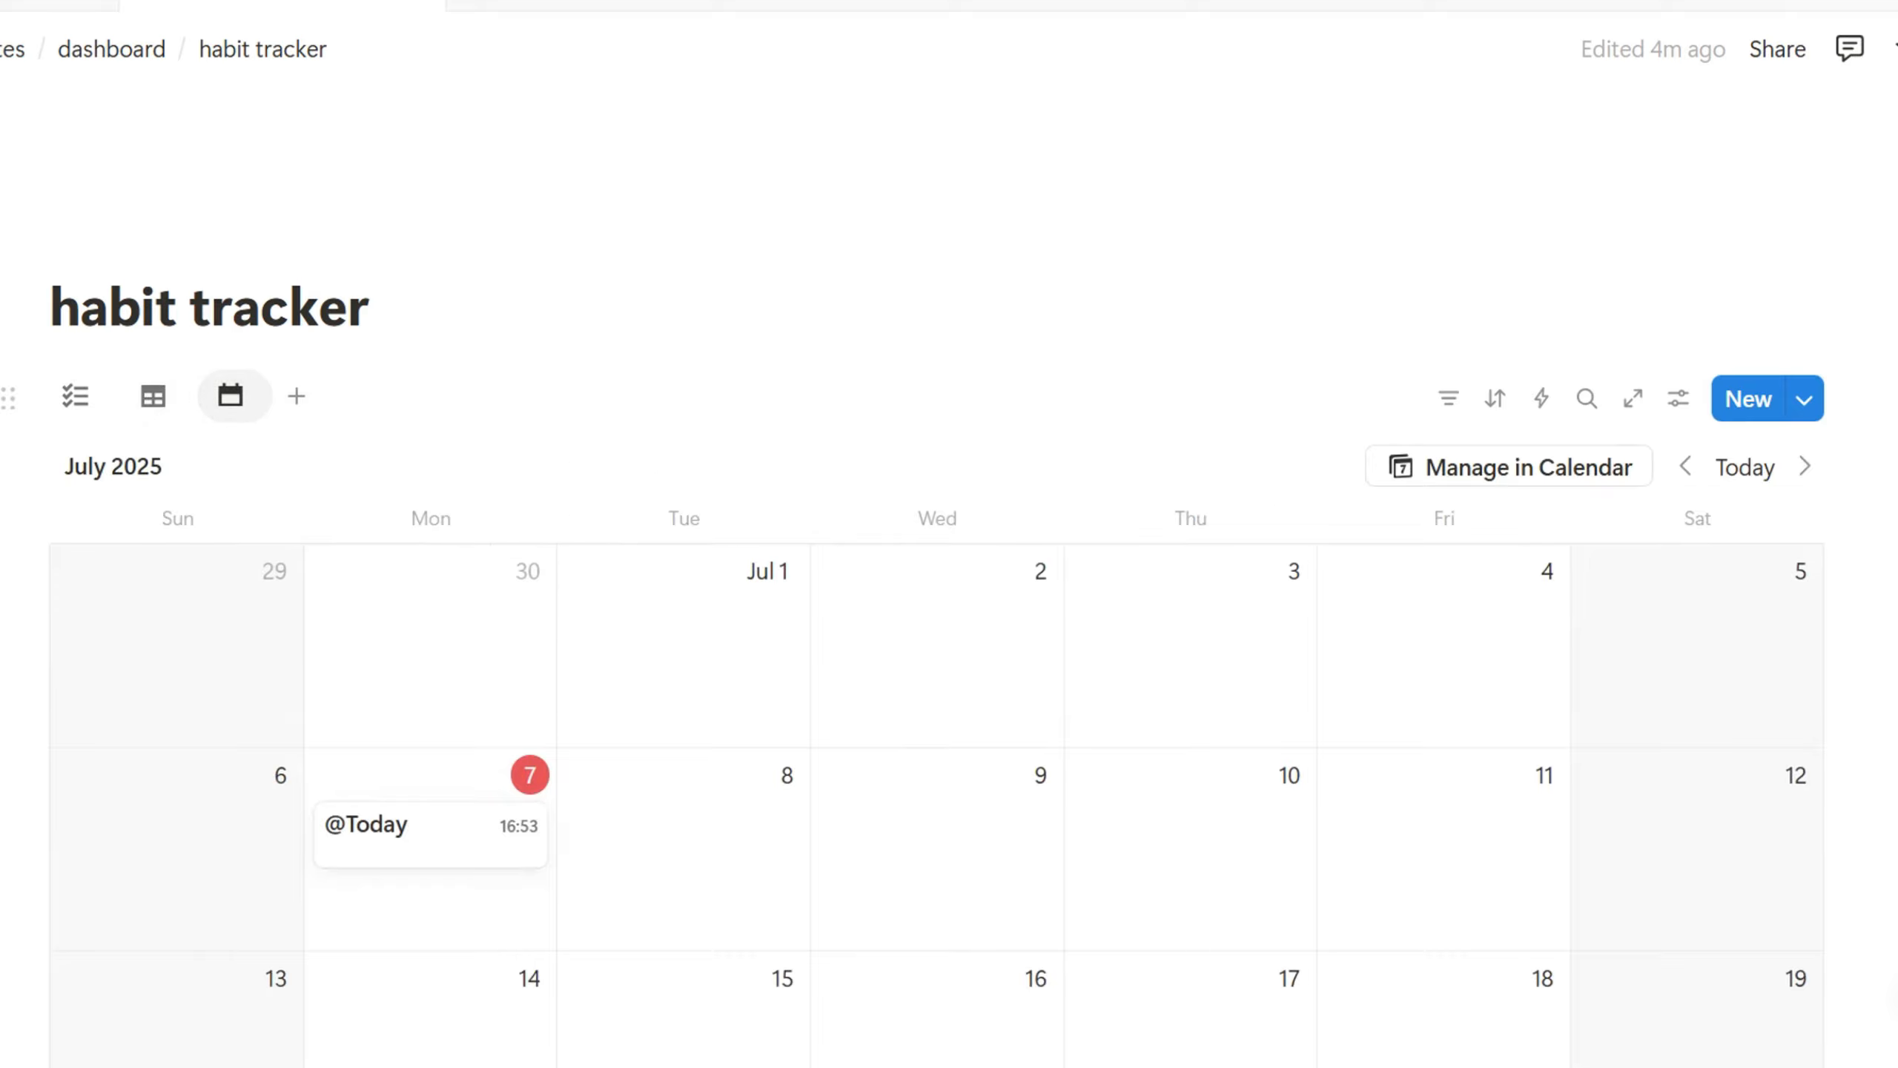
pyautogui.click(1678, 398)
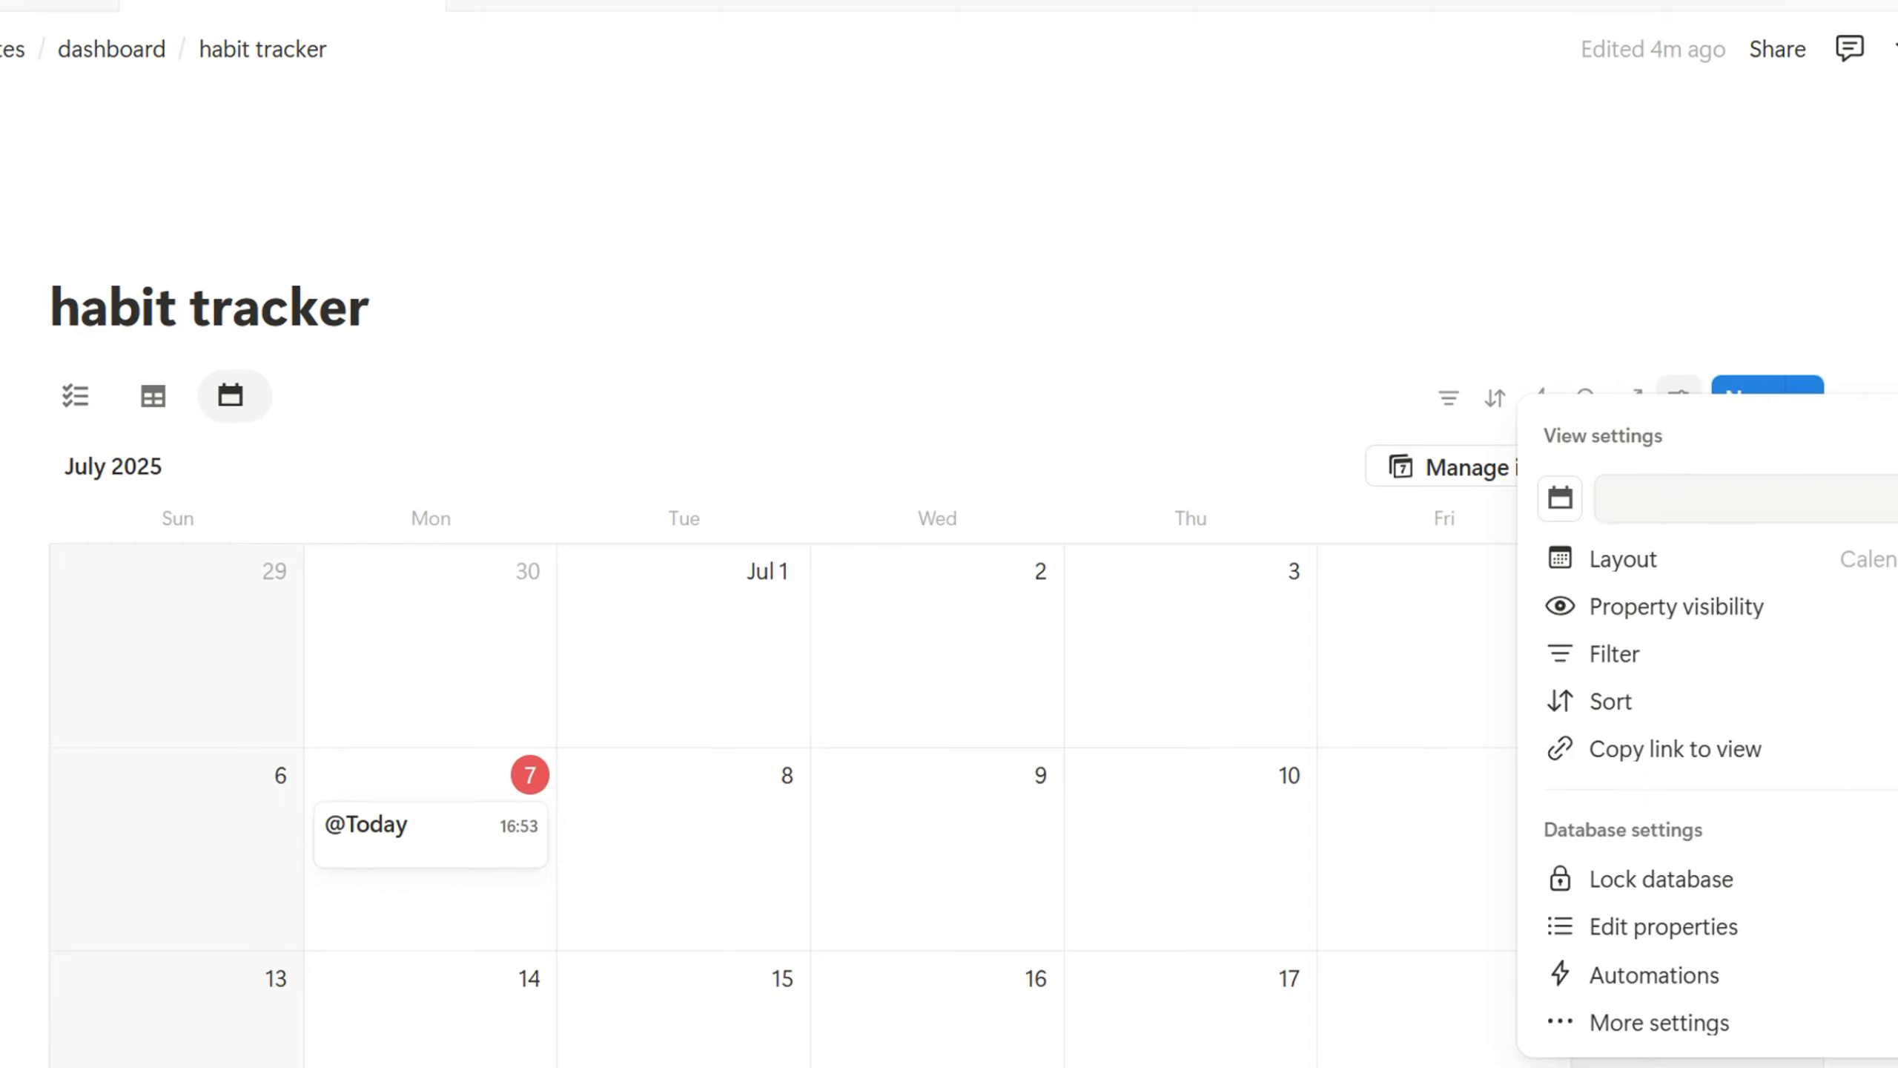
pyautogui.click(1676, 606)
pyautogui.click(1840, 950)
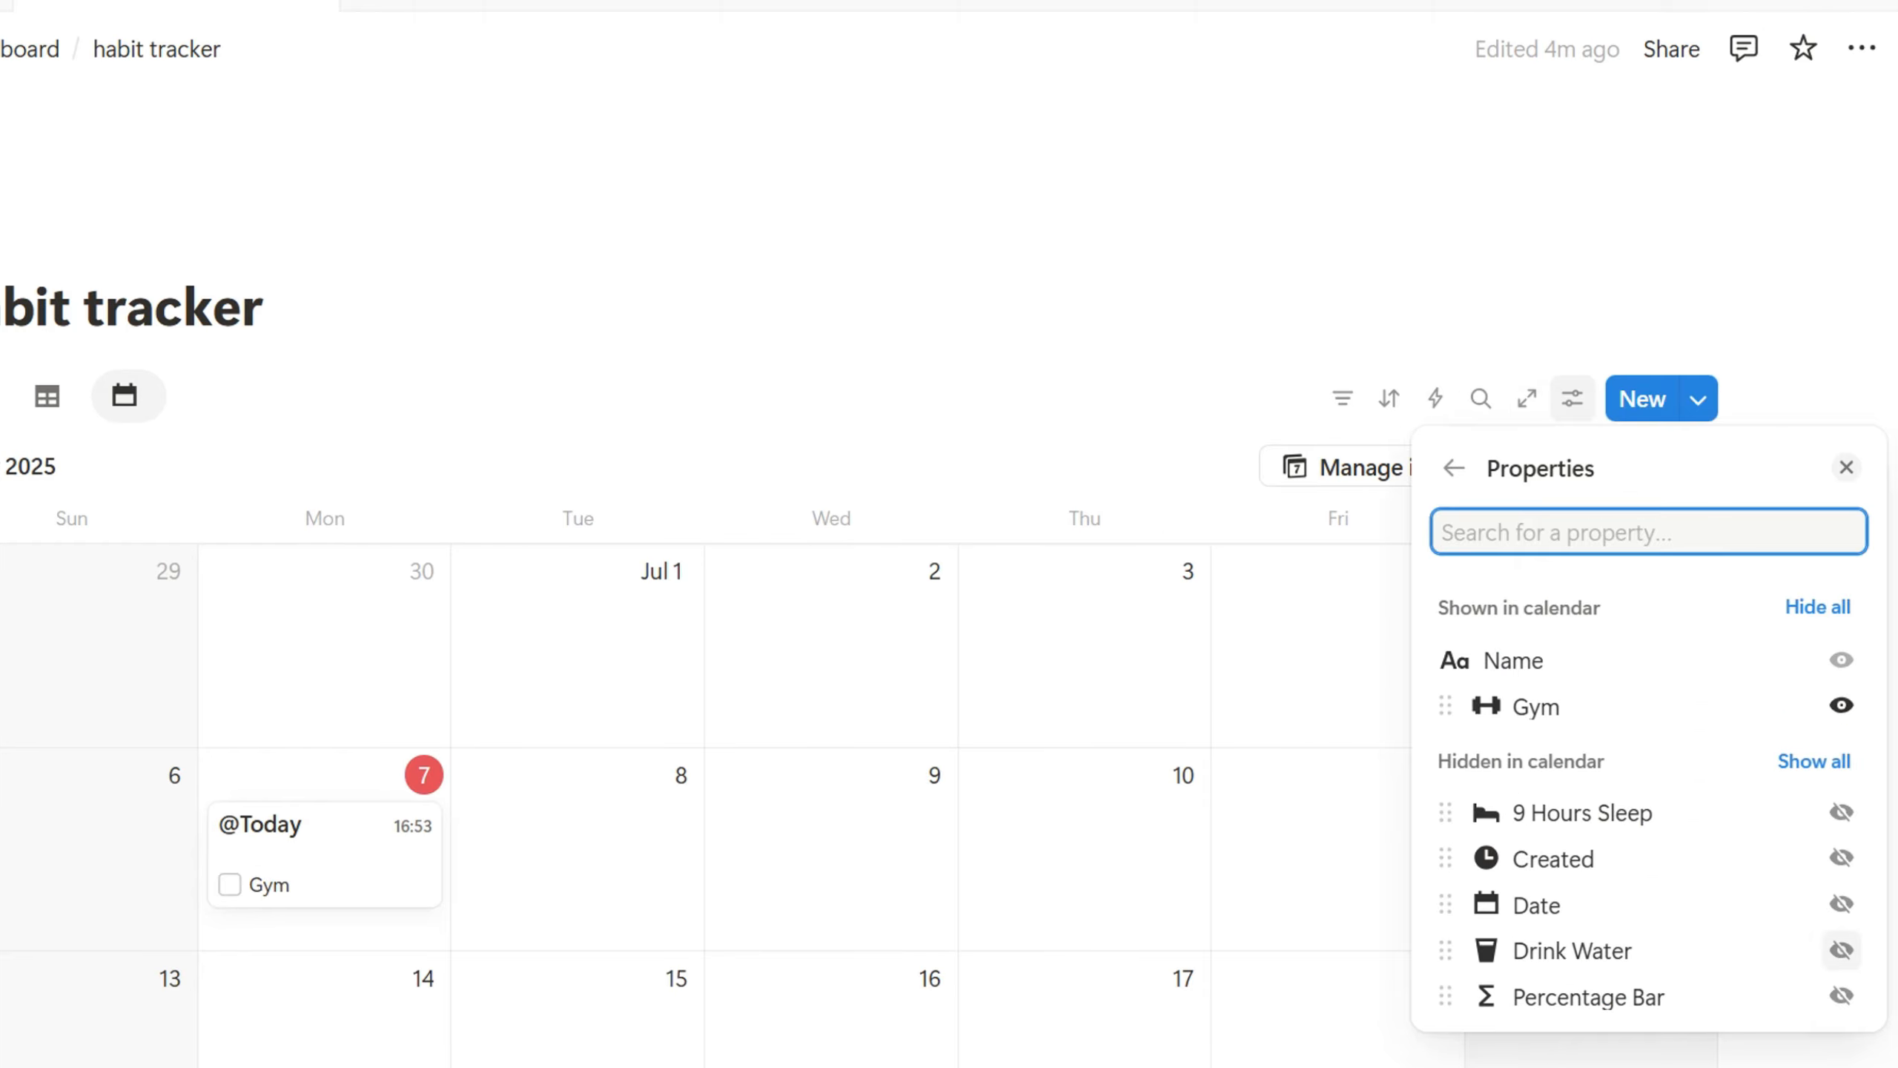
pyautogui.click(1840, 949)
pyautogui.click(1840, 858)
pyautogui.click(1840, 995)
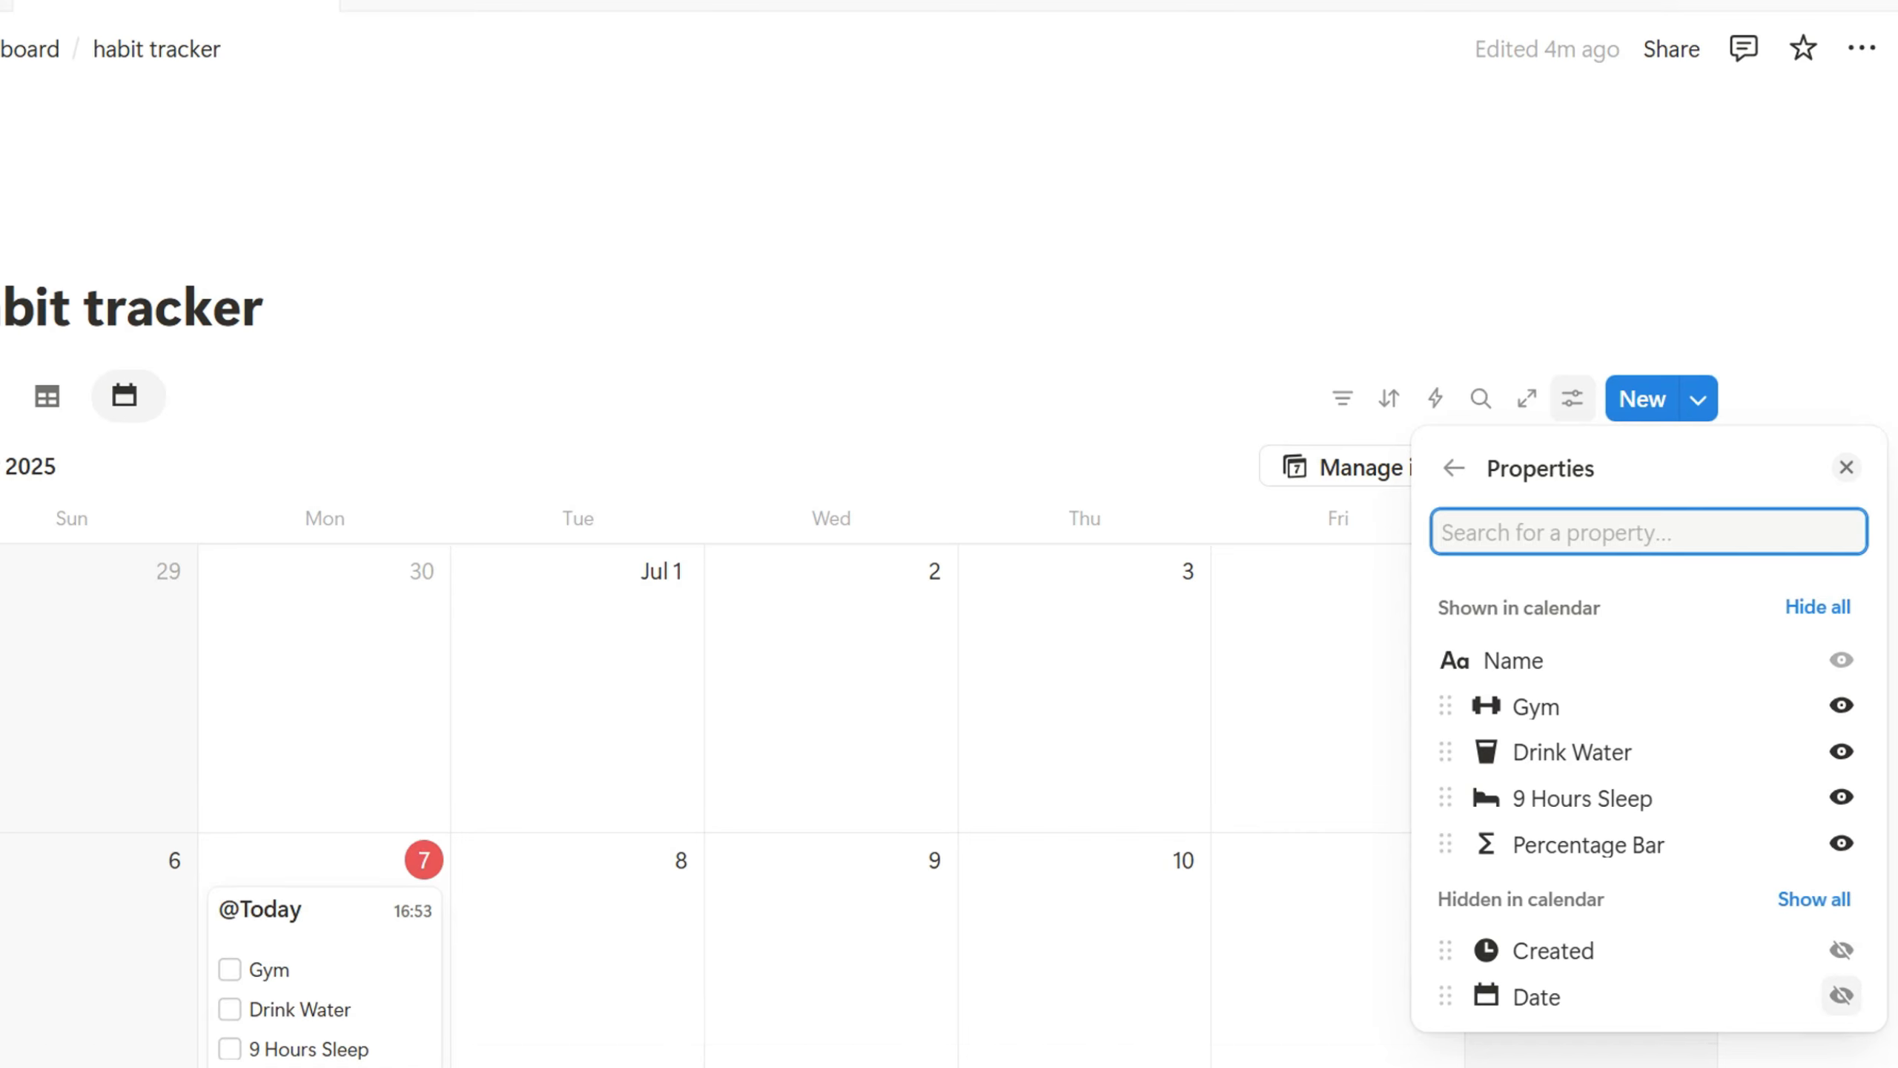
pyautogui.press('Escape')
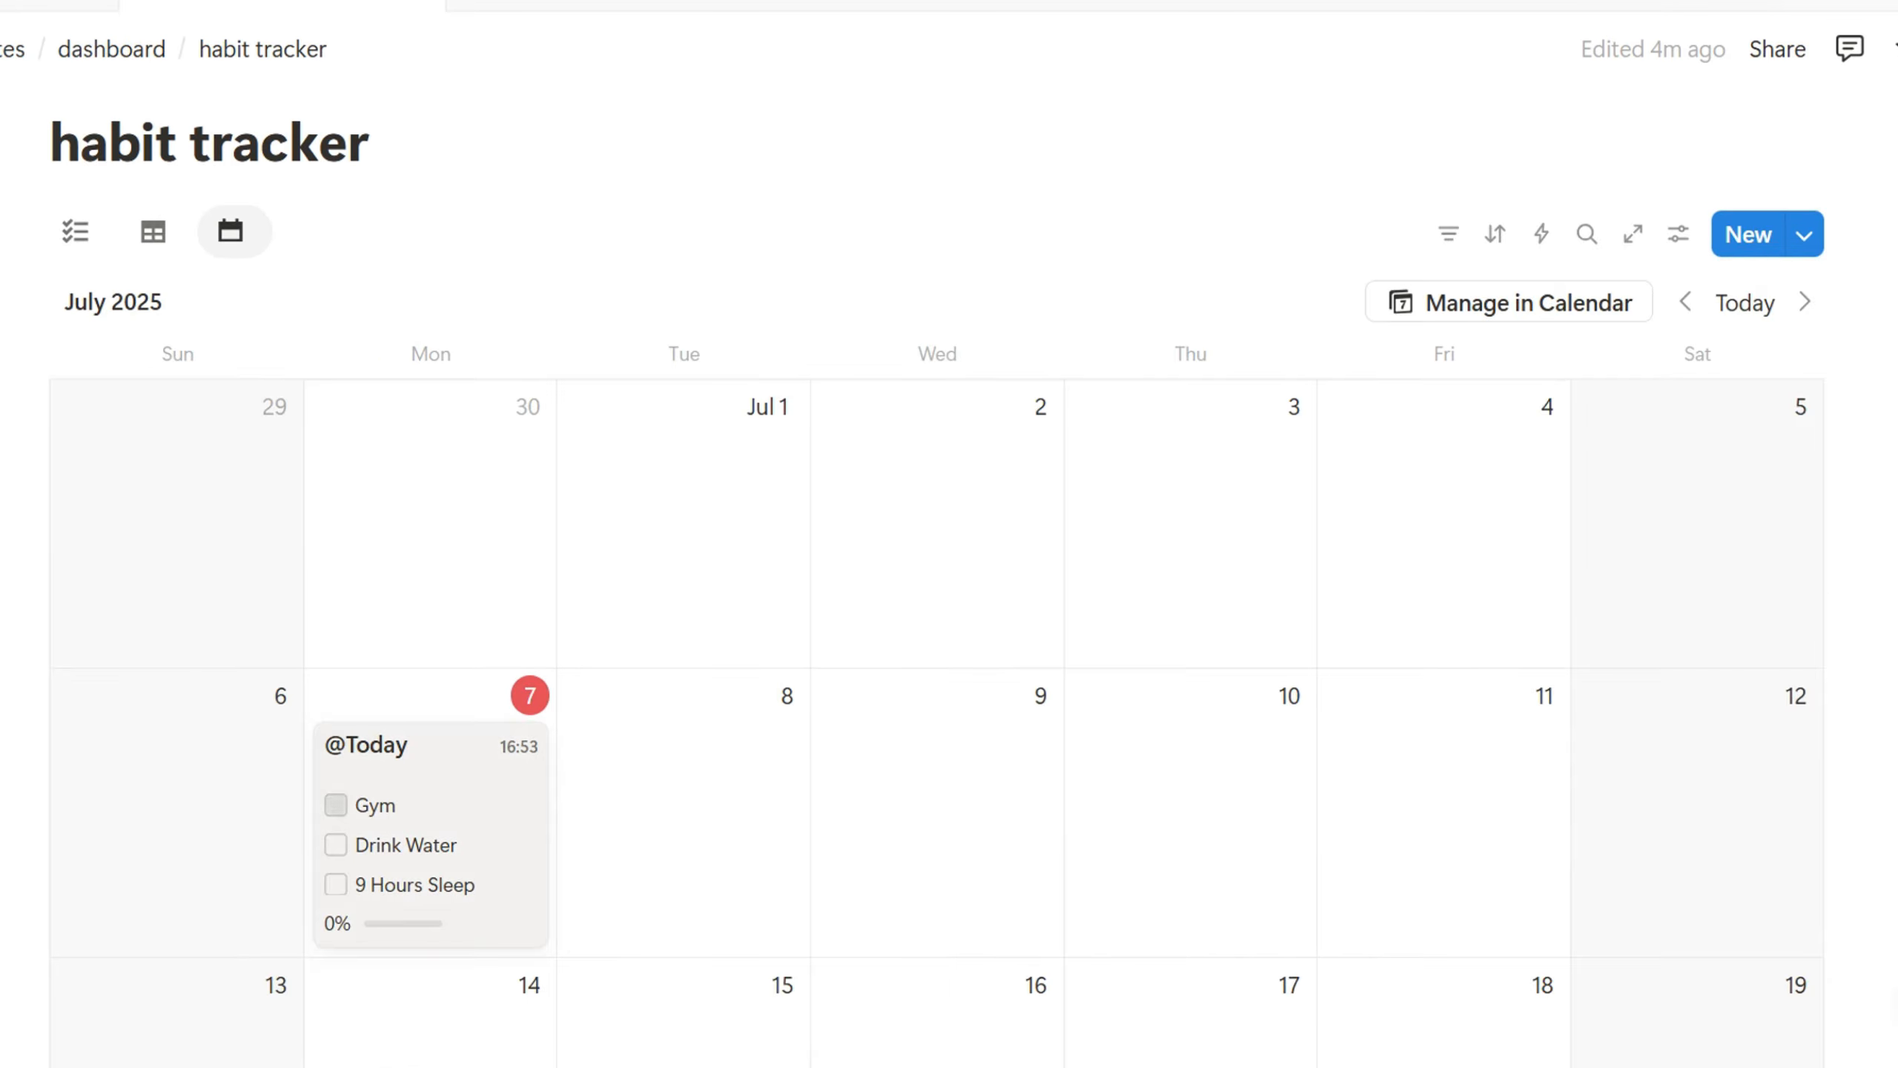
# Mark Gym and Drink Water as done on the July 7 calendar card, and check the entry in the table and checklist gallery views
pyautogui.click(229, 969)
pyautogui.click(229, 1009)
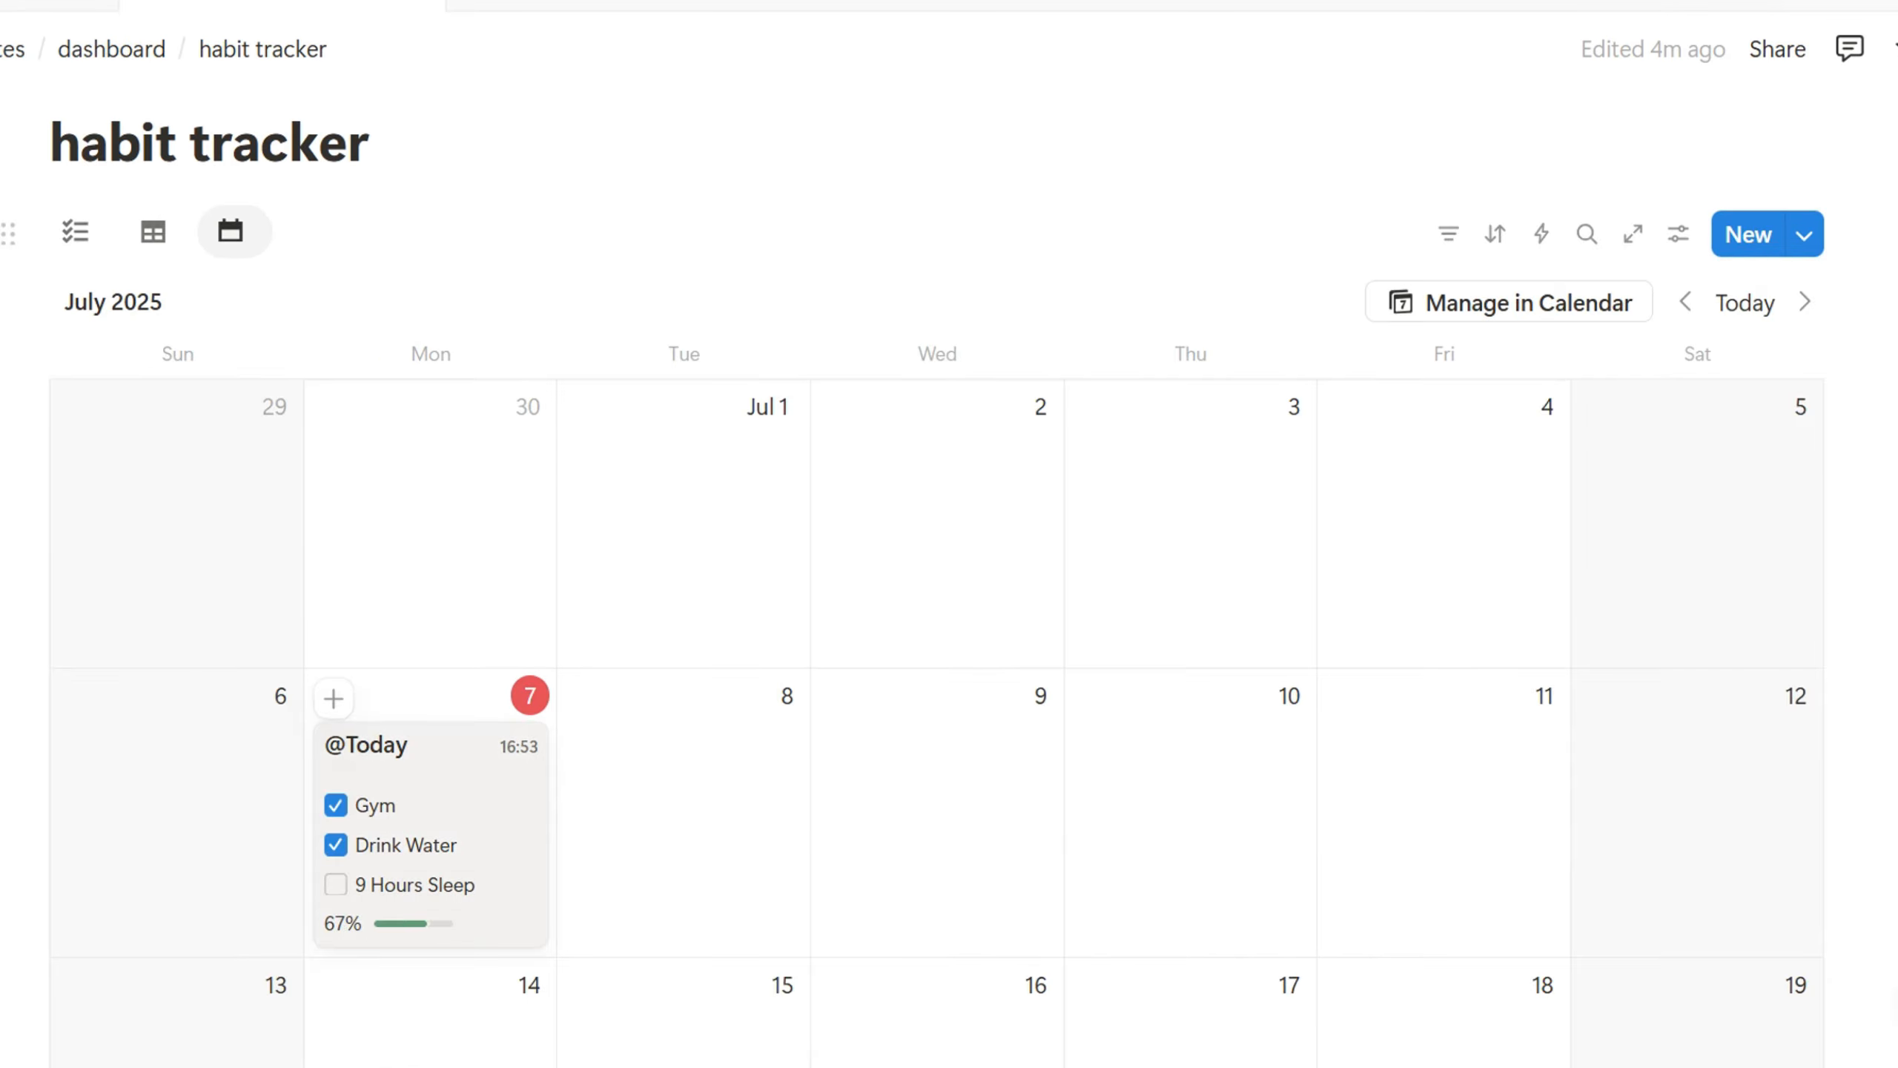
pyautogui.click(153, 232)
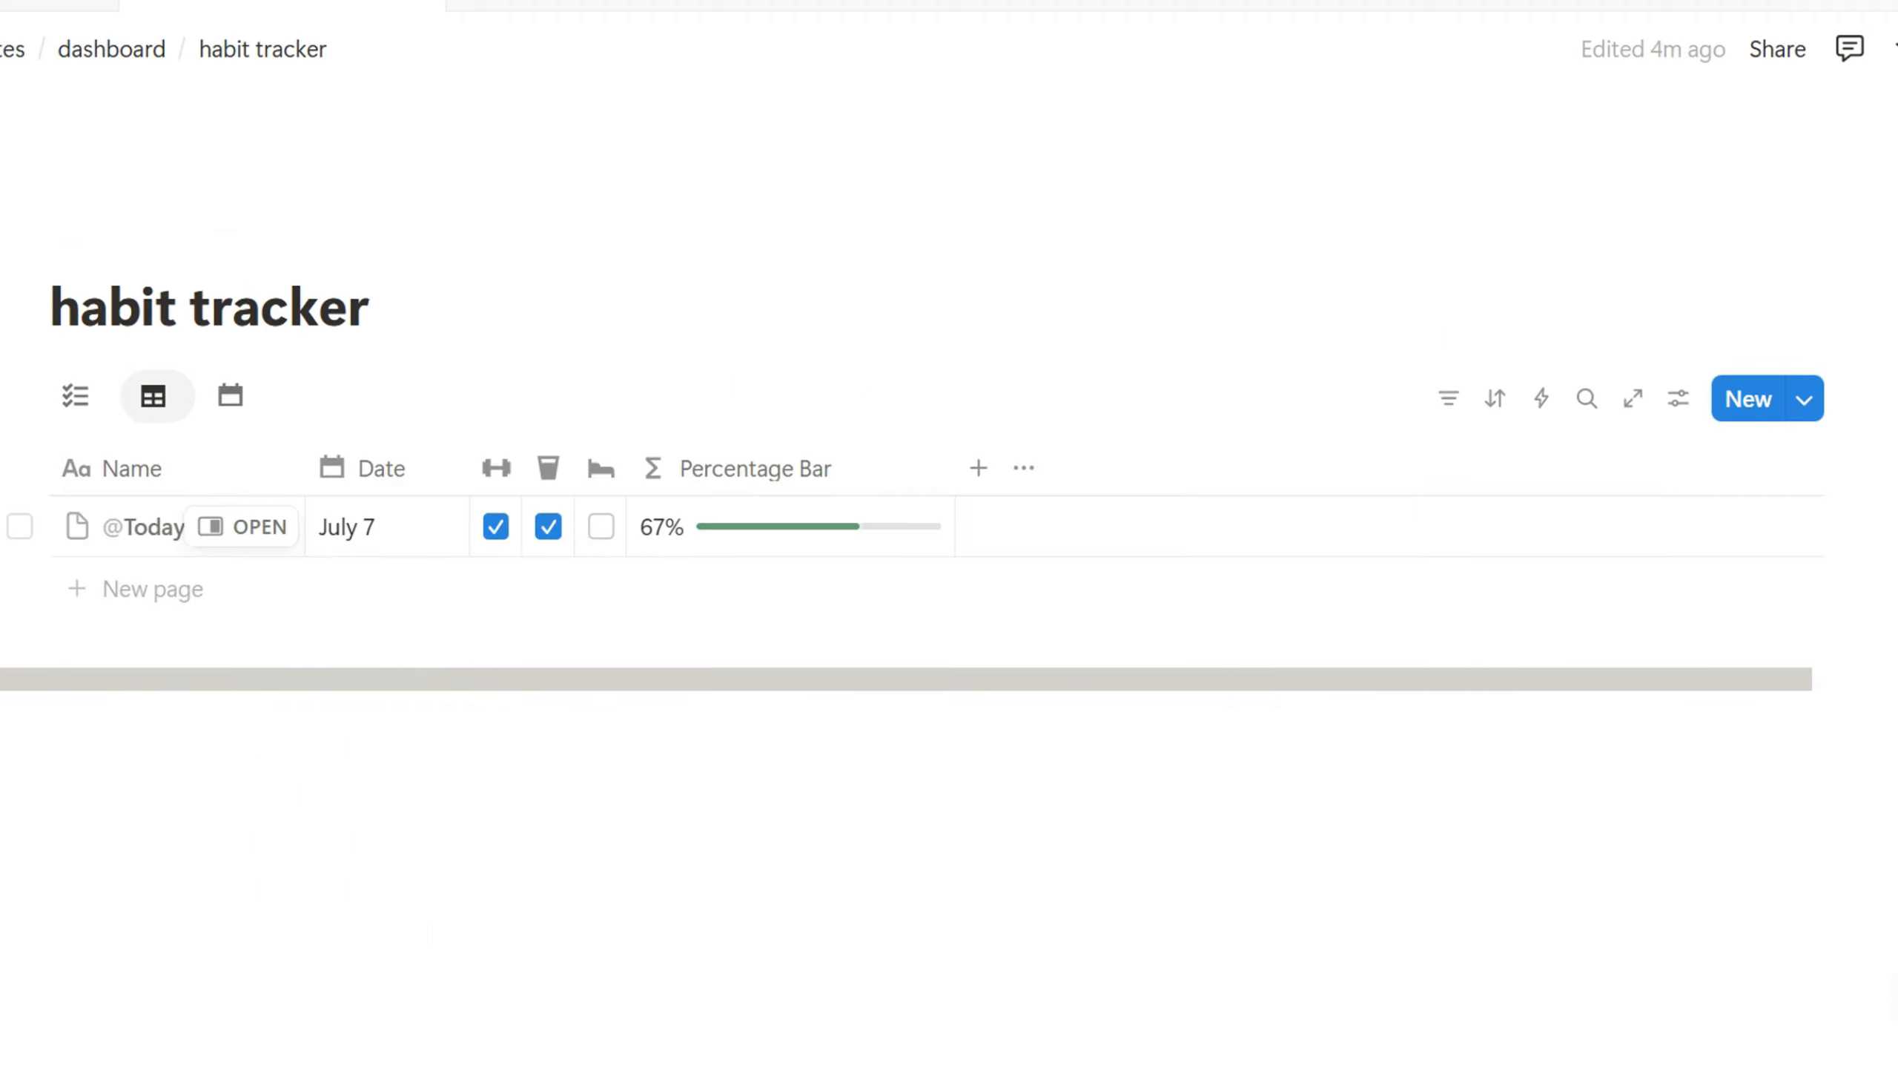
pyautogui.click(75, 395)
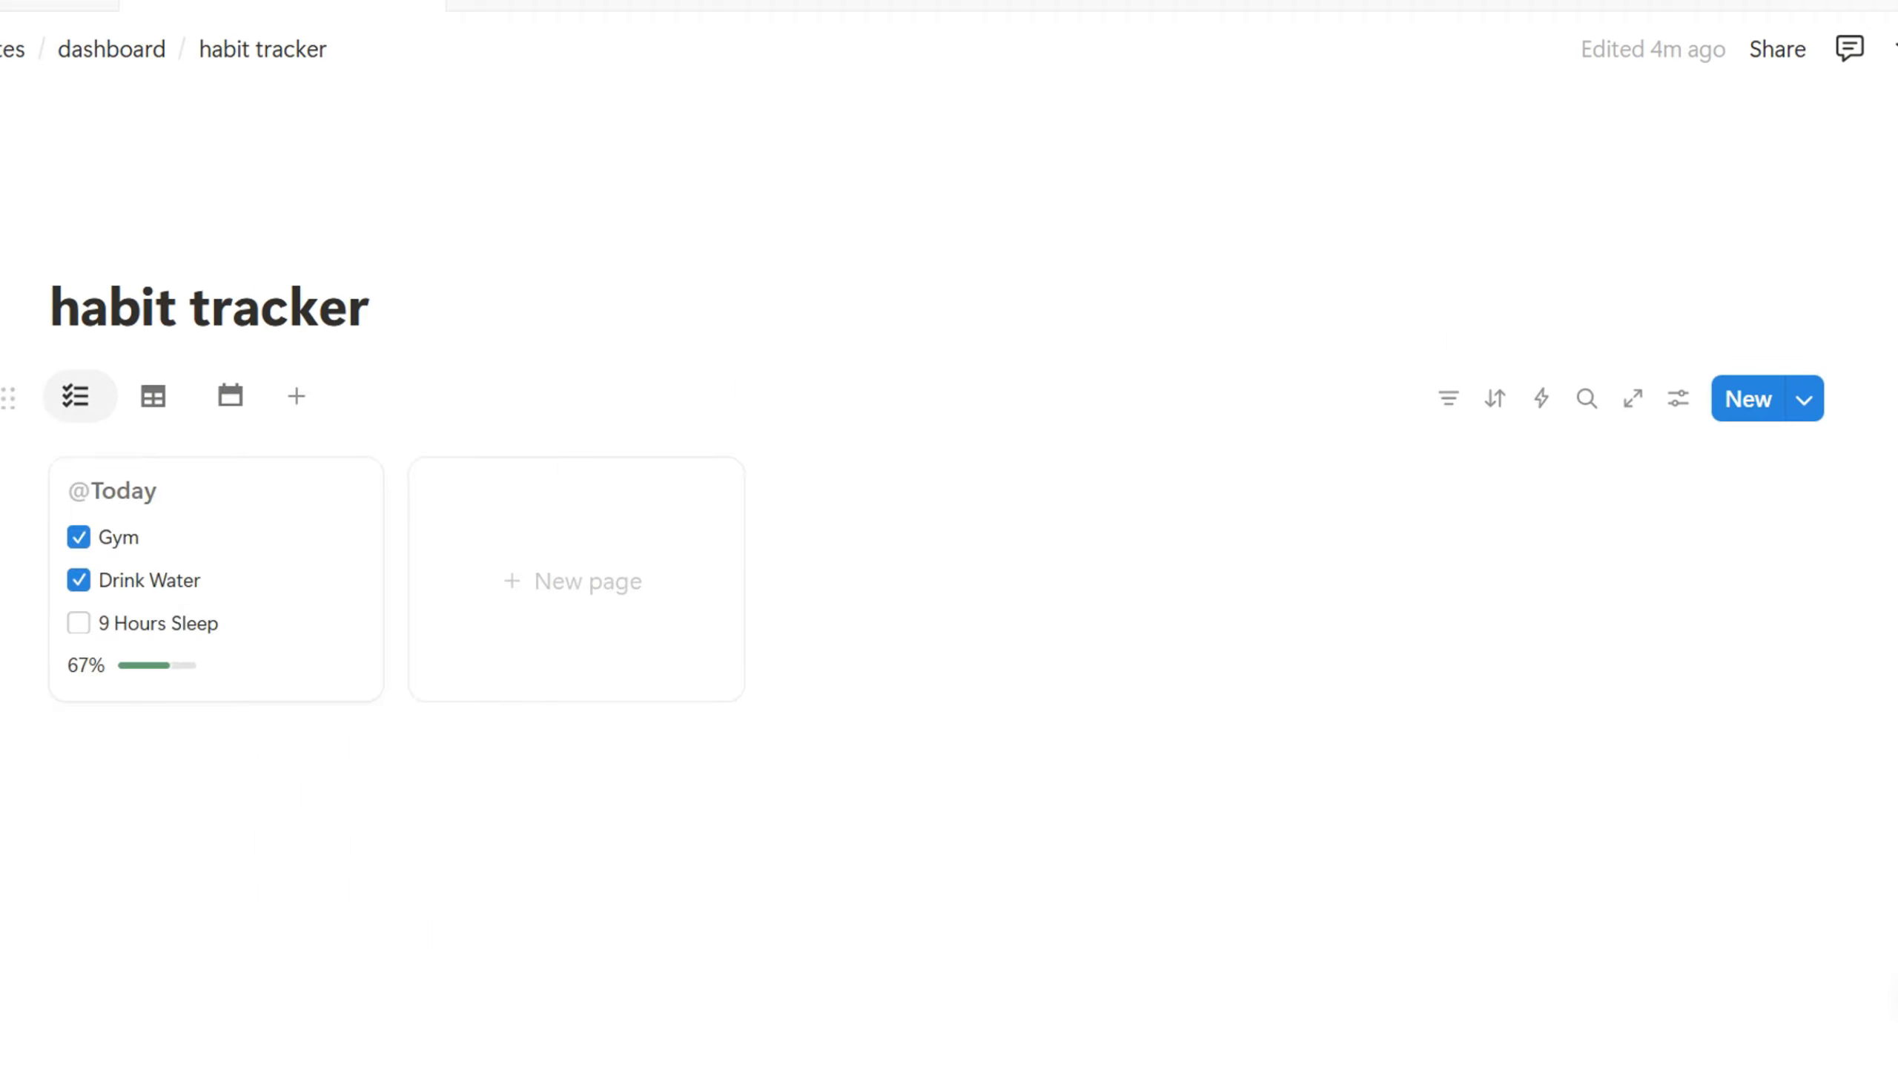